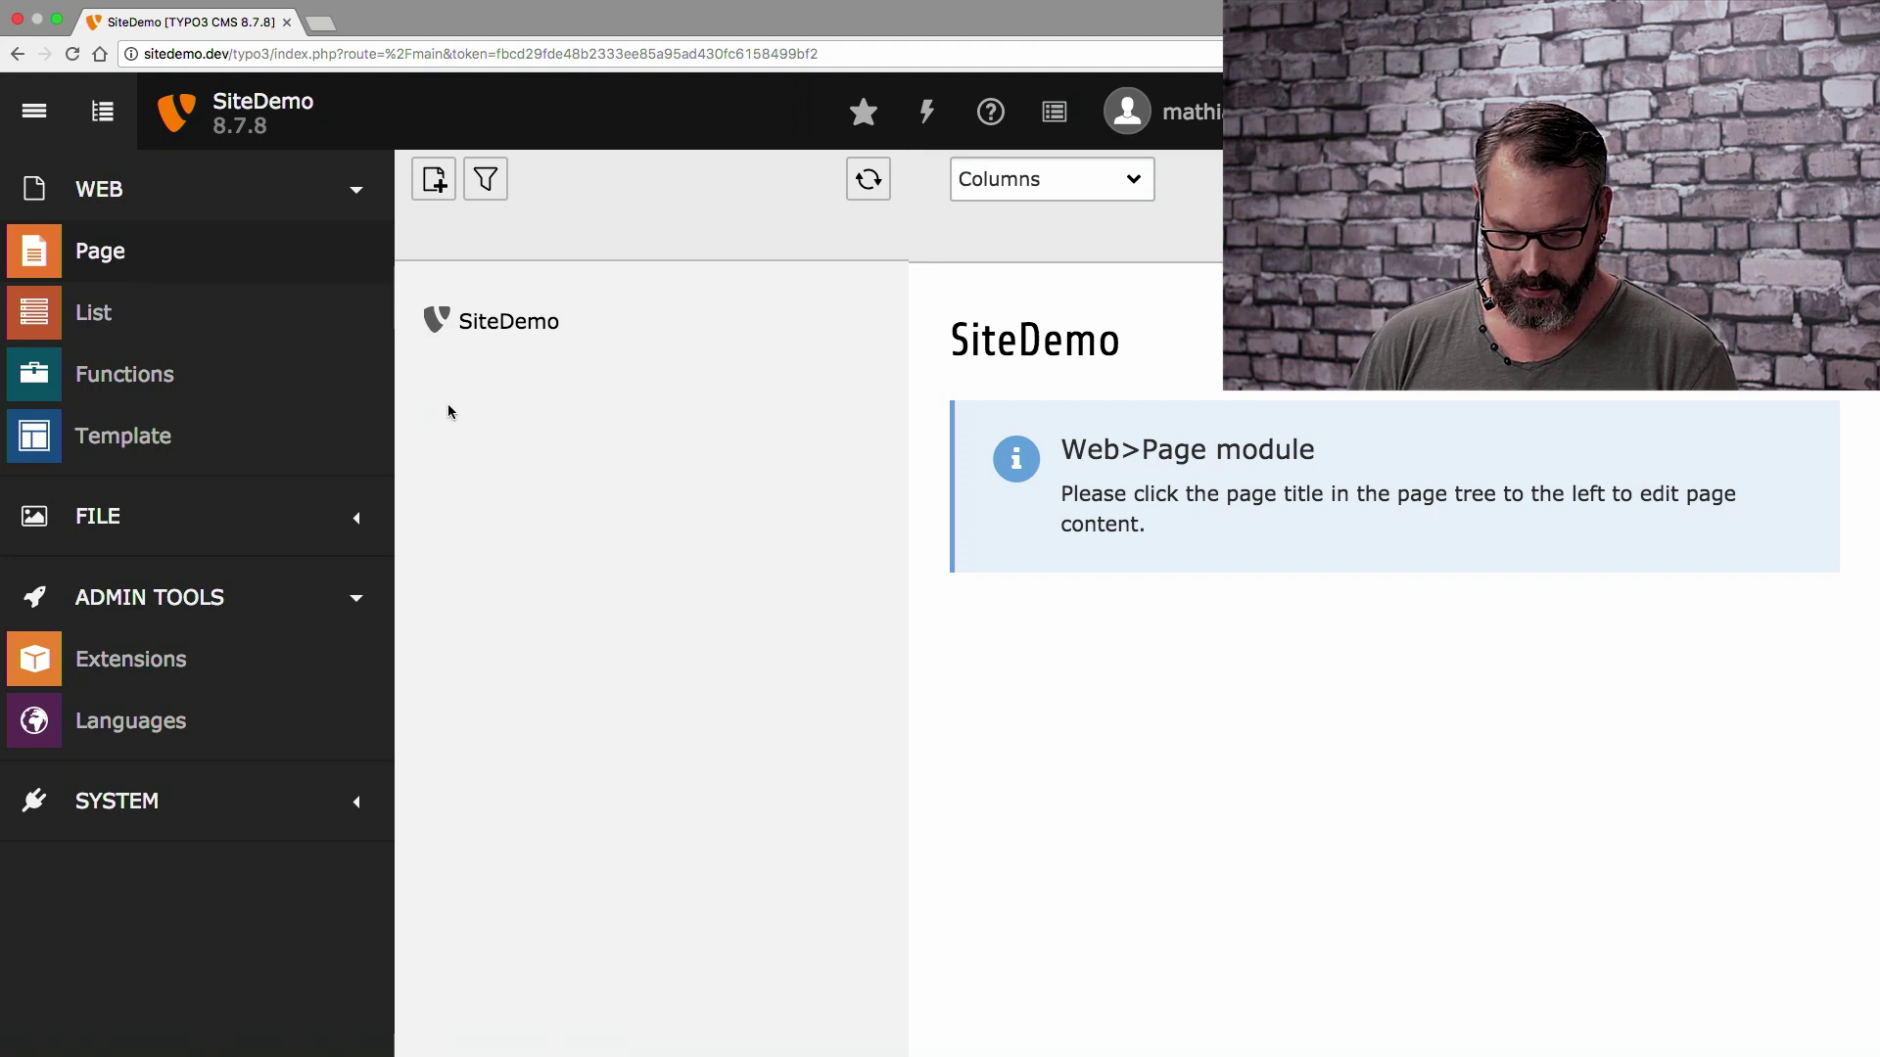
Load sitedemo.dev in a new tab, showing the 503 'No pages are found on the rootlevel!' error, then return to the backend
{"action": "left_click", "coordinate": [321, 23]}
{"action": "type", "text": "sitepackagebuilder.com/new/"}
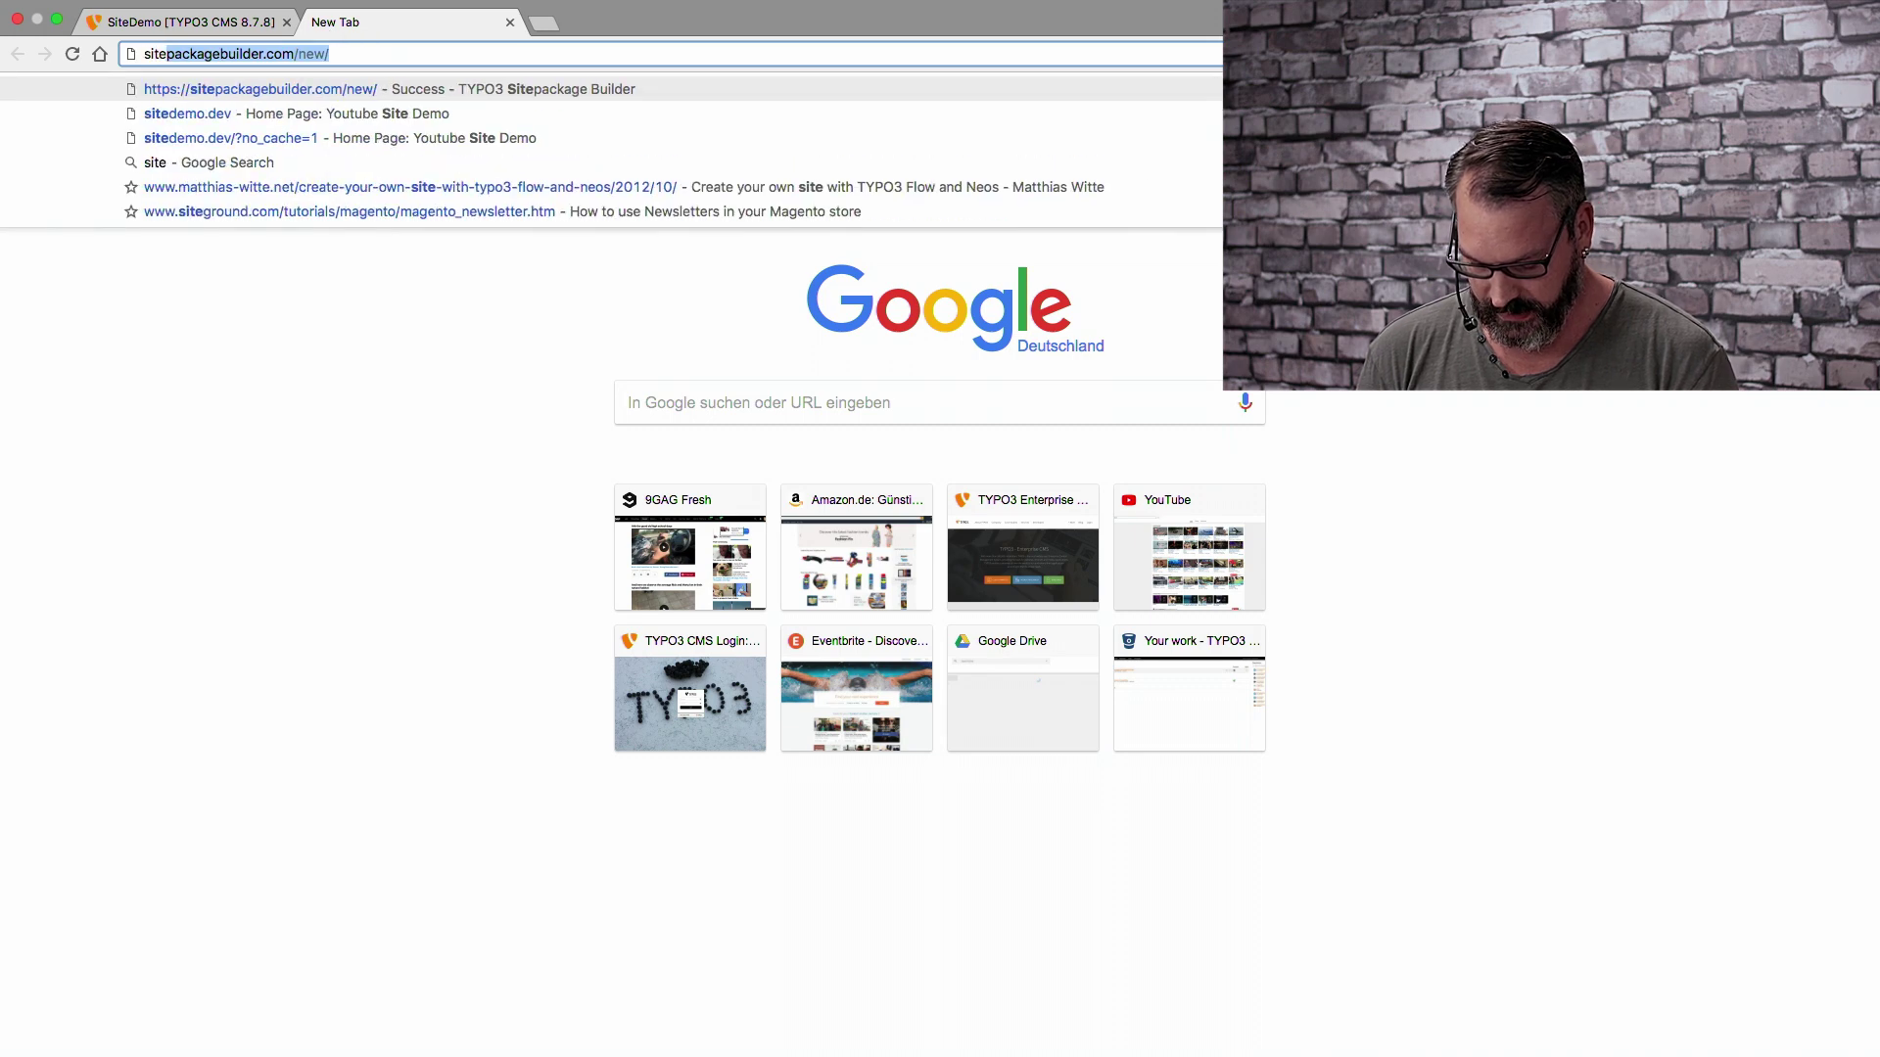
{"action": "key", "text": "Down"}
{"action": "key", "text": "Return"}
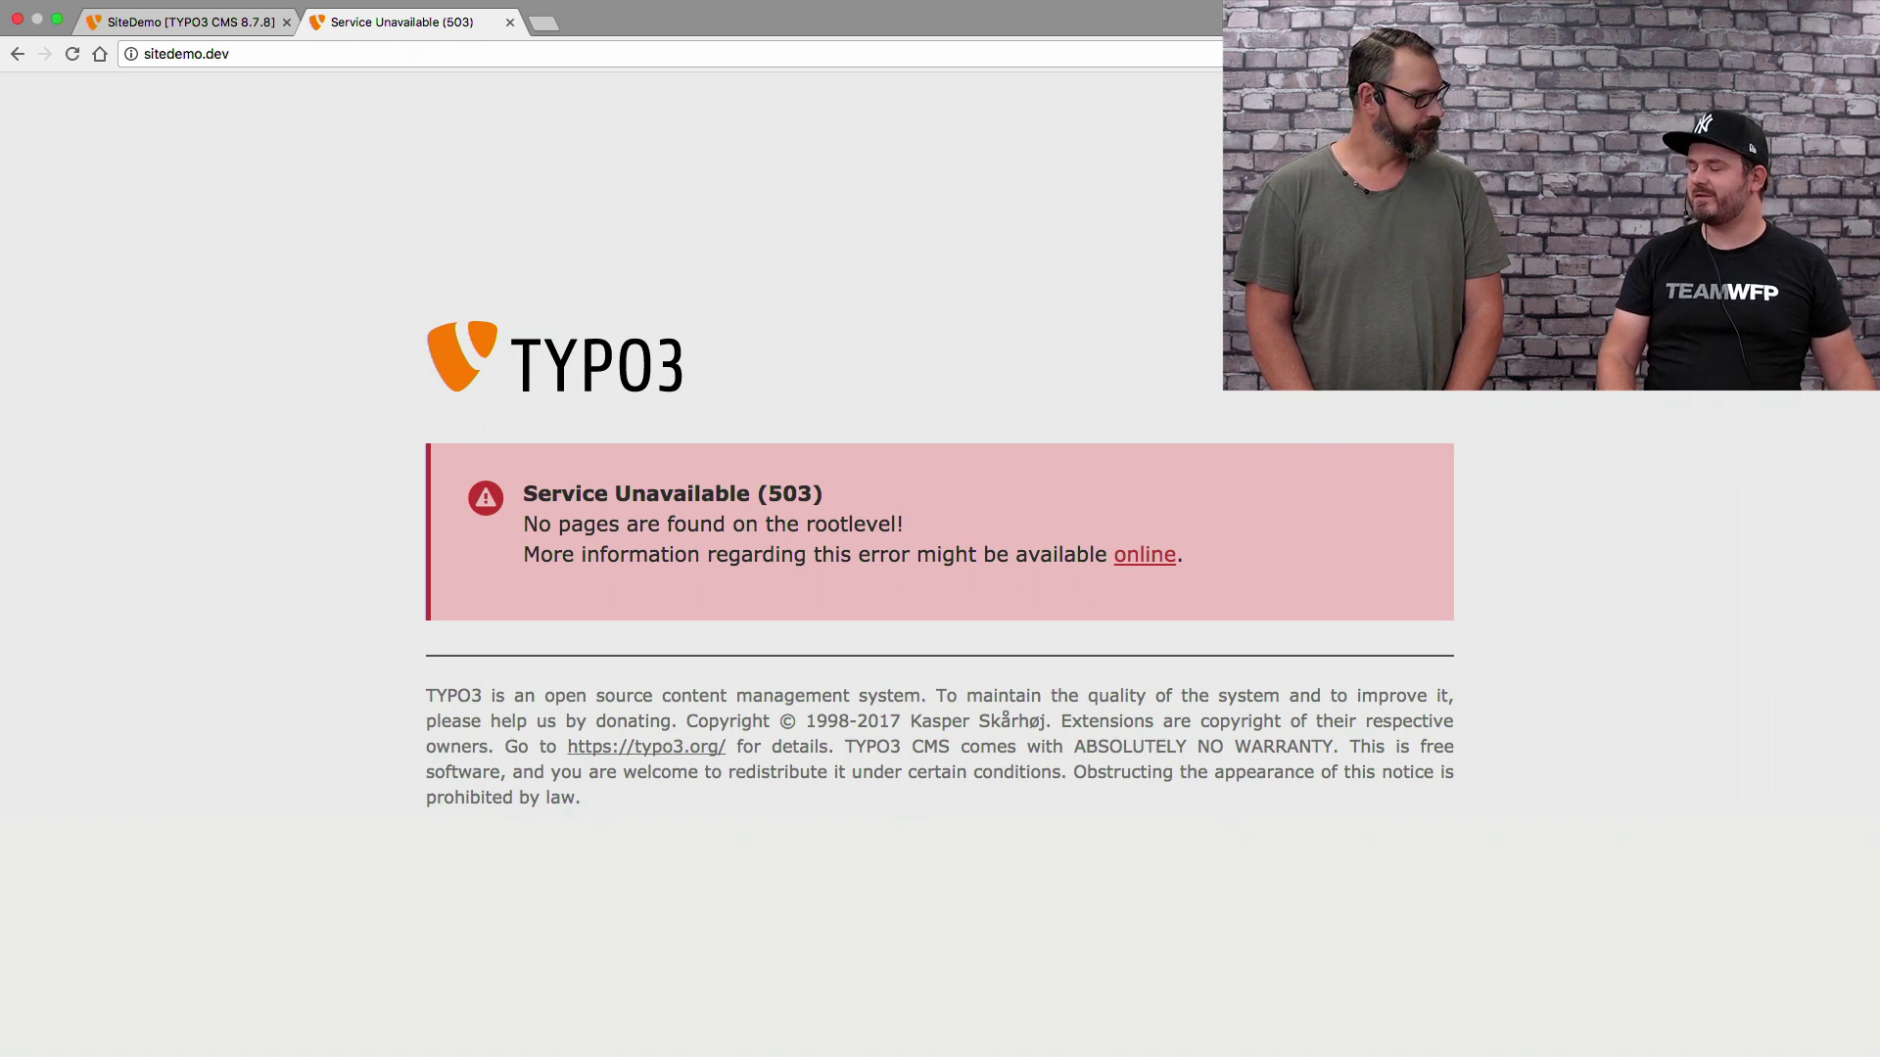
{"action": "left_click", "coordinate": [150, 28]}
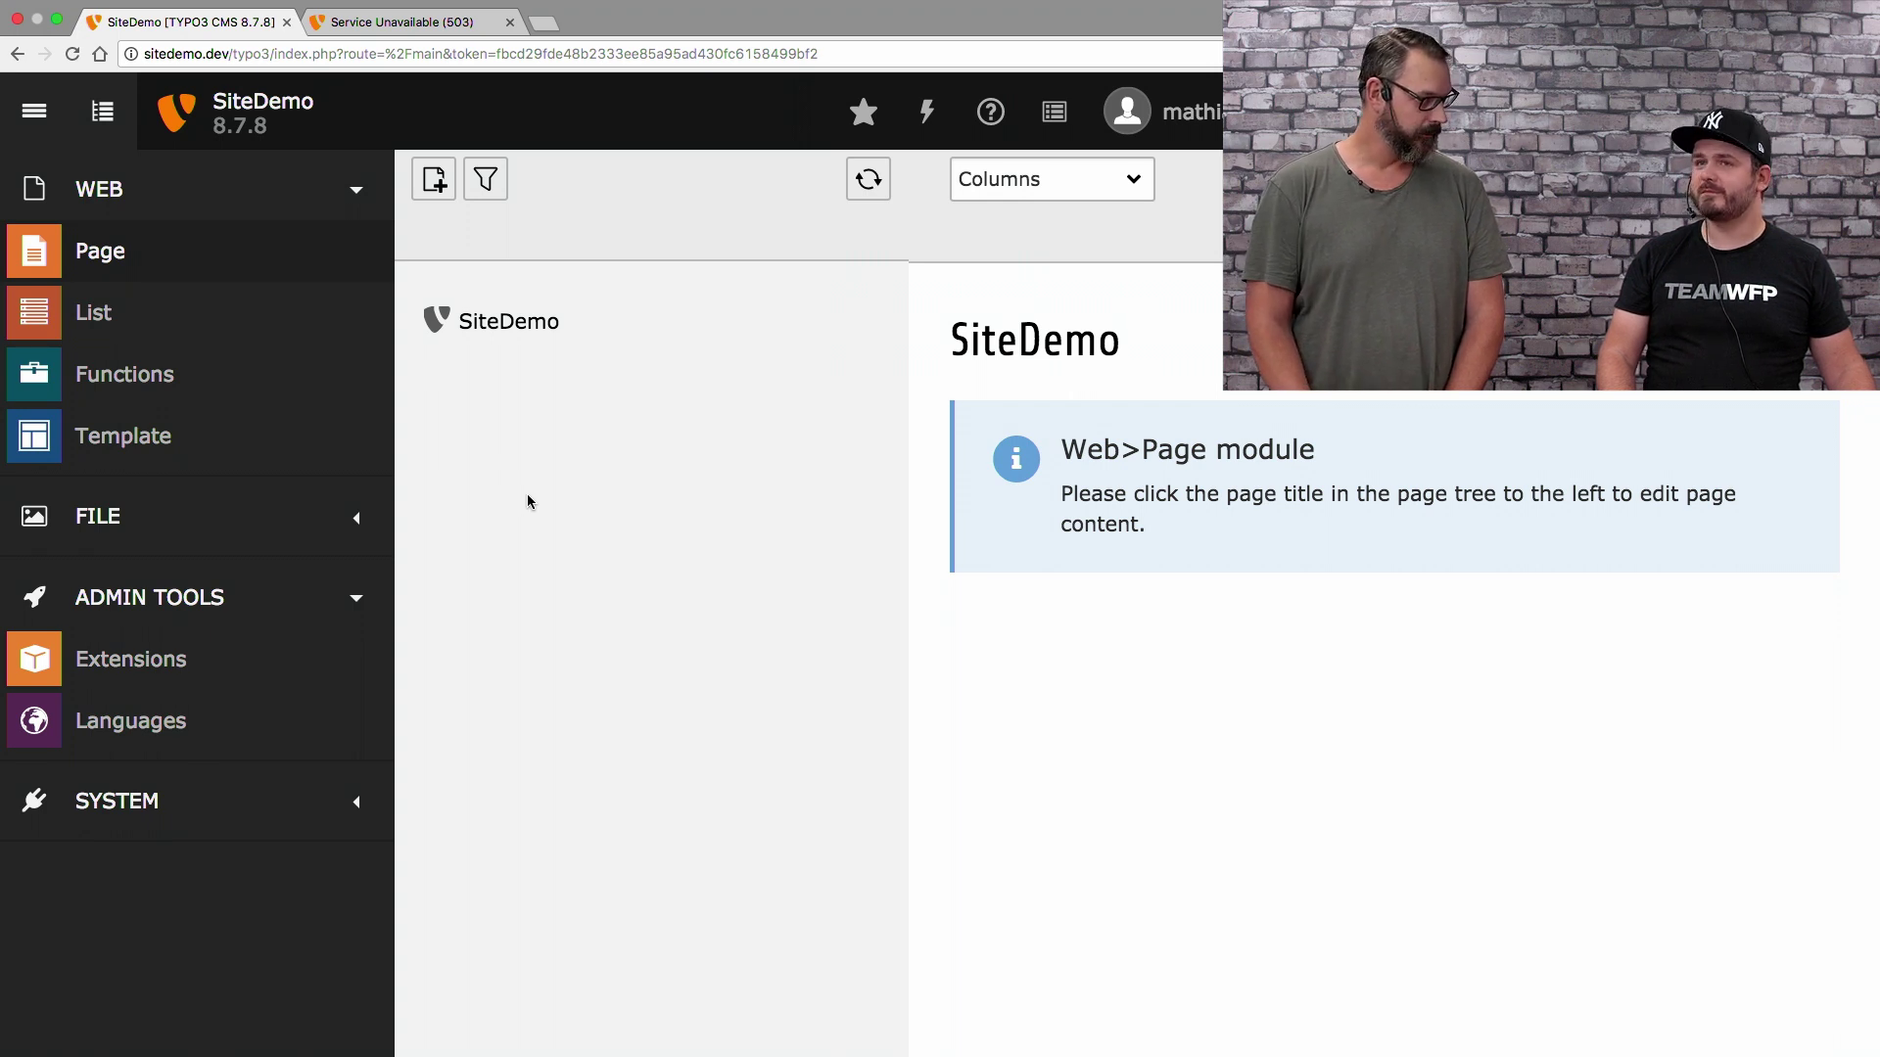
Drag a new standard page under SiteDemo, title it 'Home Page', and bring up its actions
{"action": "left_click", "coordinate": [434, 179]}
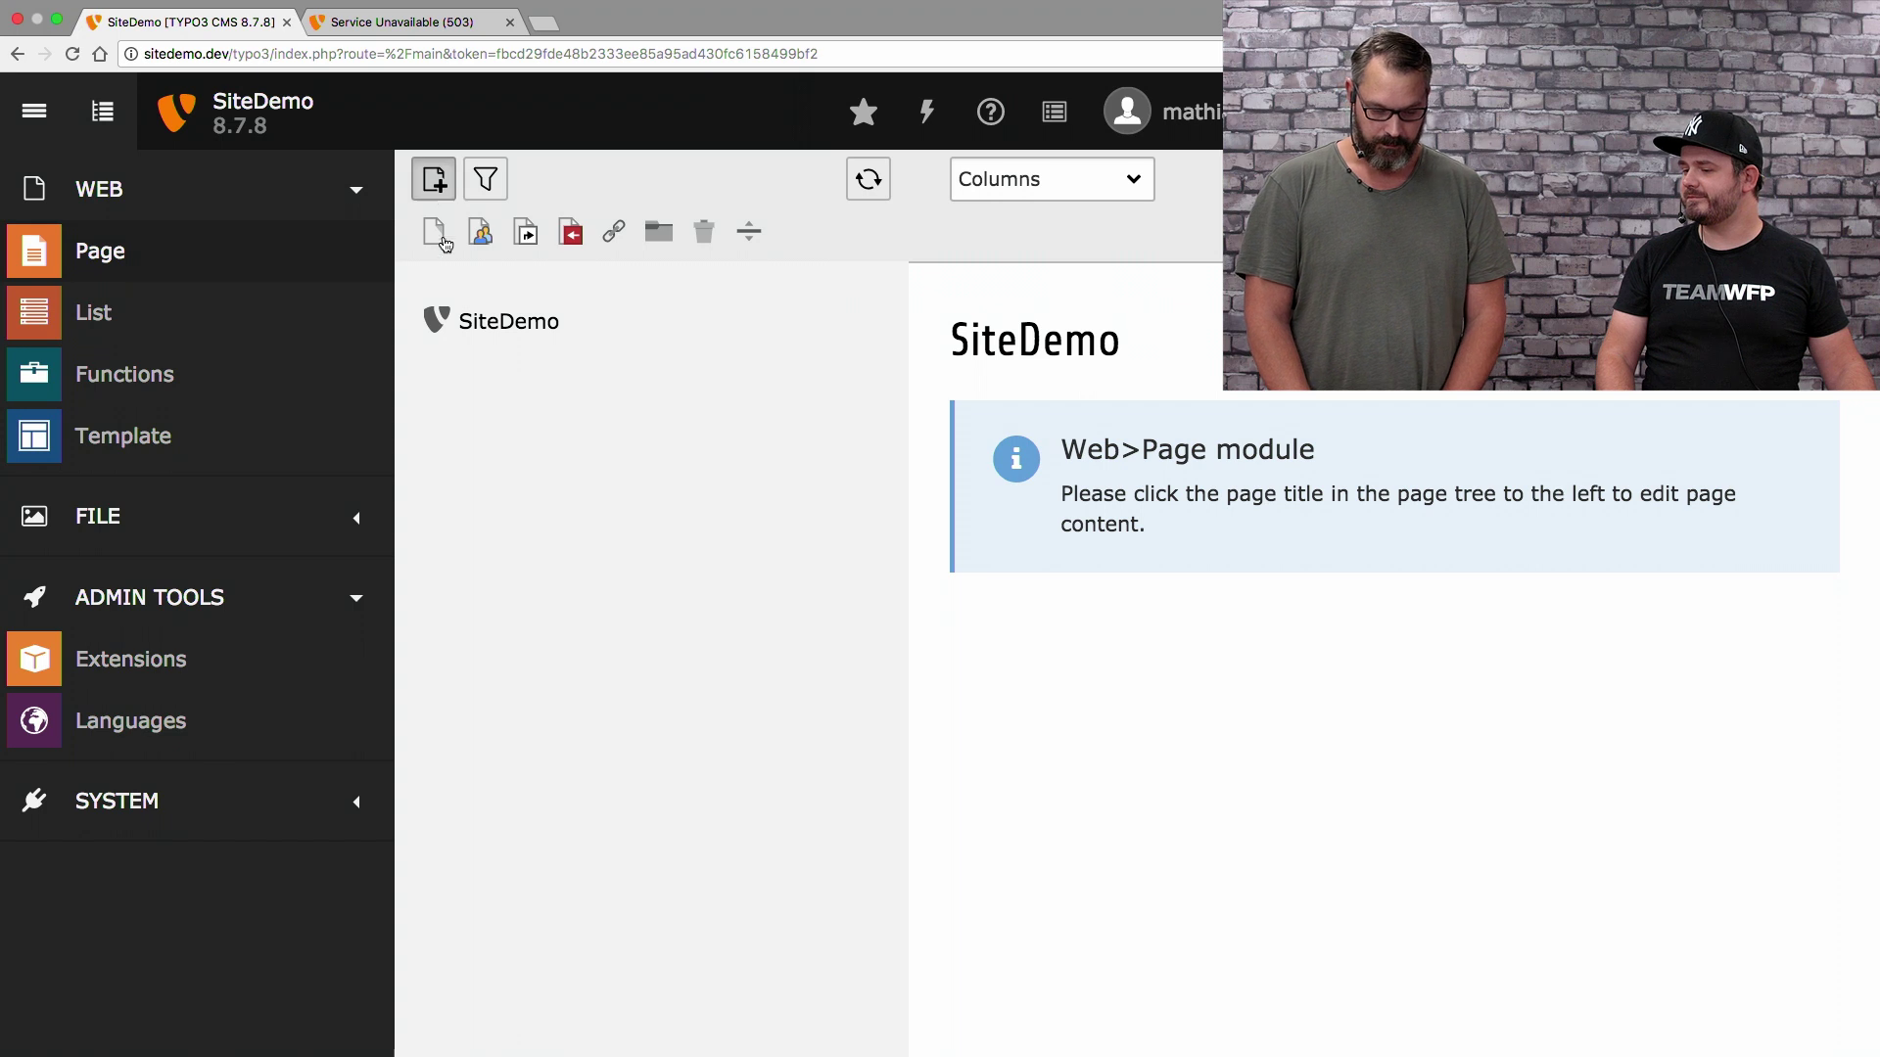
{"action": "left_click_drag", "start_coordinate": [434, 235], "coordinate": [495, 323]}
{"action": "type", "text": "Ho"}
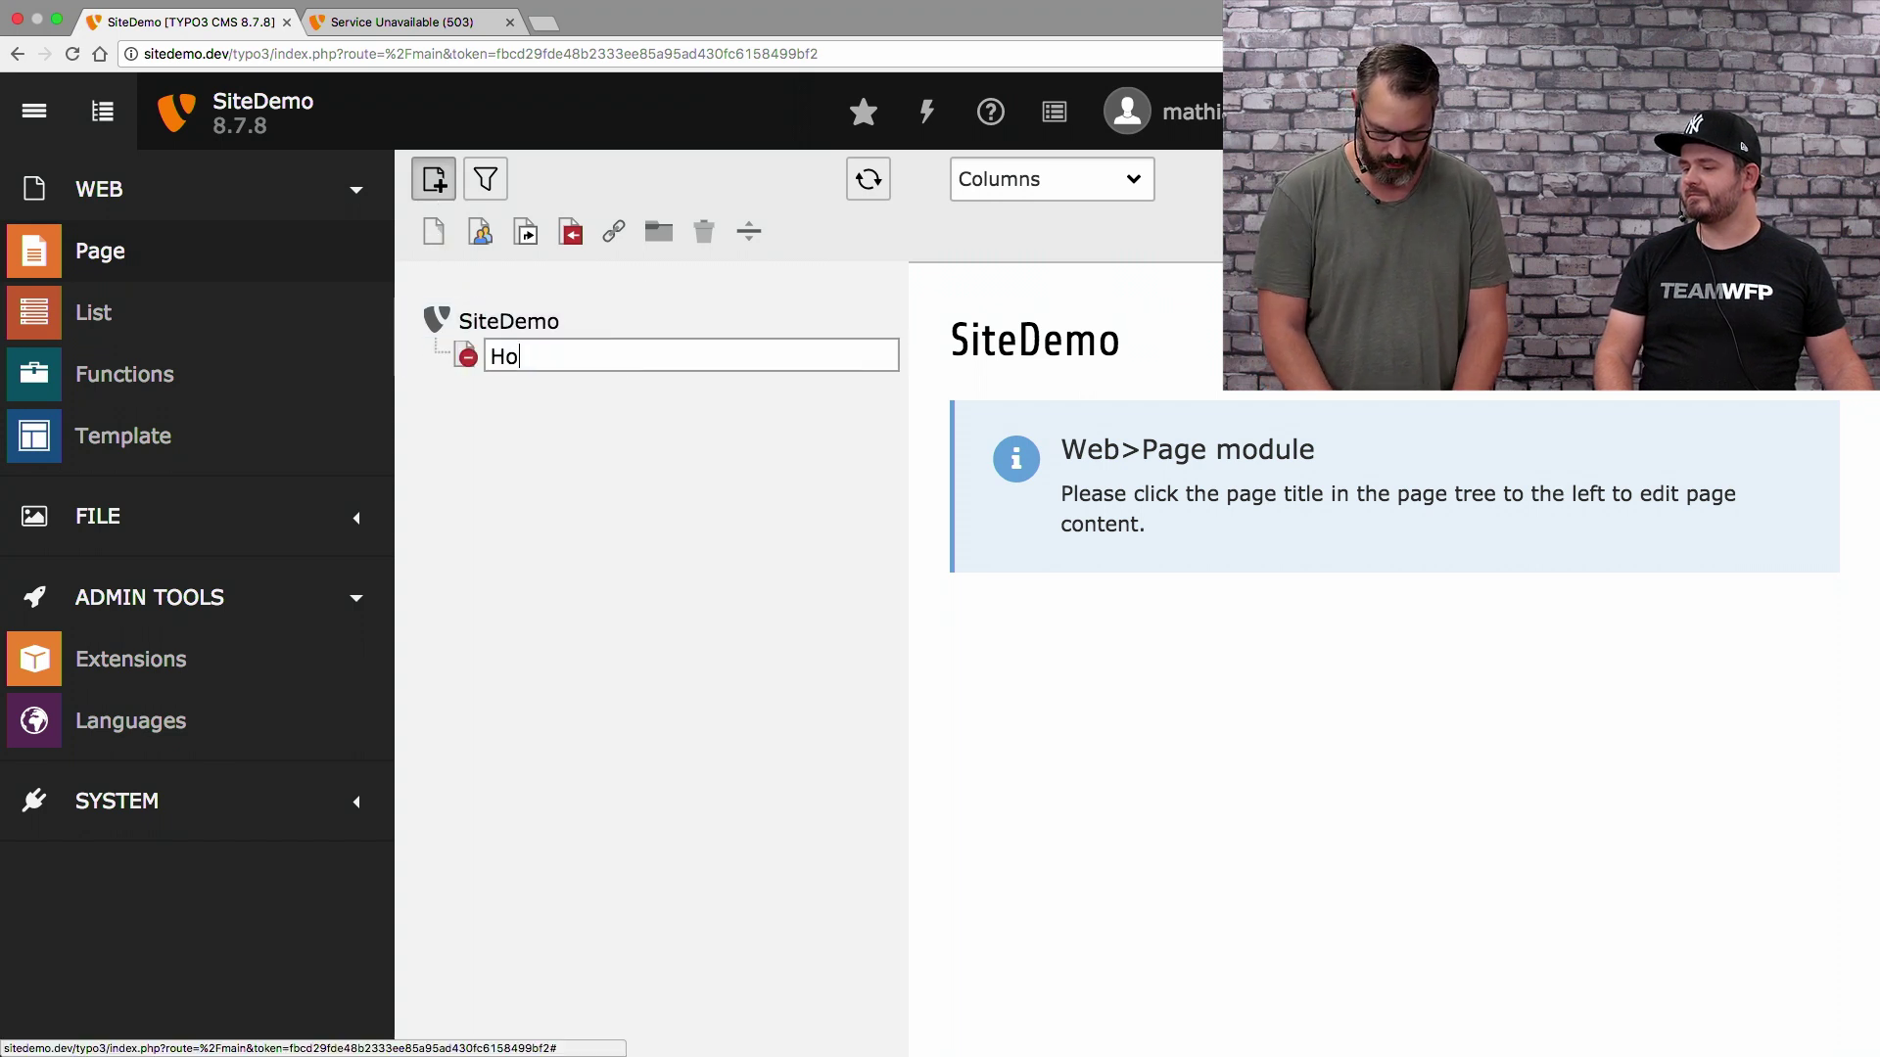
{"action": "type", "text": "me Page"}
{"action": "key", "text": "Return"}
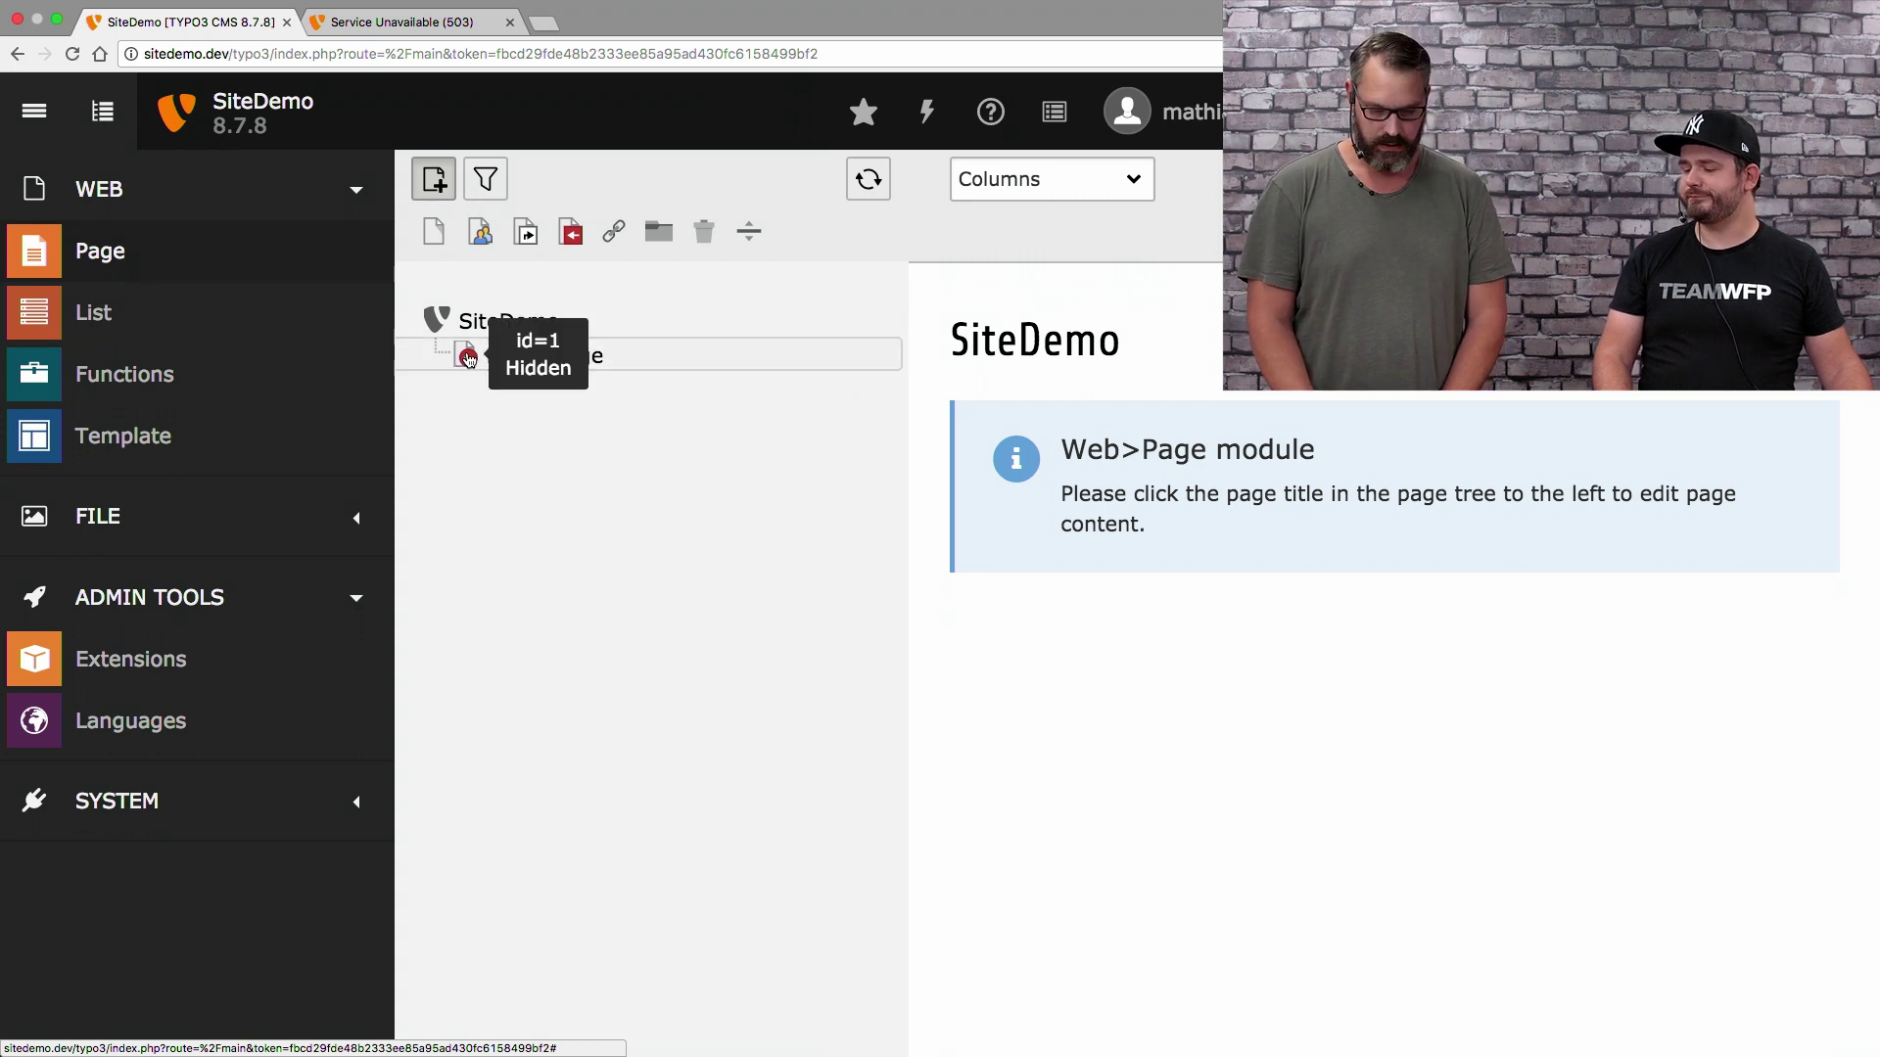
{"action": "left_click", "coordinate": [468, 359]}
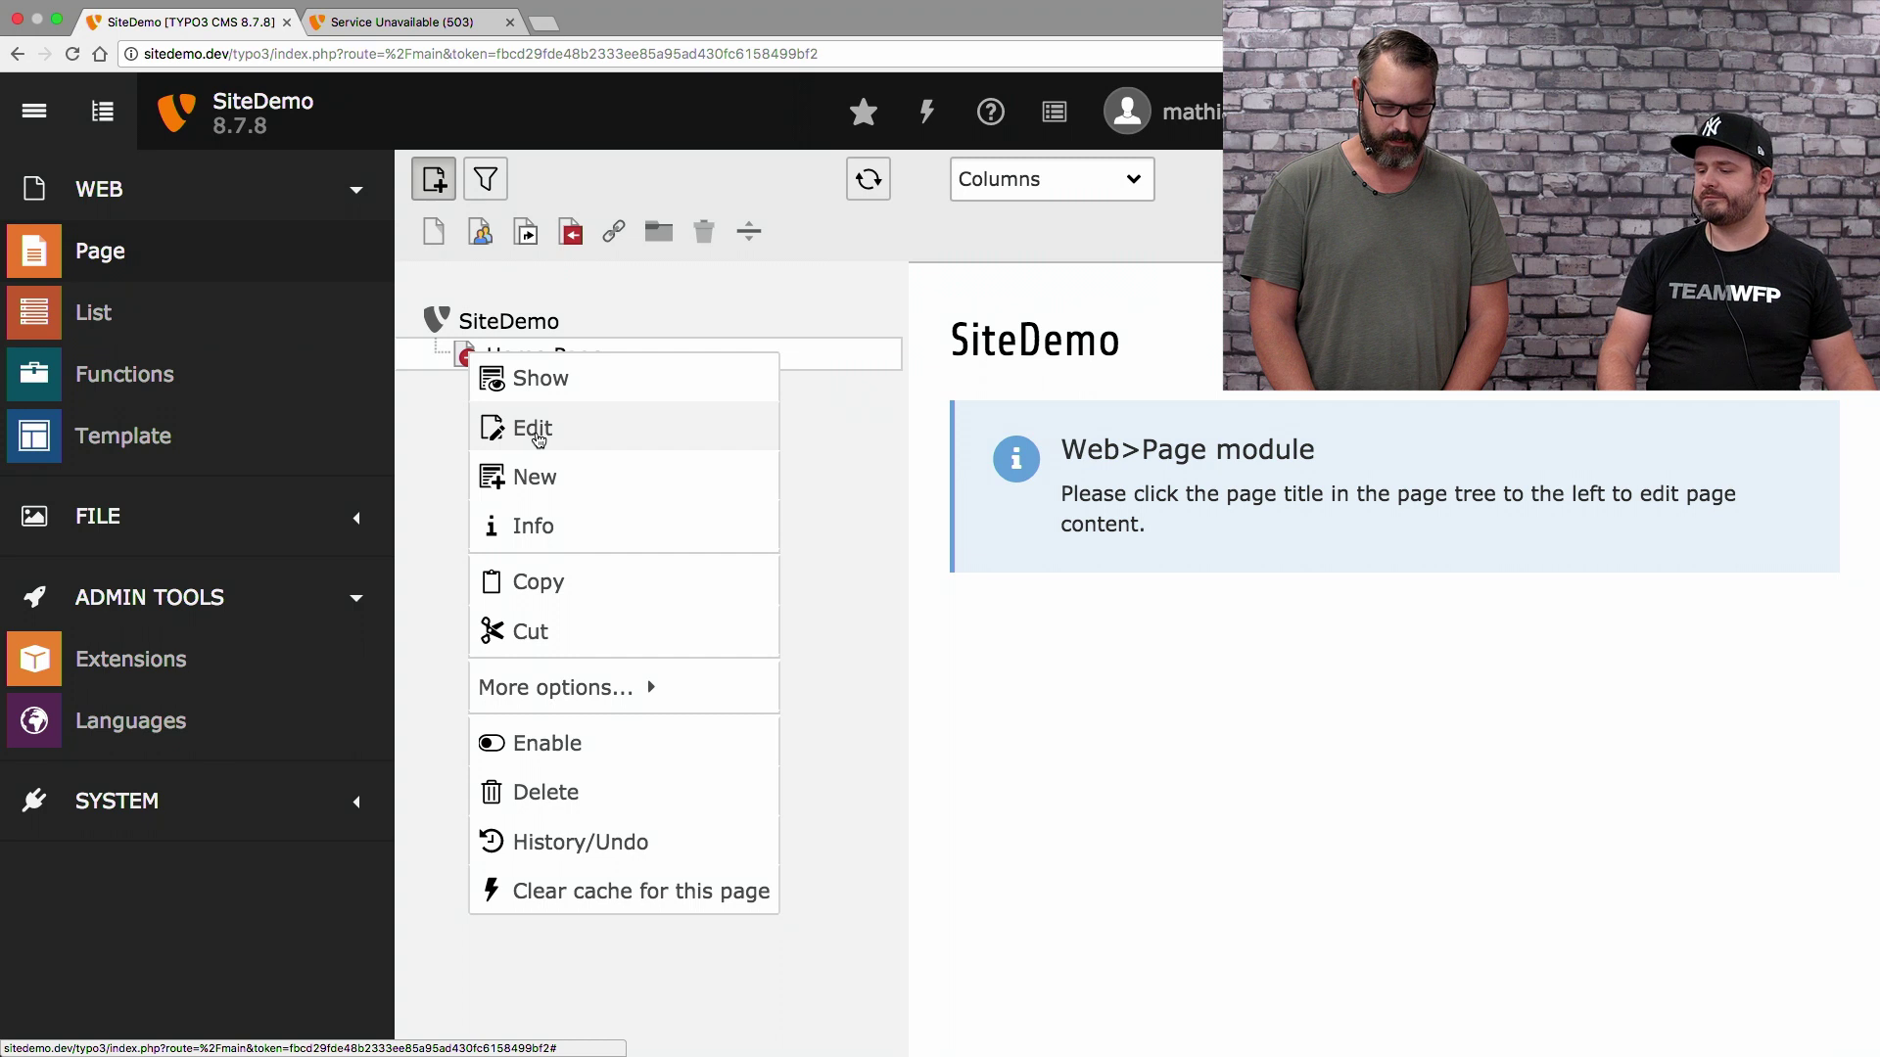
Open Home Page's properties for editing, with the page tree hidden to widen the form
{"action": "left_click", "coordinate": [537, 437]}
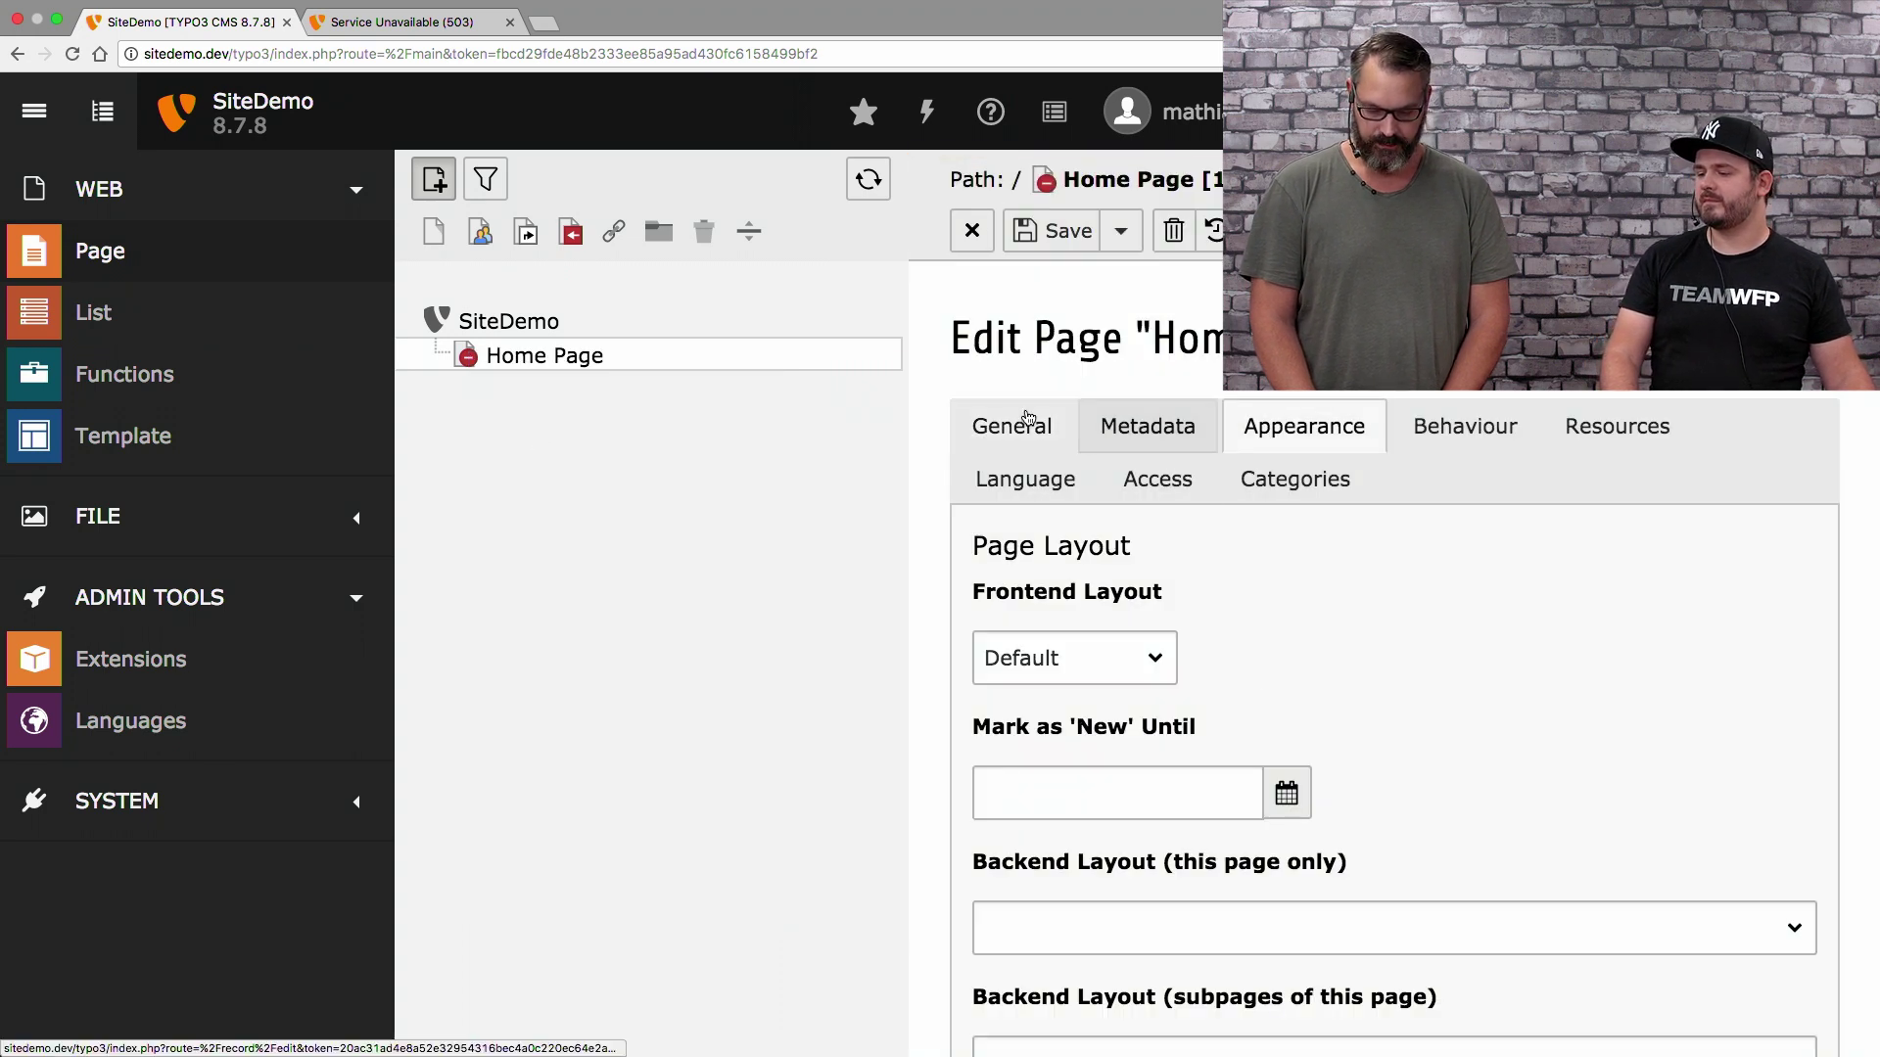
{"action": "left_click", "coordinate": [1011, 425]}
{"action": "scroll", "coordinate": [1369, 626], "scroll_direction": "down", "scroll_amount": 2}
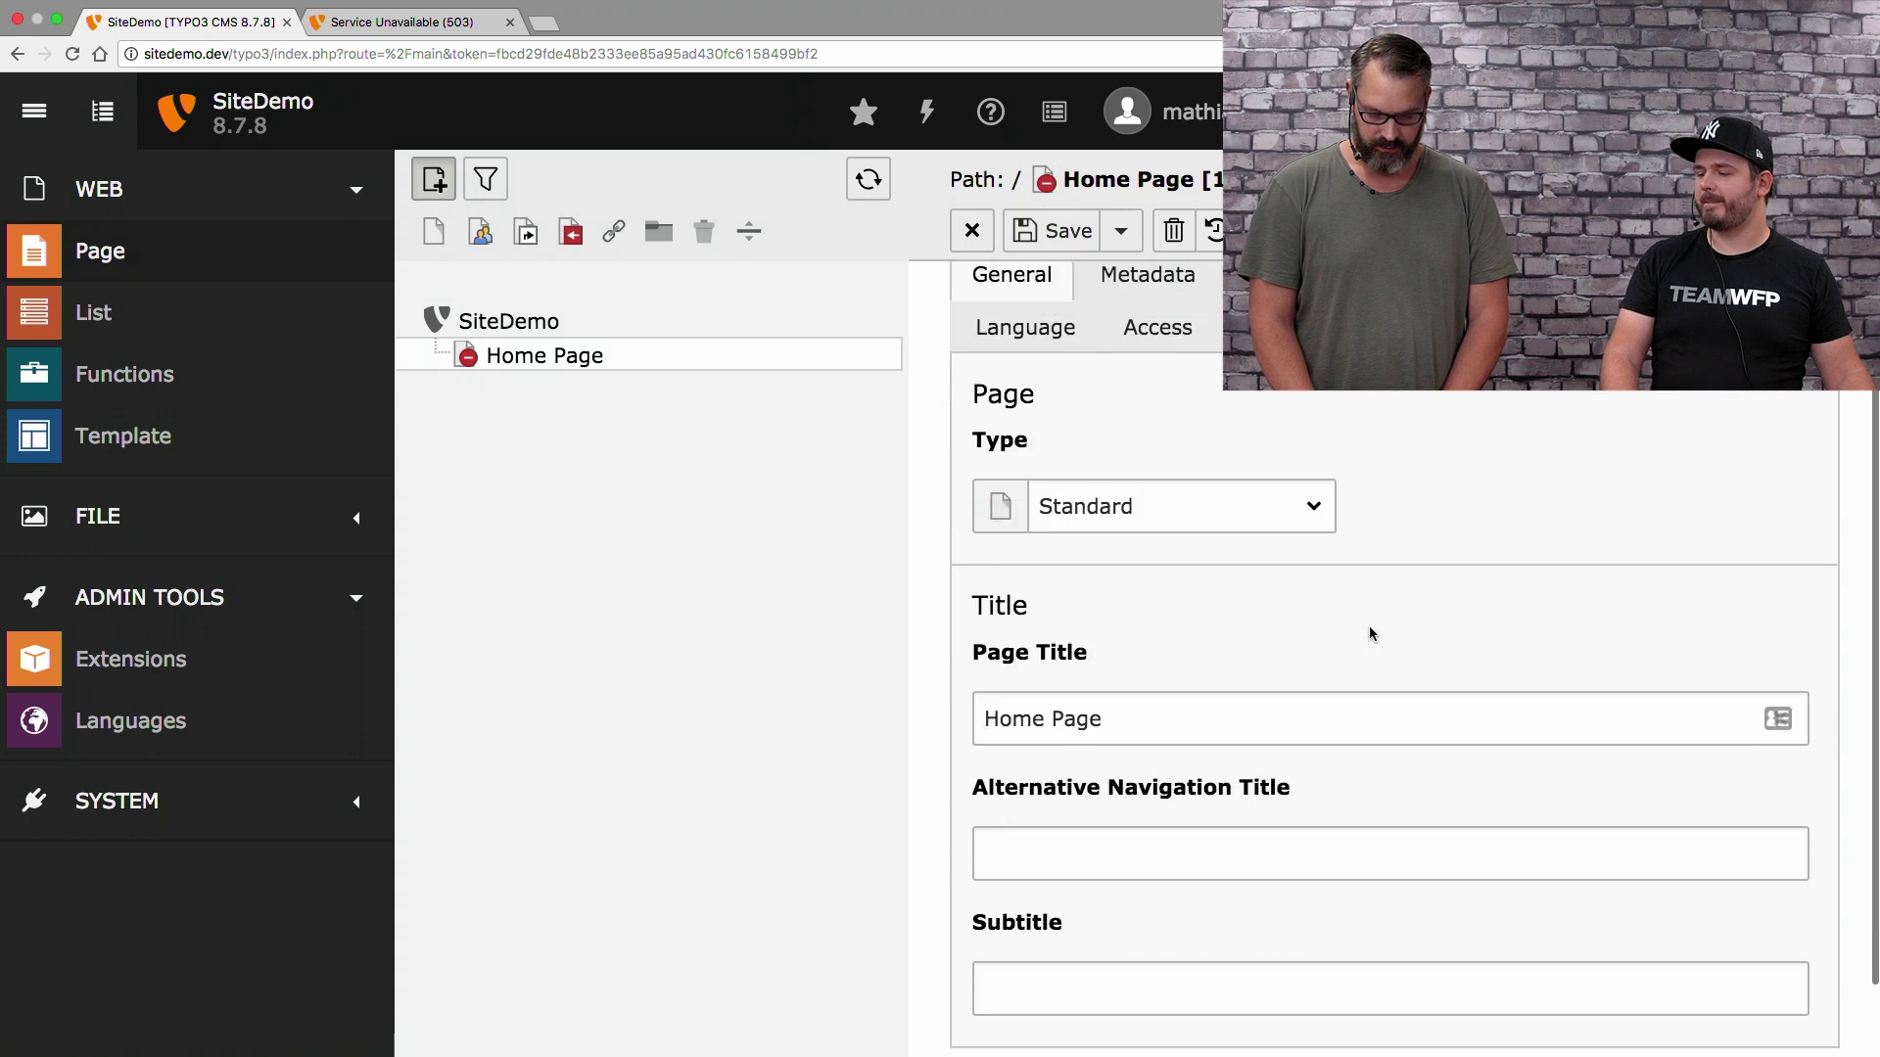
{"action": "scroll", "coordinate": [1368, 633], "scroll_direction": "up", "scroll_amount": 5}
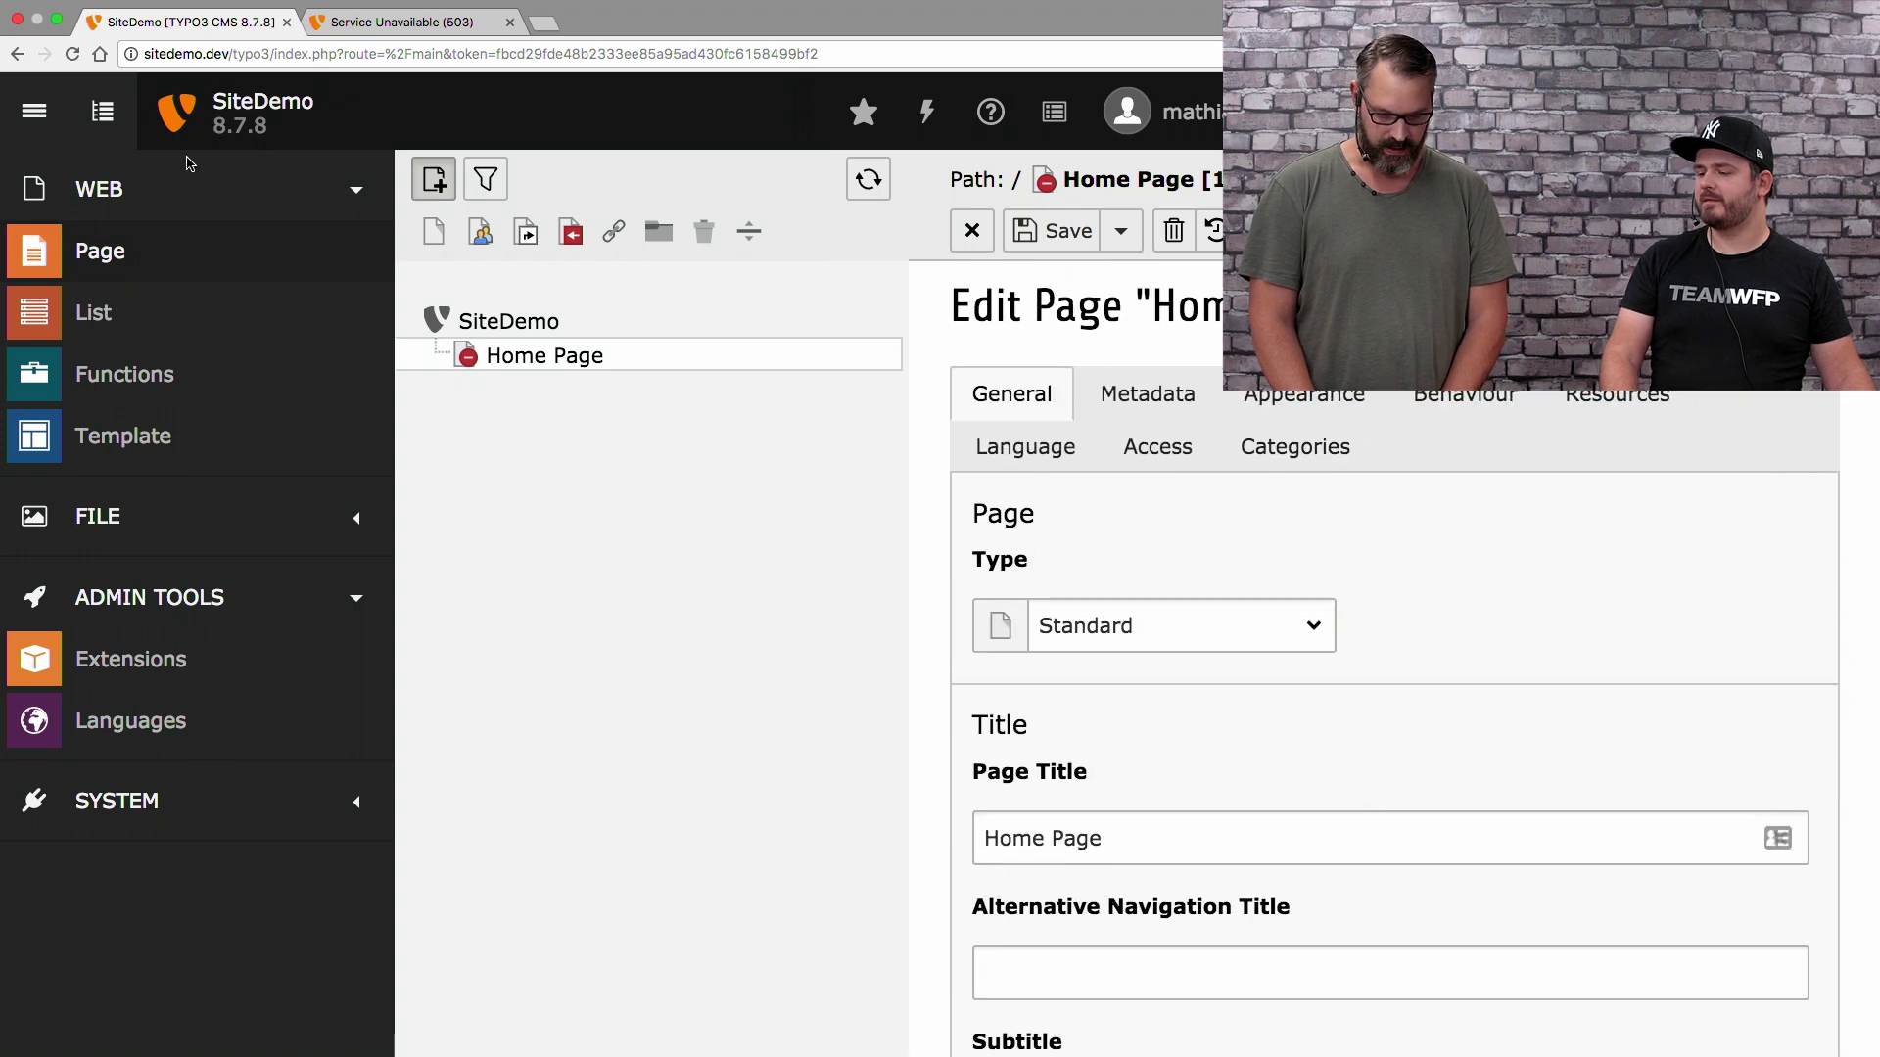
{"action": "left_click", "coordinate": [107, 114]}
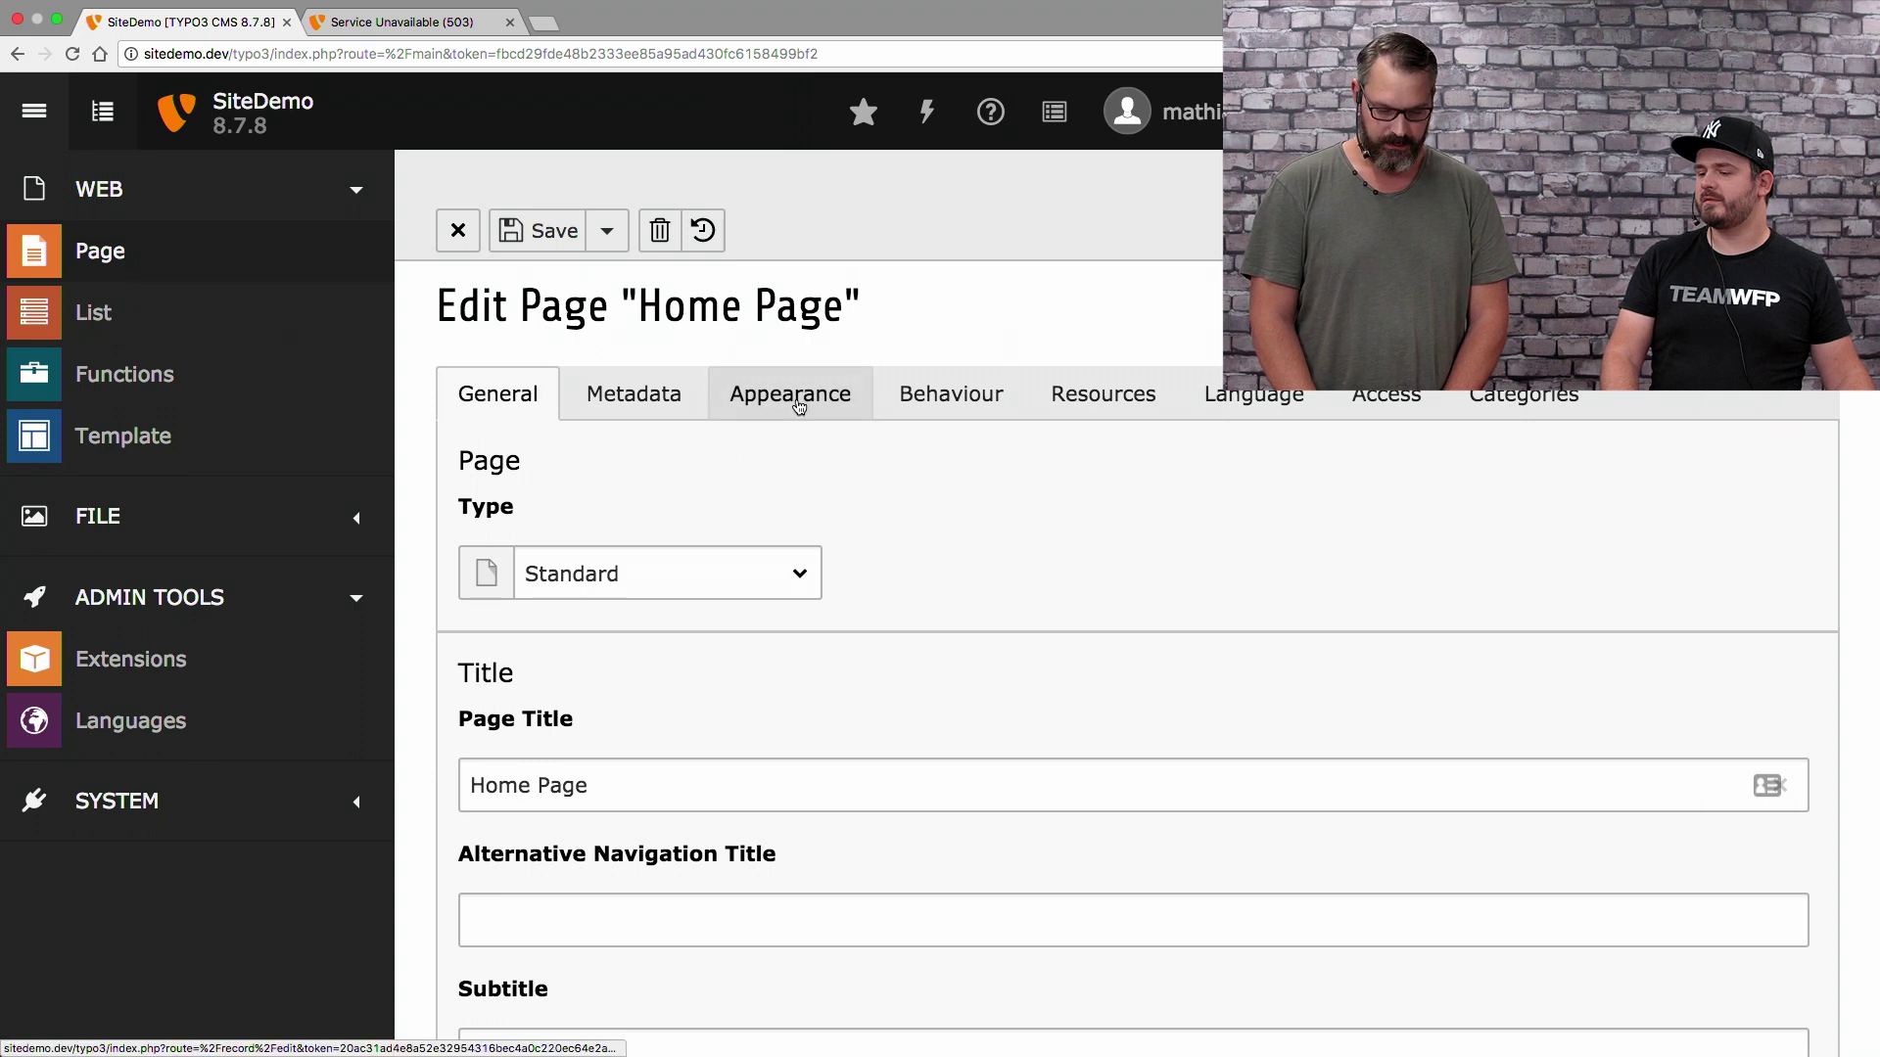
Enable 'Use as Root Page' in Home Page's Behaviour settings
{"action": "left_click", "coordinate": [938, 398]}
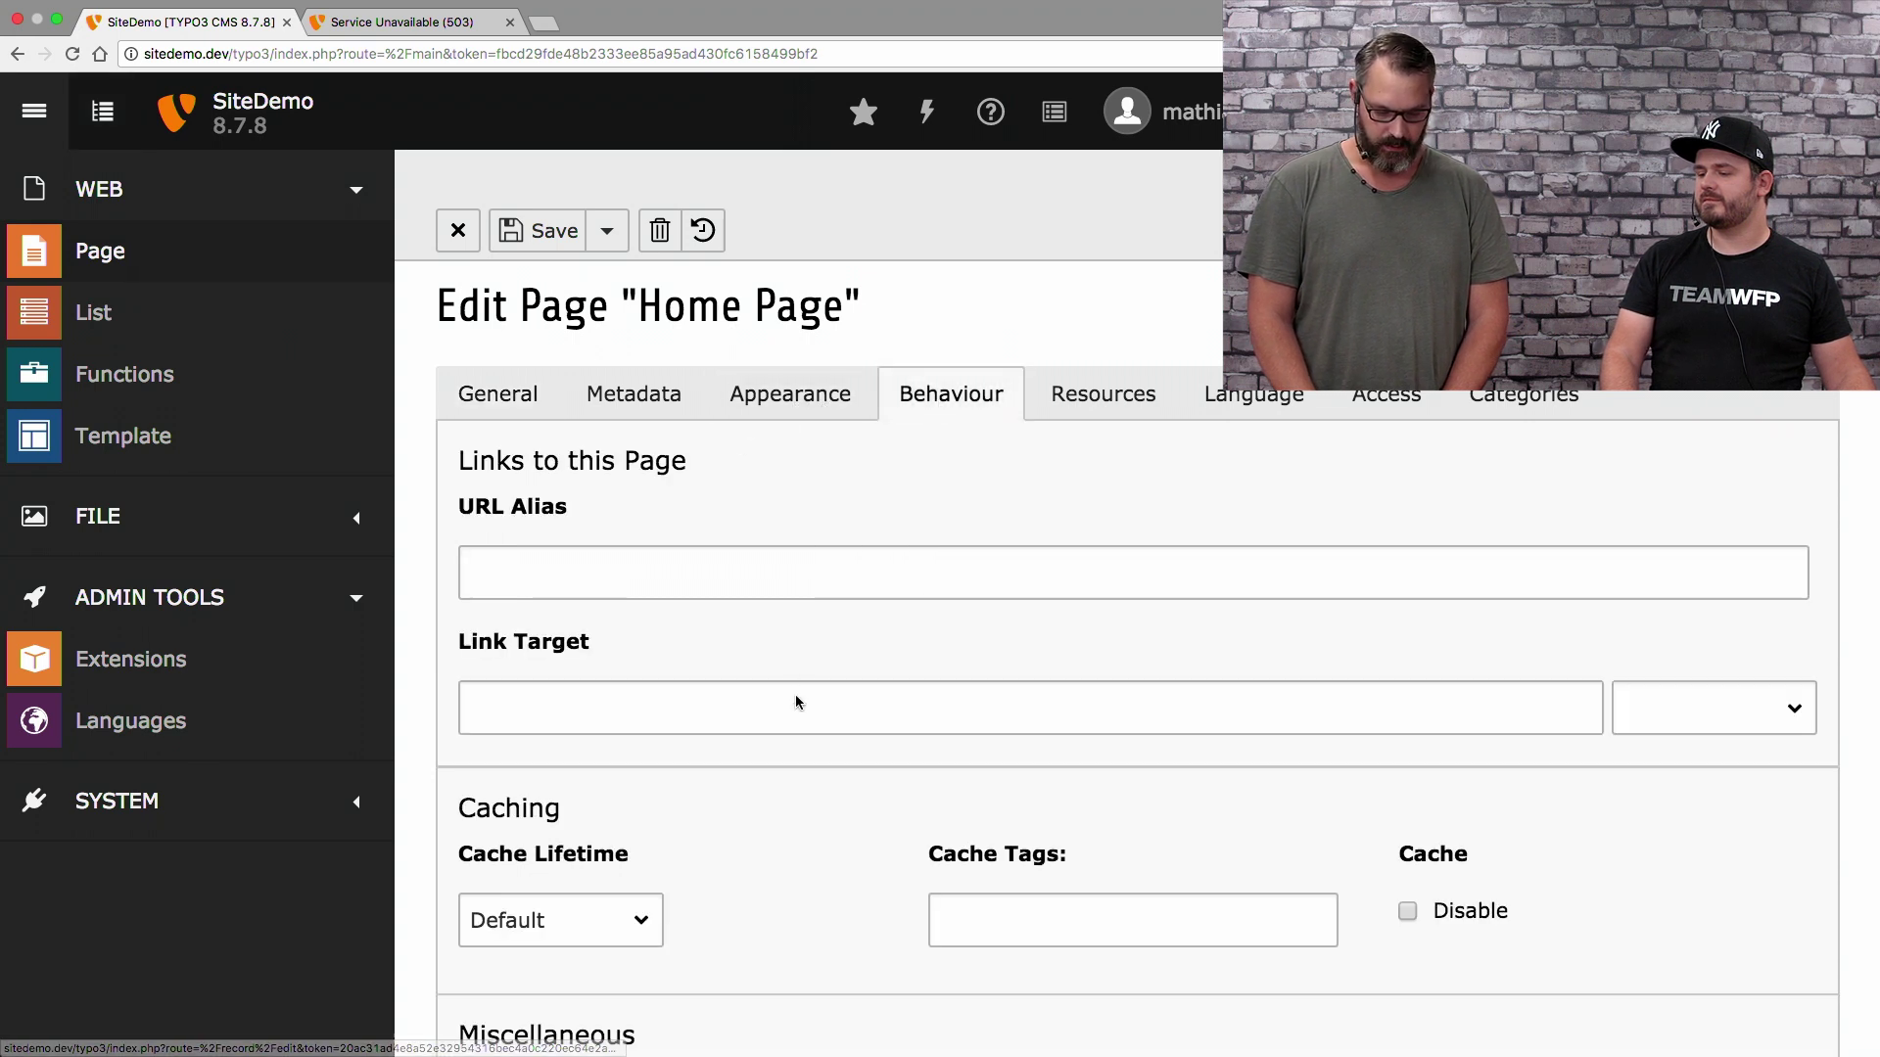
{"action": "scroll", "coordinate": [796, 695], "scroll_direction": "down", "scroll_amount": 1}
{"action": "scroll", "coordinate": [796, 695], "scroll_direction": "down", "scroll_amount": 5}
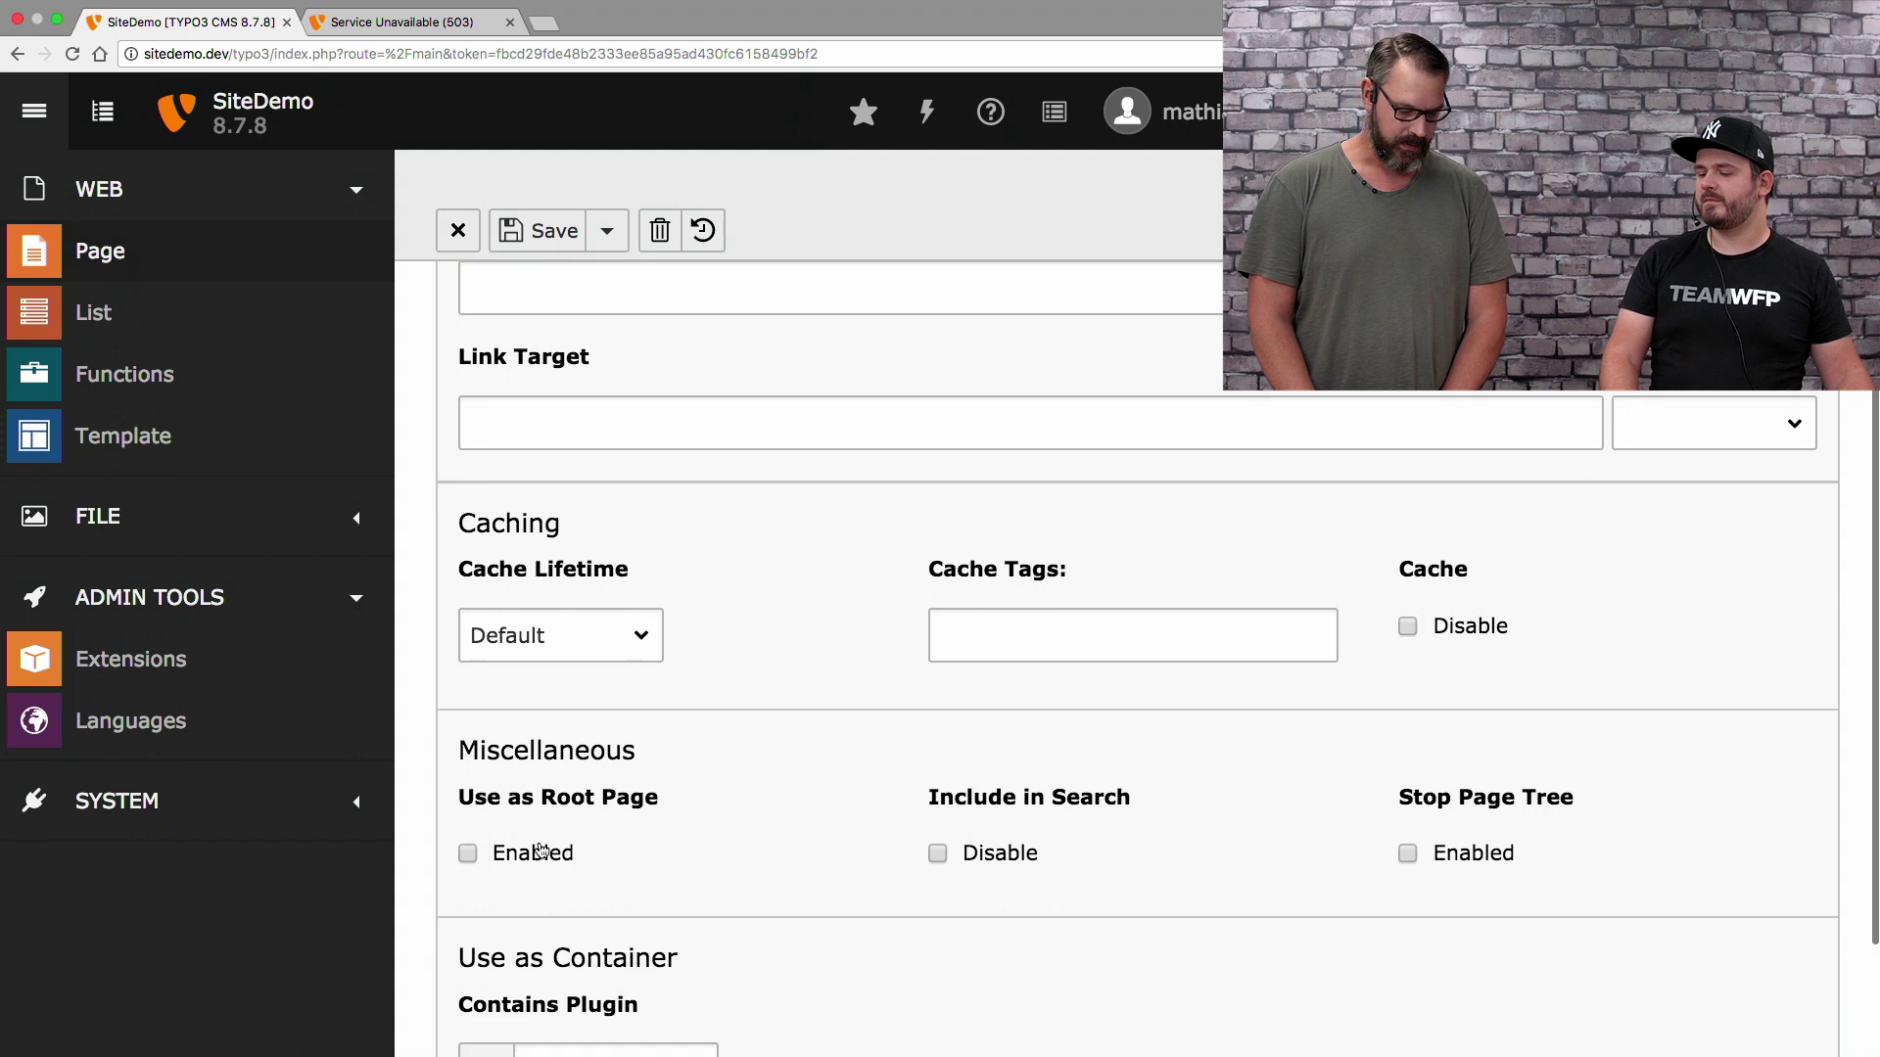
{"action": "left_click", "coordinate": [538, 852]}
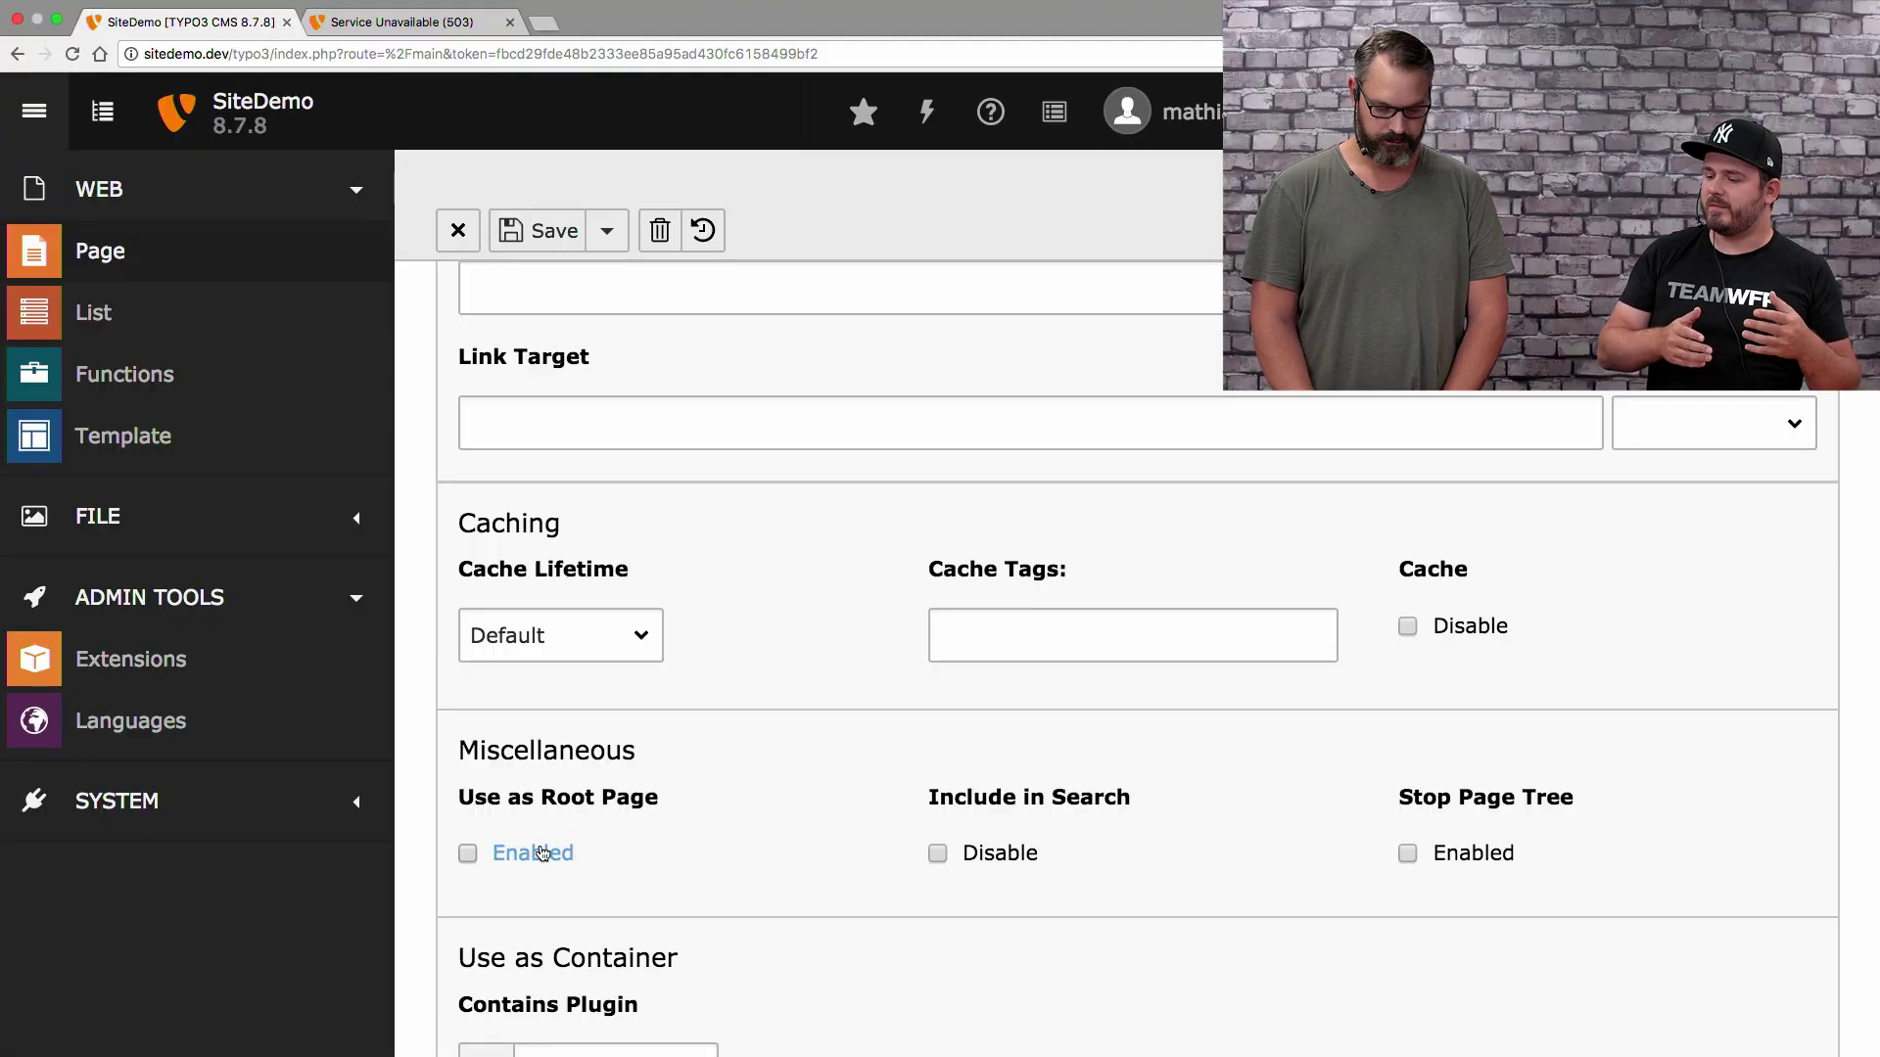
{"action": "scroll", "coordinate": [849, 617], "scroll_direction": "up", "scroll_amount": 1}
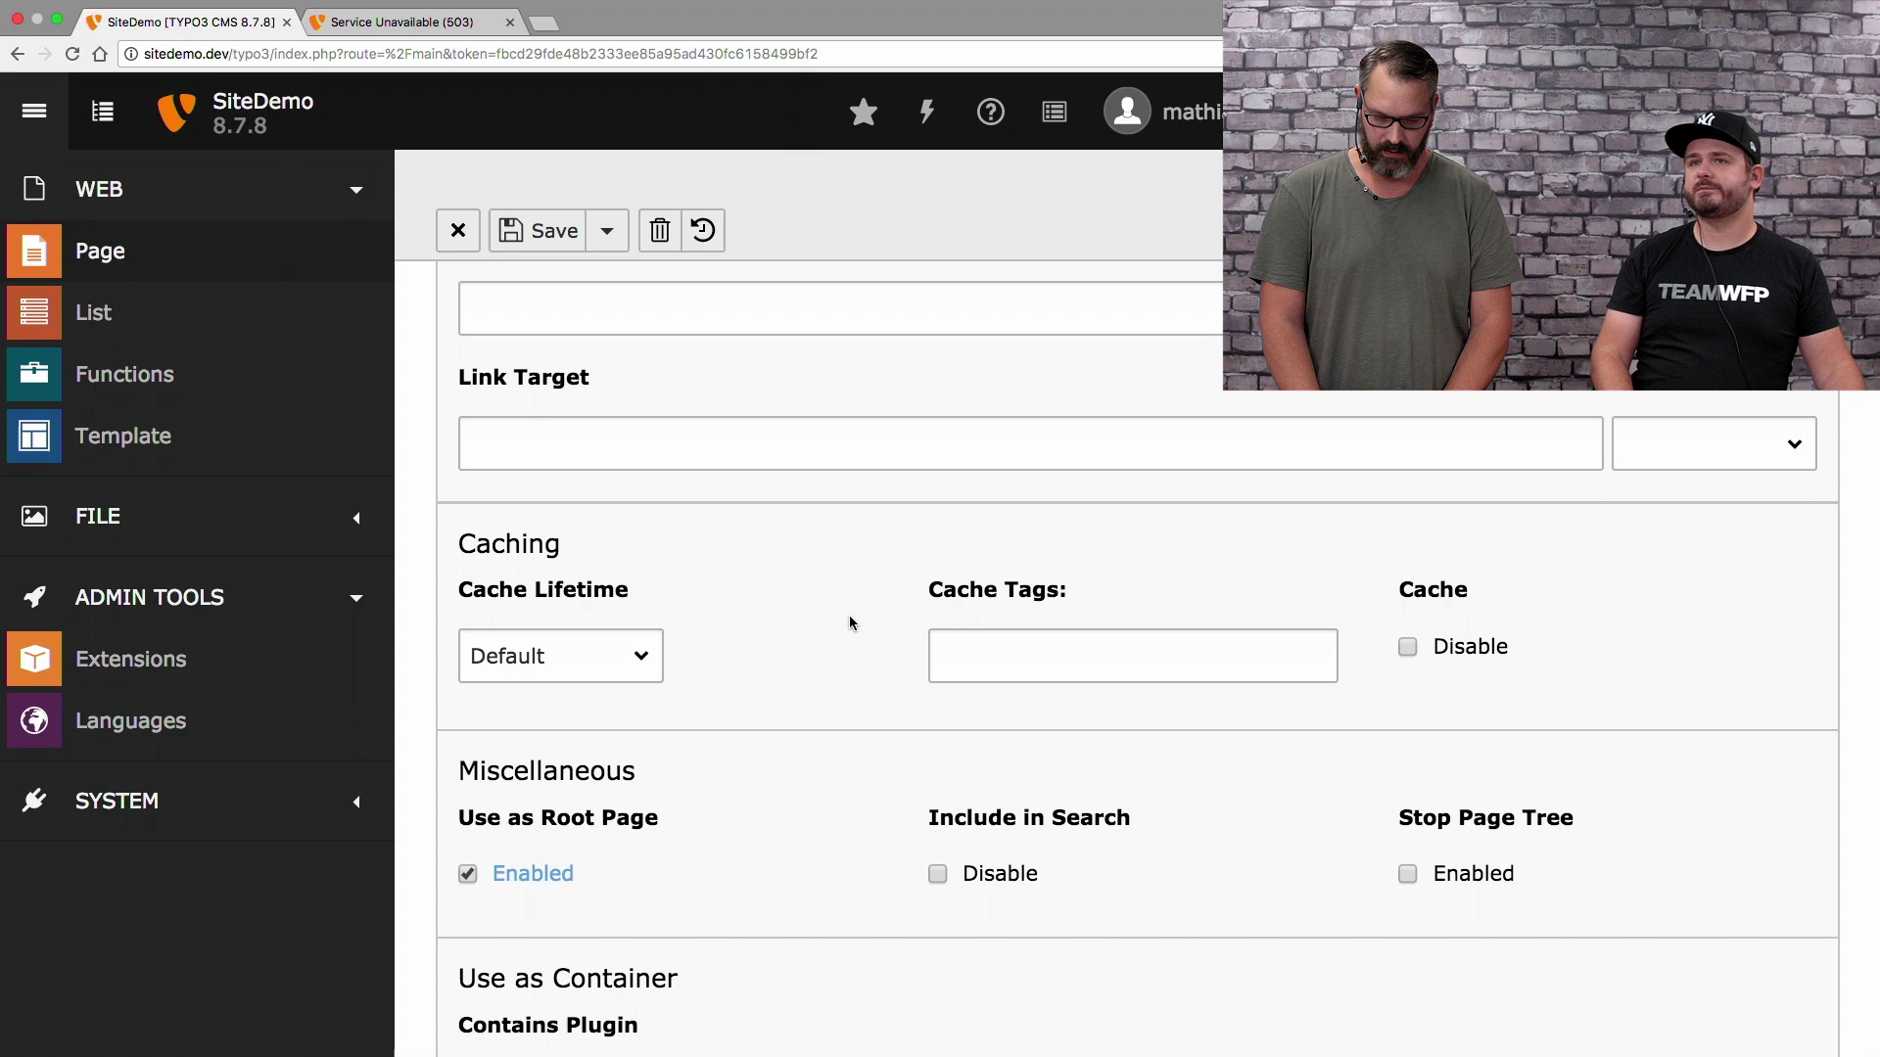
{"action": "scroll", "coordinate": [850, 621], "scroll_direction": "up", "scroll_amount": 3}
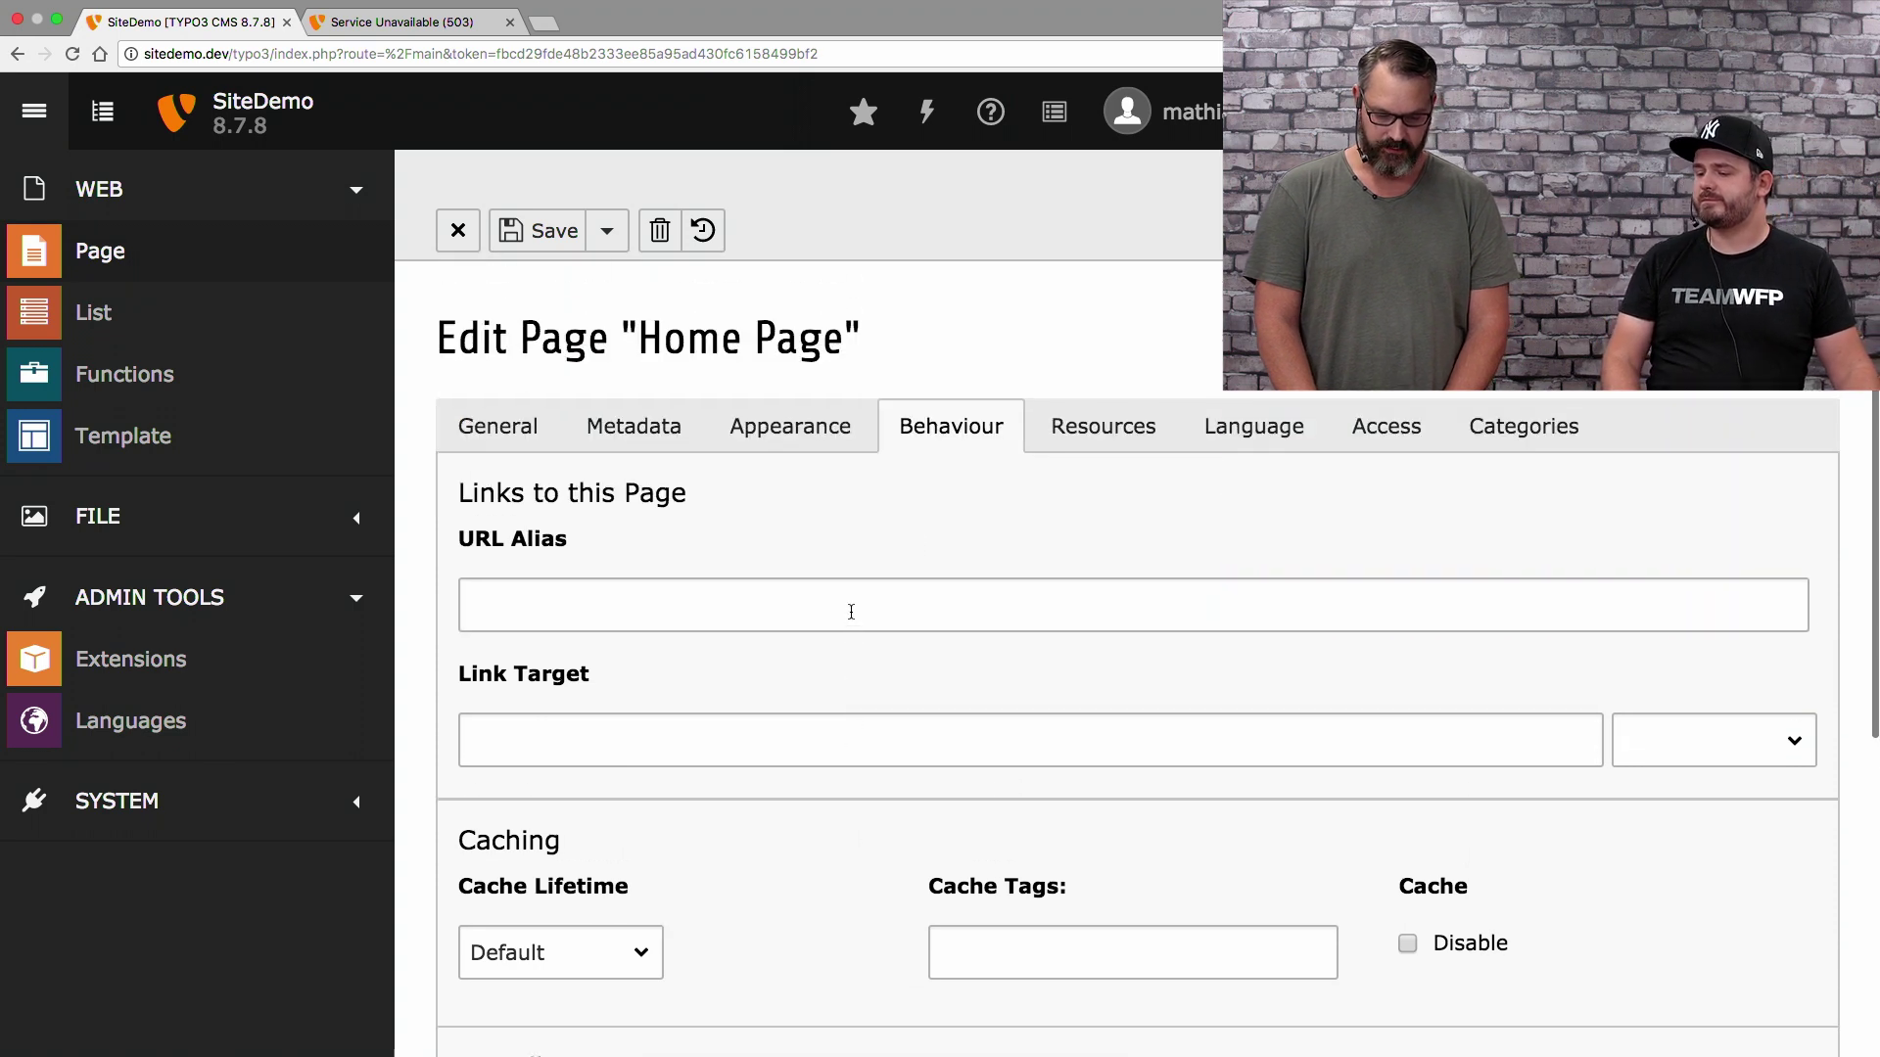
Review Access settings, save and close Home Page, and restore the page tree
{"action": "left_click", "coordinate": [1389, 431]}
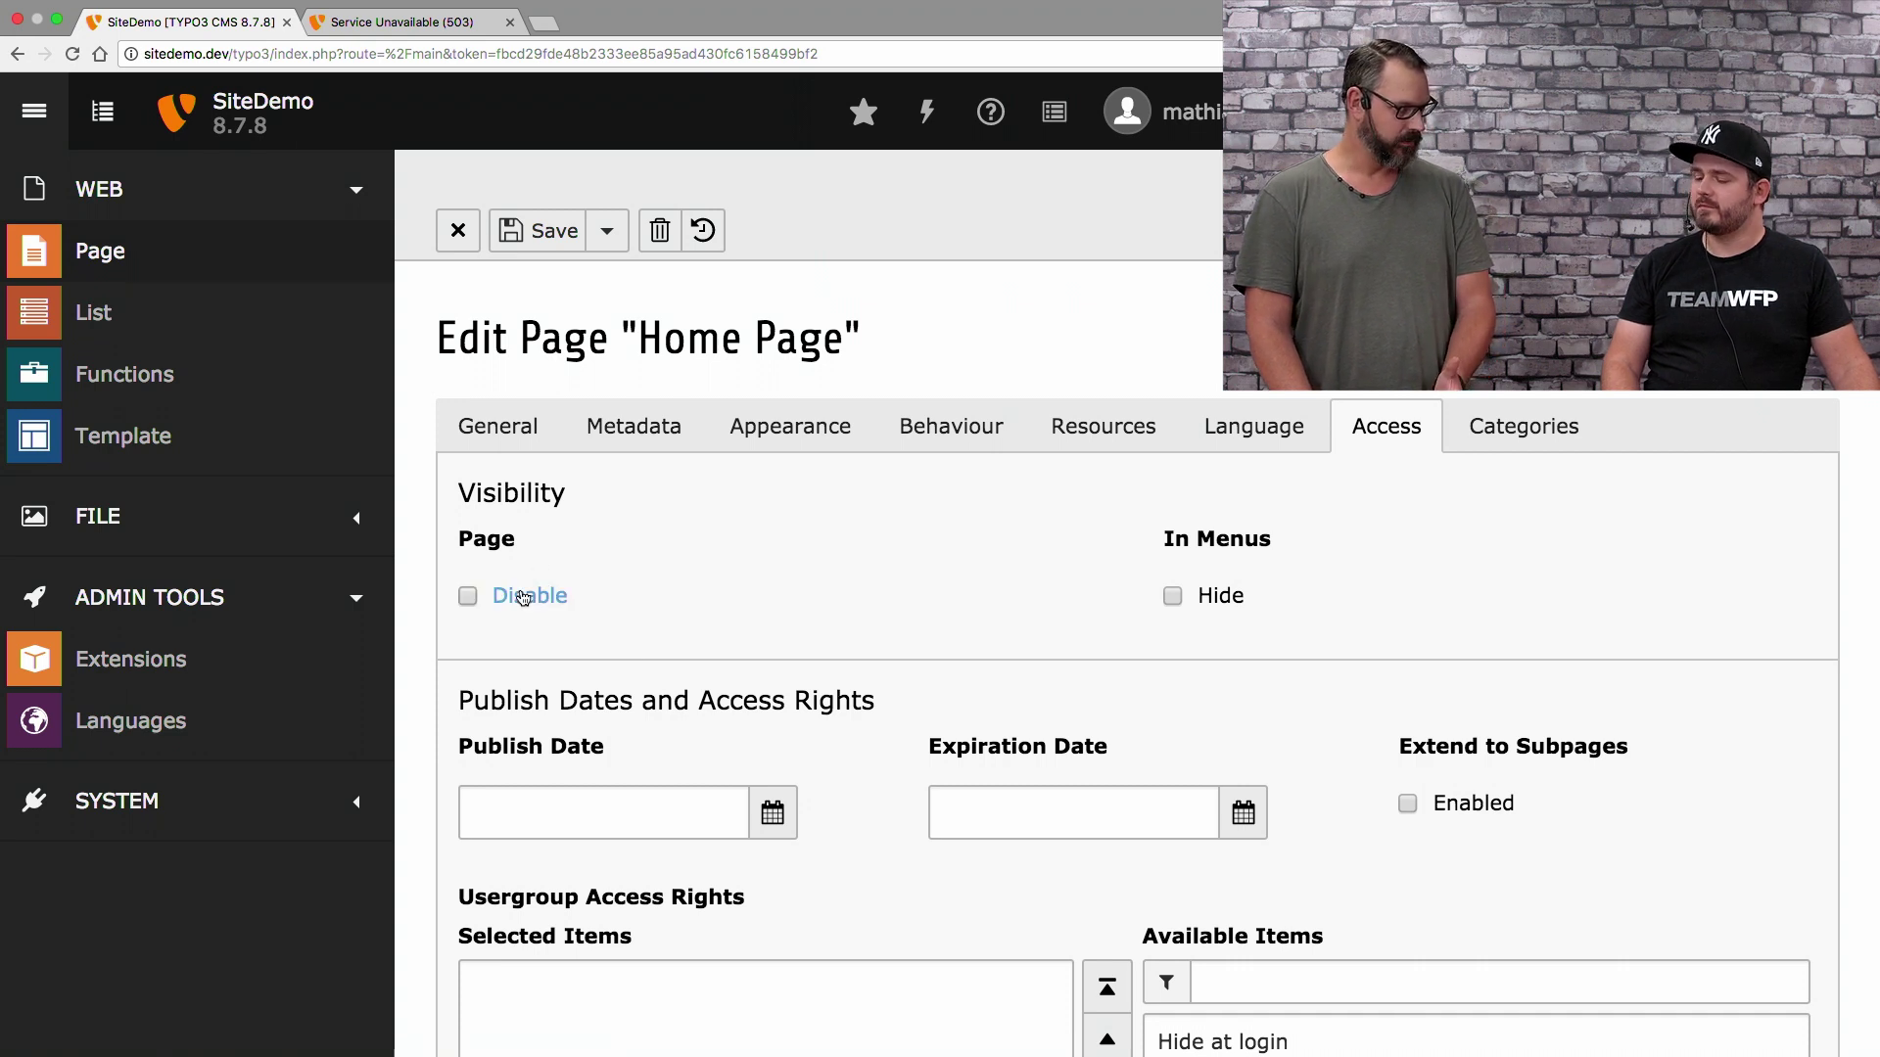
{"action": "left_click", "coordinate": [607, 240]}
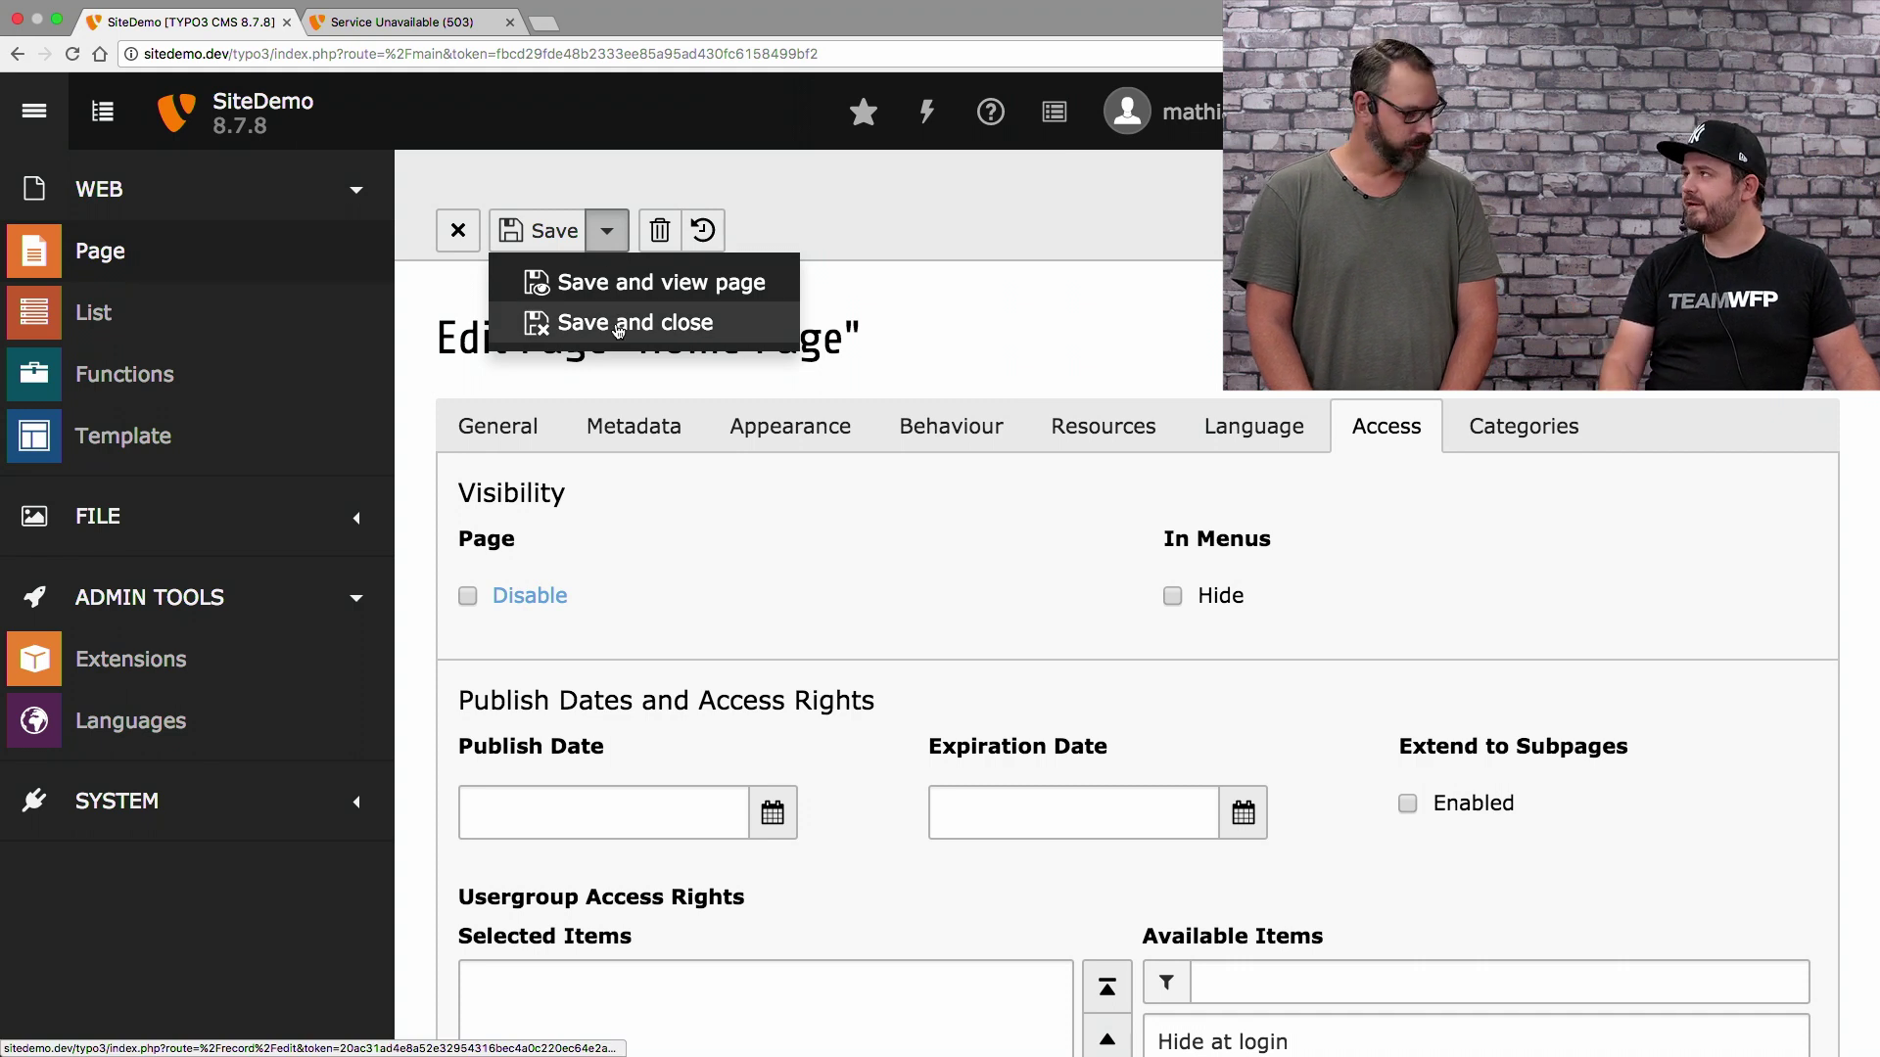
{"action": "left_click", "coordinate": [618, 327]}
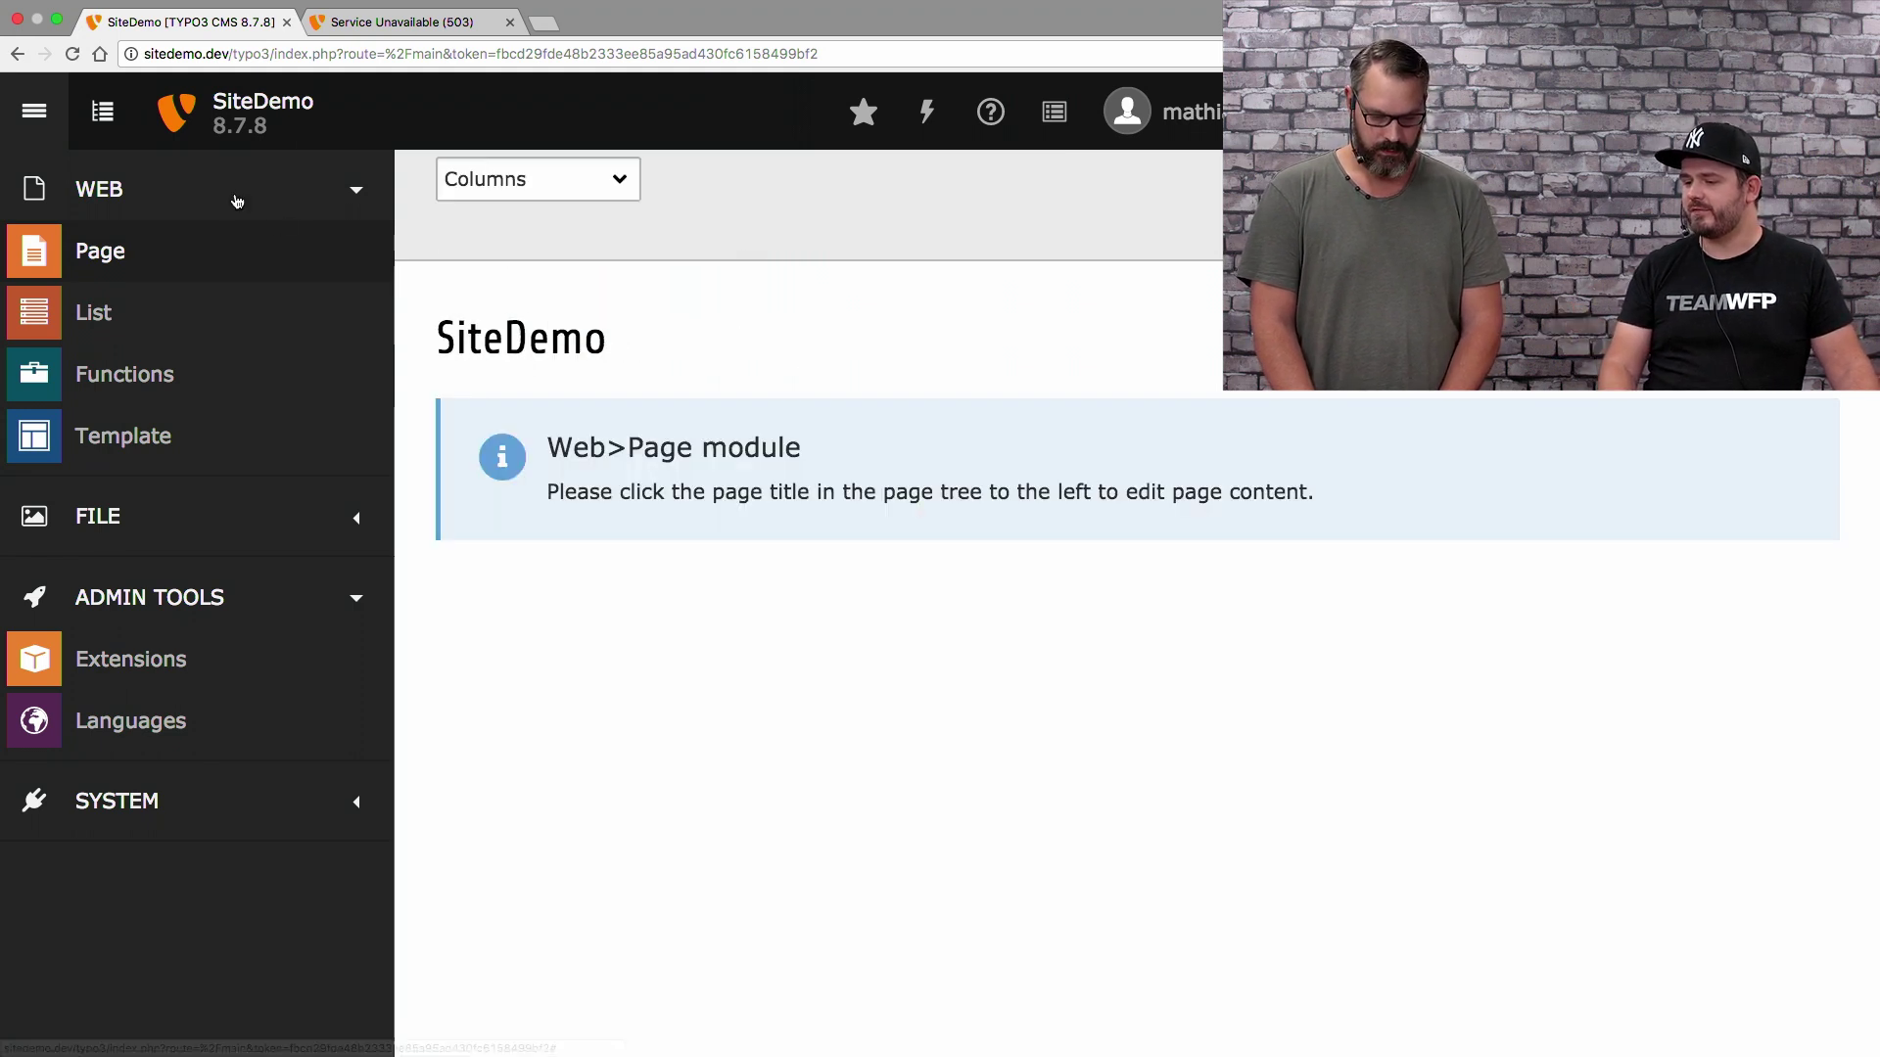
{"action": "left_click", "coordinate": [103, 113]}
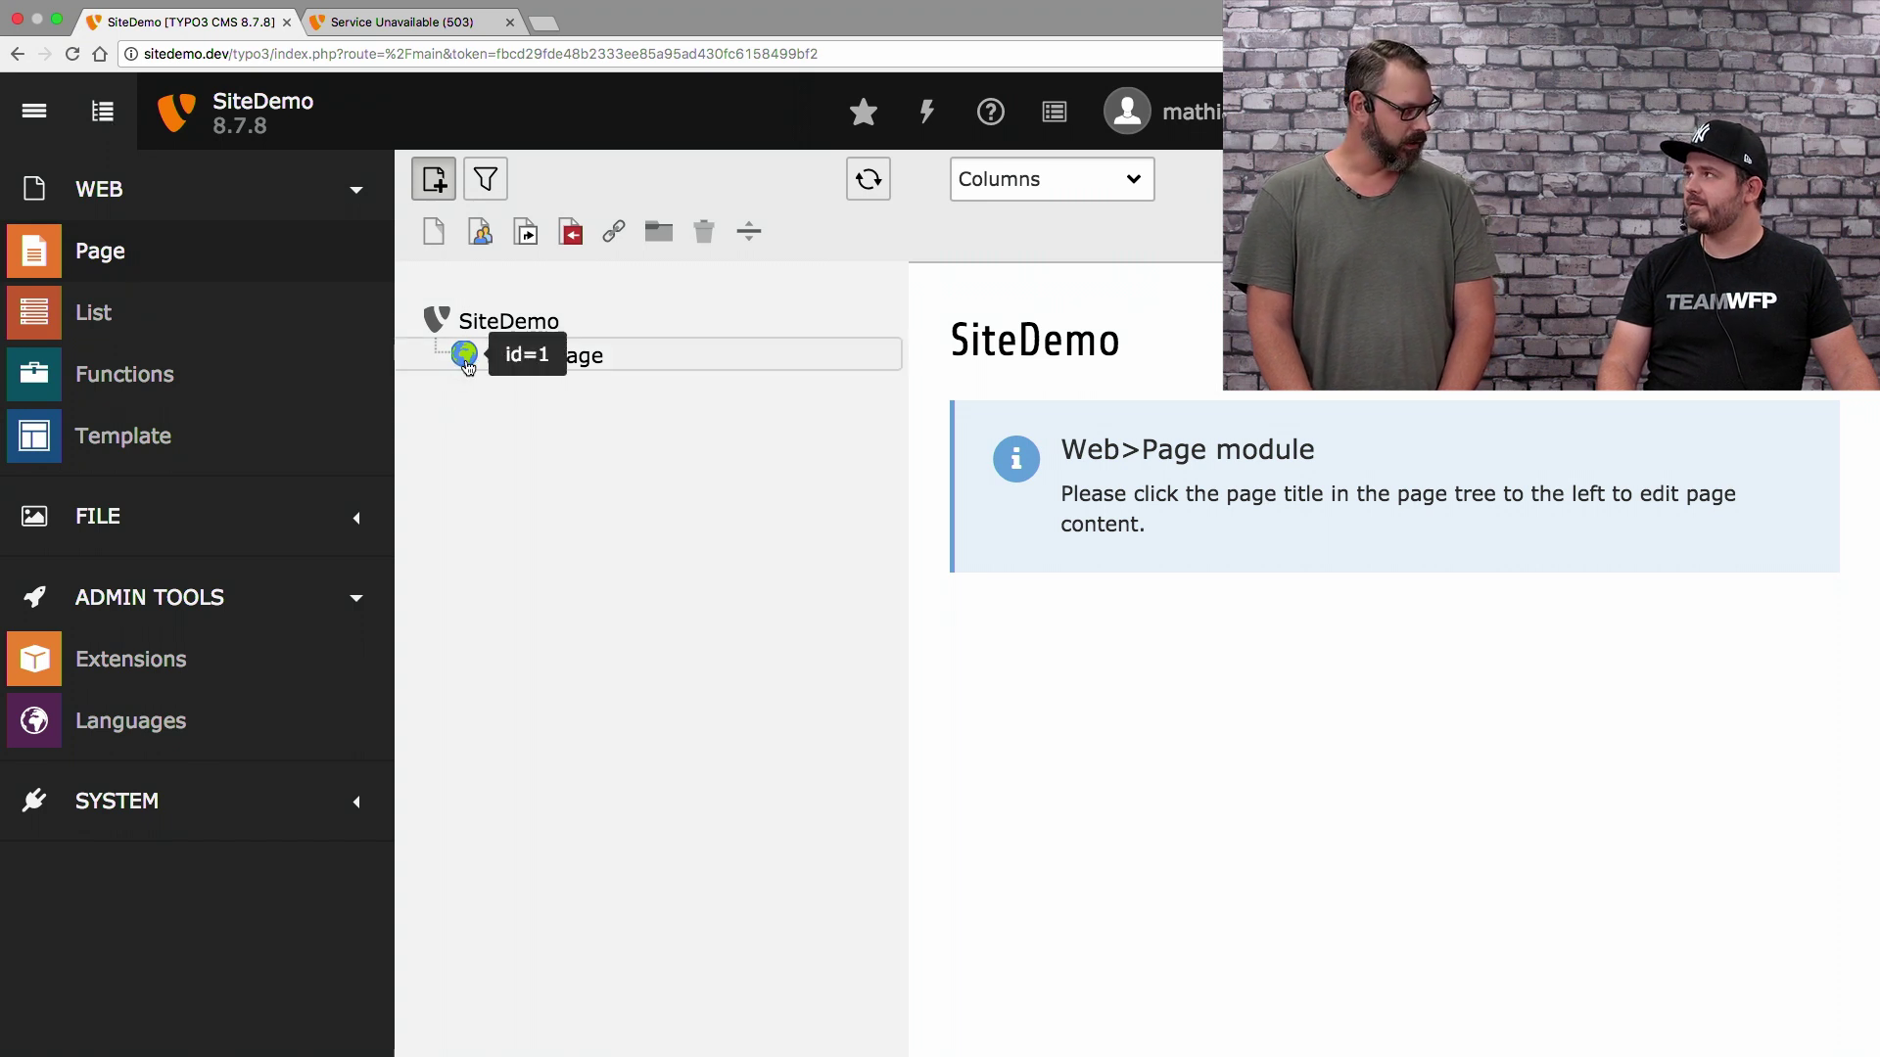
View the frontend tab, now showing the 503 'No TypoScript template found!' error
{"action": "left_click", "coordinate": [423, 23]}
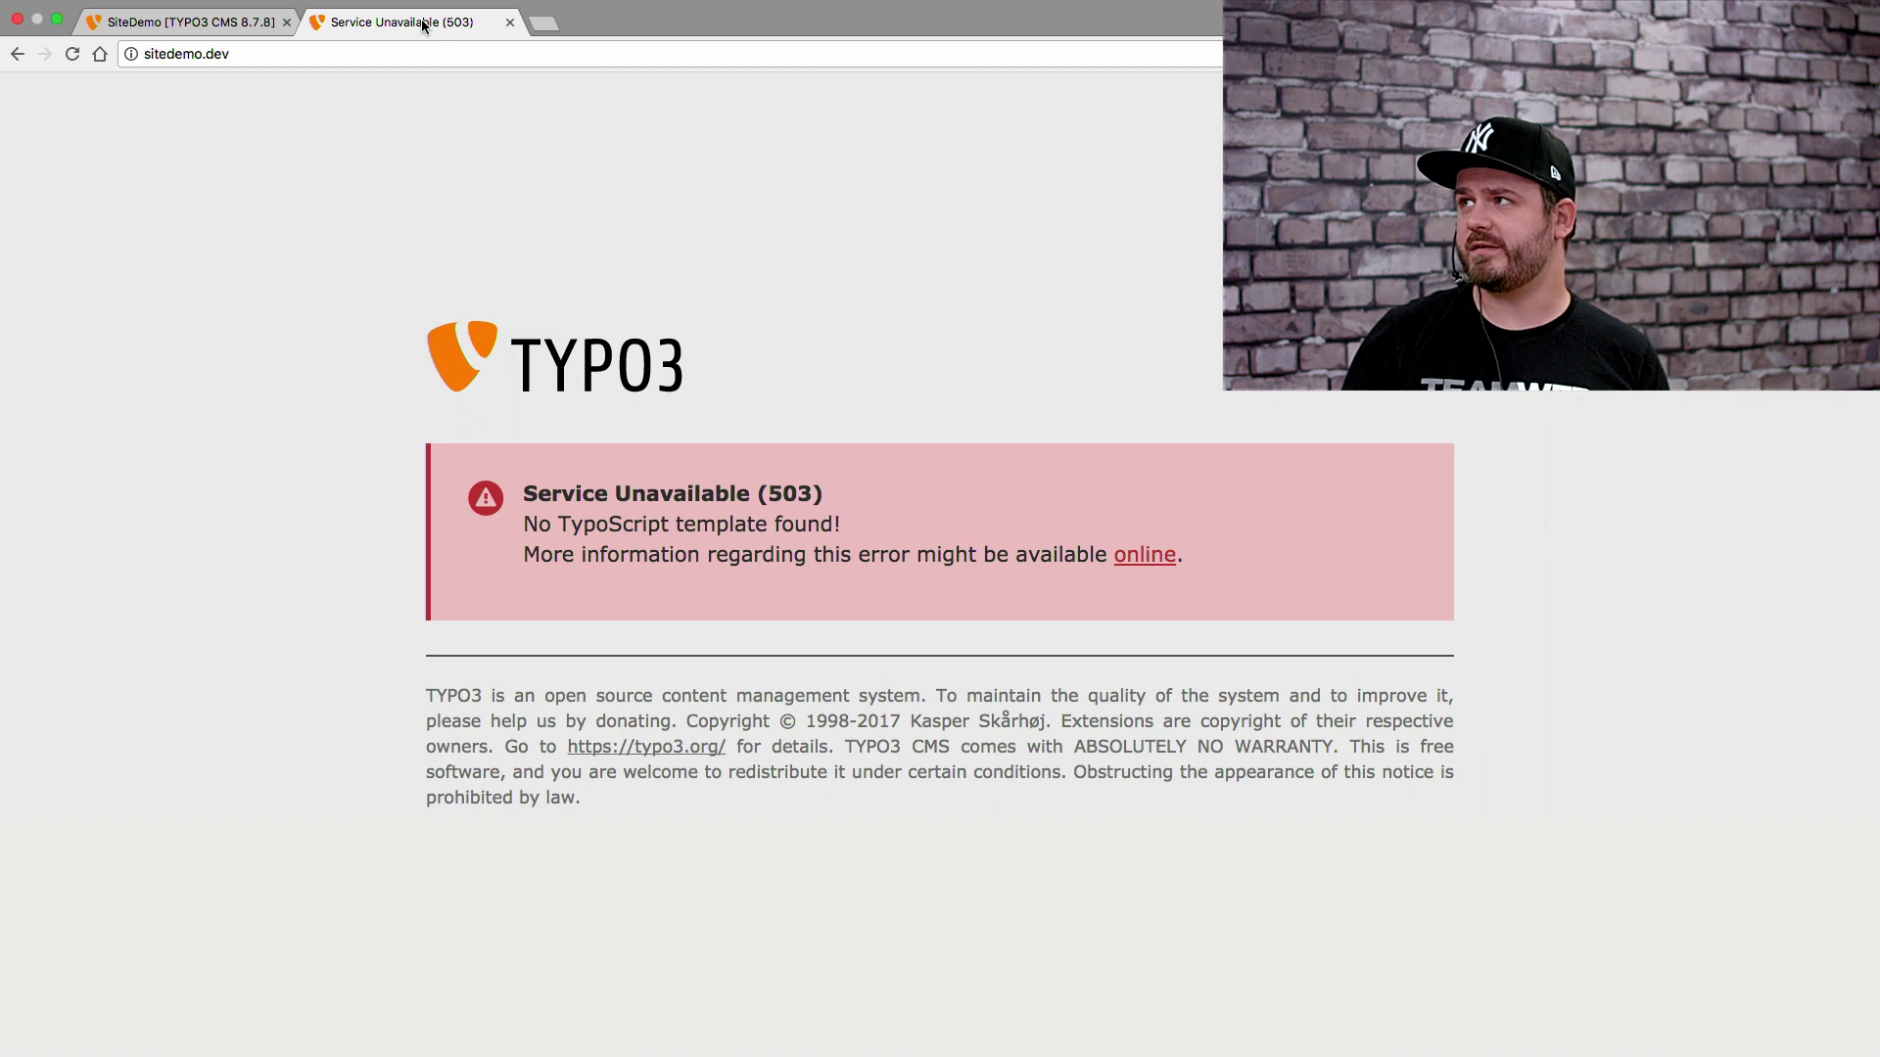
Create a 'NEW SITE' root TypoScript template on Home Page in the Template module
{"action": "left_click", "coordinate": [170, 27]}
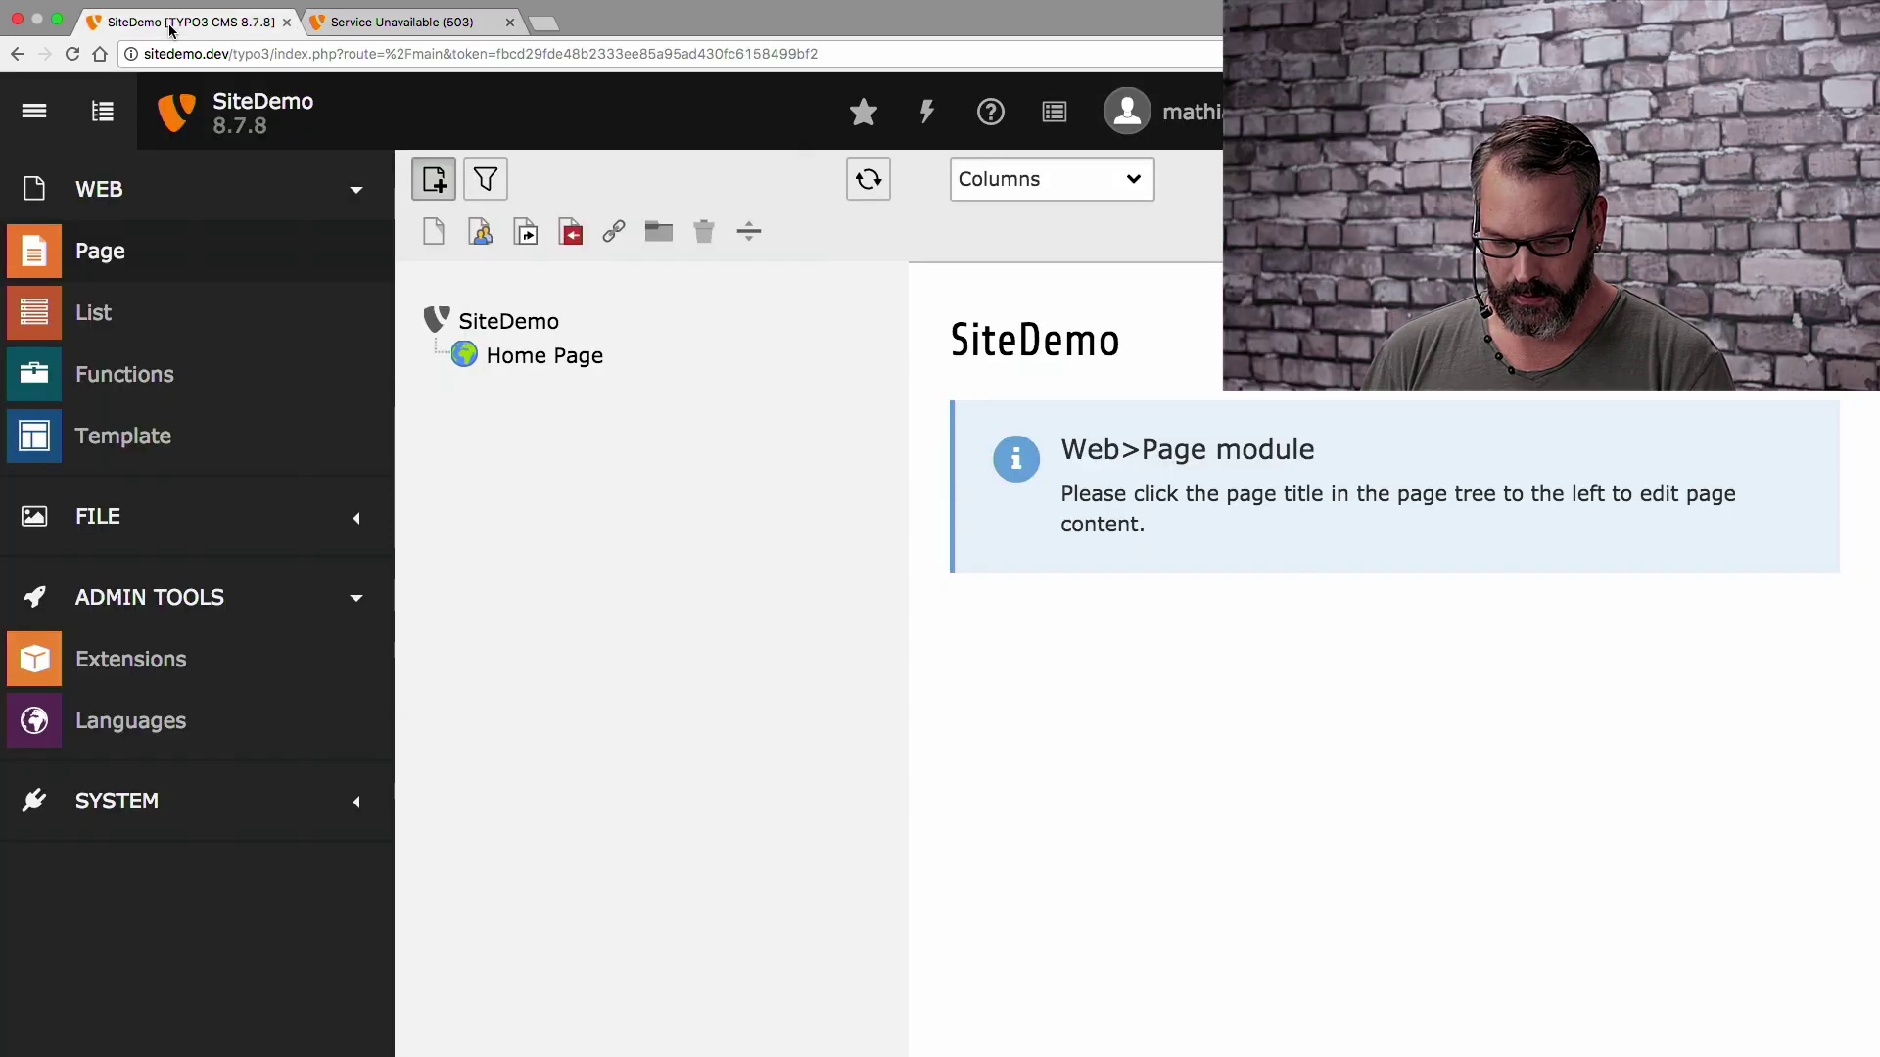
{"action": "left_click", "coordinate": [207, 447]}
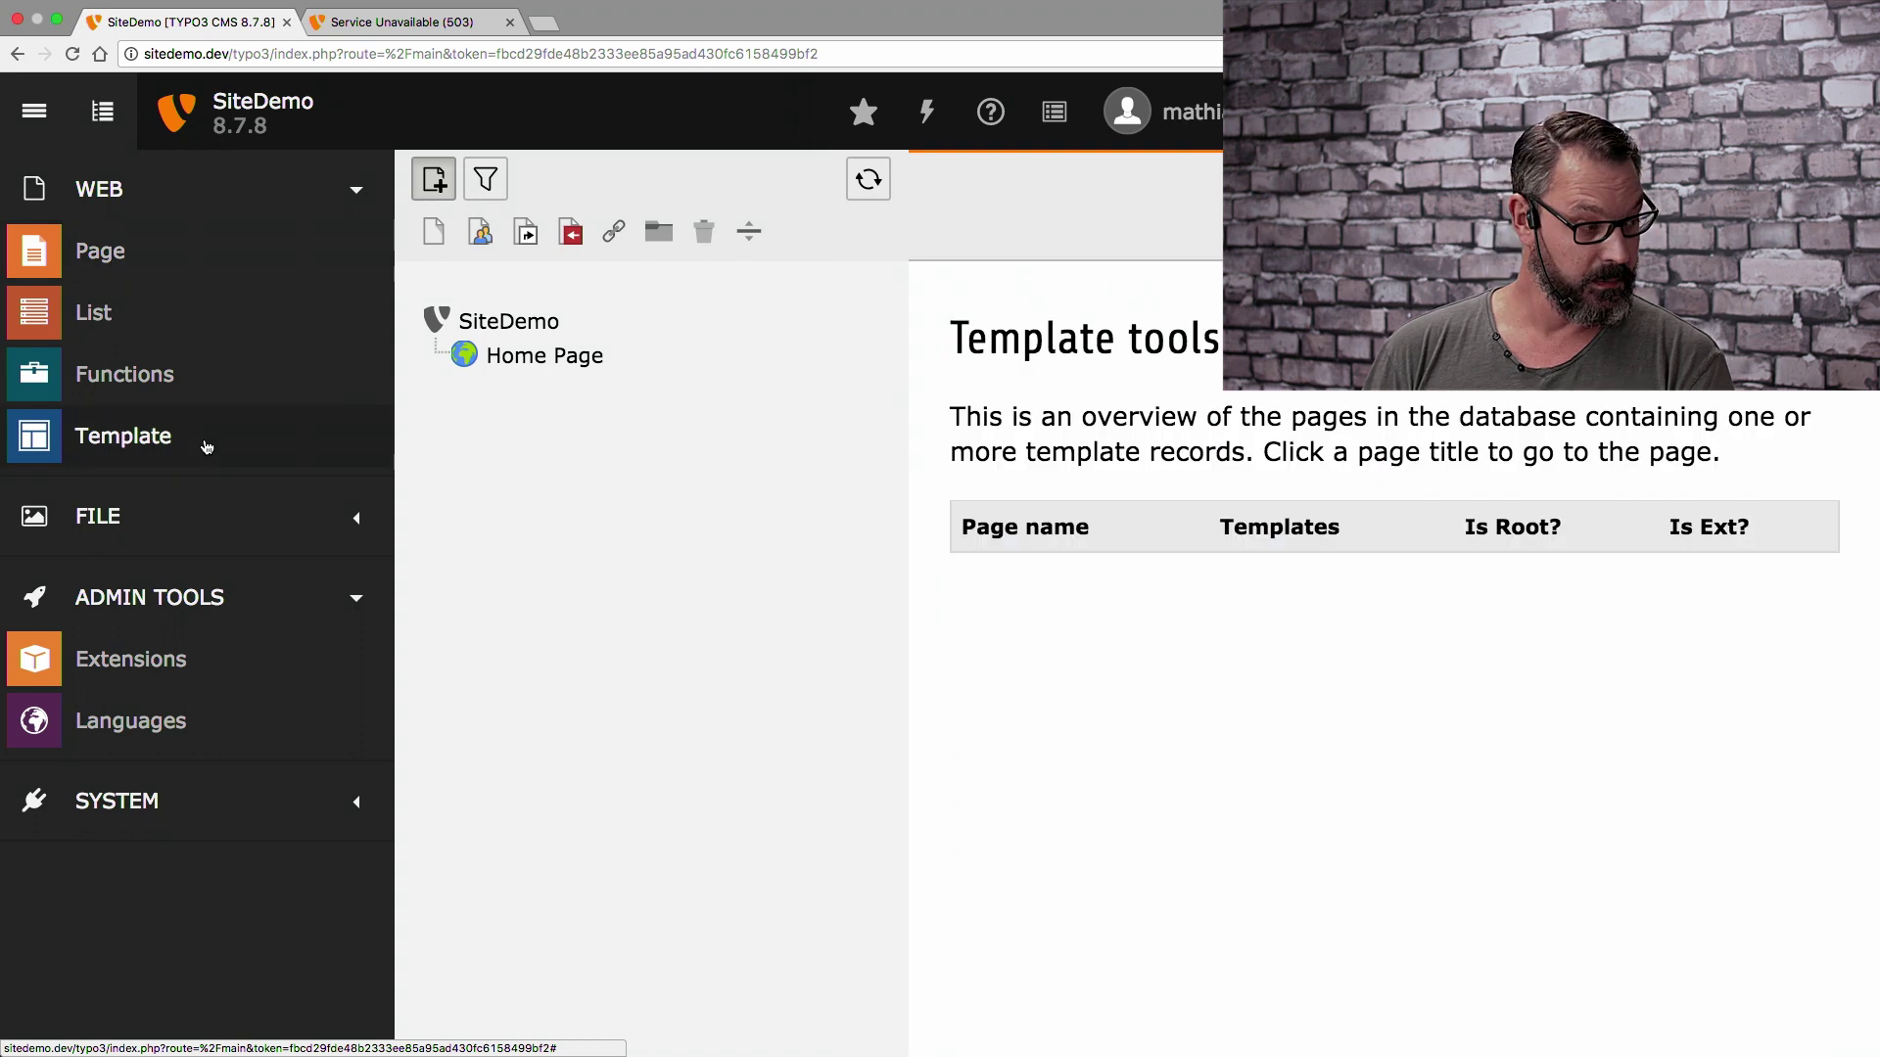
{"action": "left_click", "coordinate": [534, 369]}
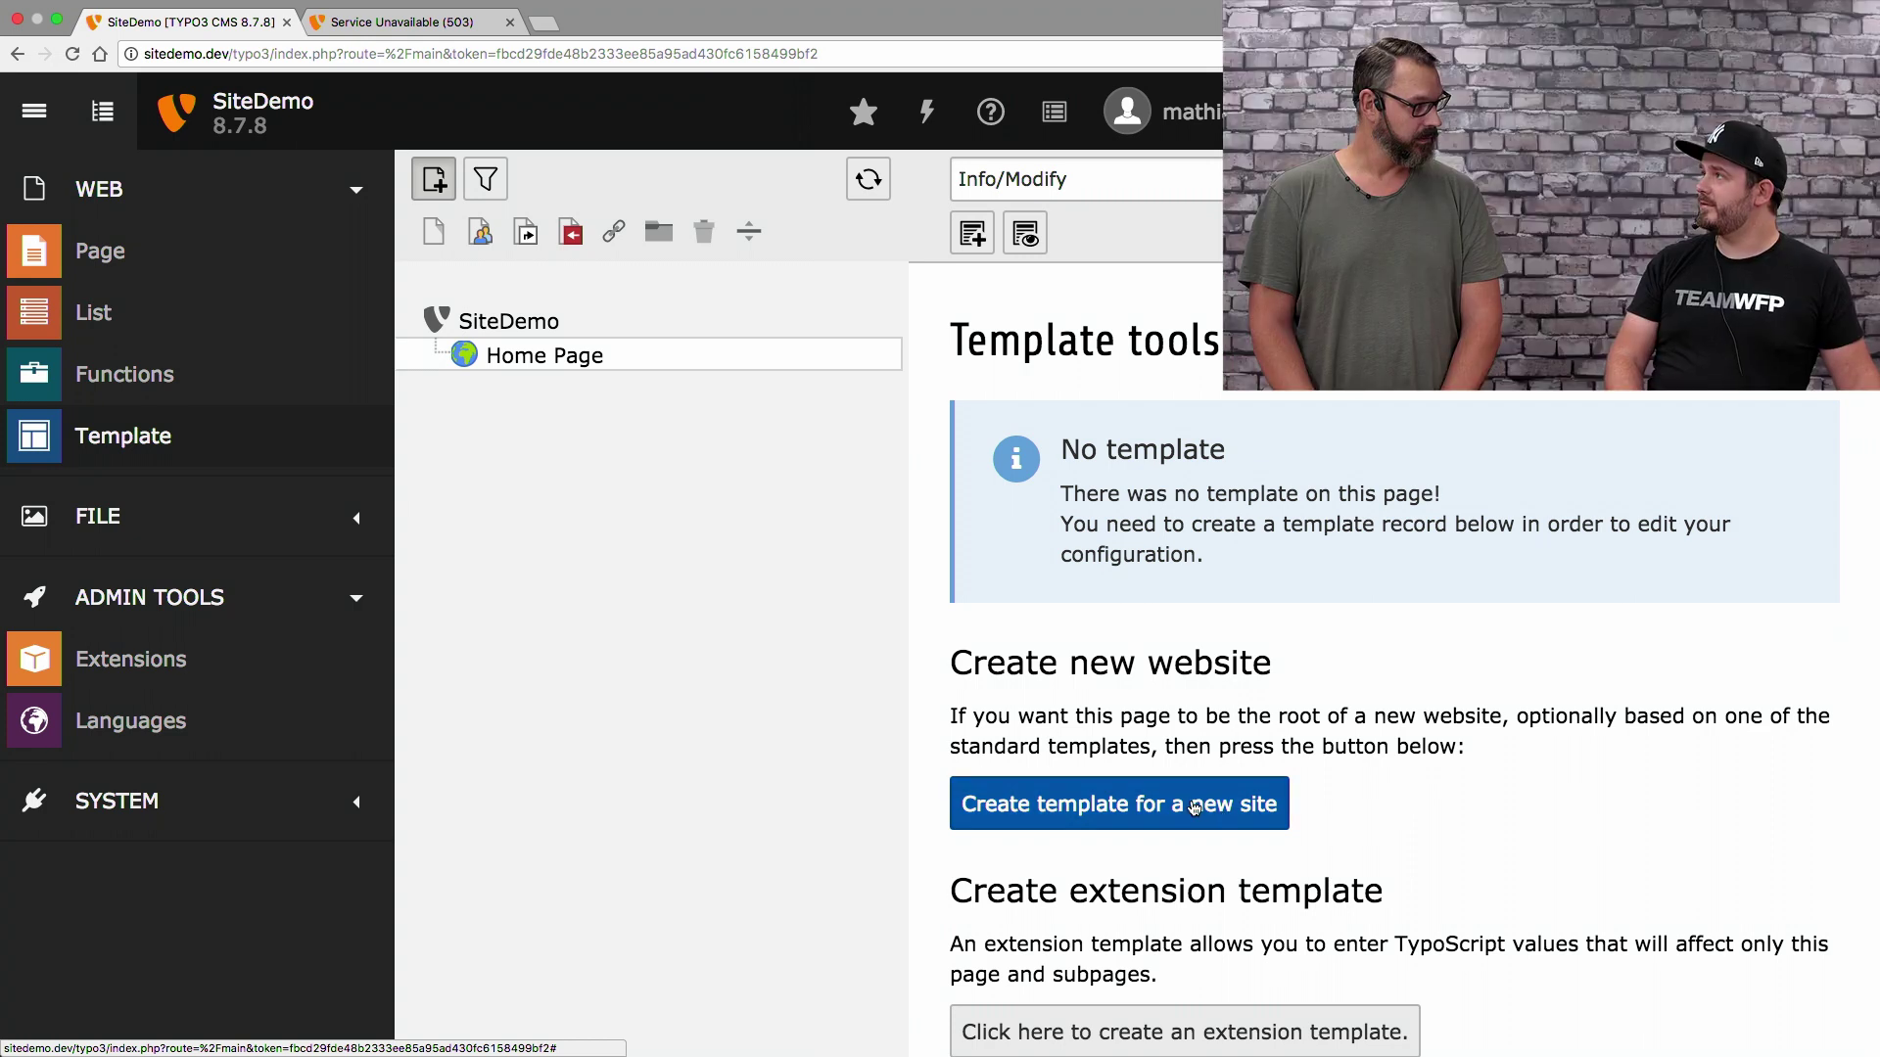
{"action": "left_click", "coordinate": [1195, 807]}
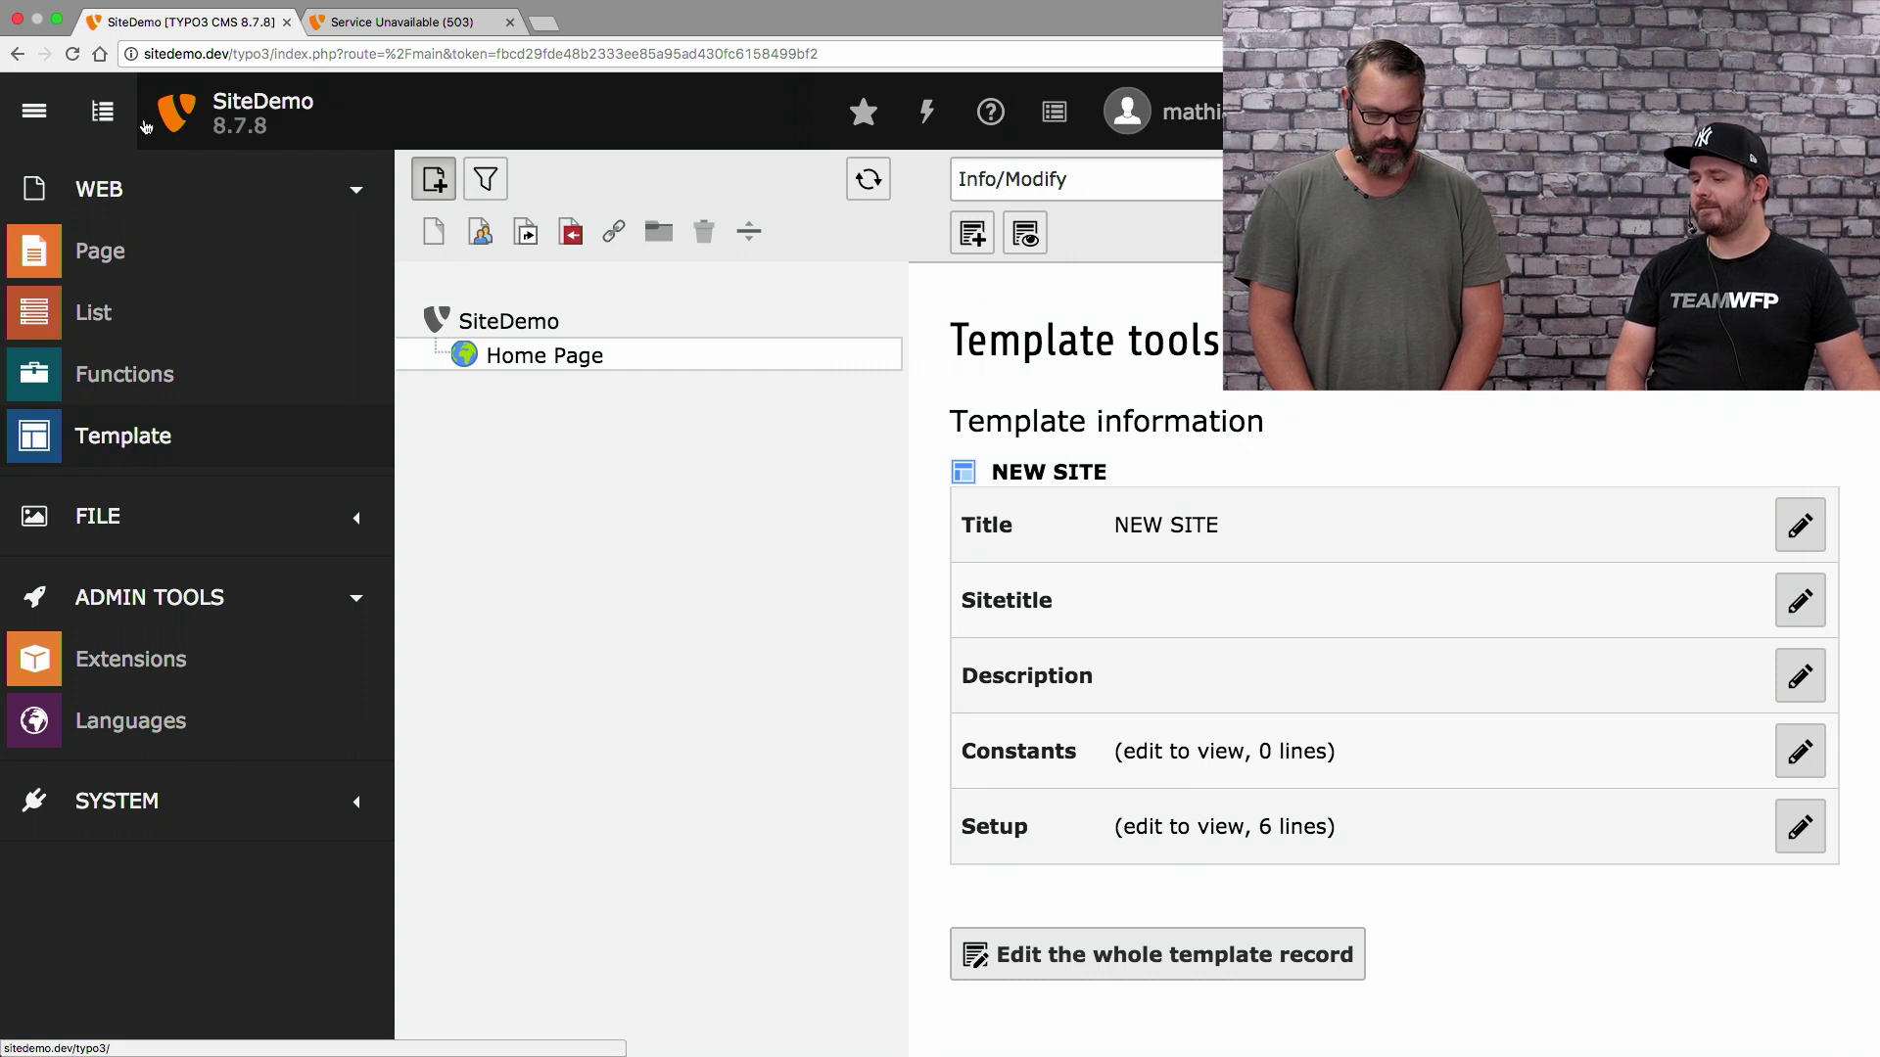
{"action": "left_click", "coordinate": [103, 111]}
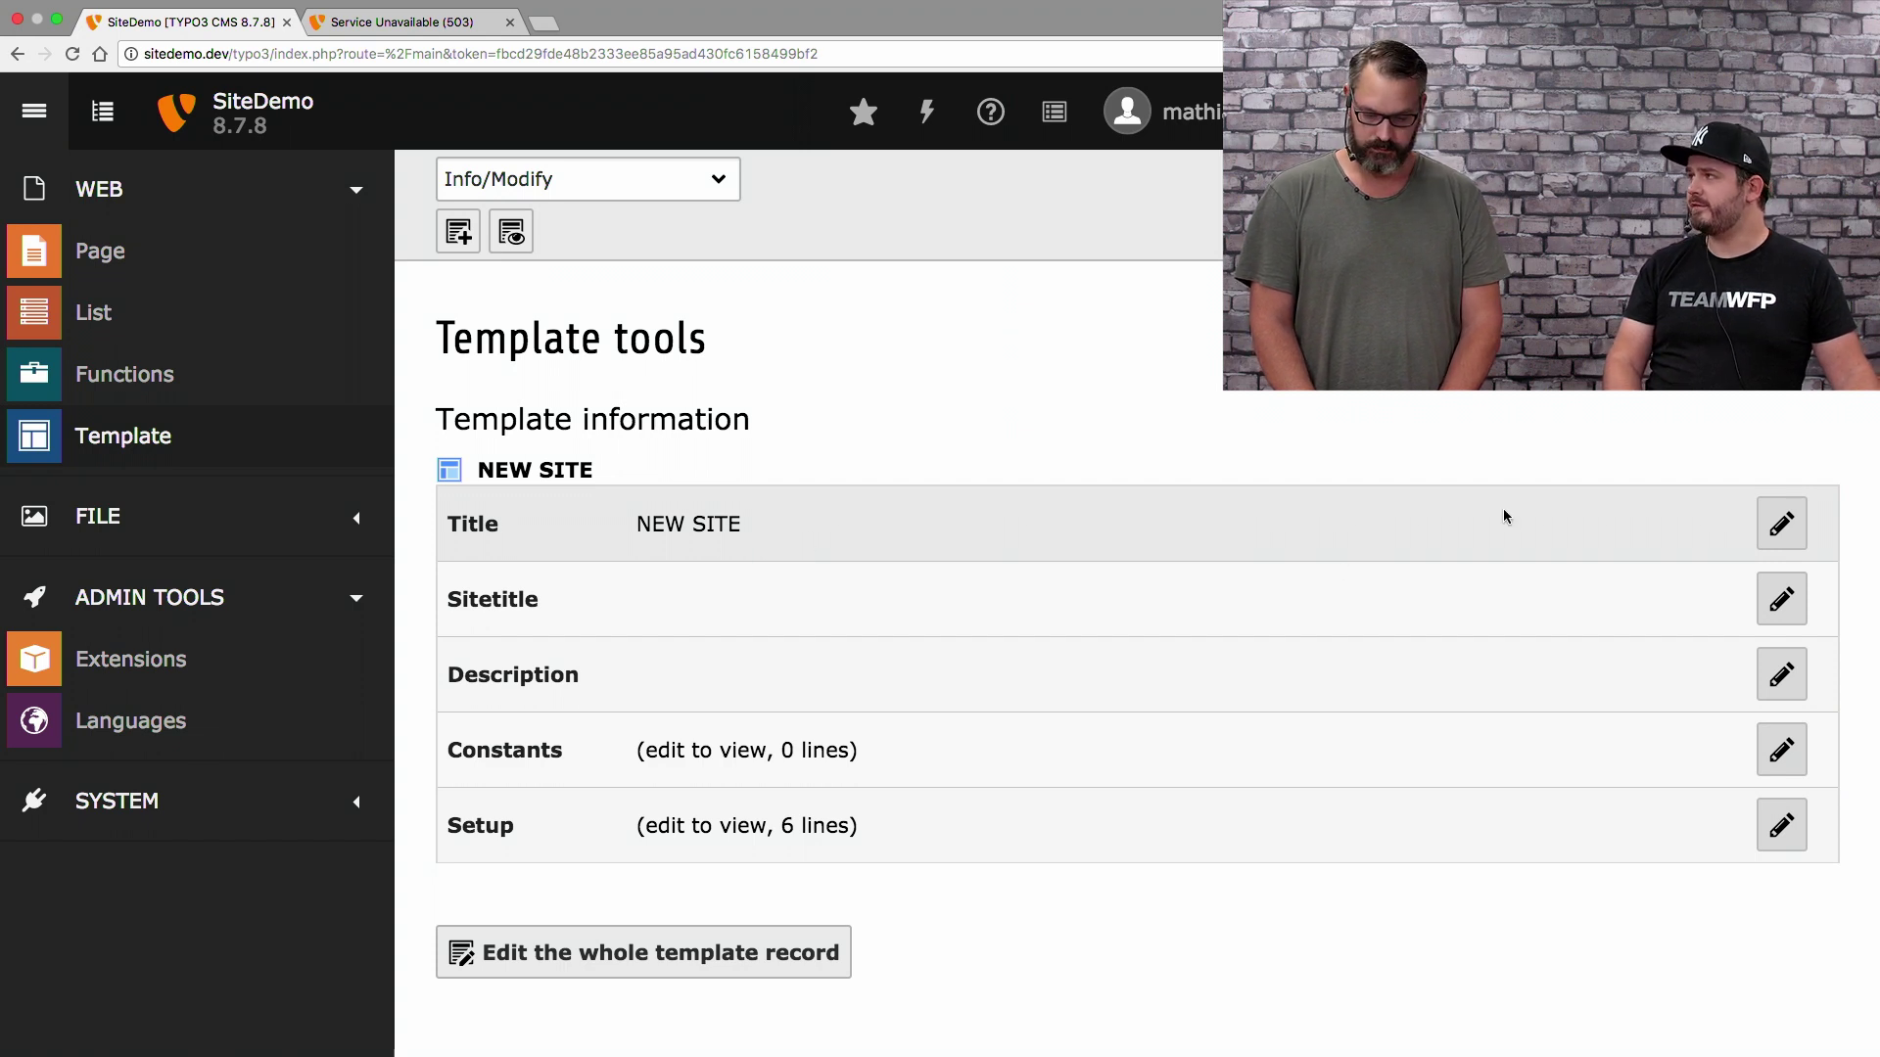
Replace the template title NEW SITE with 'site demo template definition', then save and close
{"action": "left_click", "coordinate": [1774, 529]}
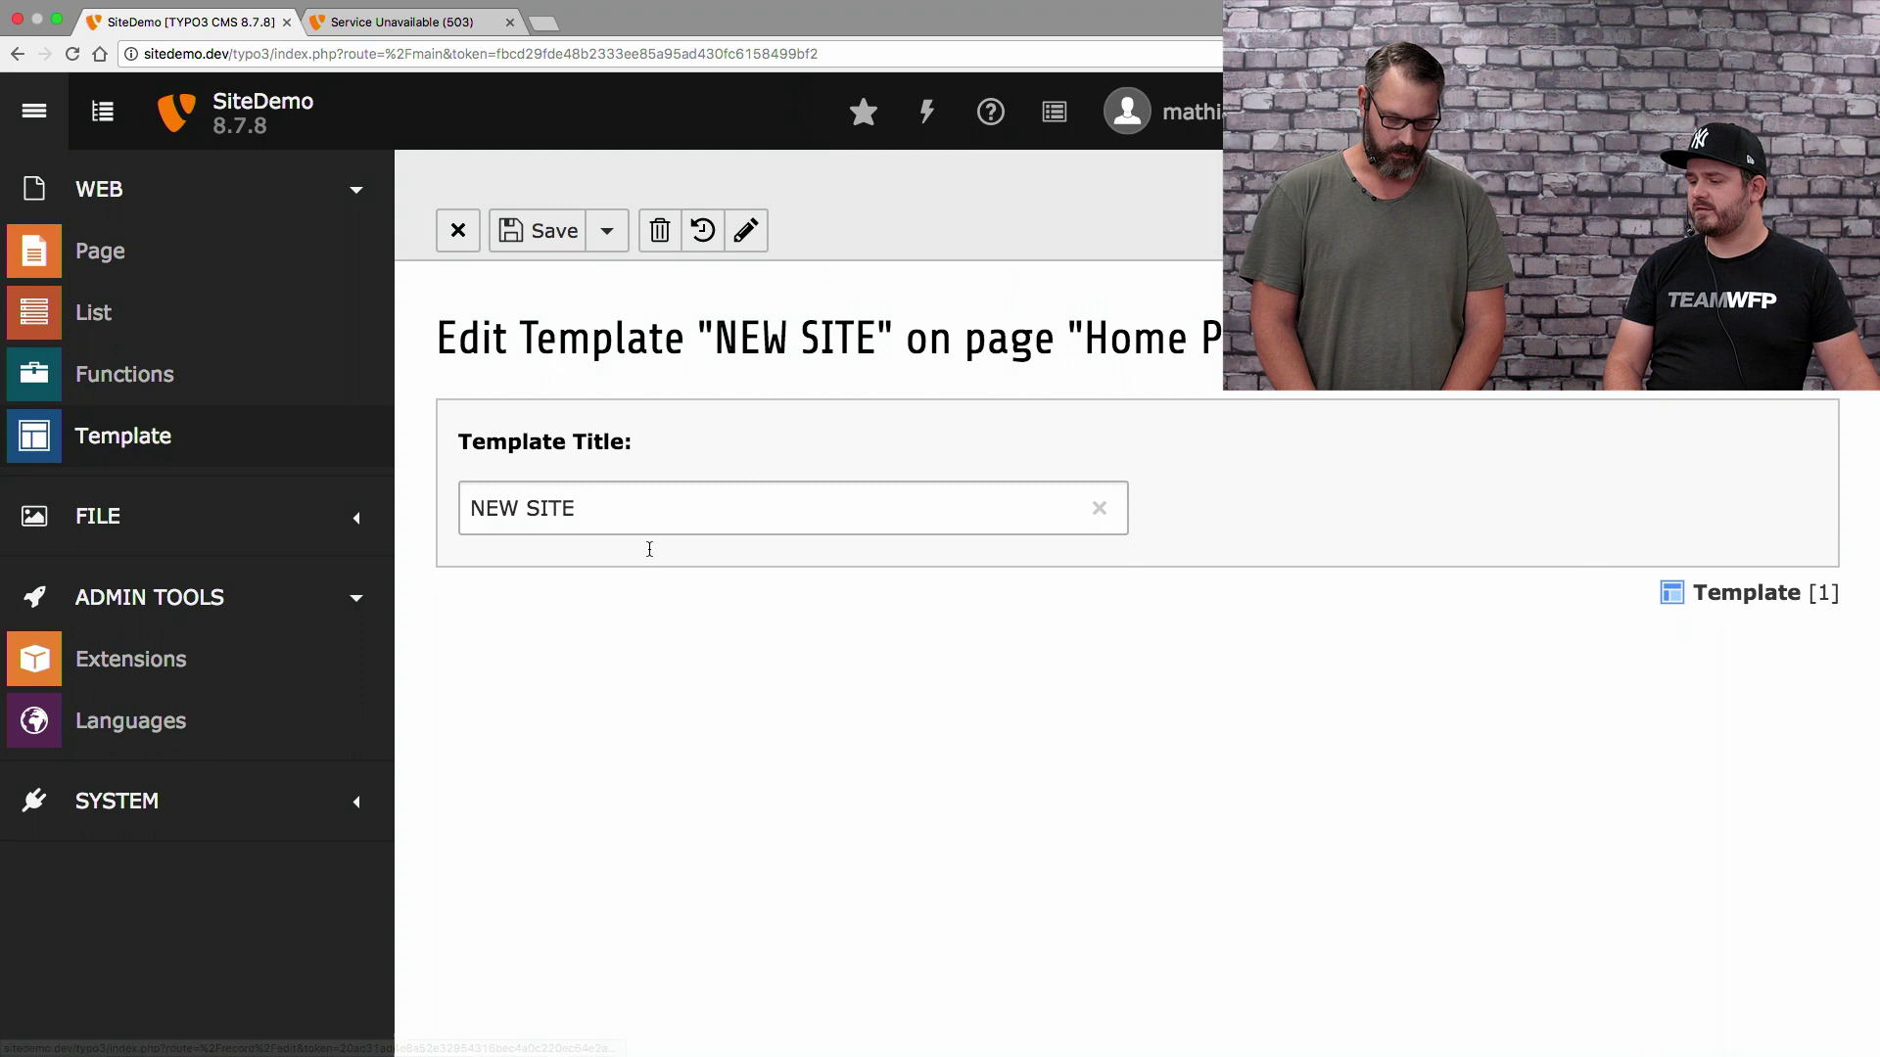
{"action": "left_click", "coordinate": [642, 508]}
{"action": "left_click_drag", "start_coordinate": [643, 508], "coordinate": [460, 495]}
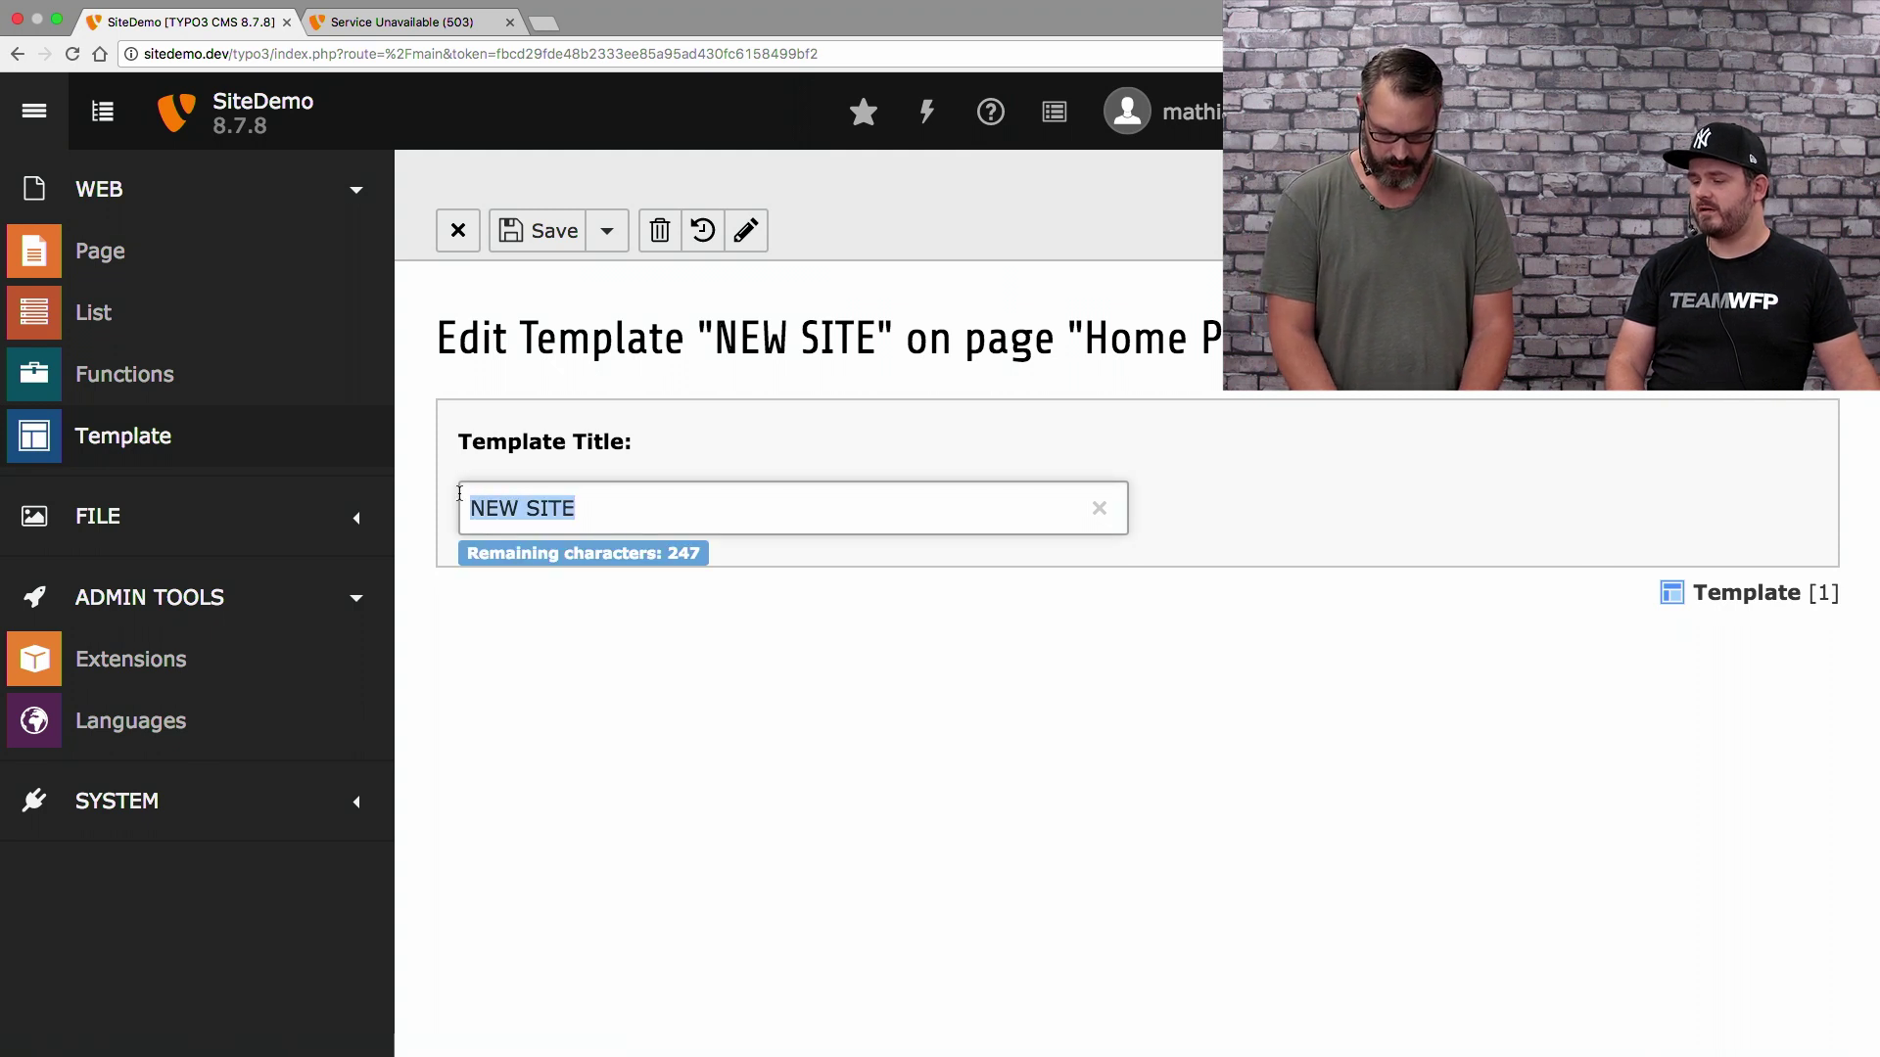
{"action": "type", "text": "site de"}
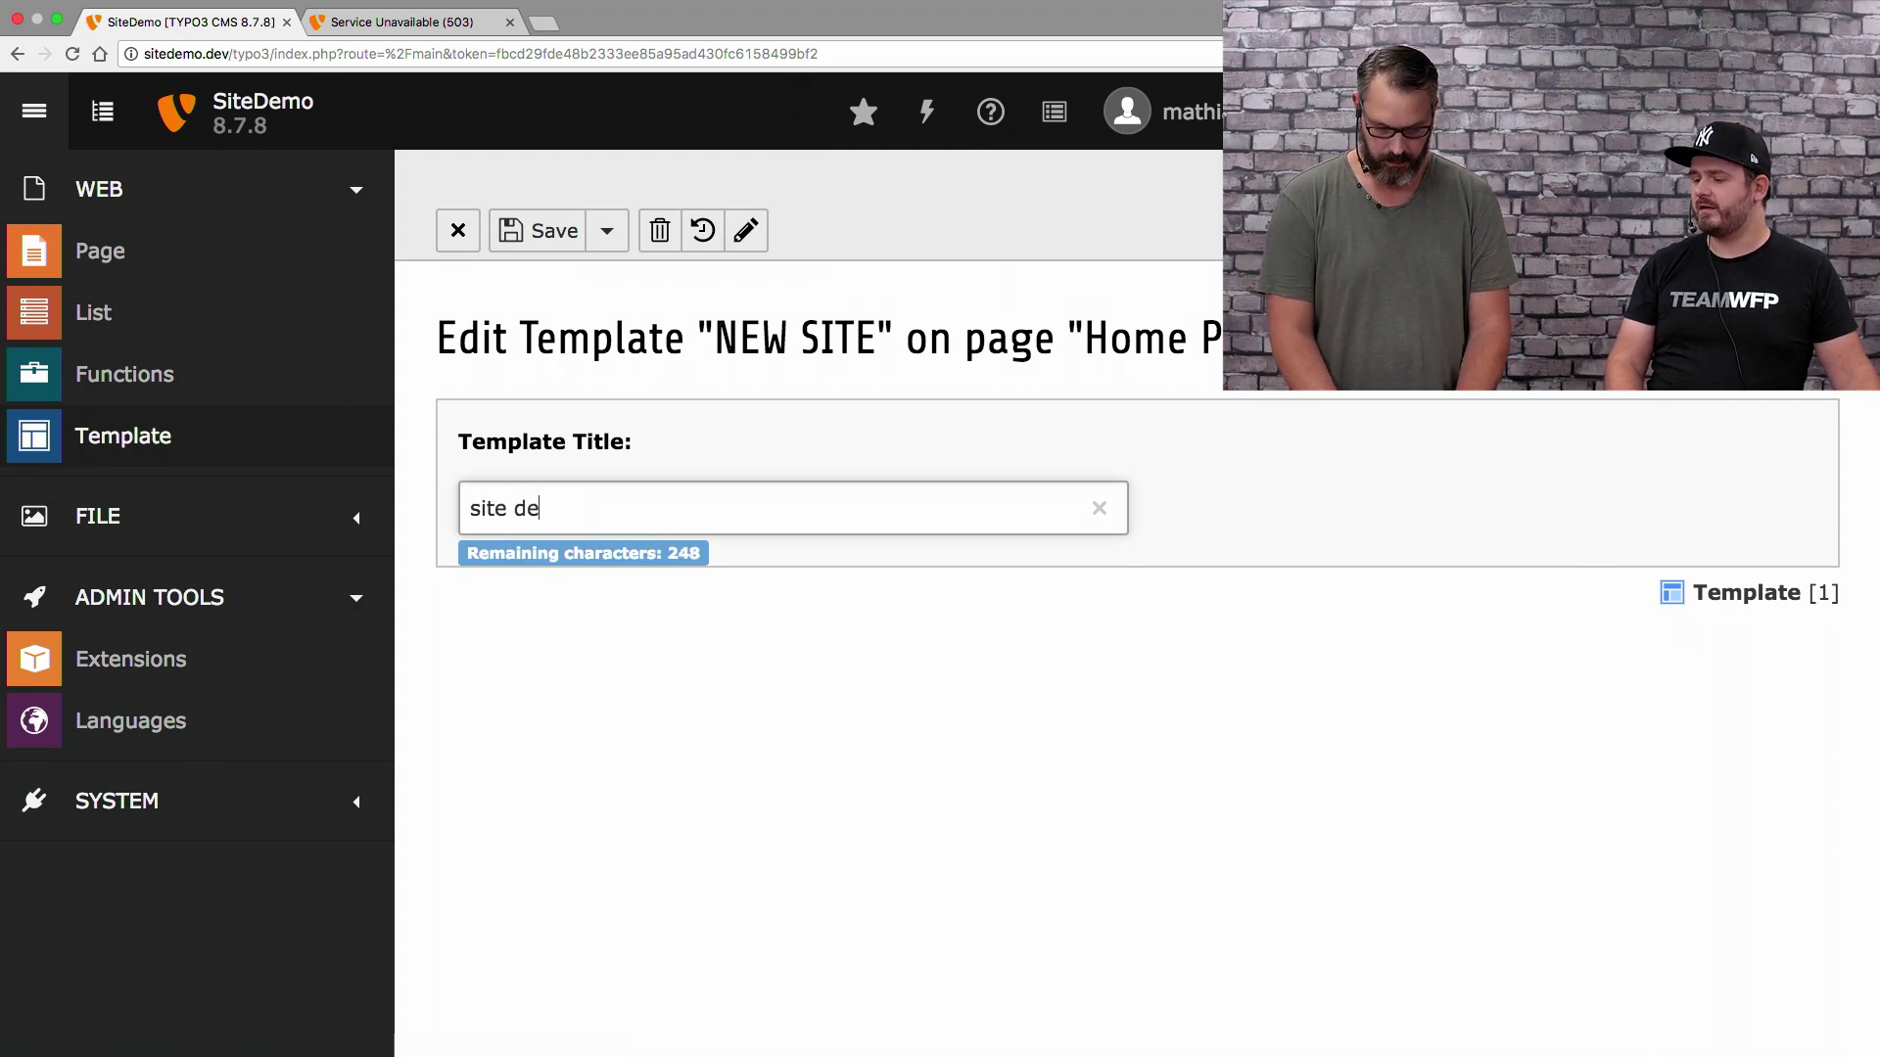
{"action": "type", "text": "mo template "}
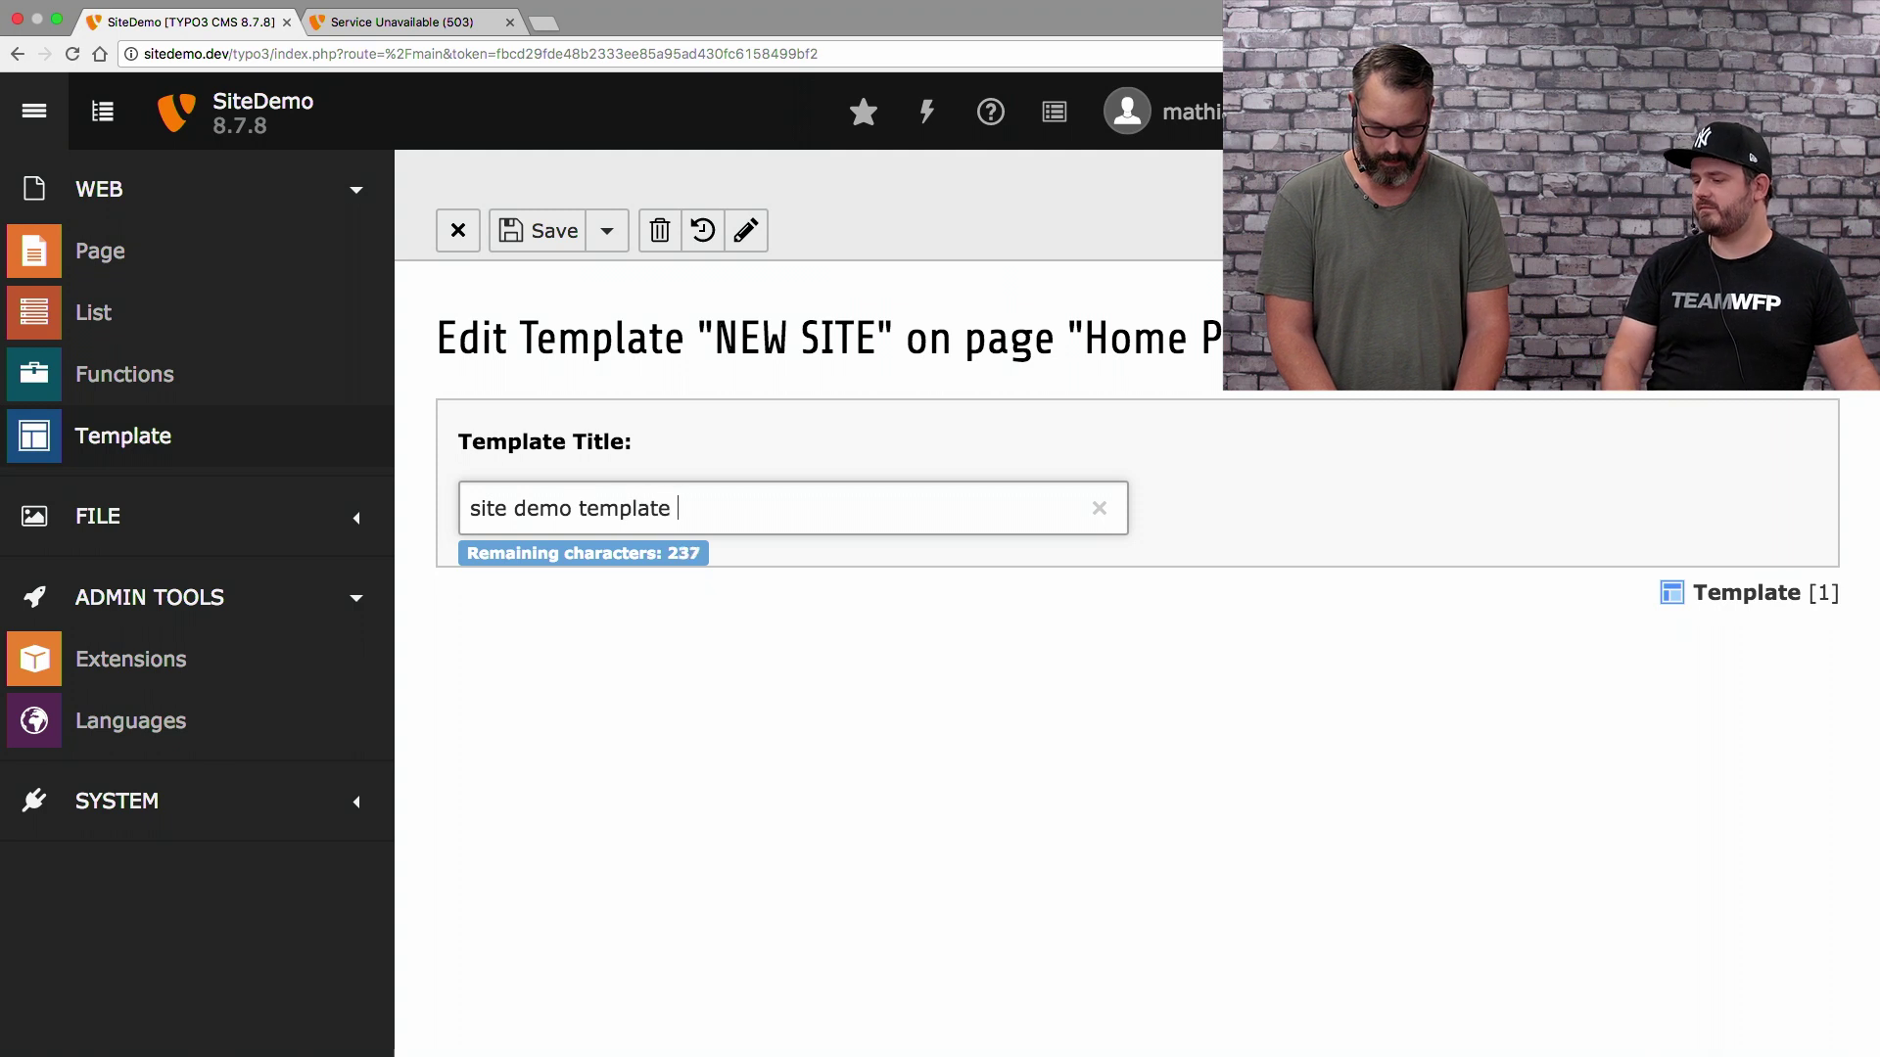
{"action": "type", "text": "definition"}
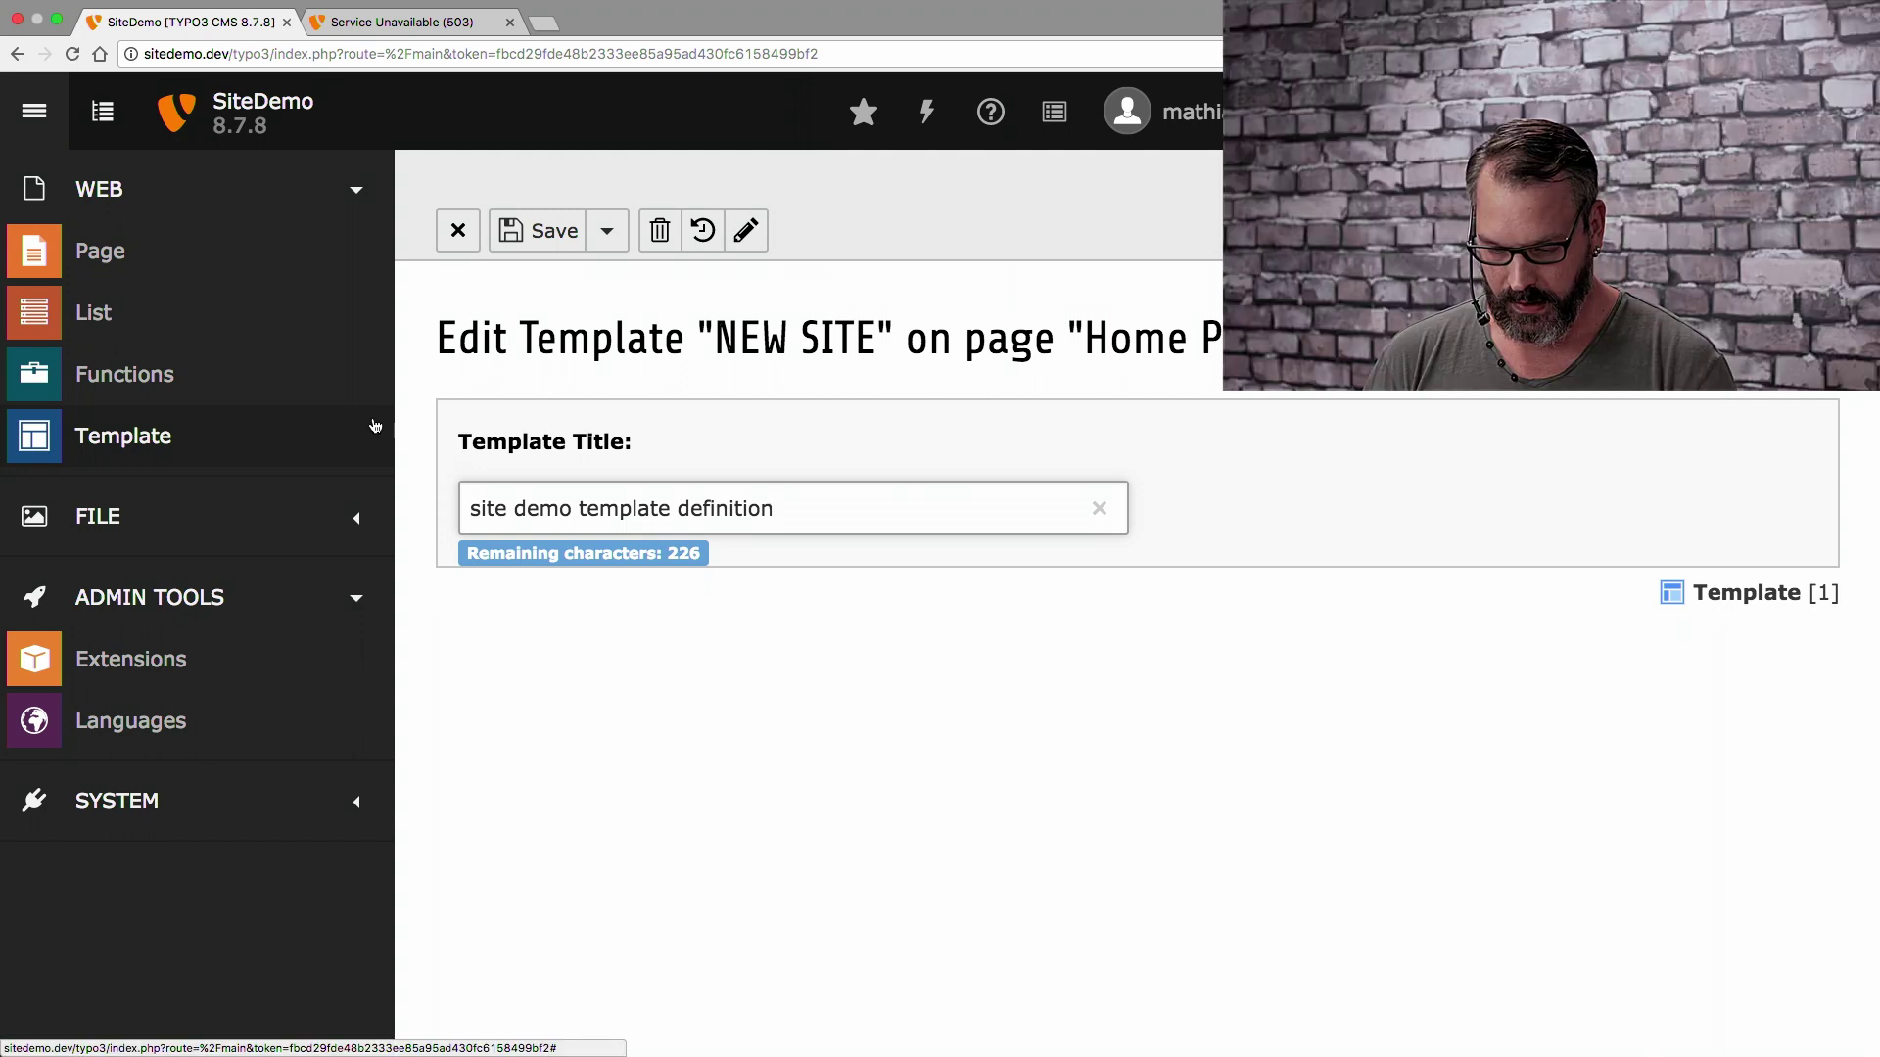
{"action": "left_click", "coordinate": [561, 235]}
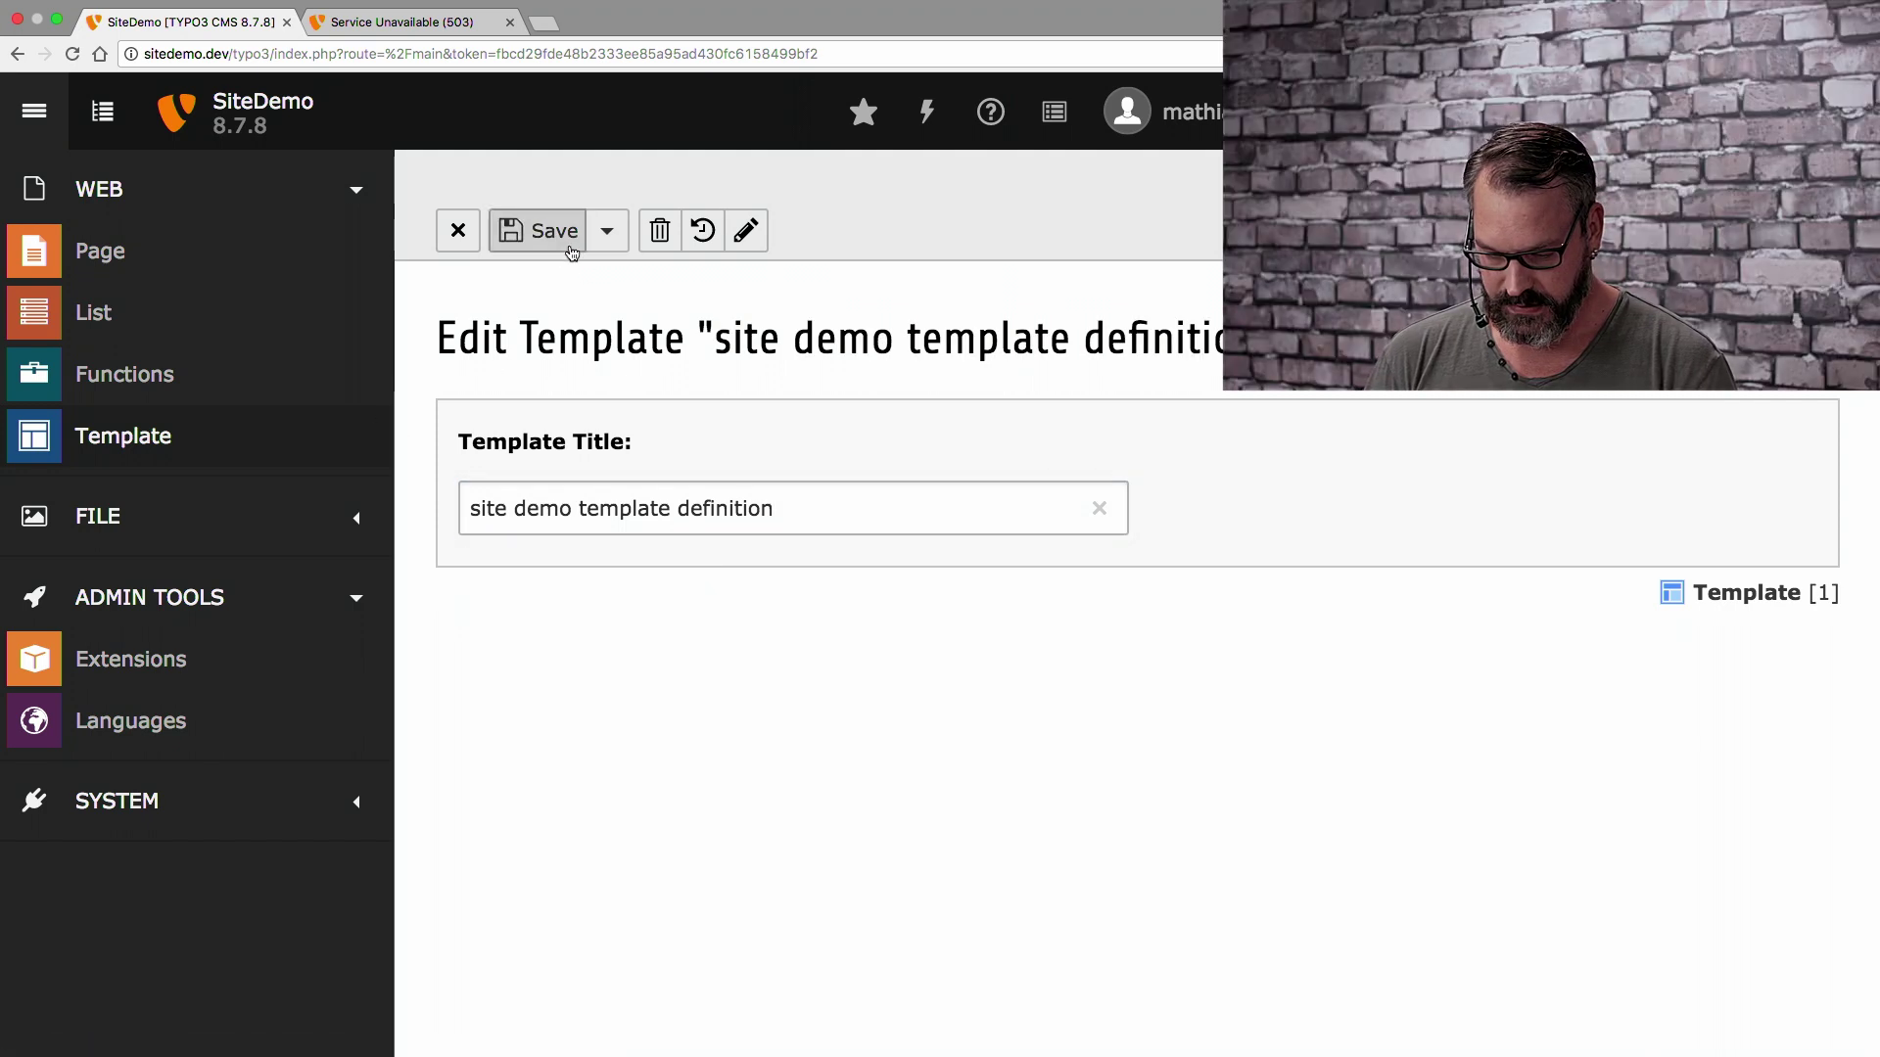
{"action": "left_click", "coordinate": [607, 233]}
{"action": "left_click", "coordinate": [615, 364]}
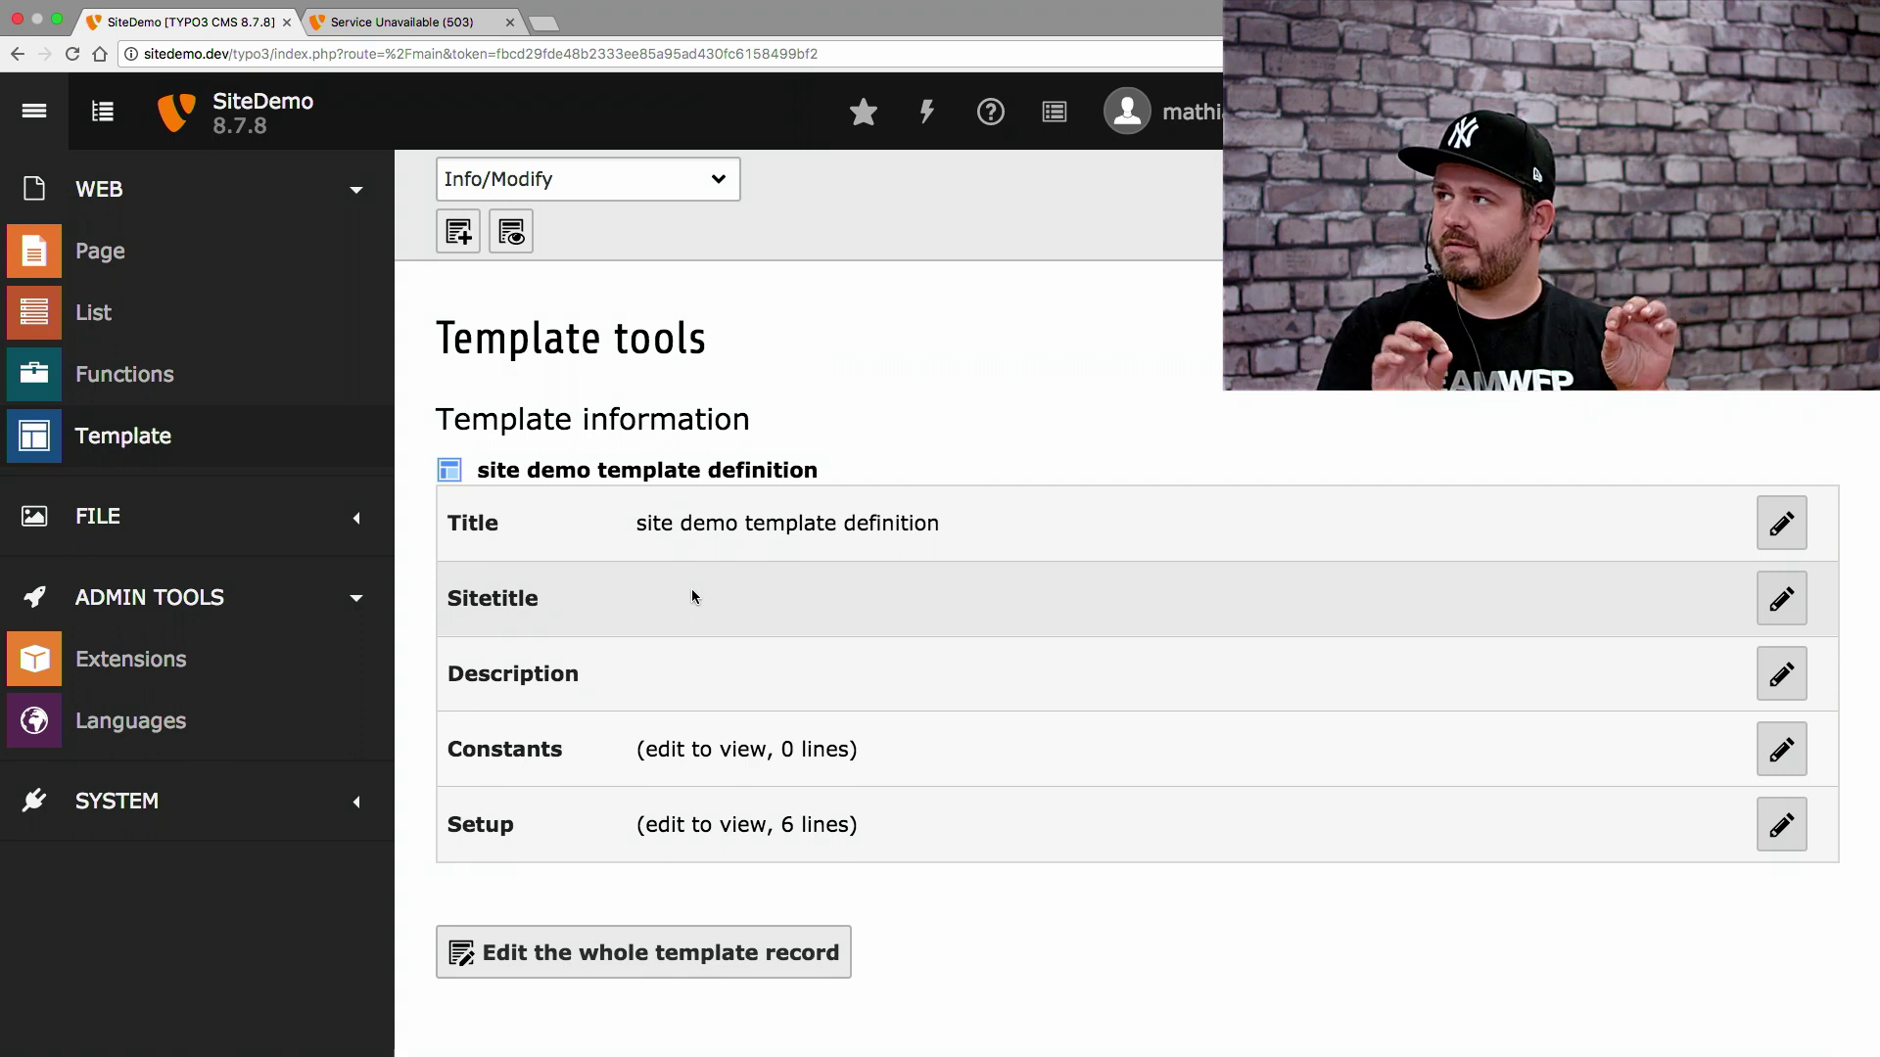
Reload the frontend to see 'HELLO WORLD!' under Home Page, then go back to the backend
{"action": "left_click", "coordinate": [388, 24]}
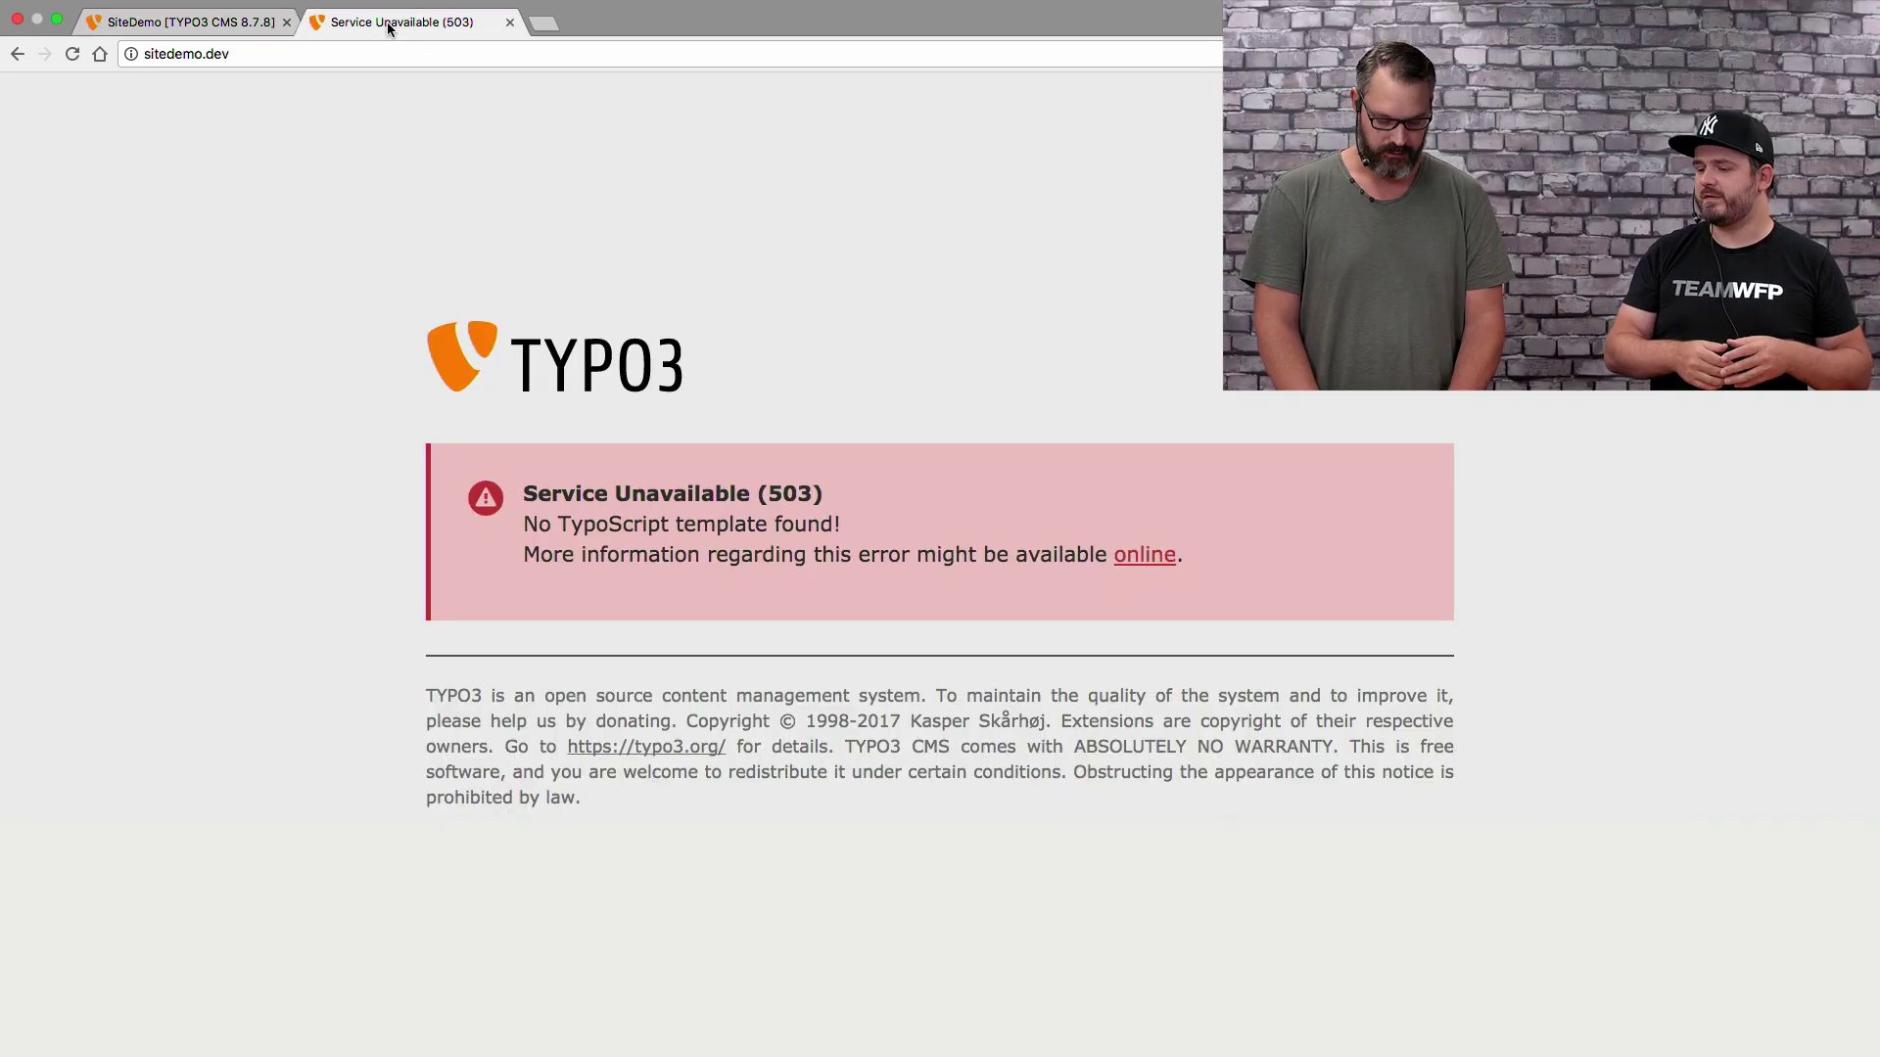
{"action": "key", "text": "super+r"}
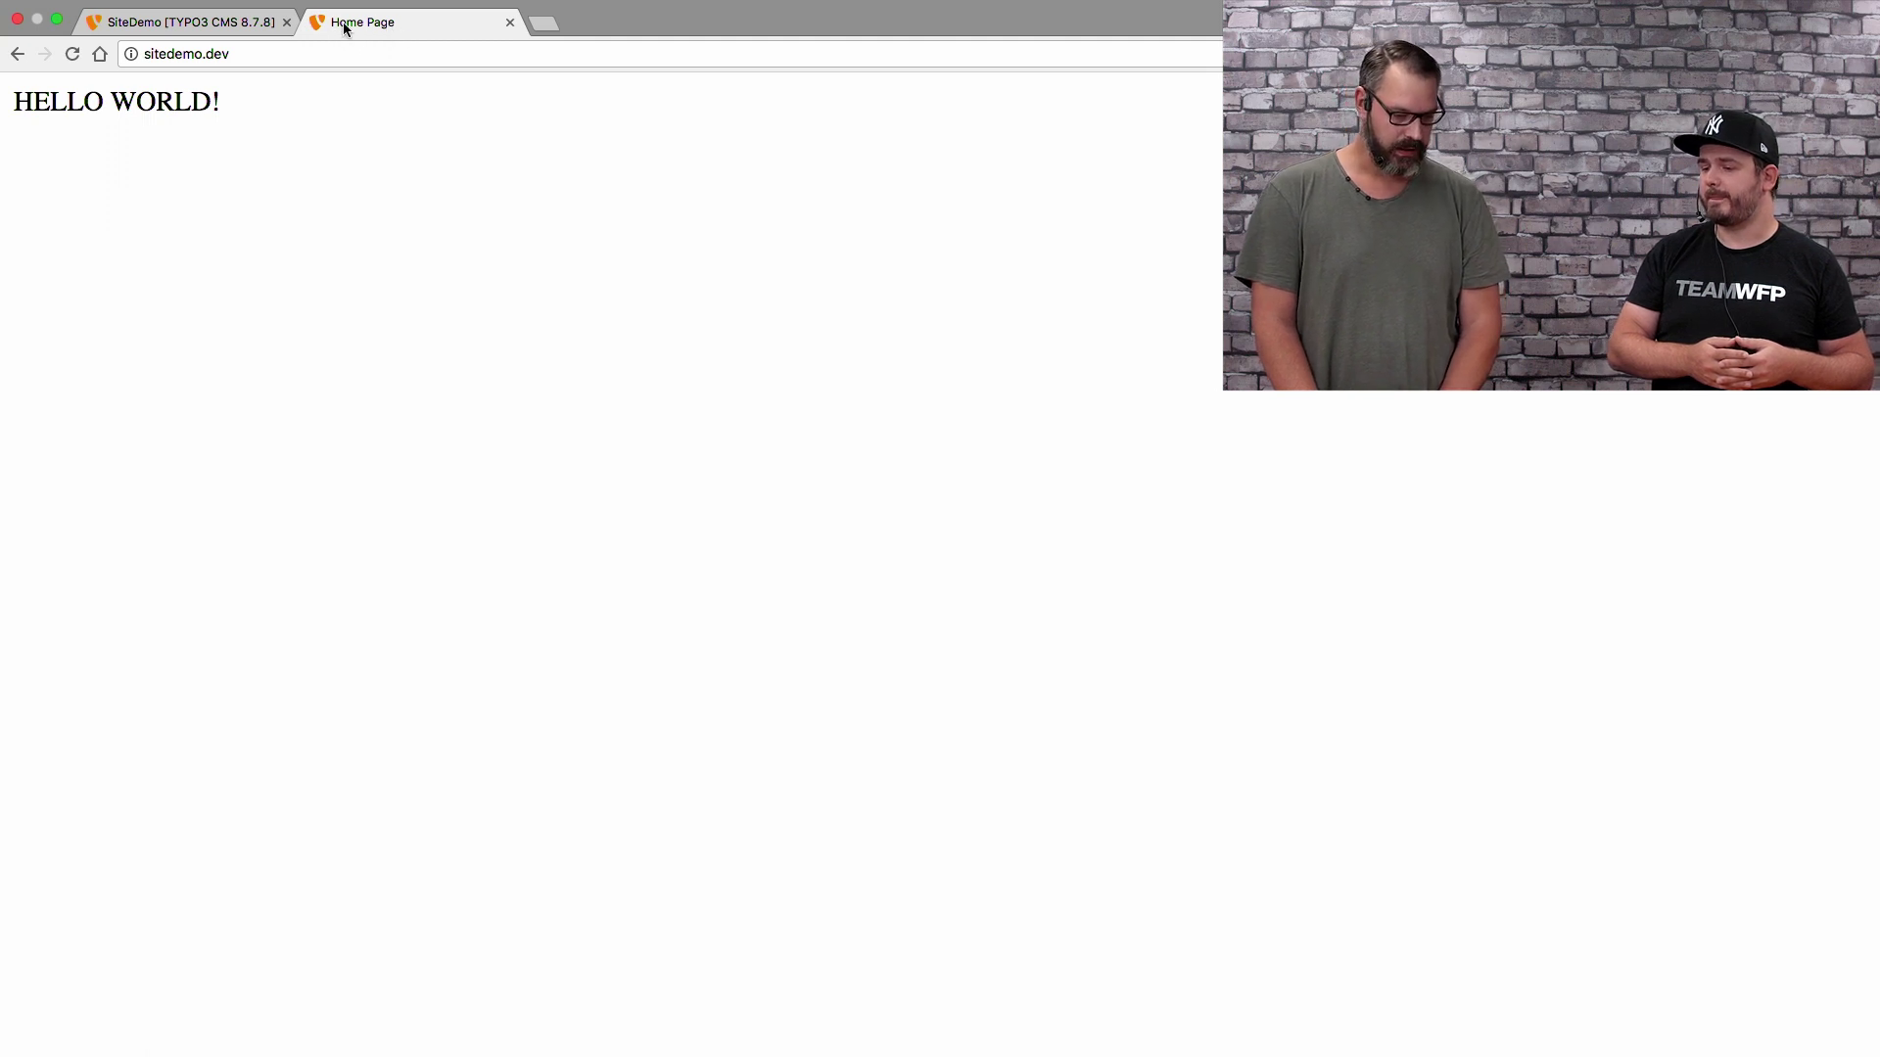
{"action": "left_click", "coordinate": [199, 20]}
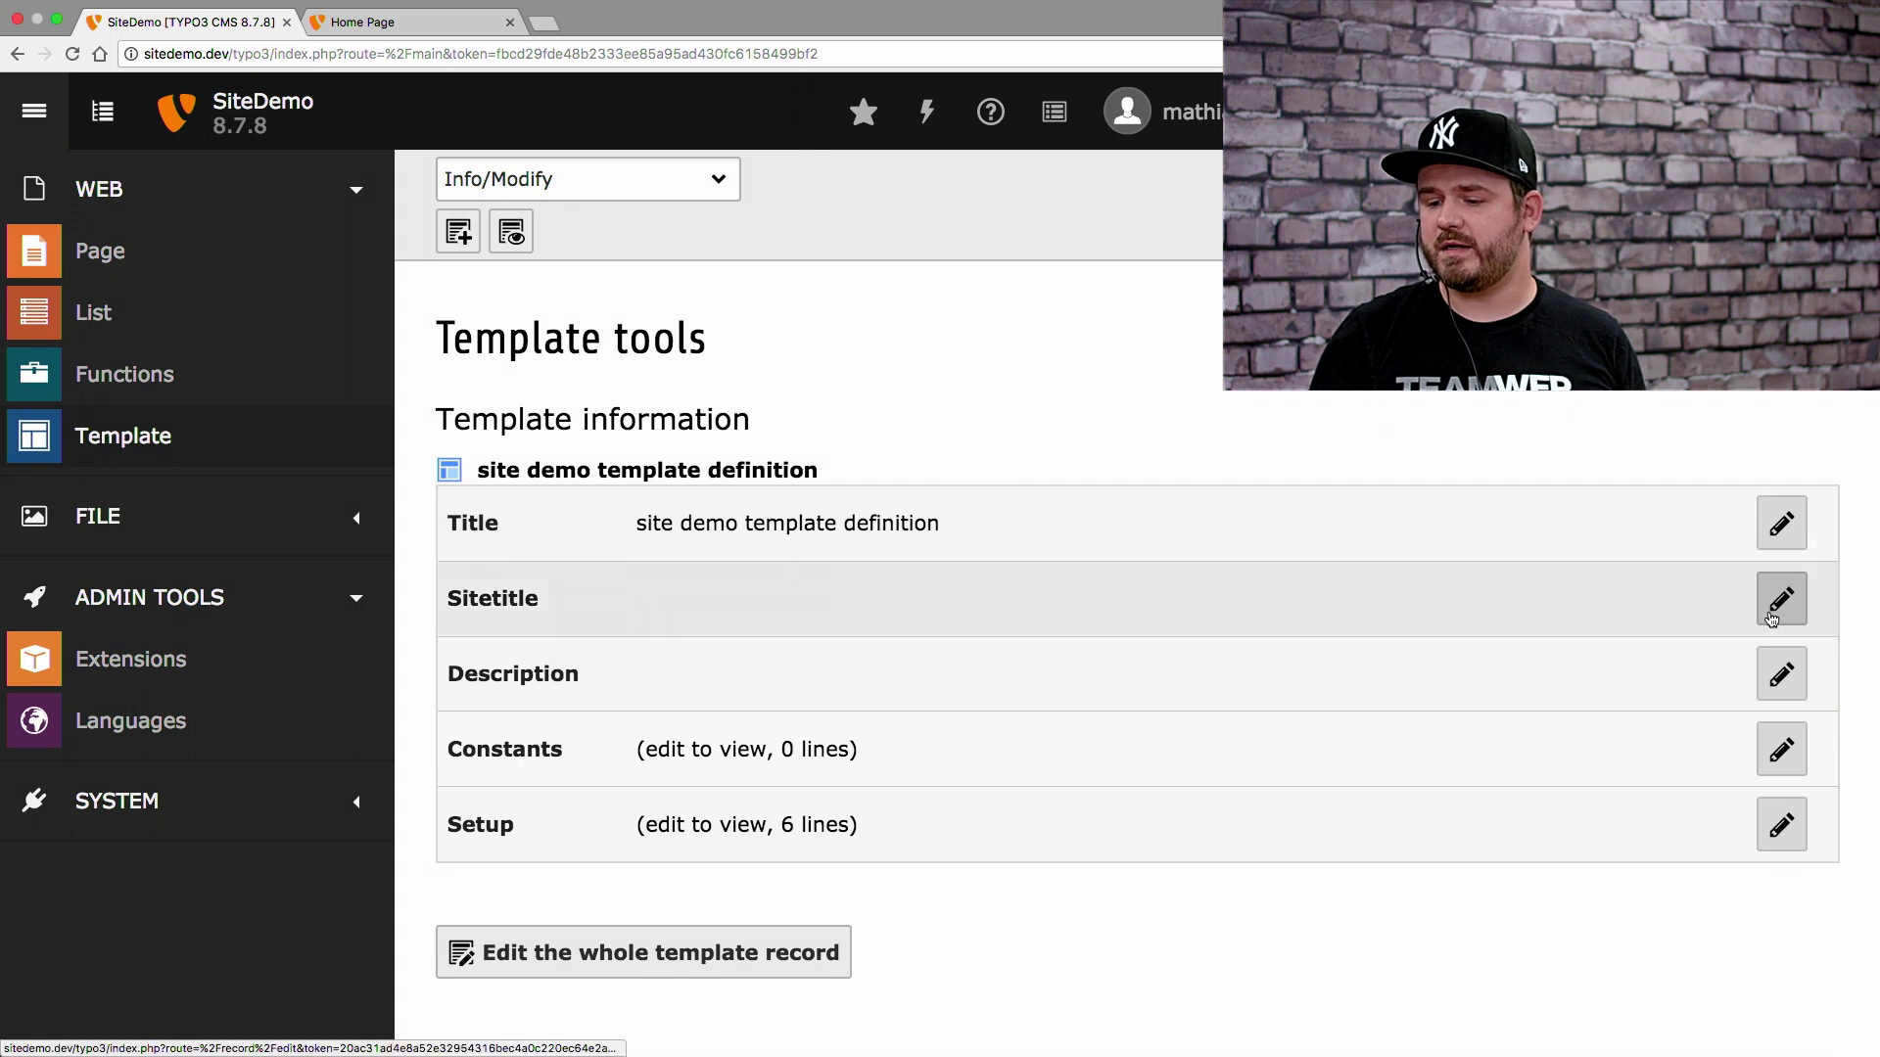
Set the template's Website Title to 'Youtube Demo', then save and close
{"action": "left_click", "coordinate": [1774, 615]}
{"action": "left_click", "coordinate": [693, 506]}
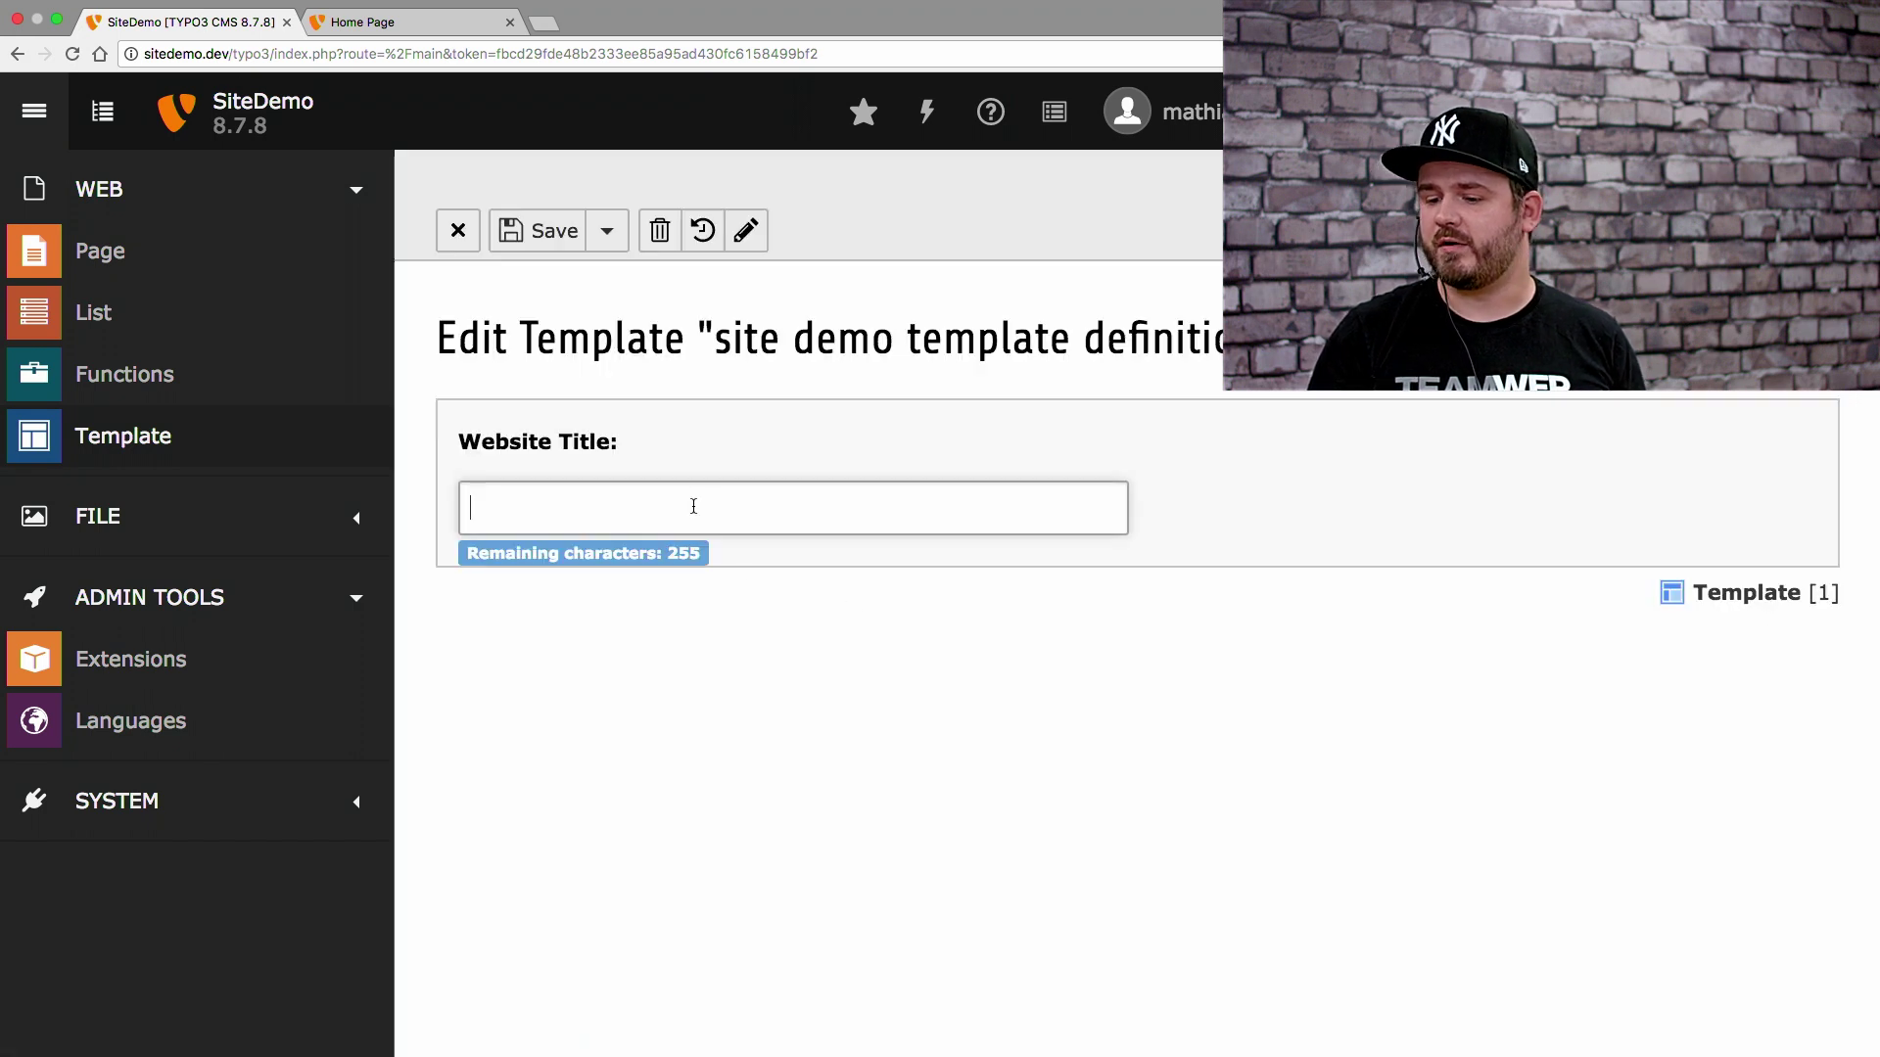
{"action": "type", "text": "Youtube Demo"}
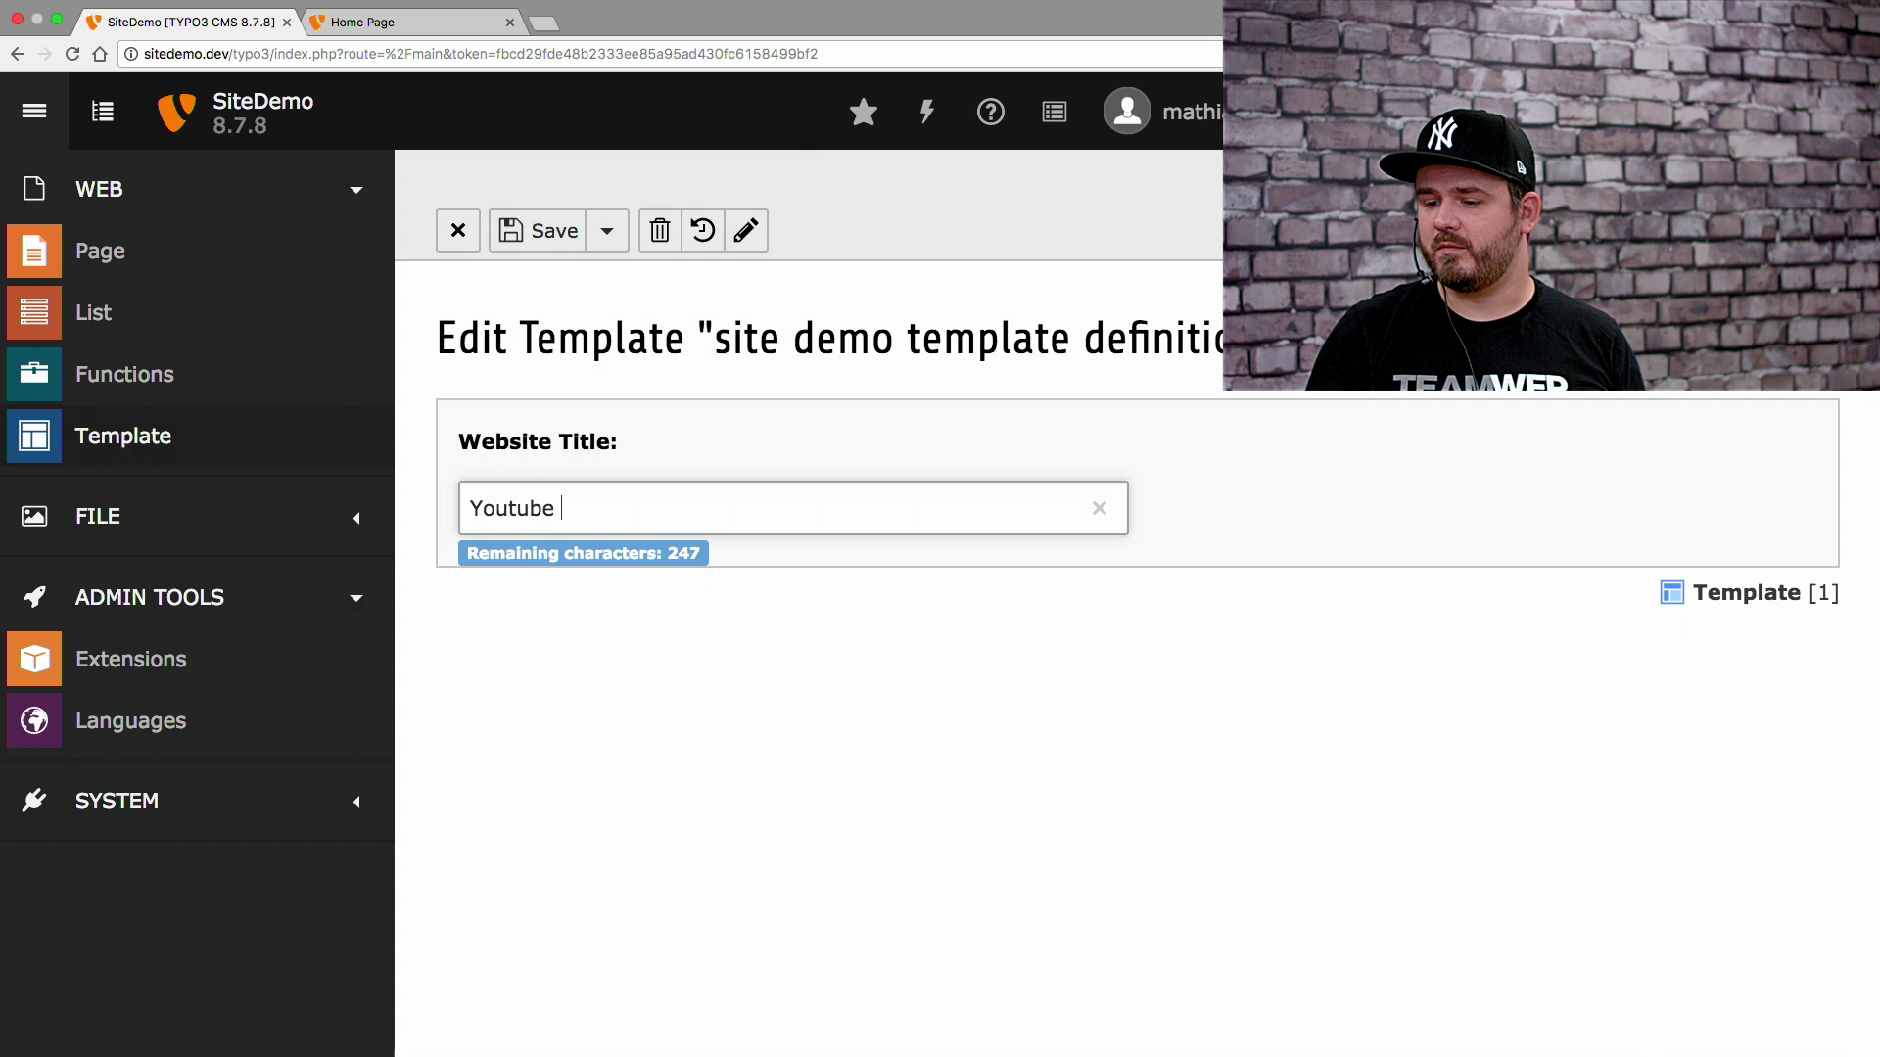
{"action": "left_click", "coordinate": [607, 231]}
{"action": "left_click", "coordinate": [630, 367]}
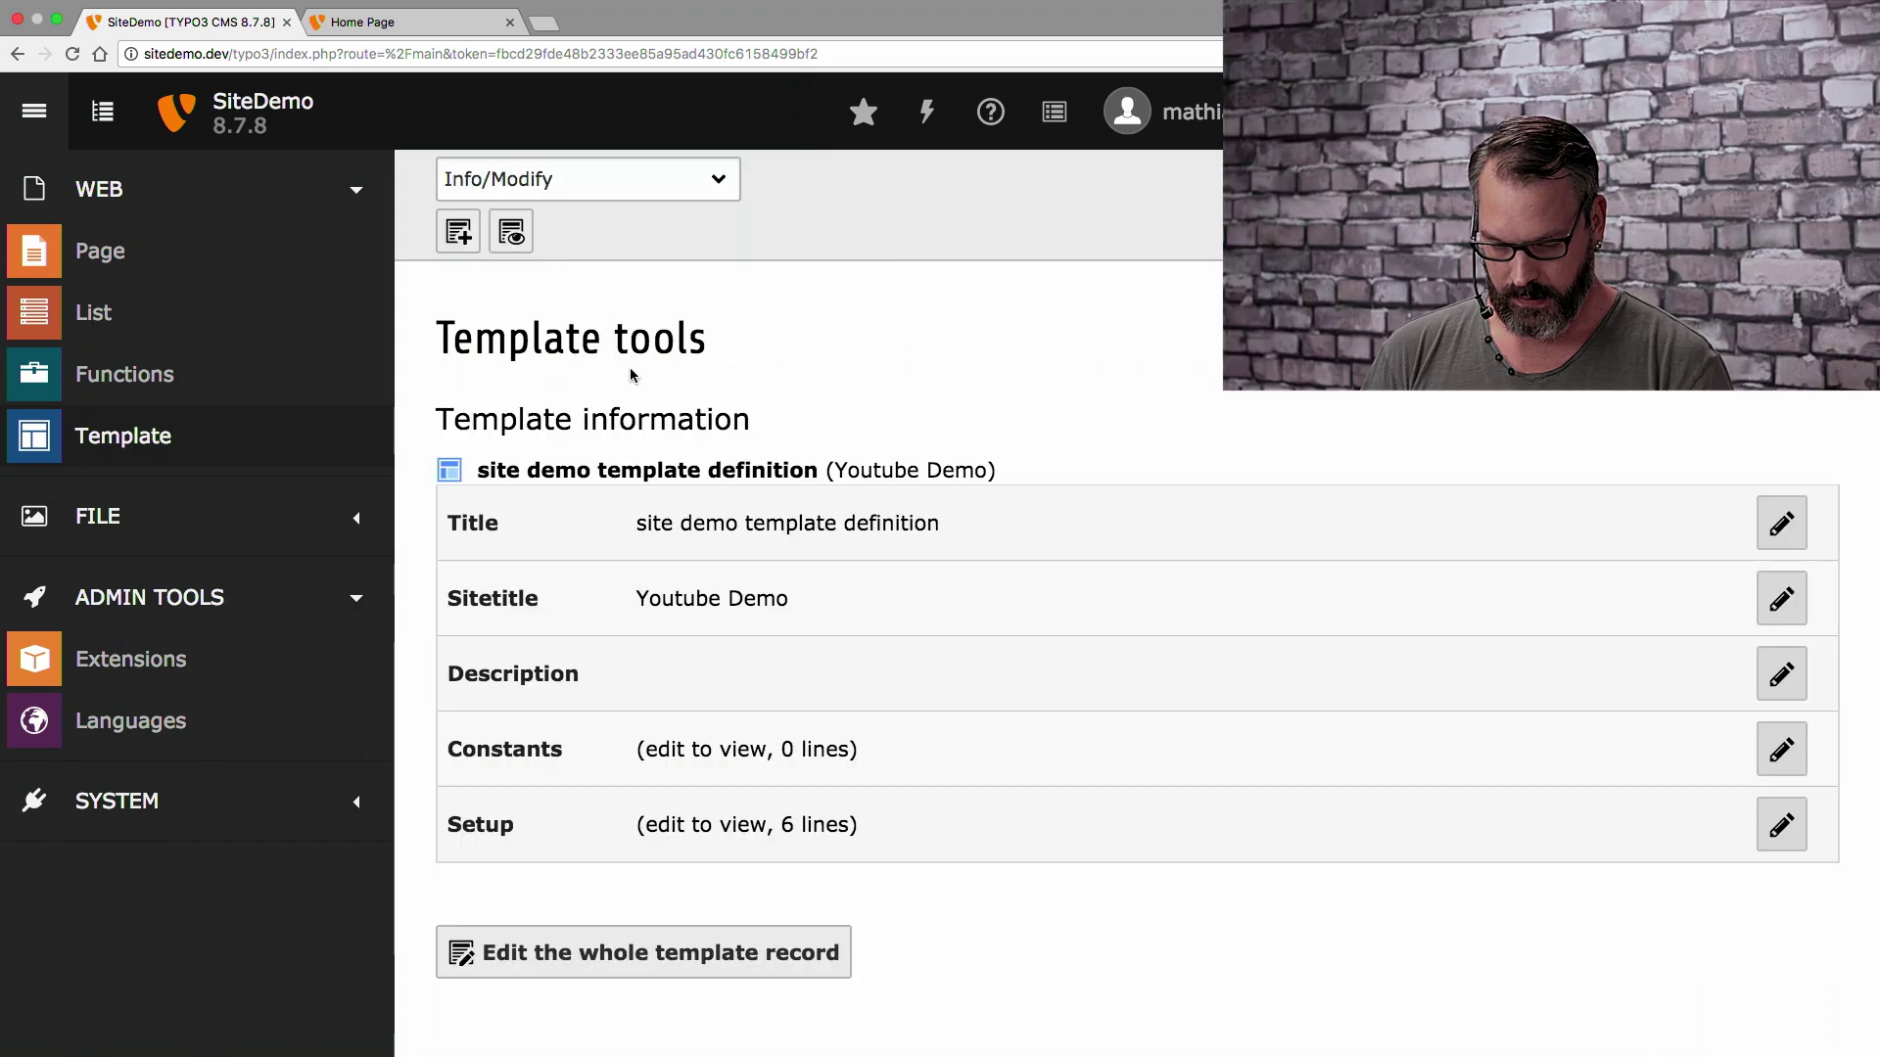
Reload the frontend, now titled 'Youtube Demo: Home Page', and return to the backend
{"action": "left_click", "coordinate": [438, 11]}
{"action": "key", "text": "super+r"}
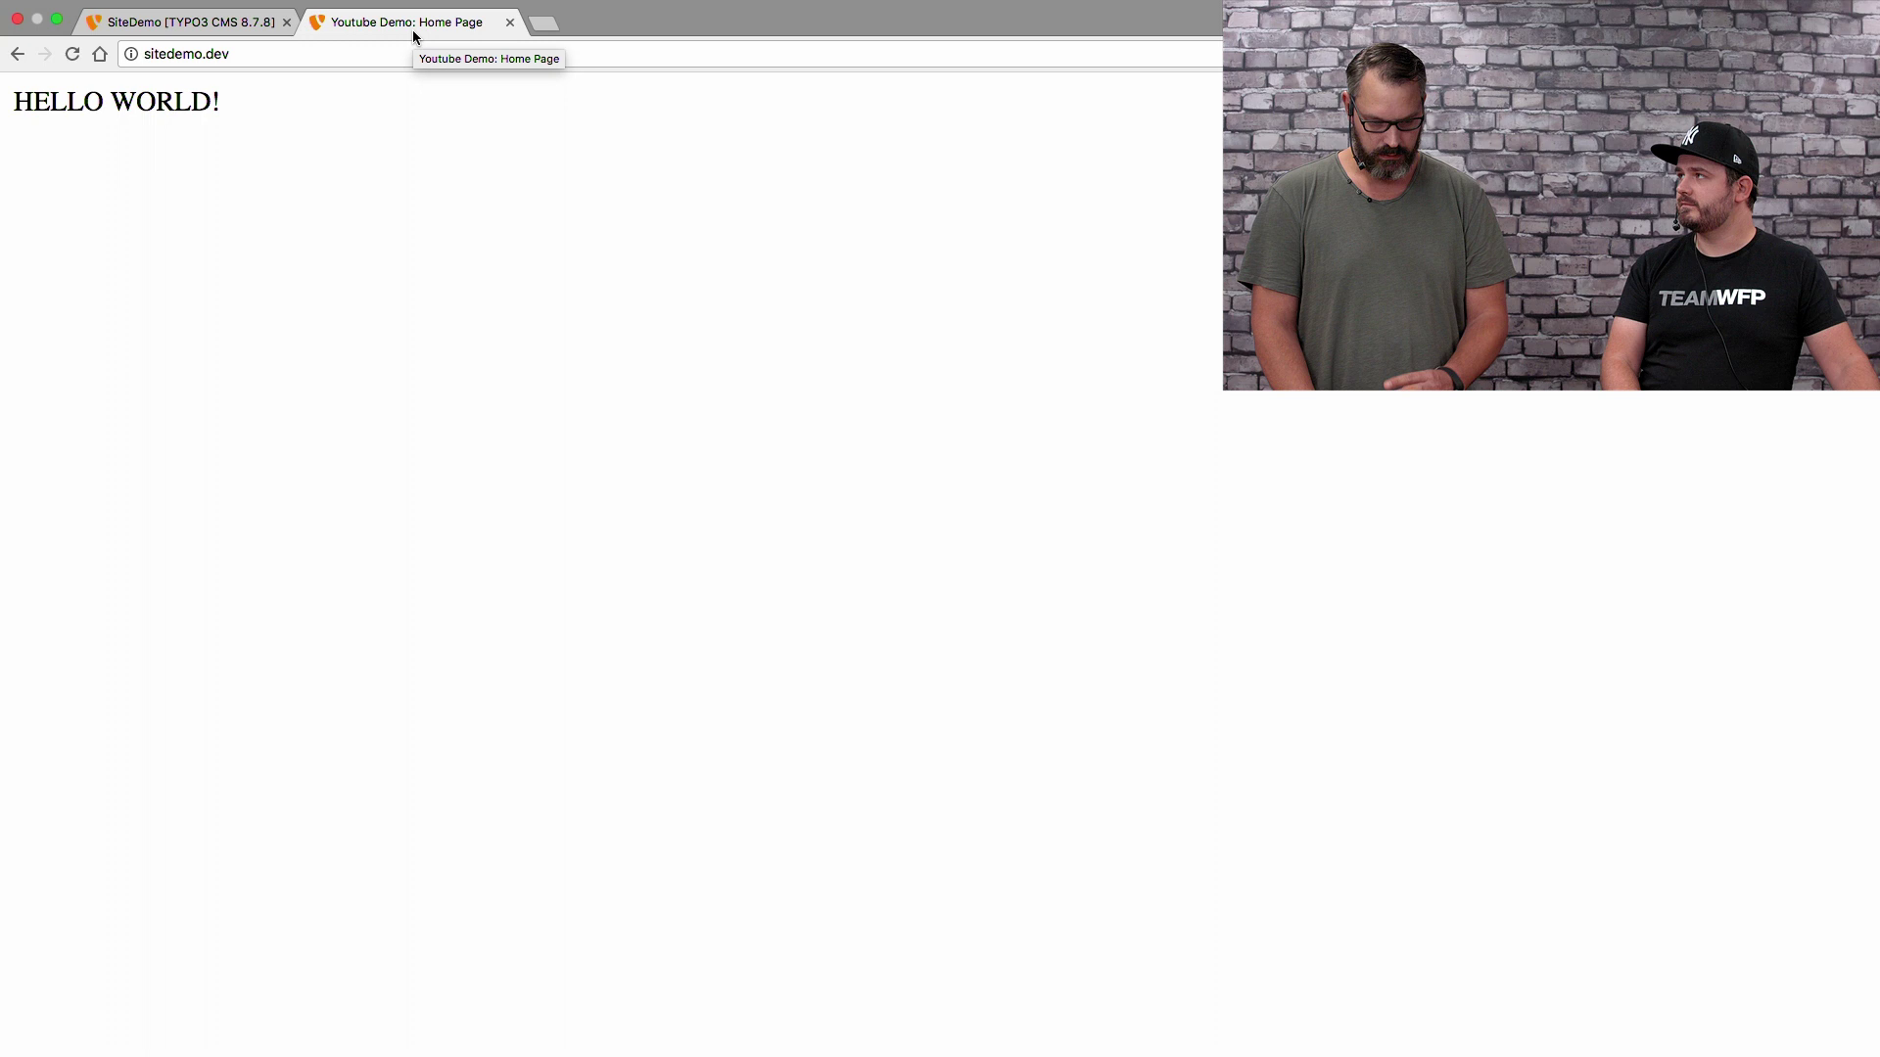
{"action": "left_click", "coordinate": [220, 22]}
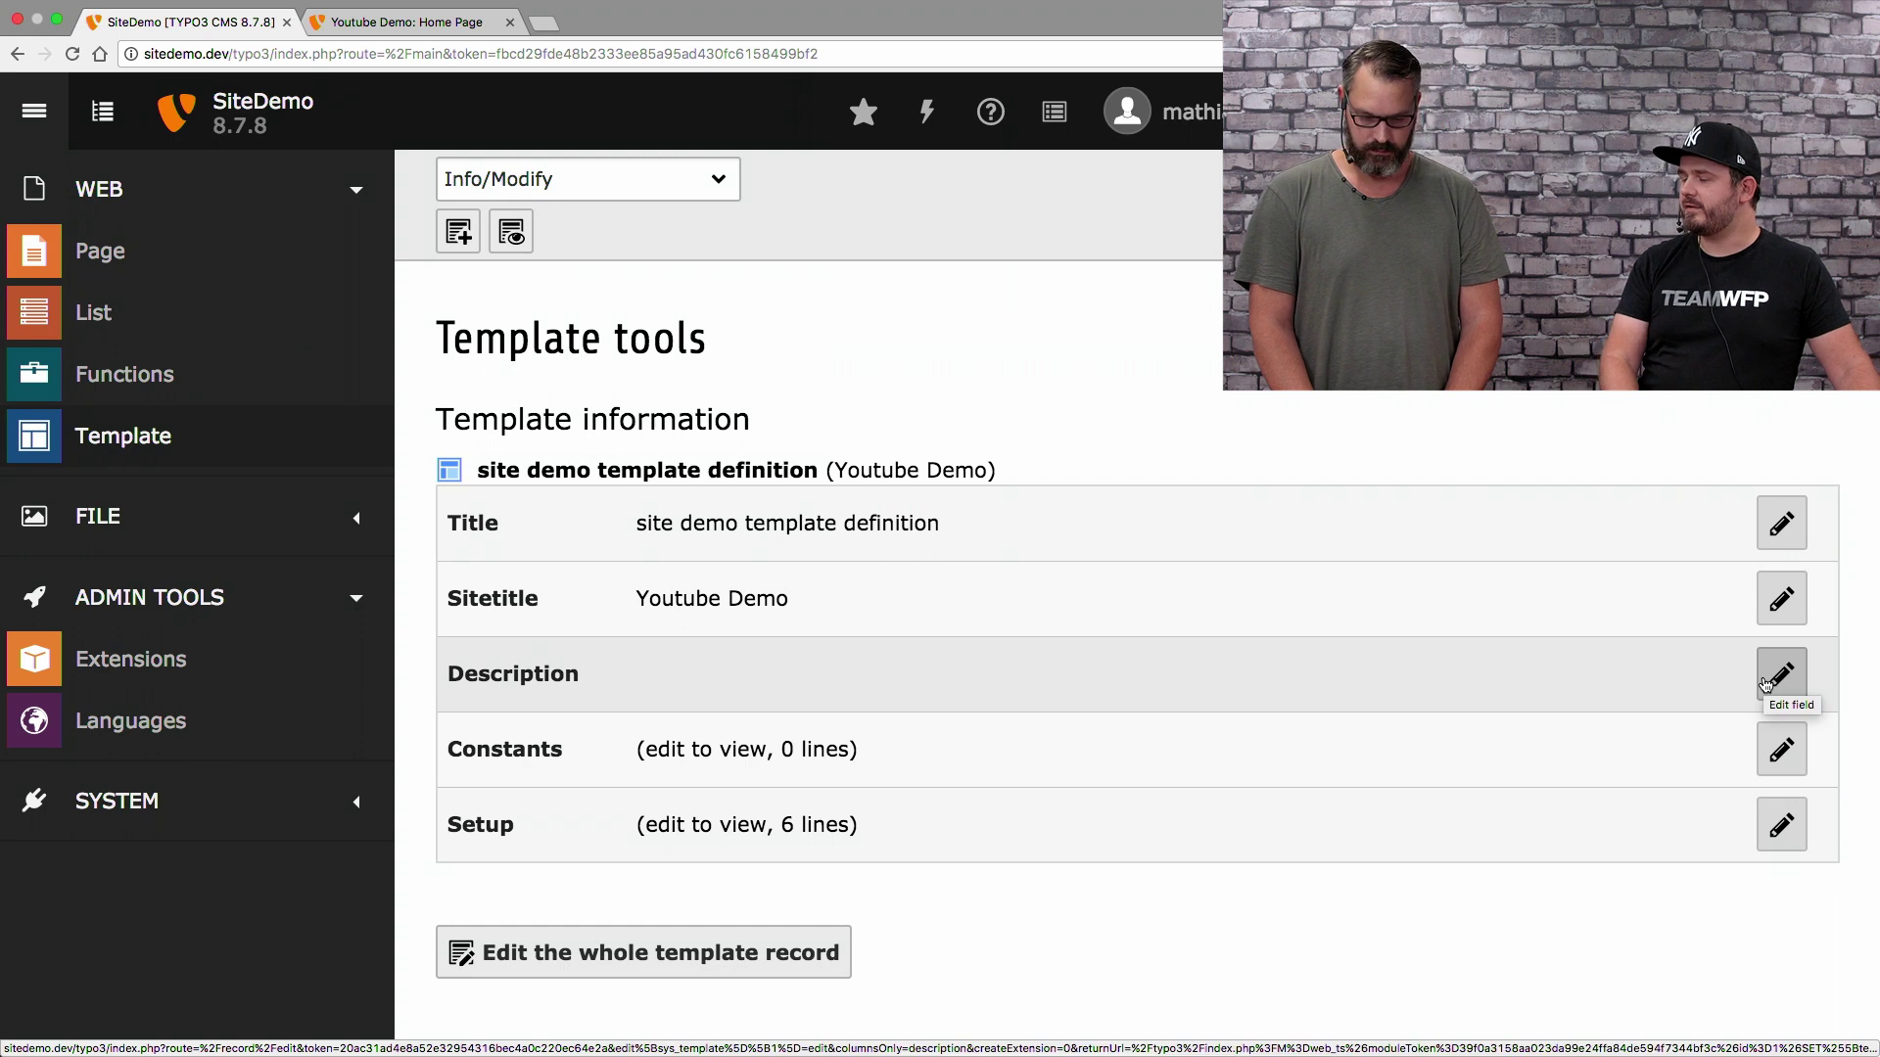
Enter 'Add useful information here' as the template Description, then save and close
{"action": "left_click", "coordinate": [1765, 682]}
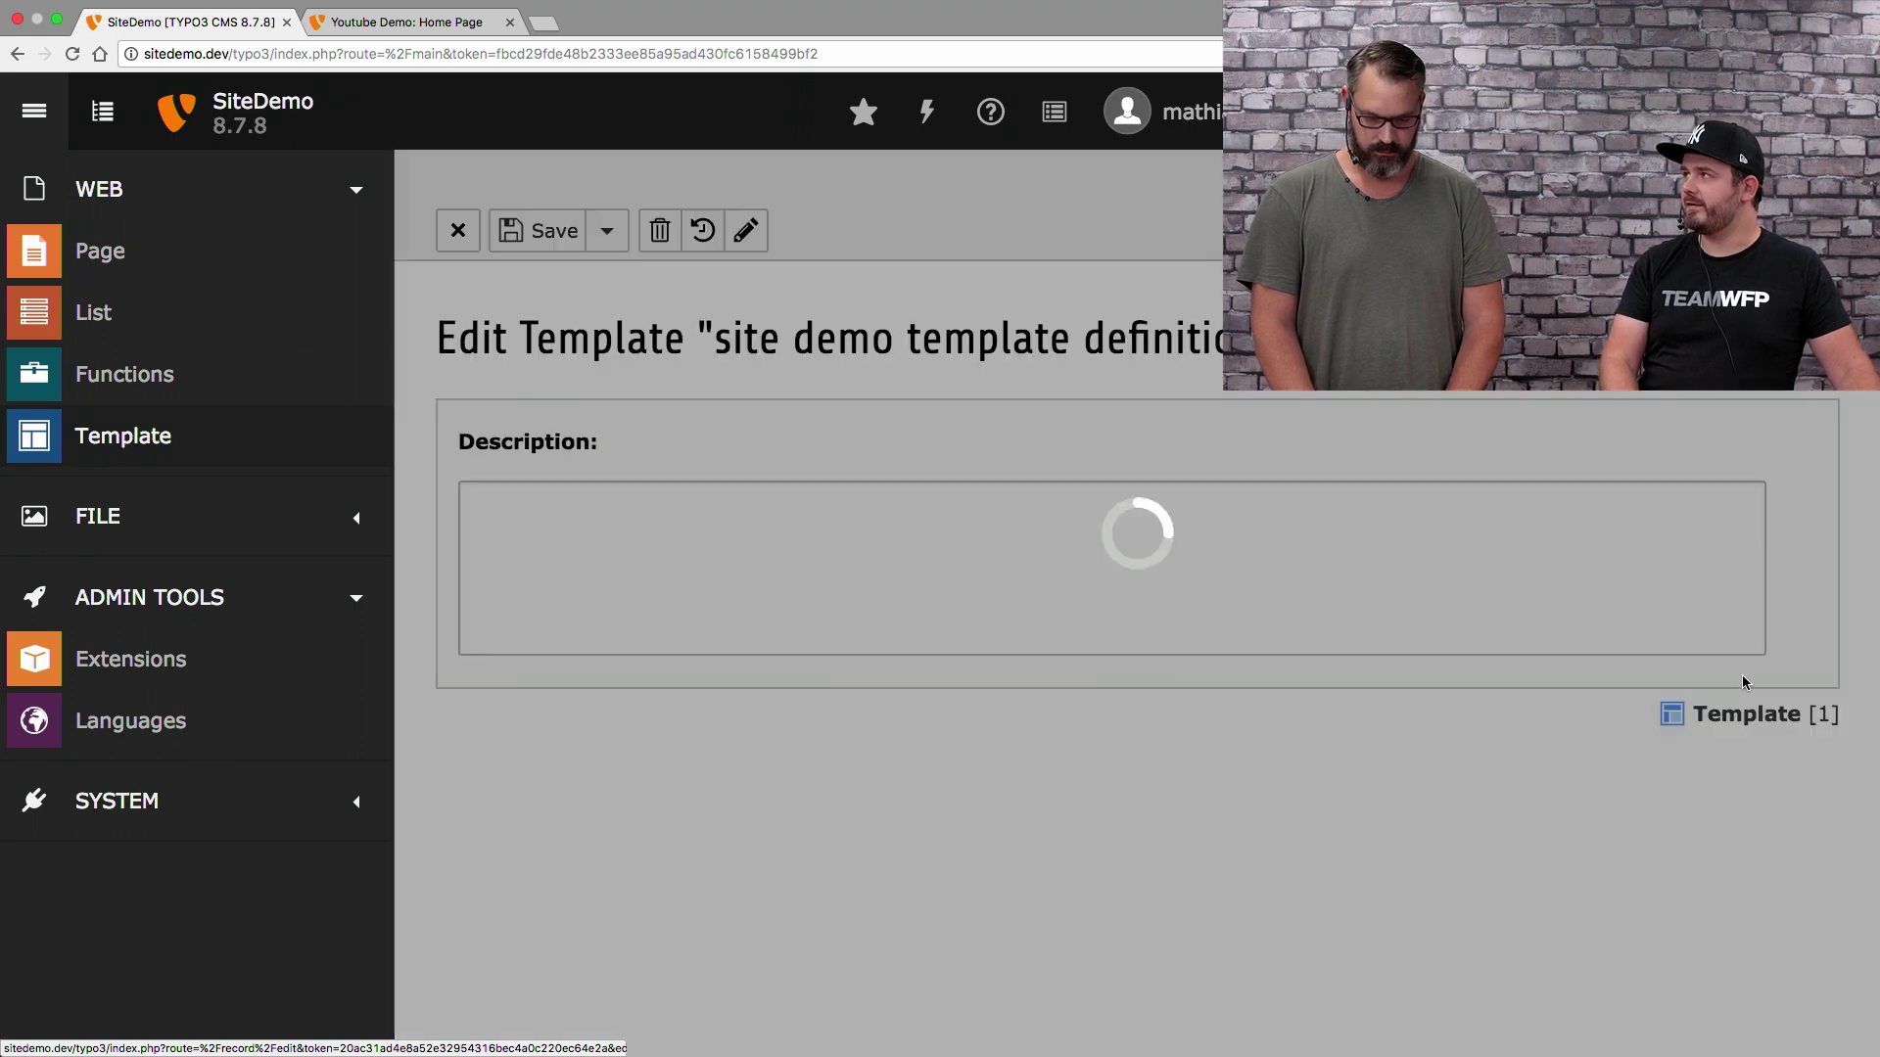
{"action": "left_click", "coordinate": [692, 507]}
{"action": "type", "text": "Add u"}
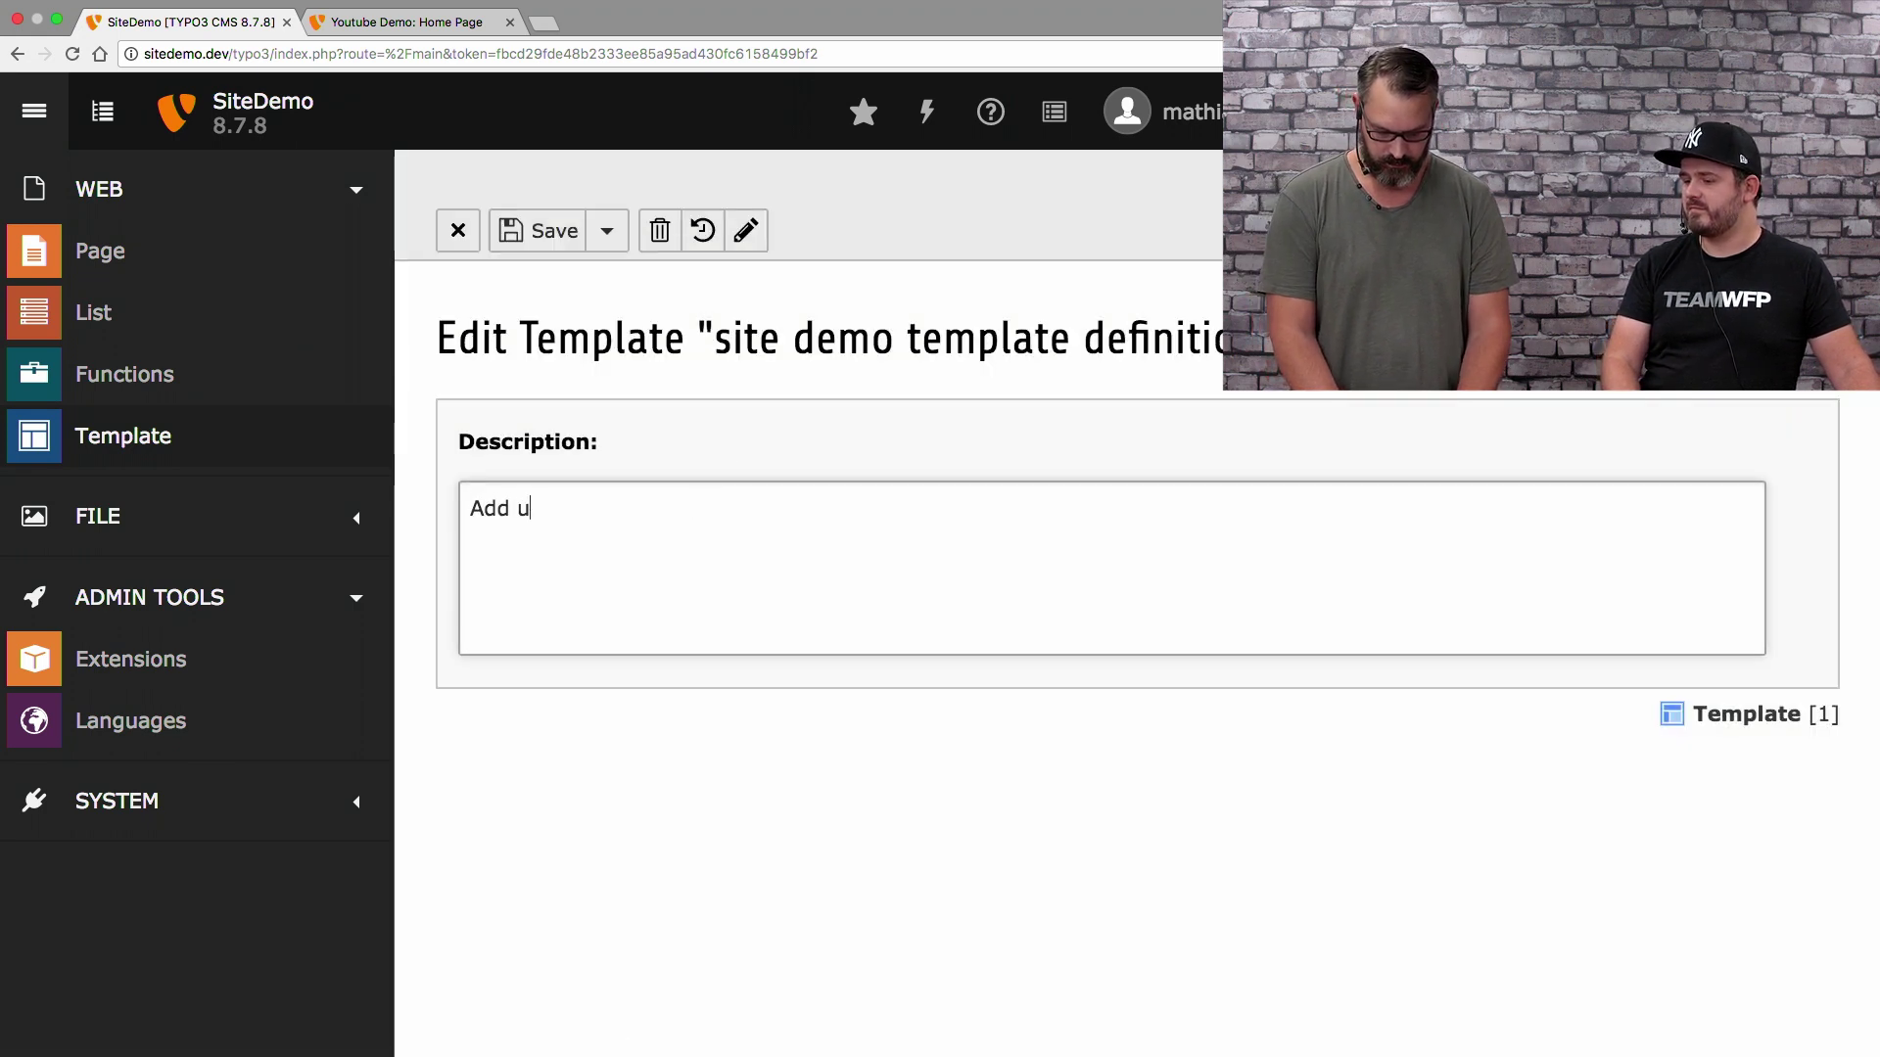
{"action": "type", "text": "seful information here"}
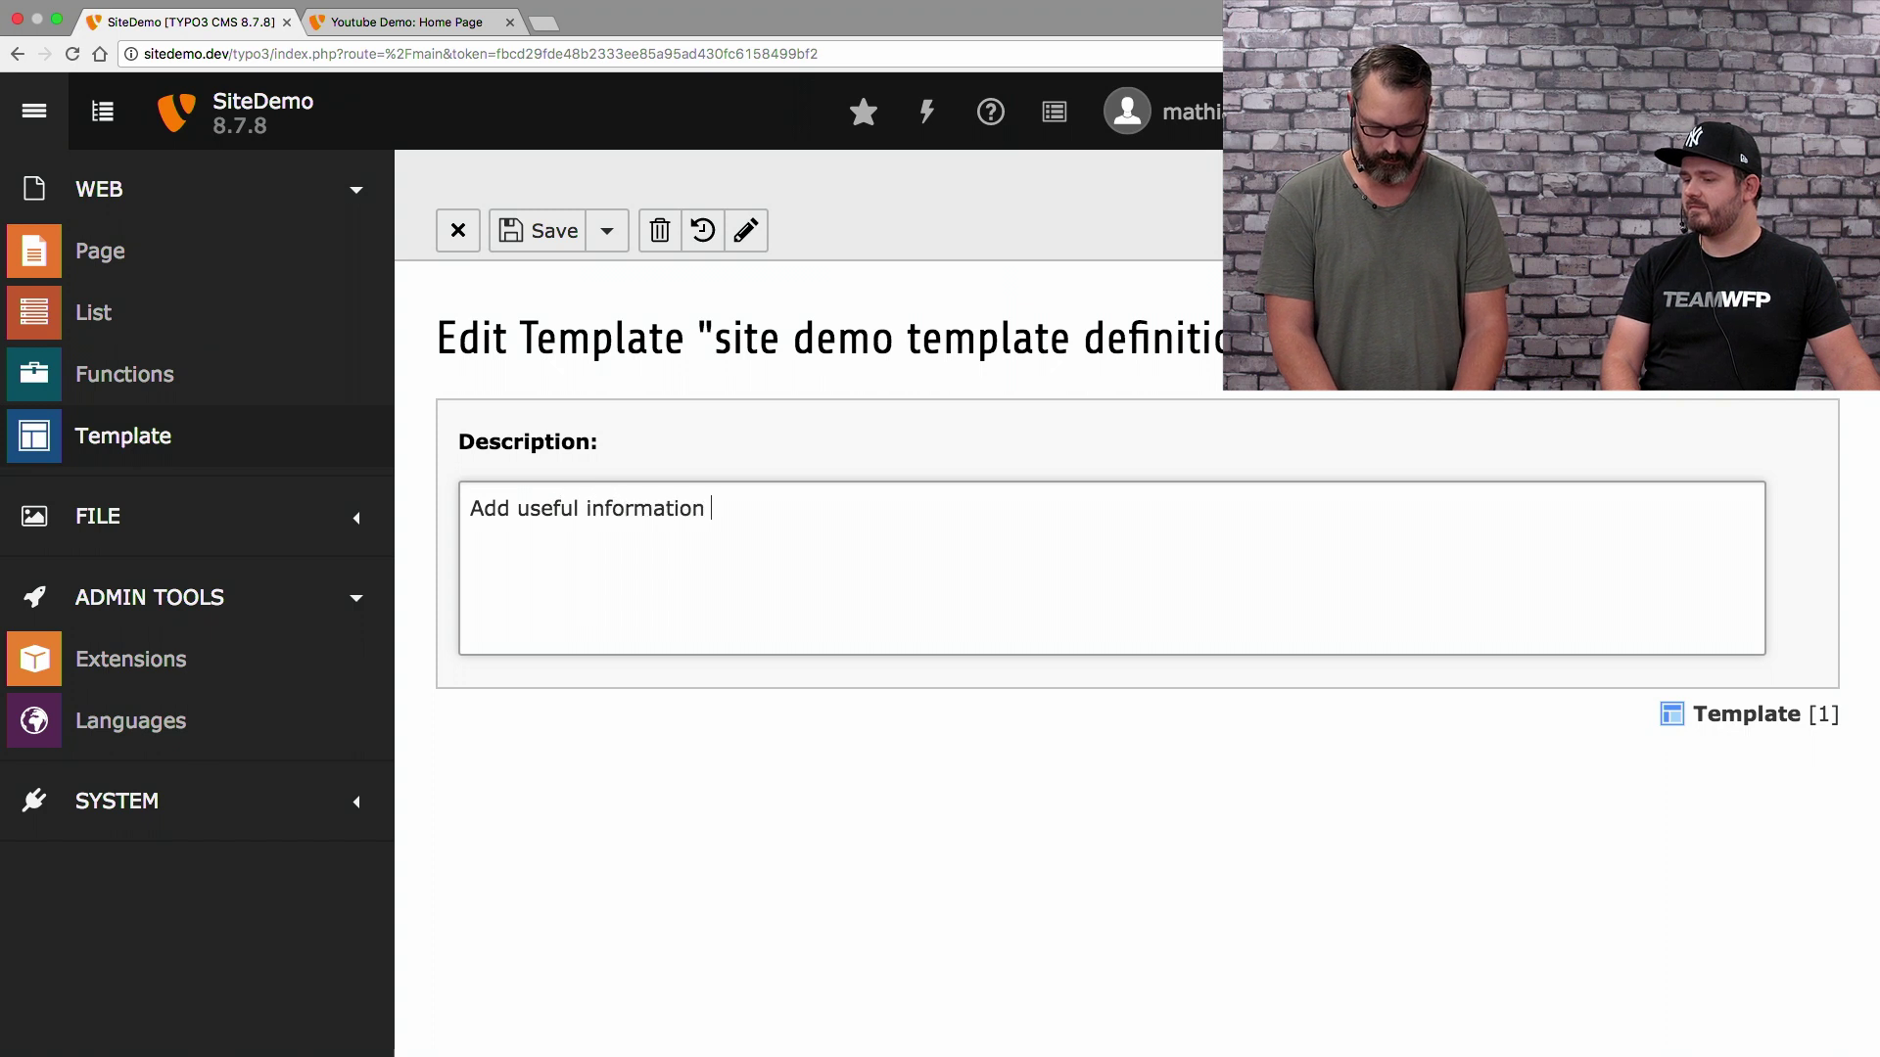
{"action": "left_click", "coordinate": [607, 230]}
{"action": "left_click", "coordinate": [629, 362]}
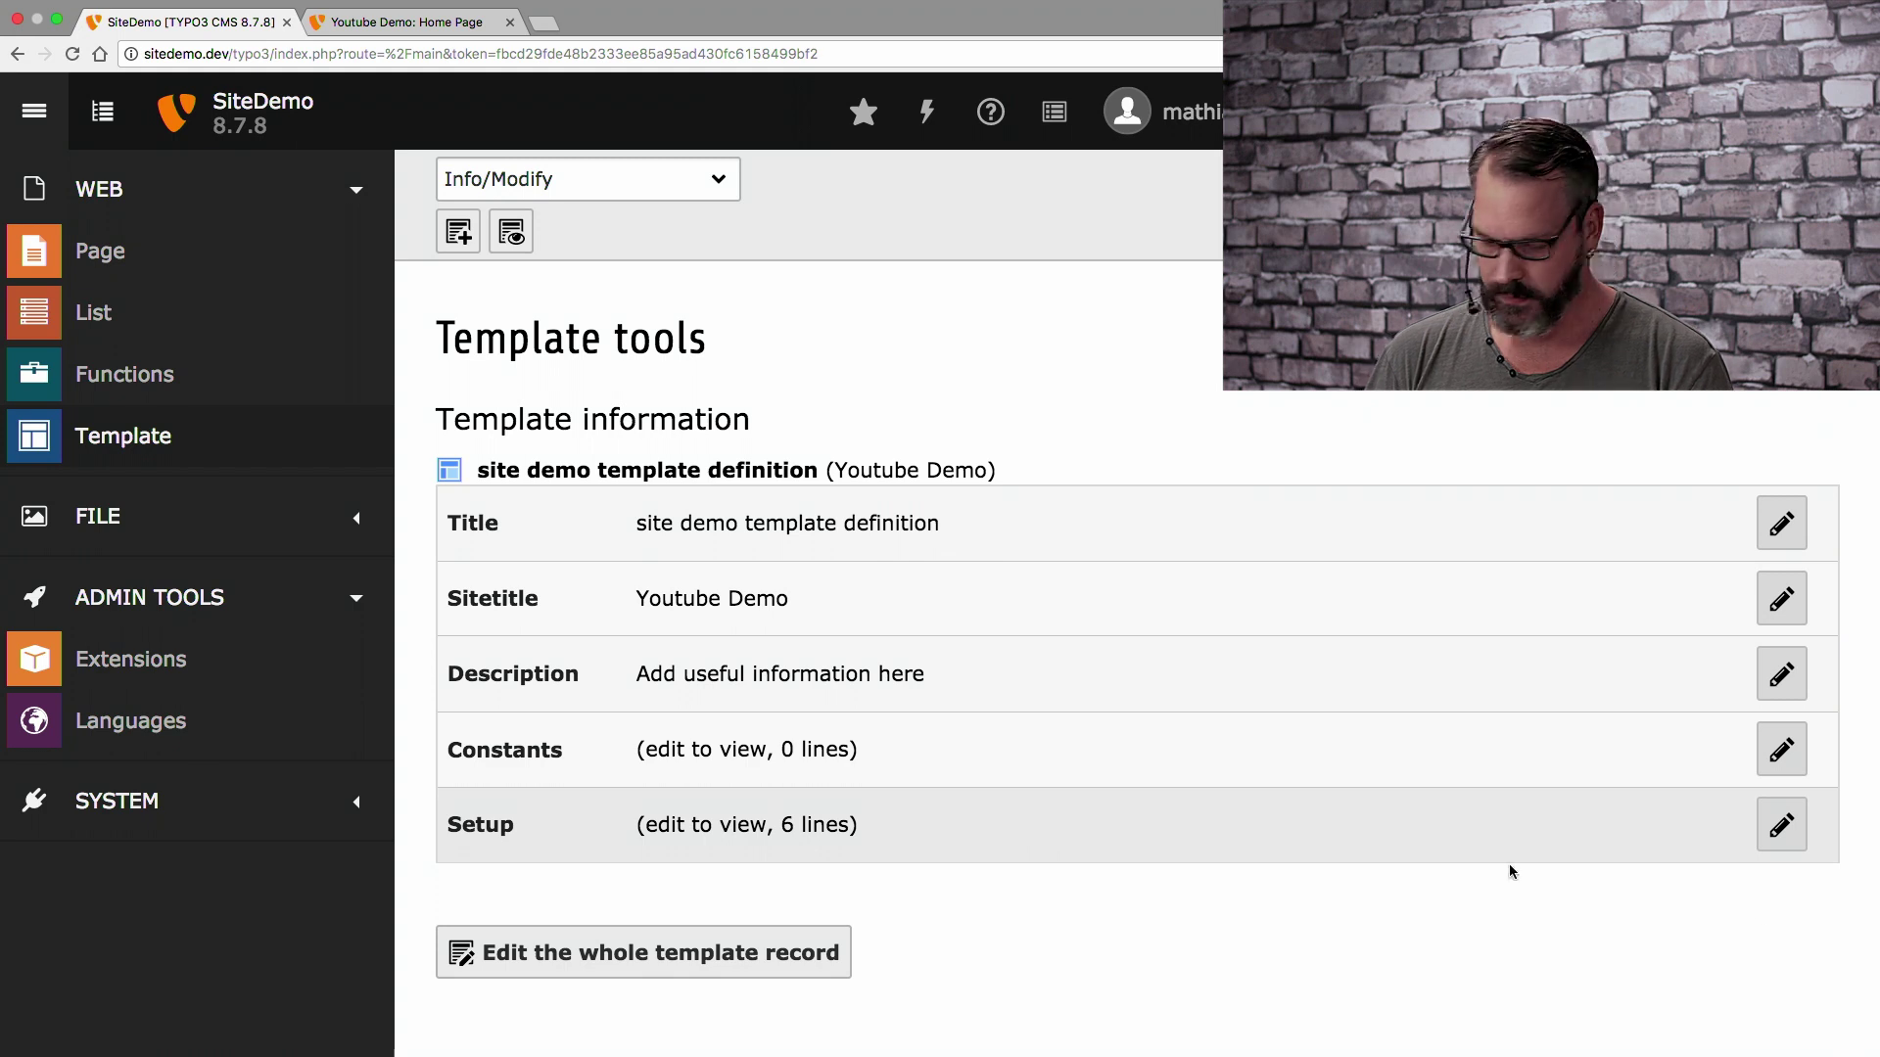
In the template Setup, add page.5 = TEXT with value <div class="no-class">
{"action": "left_click", "coordinate": [1782, 825]}
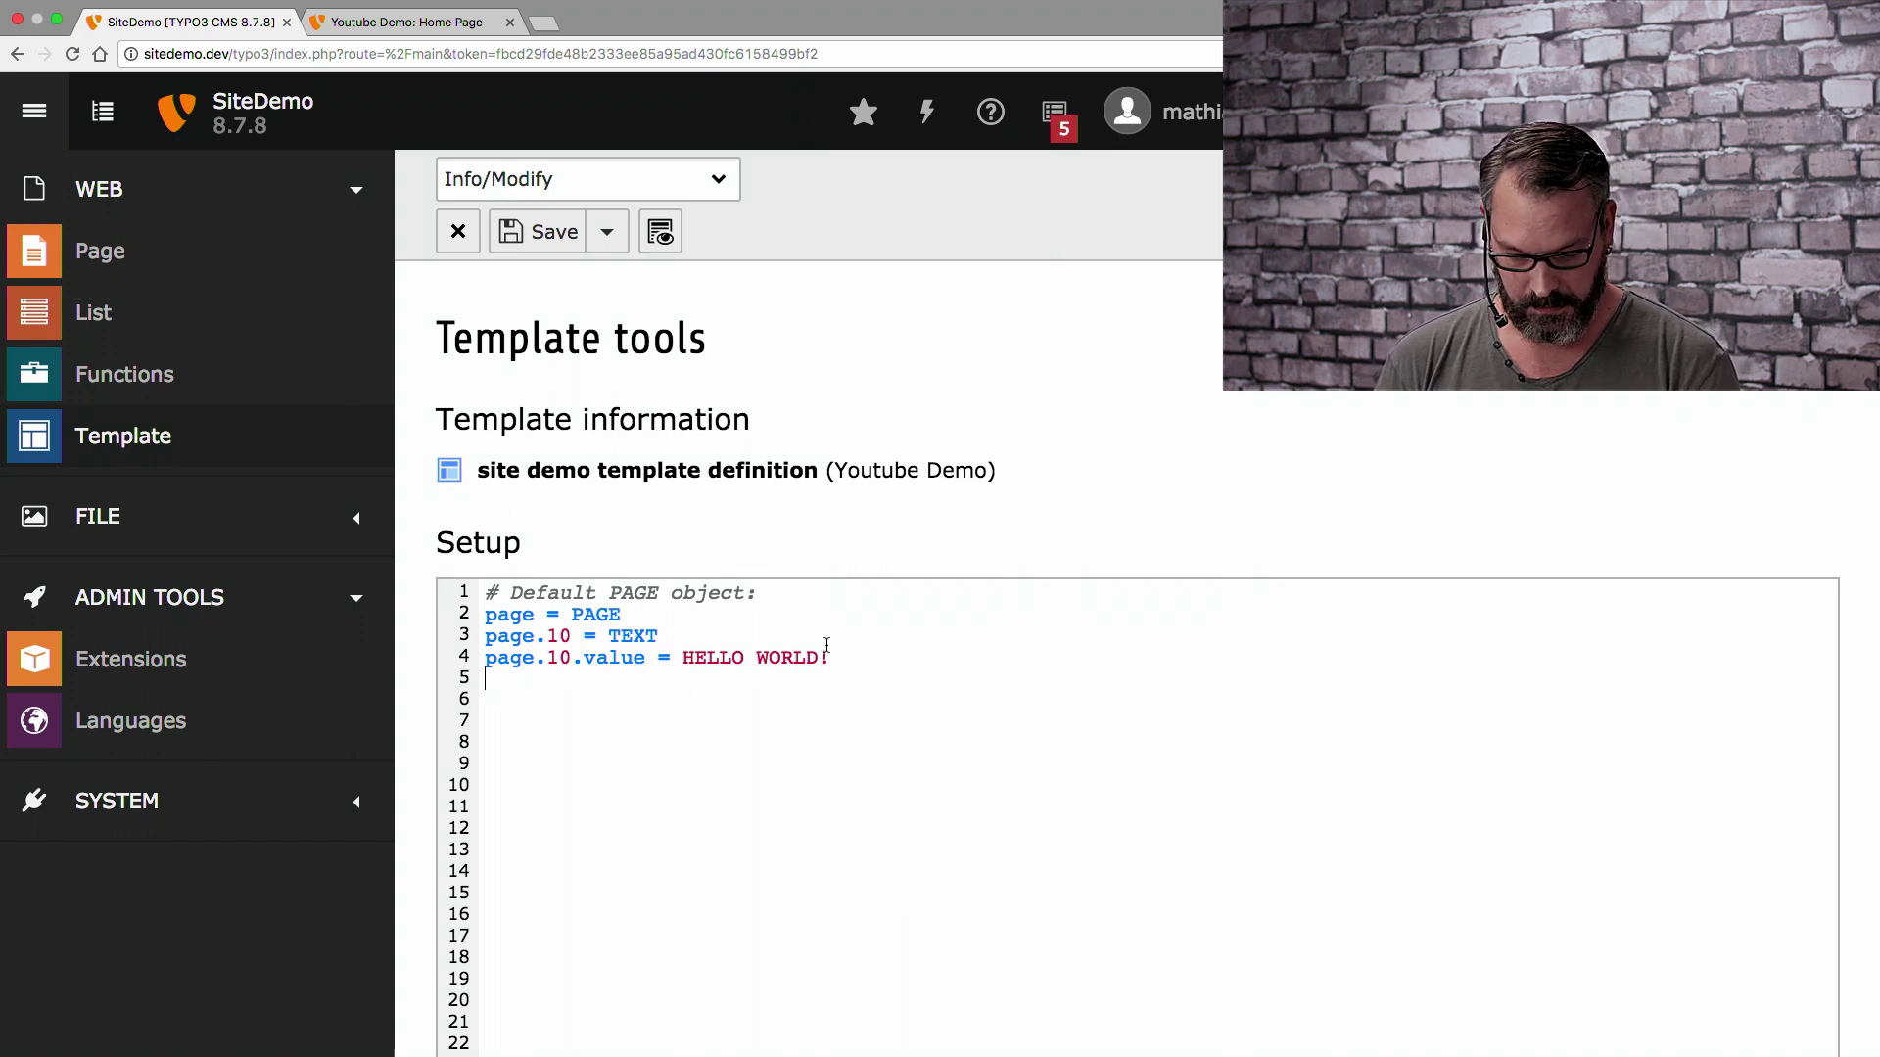
{"action": "key", "text": "Return"}
{"action": "key", "text": "Return"}
{"action": "type", "text": "page."}
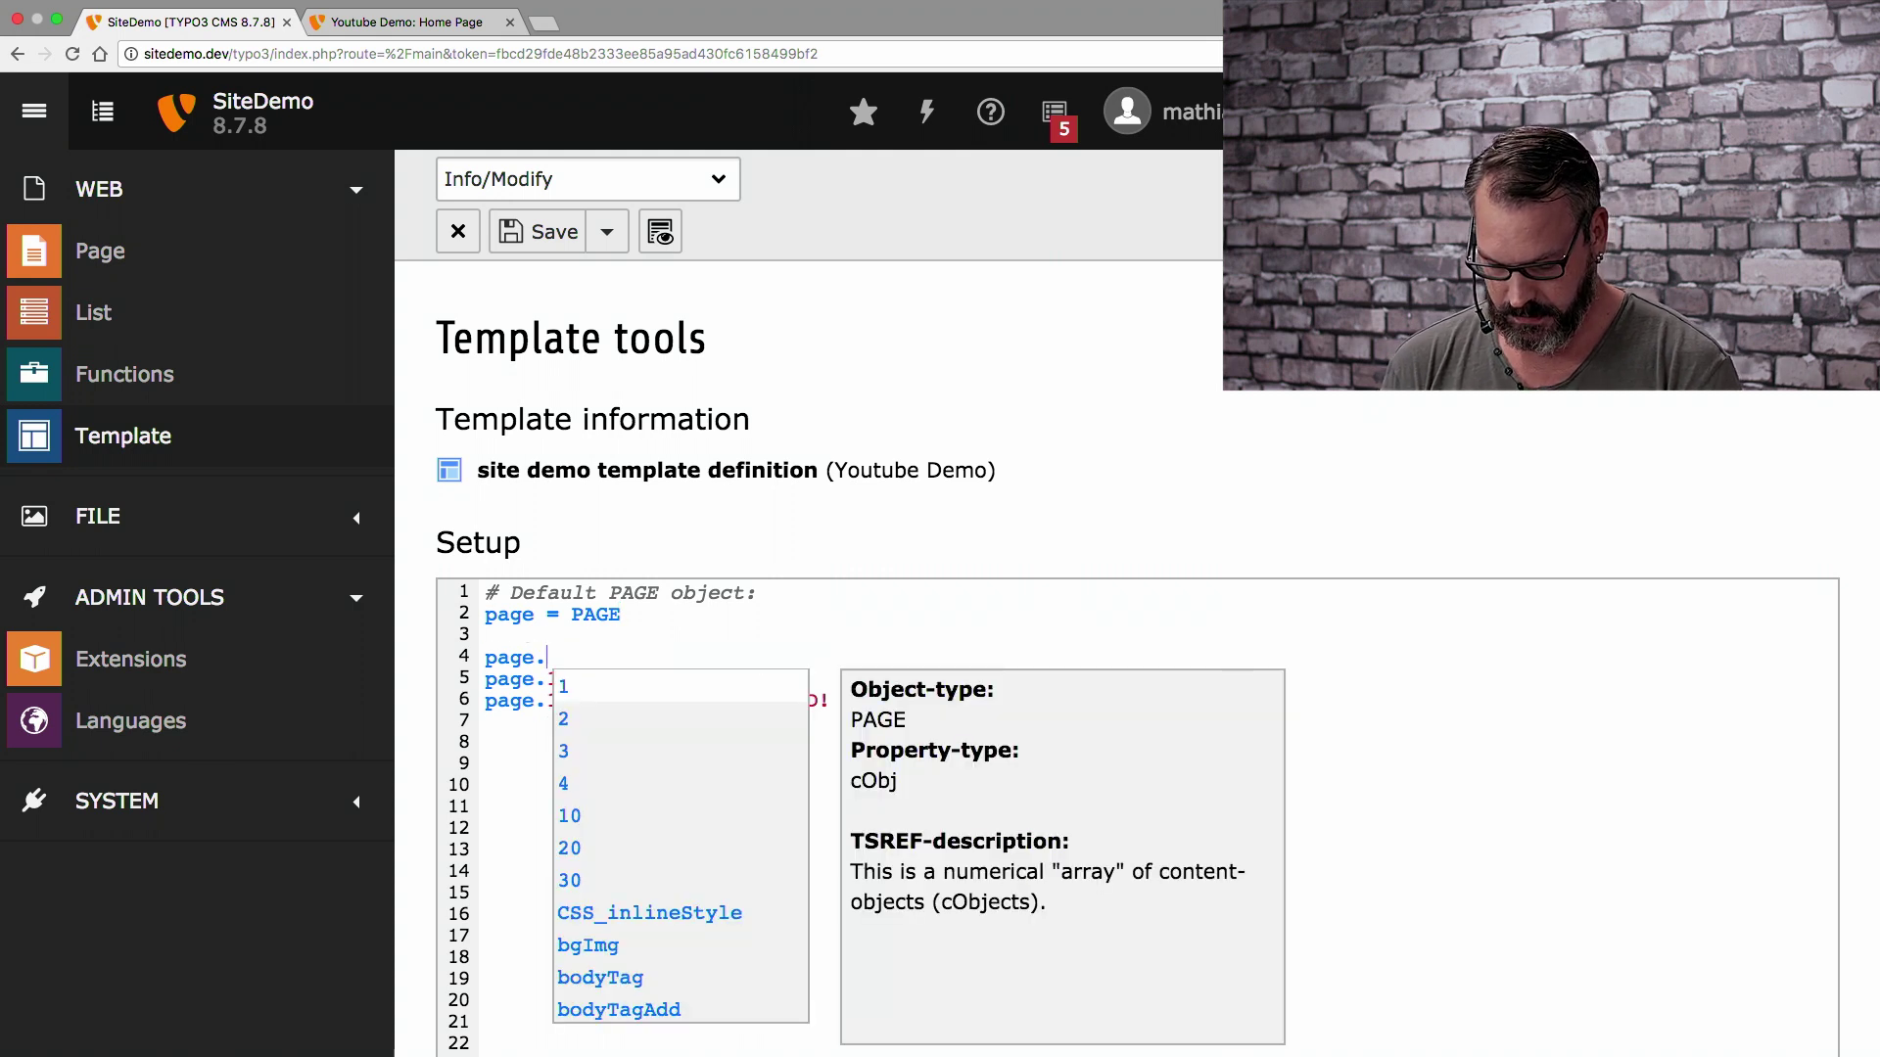
{"action": "type", "text": "5"}
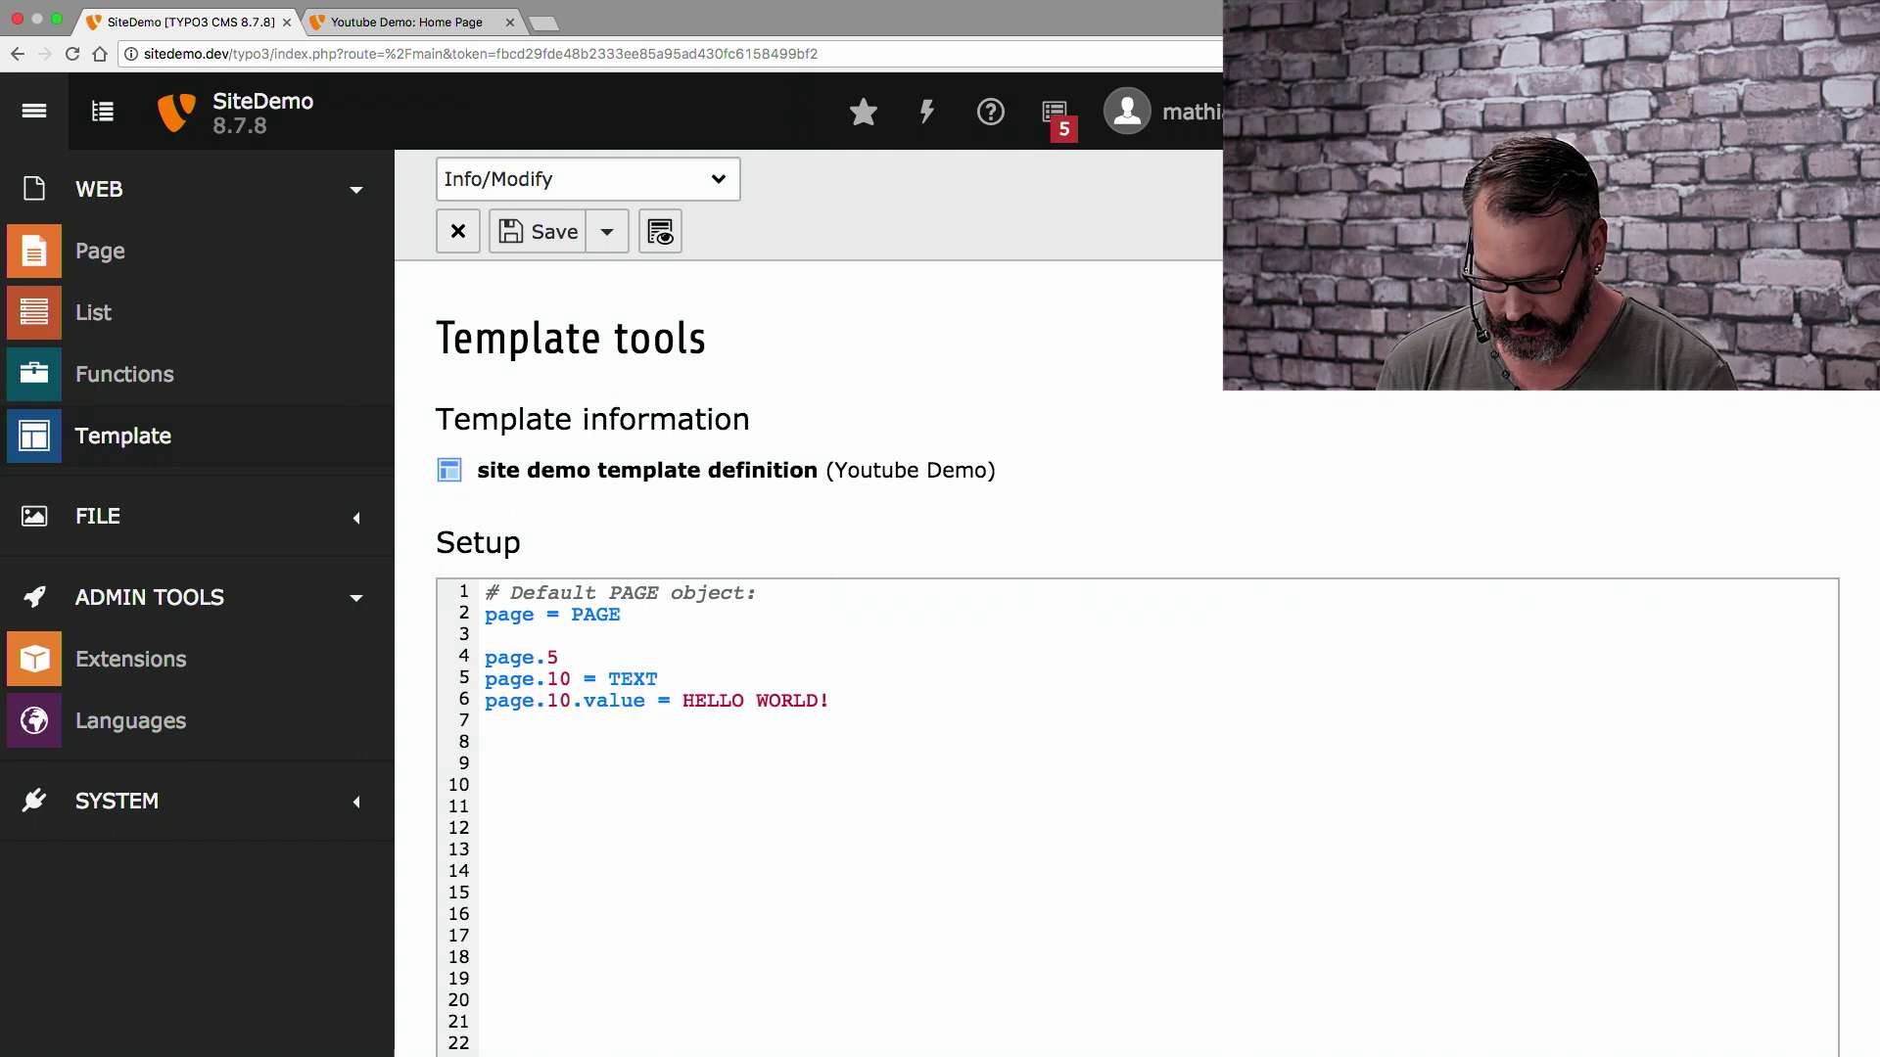
{"action": "type", "text": " = TEXT"}
{"action": "key", "text": "Return"}
{"action": "type", "text": "page"}
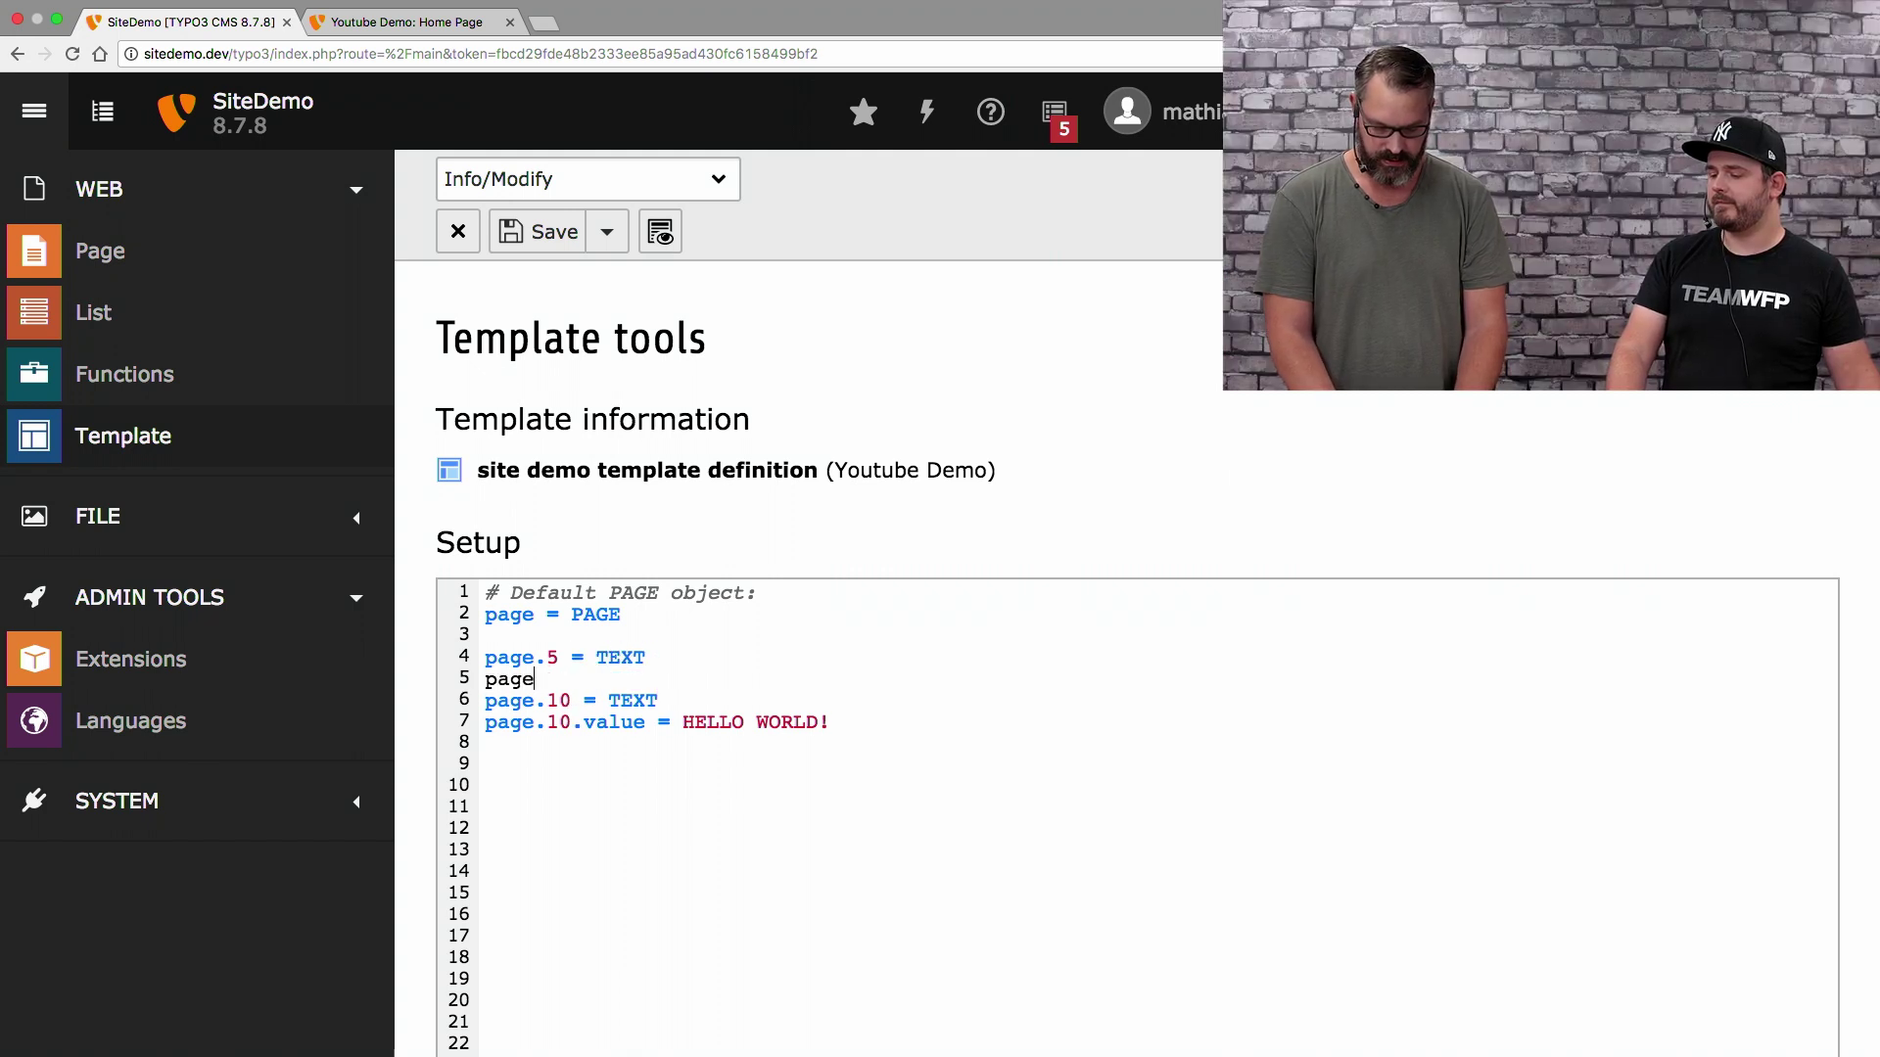
{"action": "type", "text": ".5.value "}
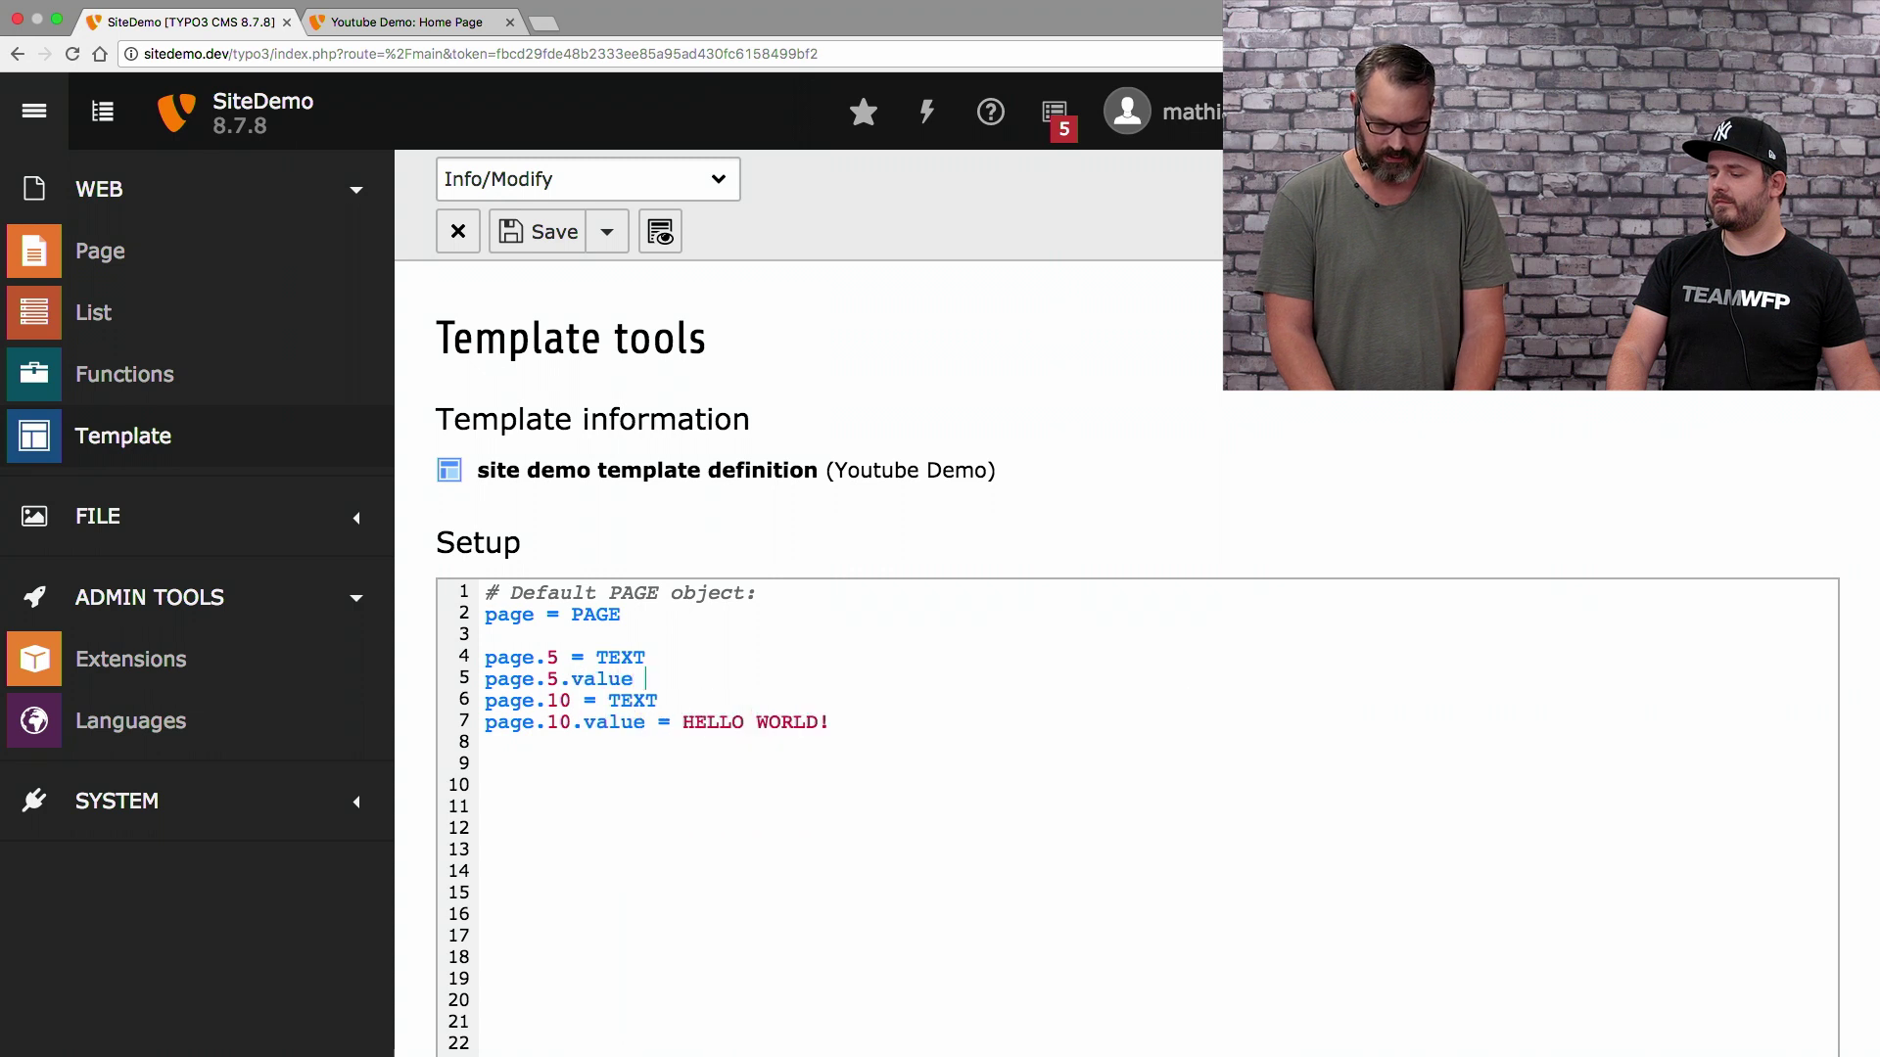
{"action": "type", "text": "= <div cl"}
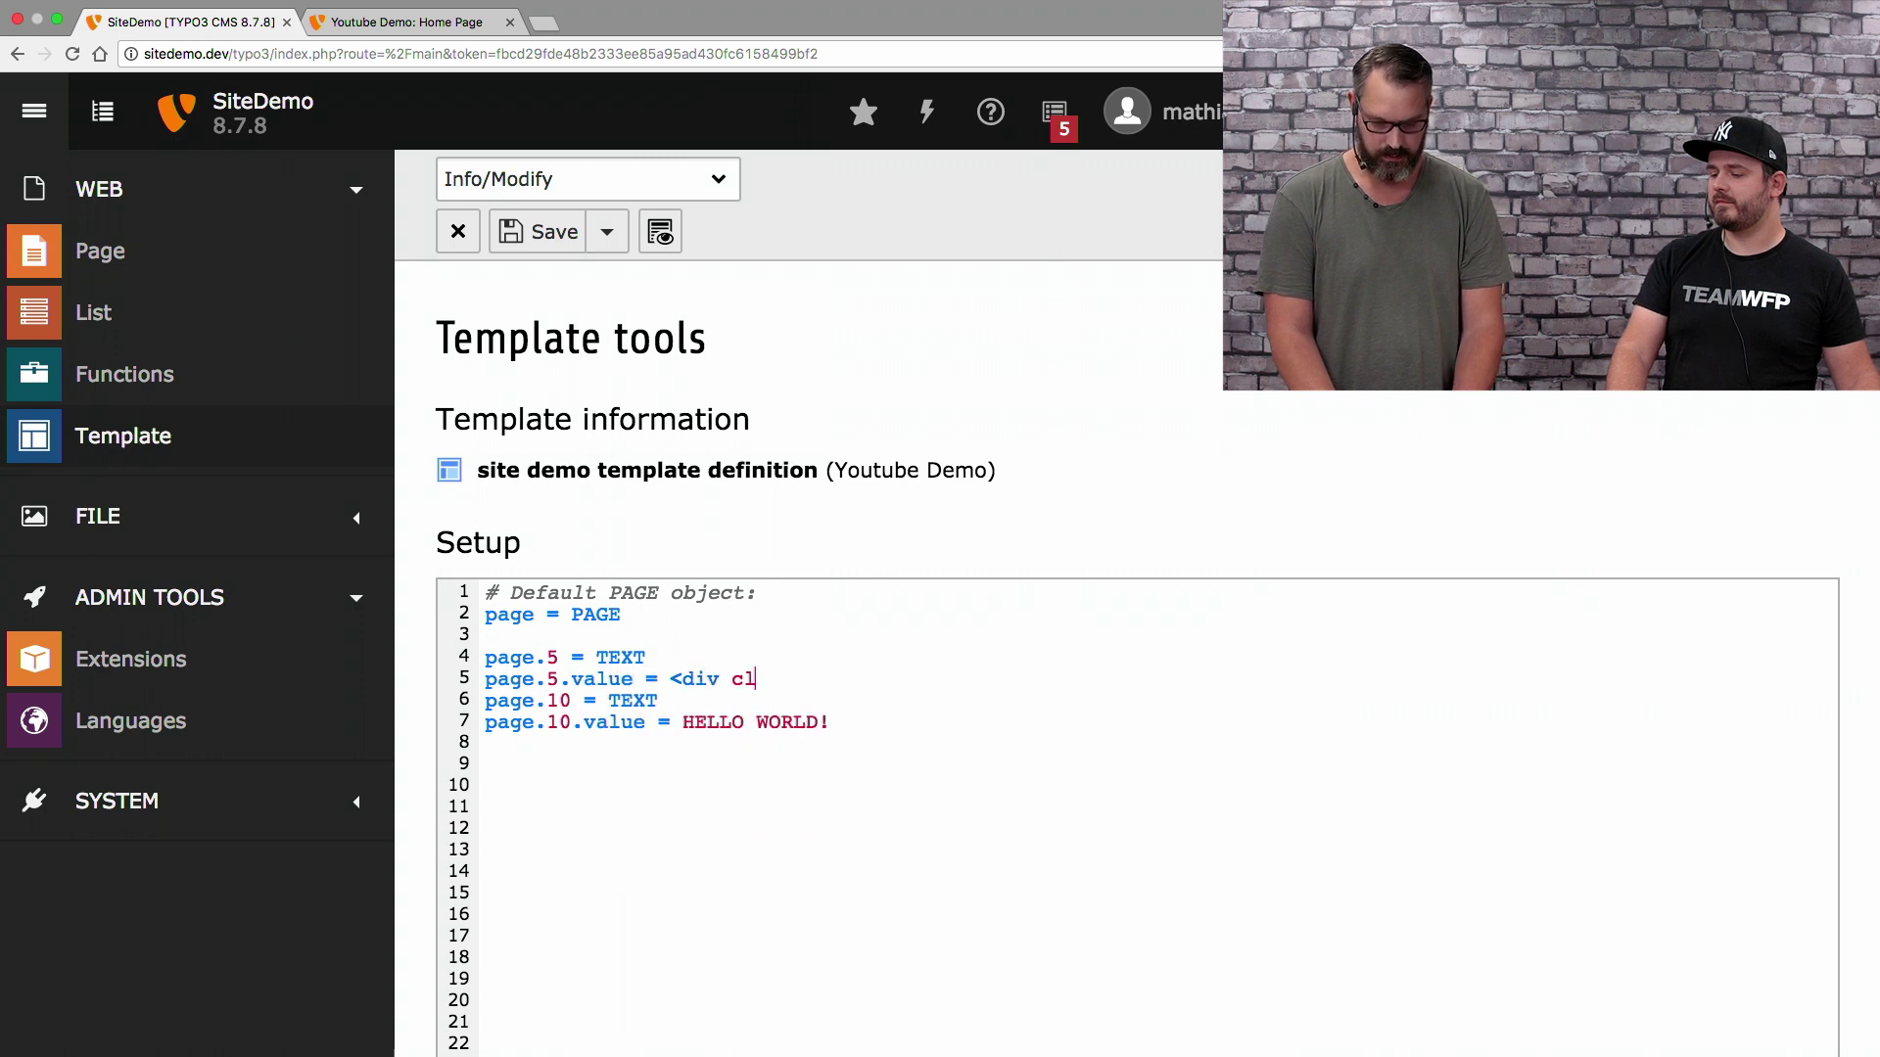
{"action": "type", "text": "ass=\""}
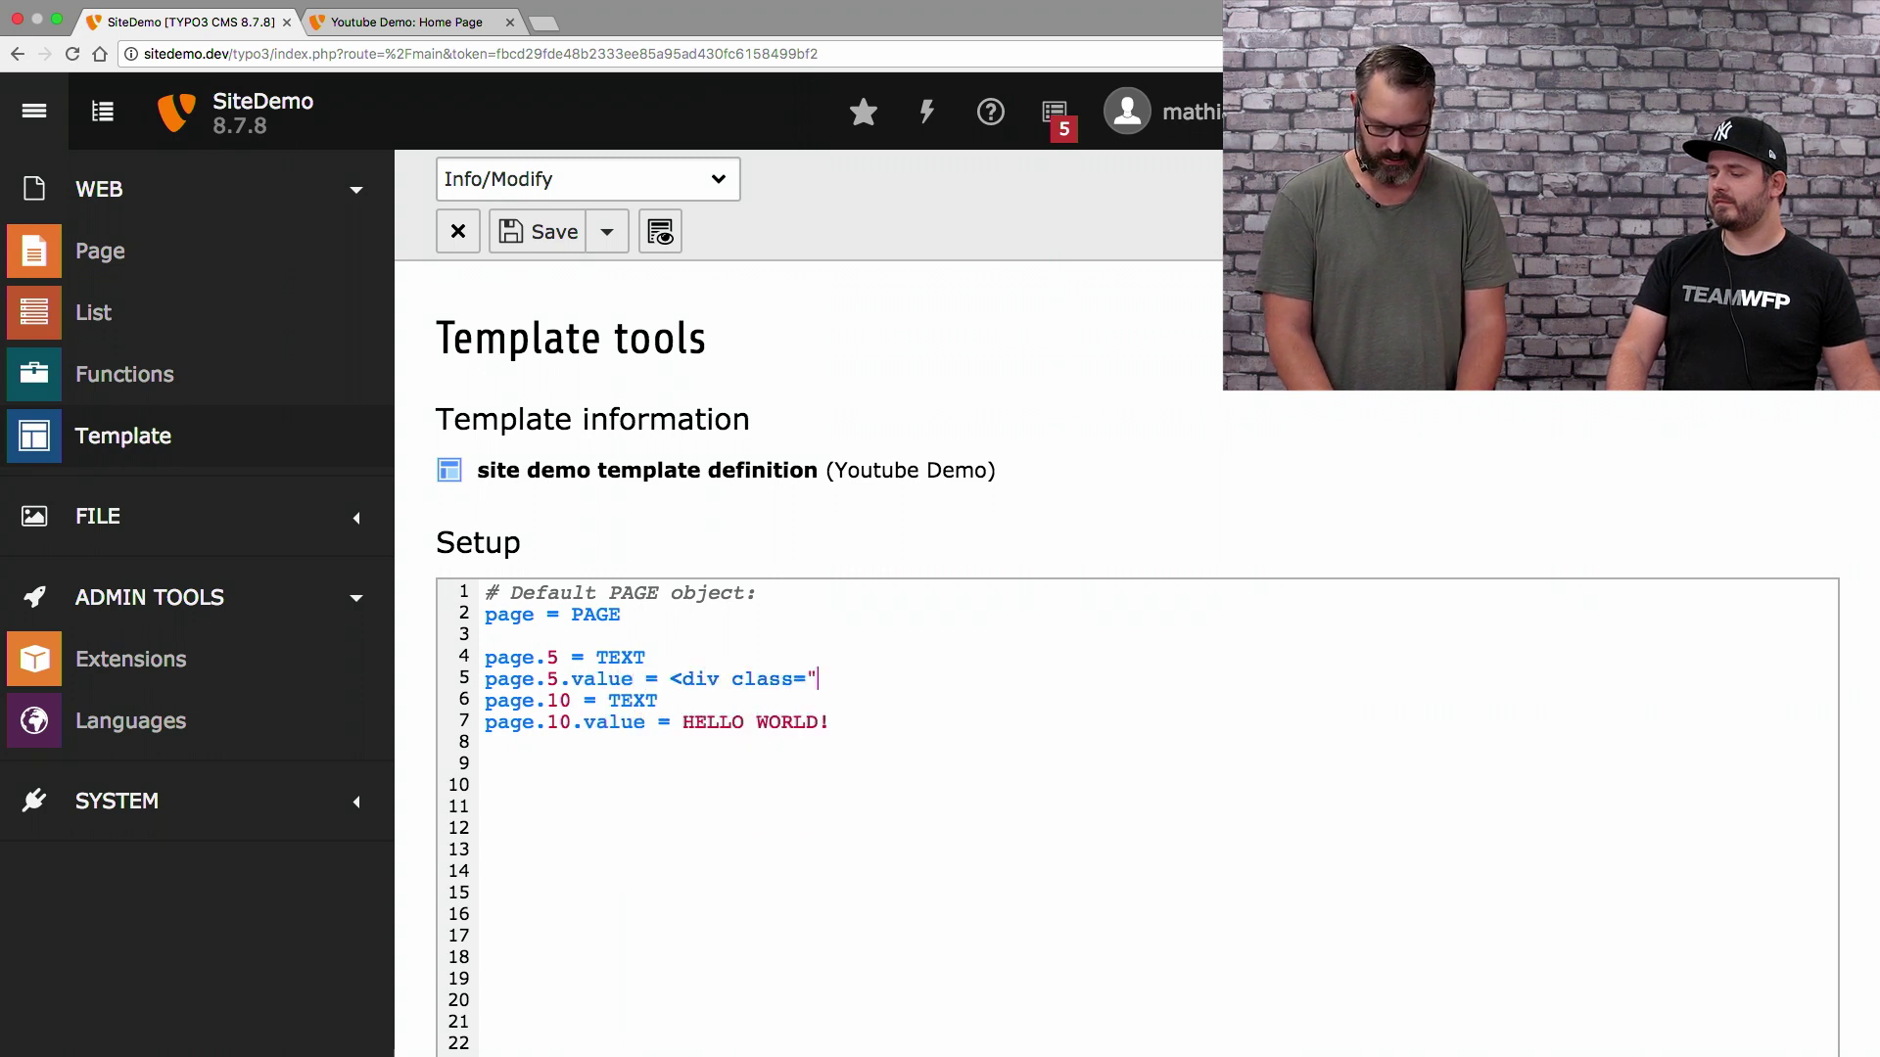
{"action": "type", "text": "no-clae"}
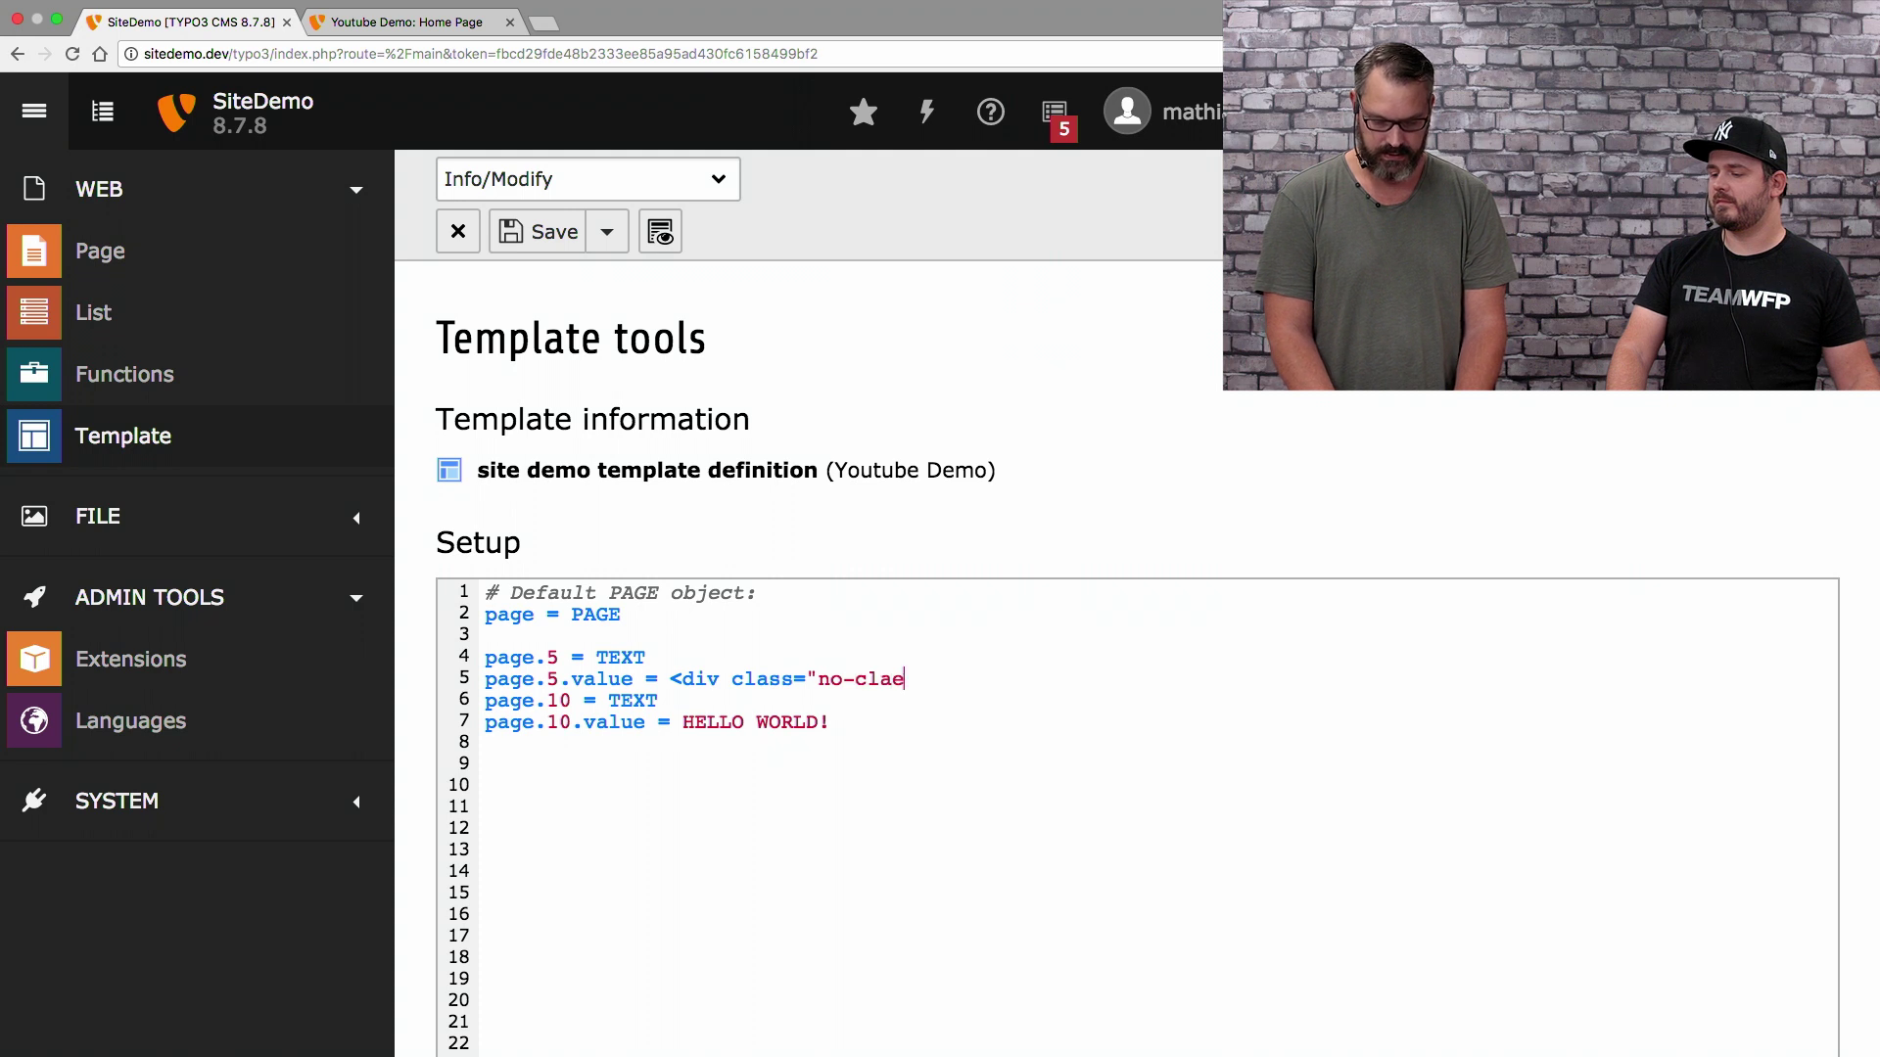
{"action": "key", "text": "BackSpace"}
Add page.20 = TEXT with value </div> to close the div
{"action": "type", "text": "ss\">"}
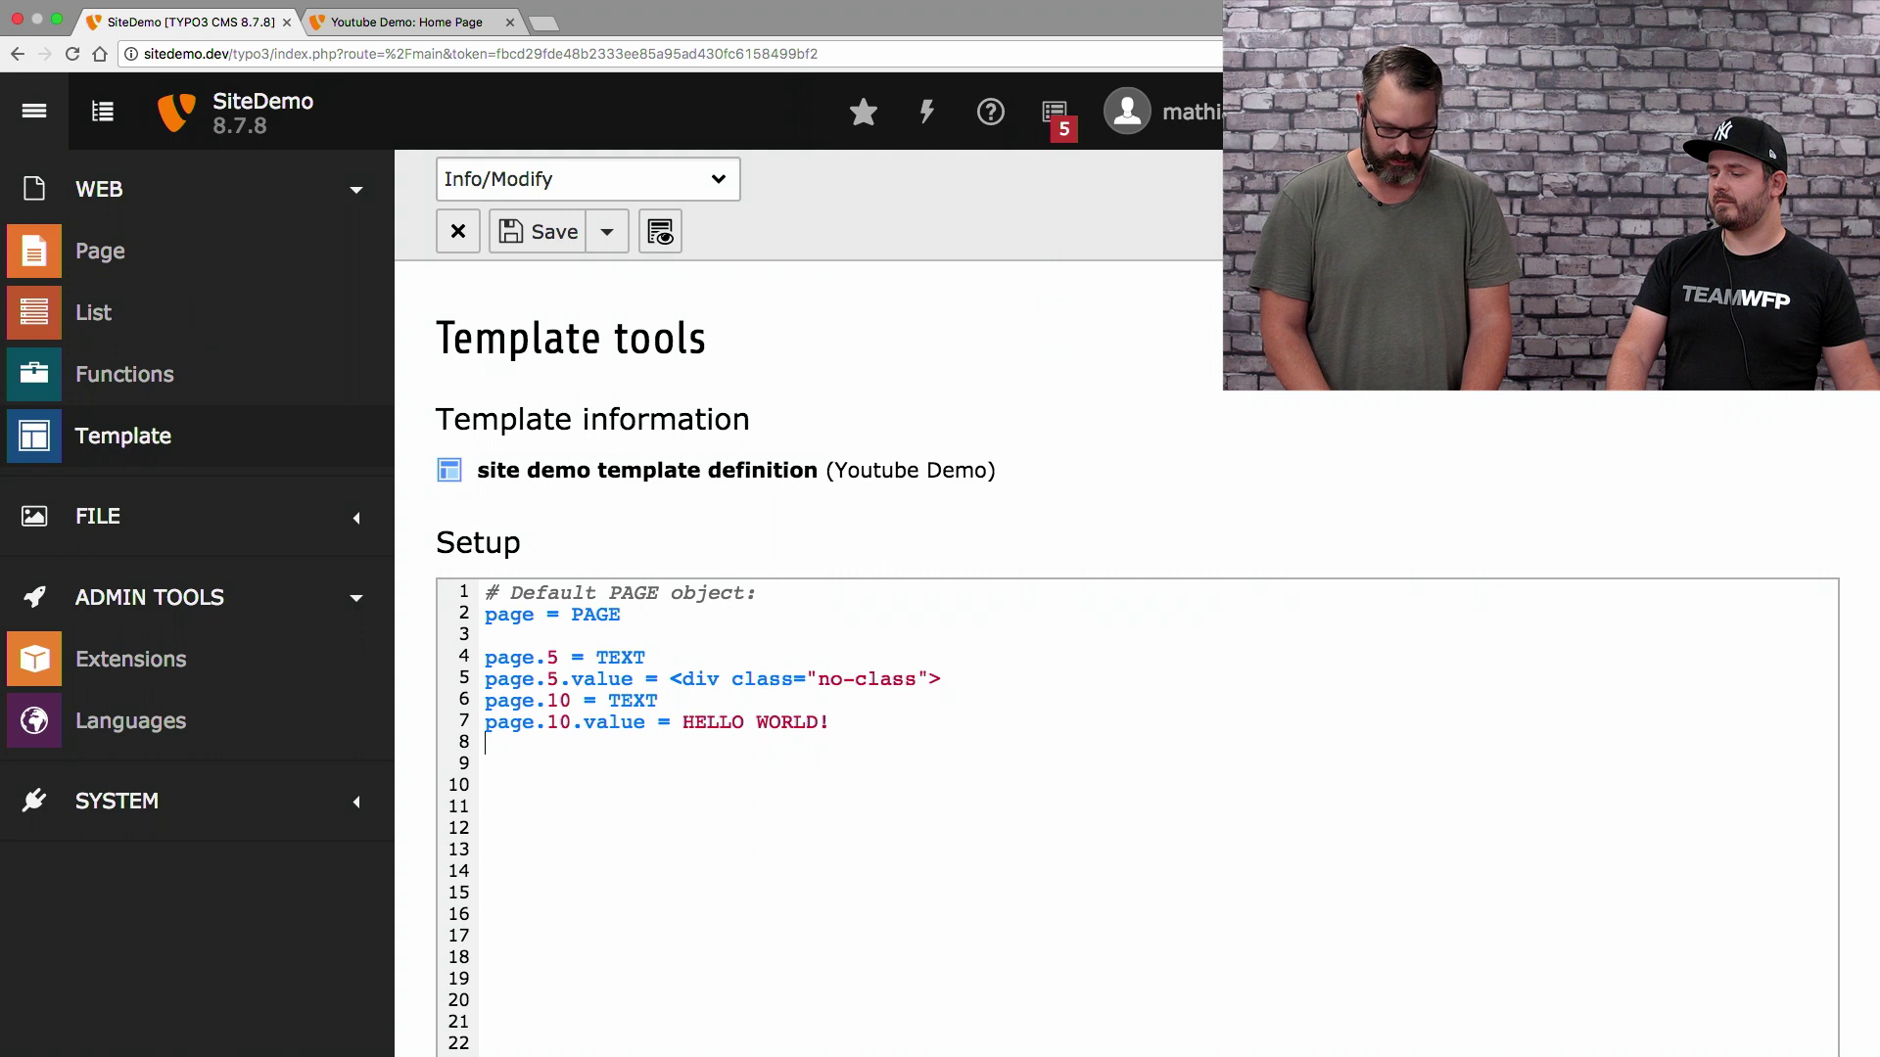
{"action": "type", "text": "page.20"}
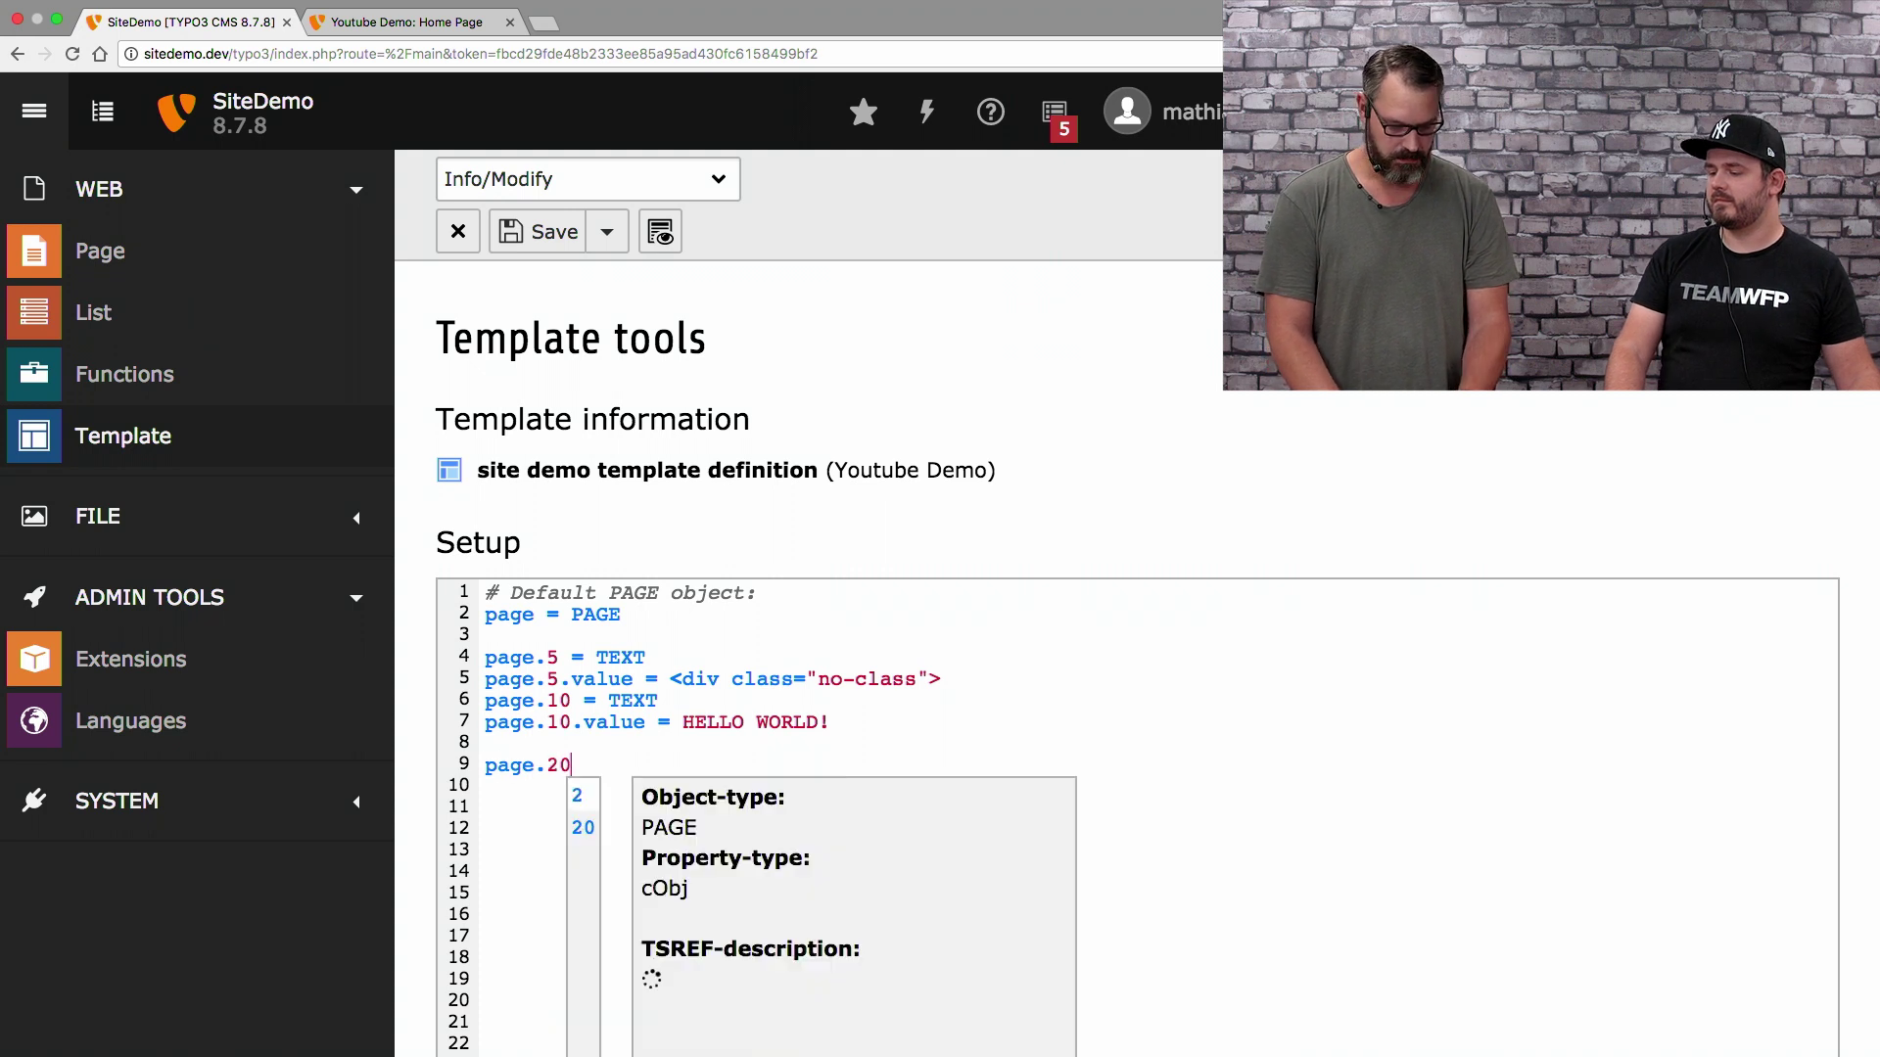
{"action": "type", "text": " = TEXT"}
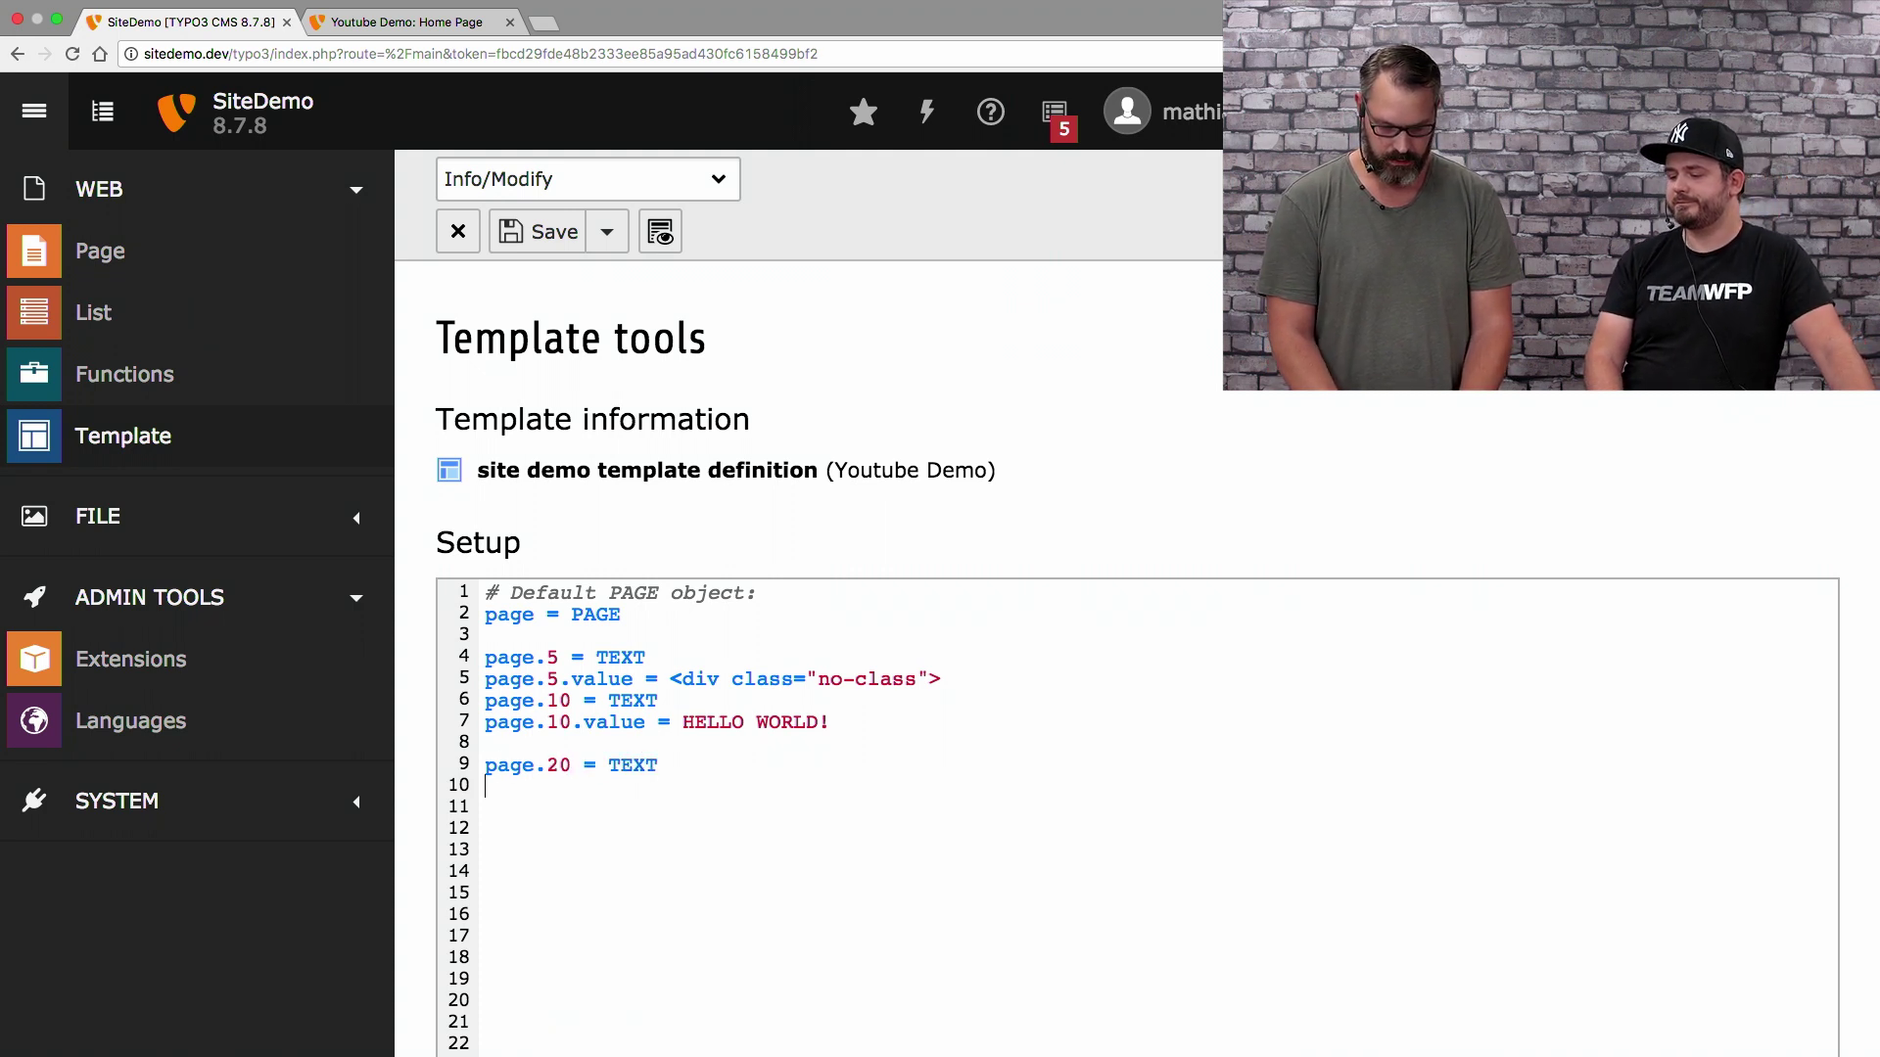
{"action": "key", "text": "Return"}
{"action": "type", "text": "page.20."}
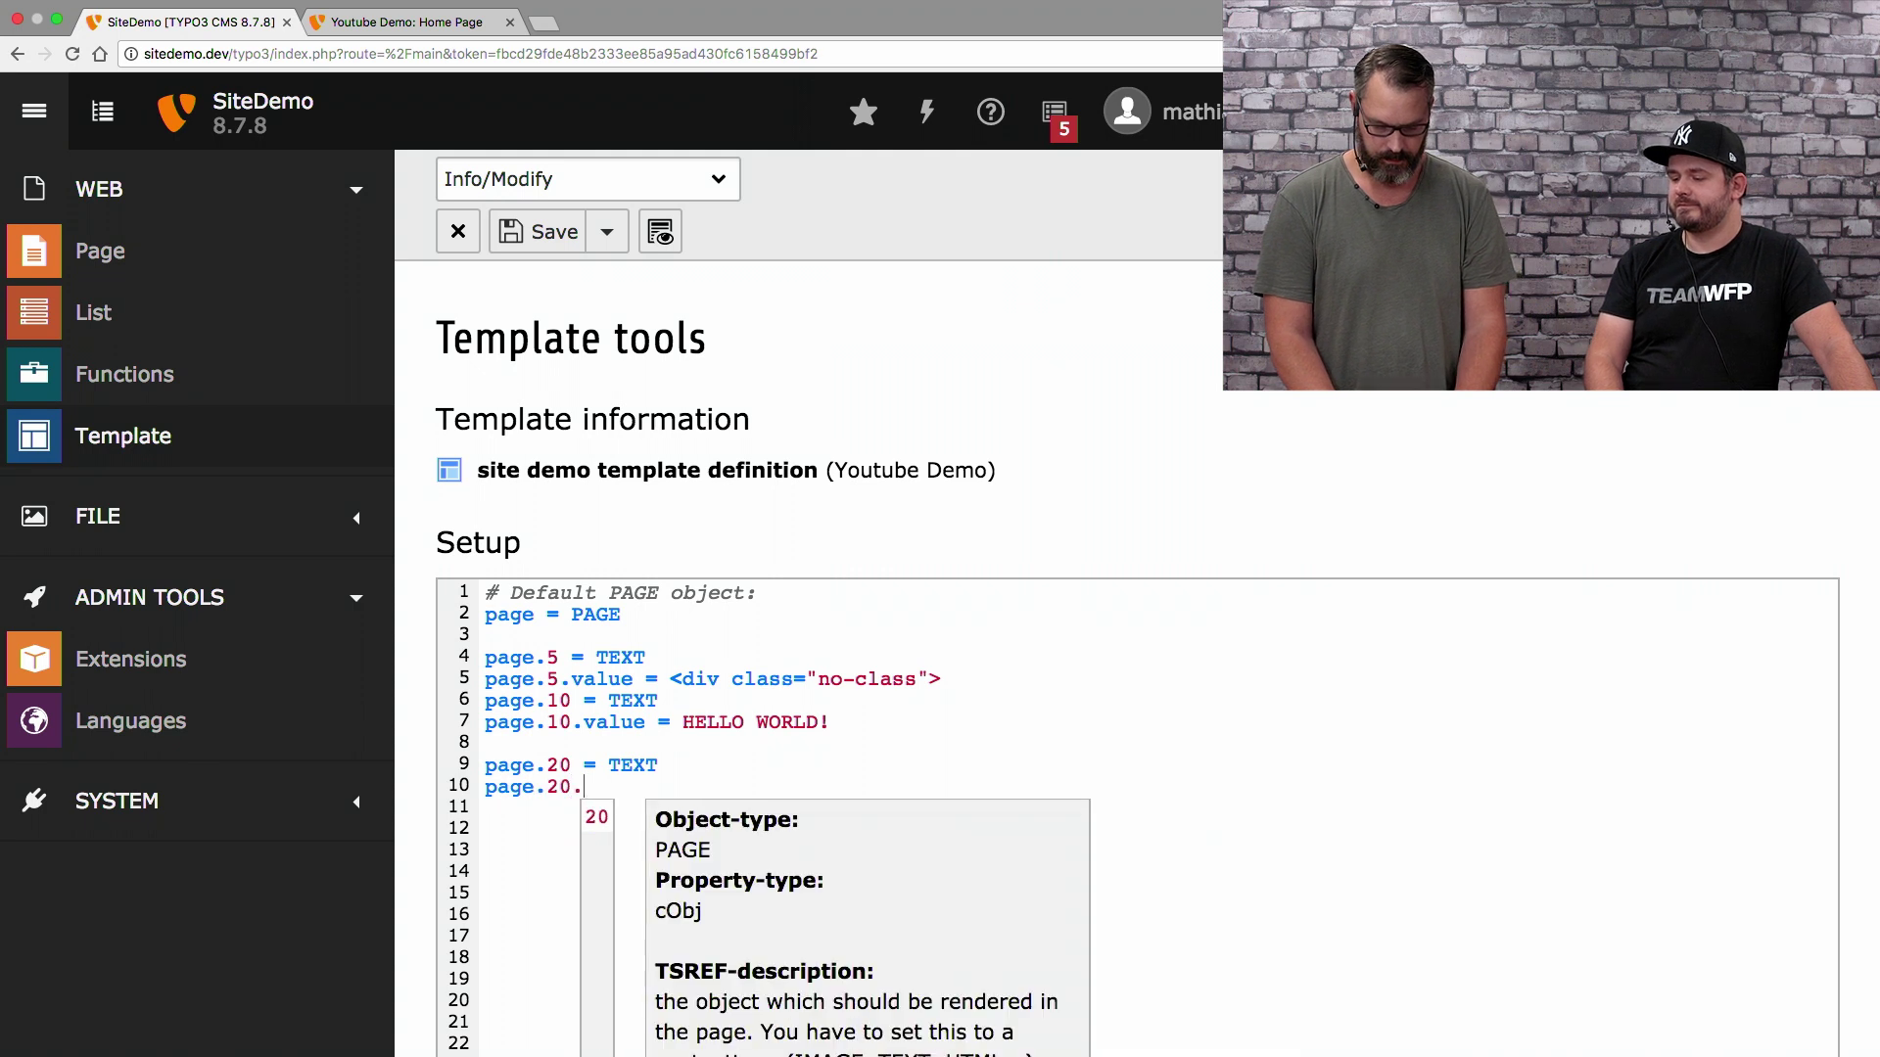
{"action": "type", "text": "value = </d"}
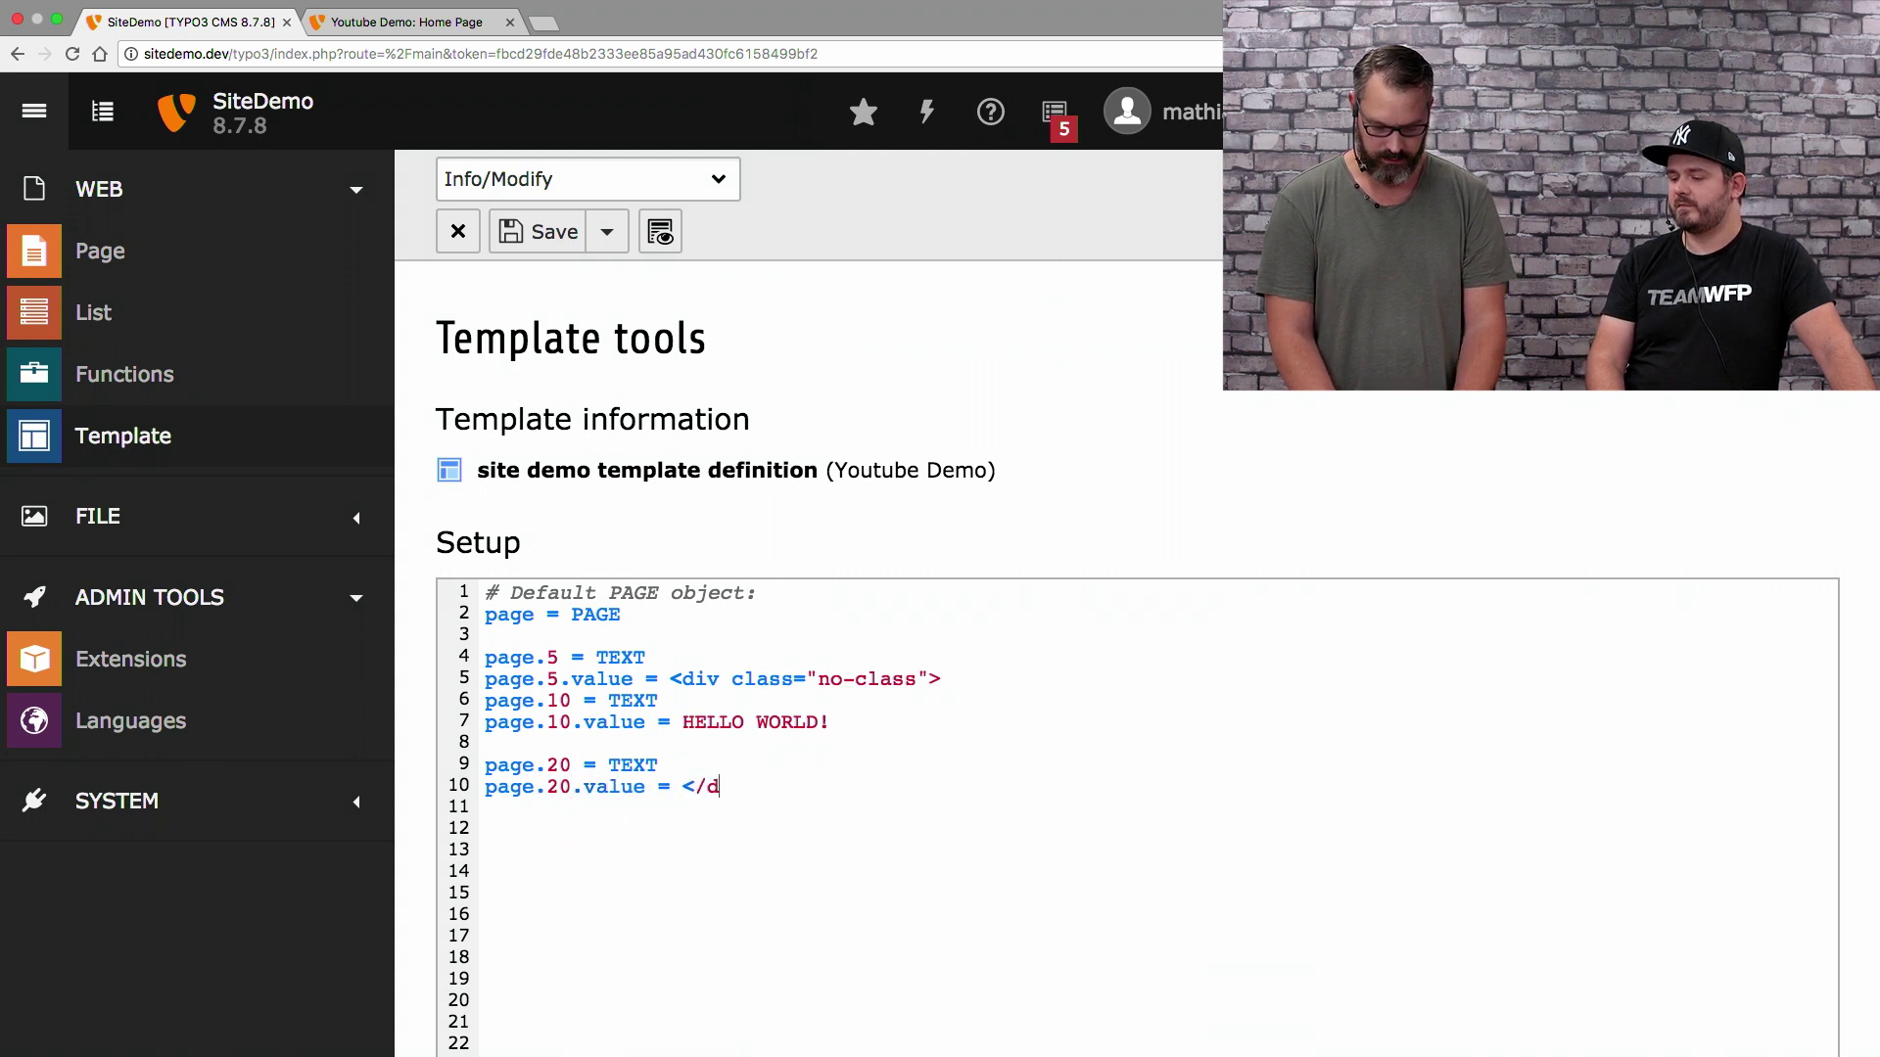
{"action": "type", "text": "iv>"}
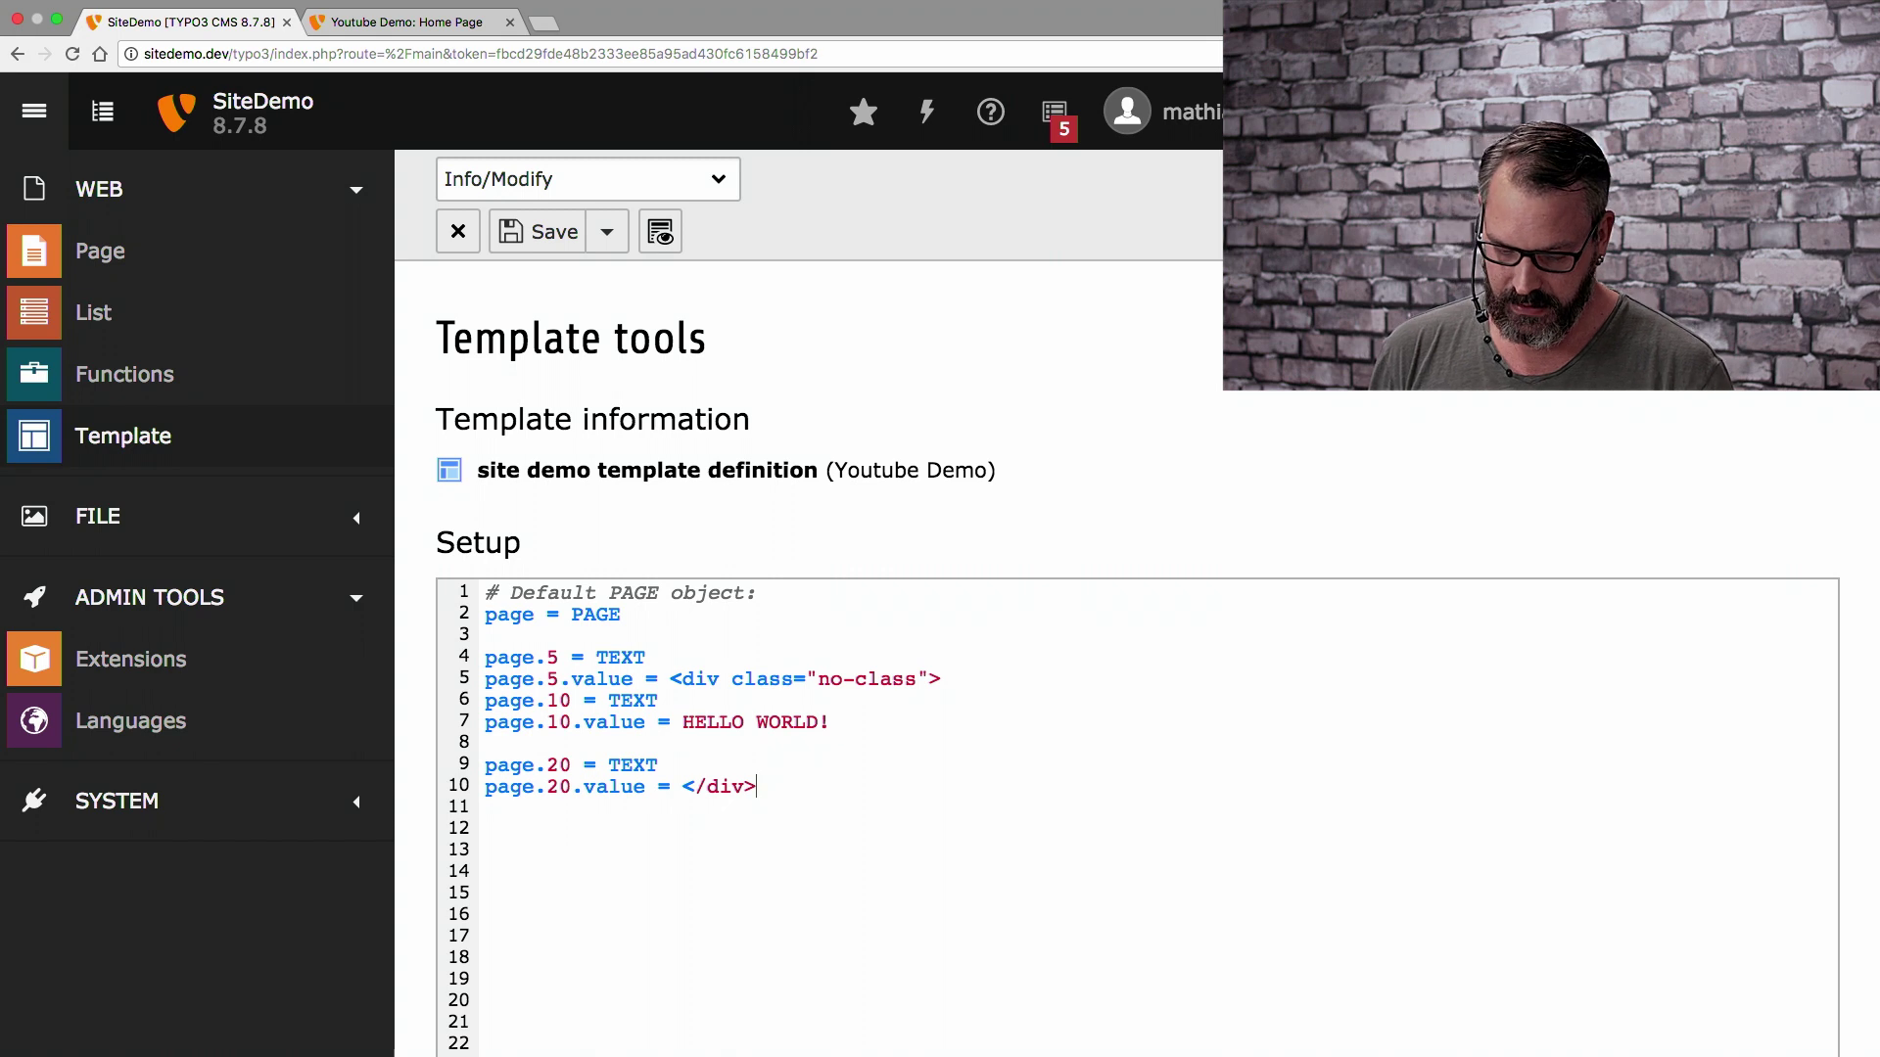
Save the edited template setup
{"action": "left_click", "coordinate": [548, 233]}
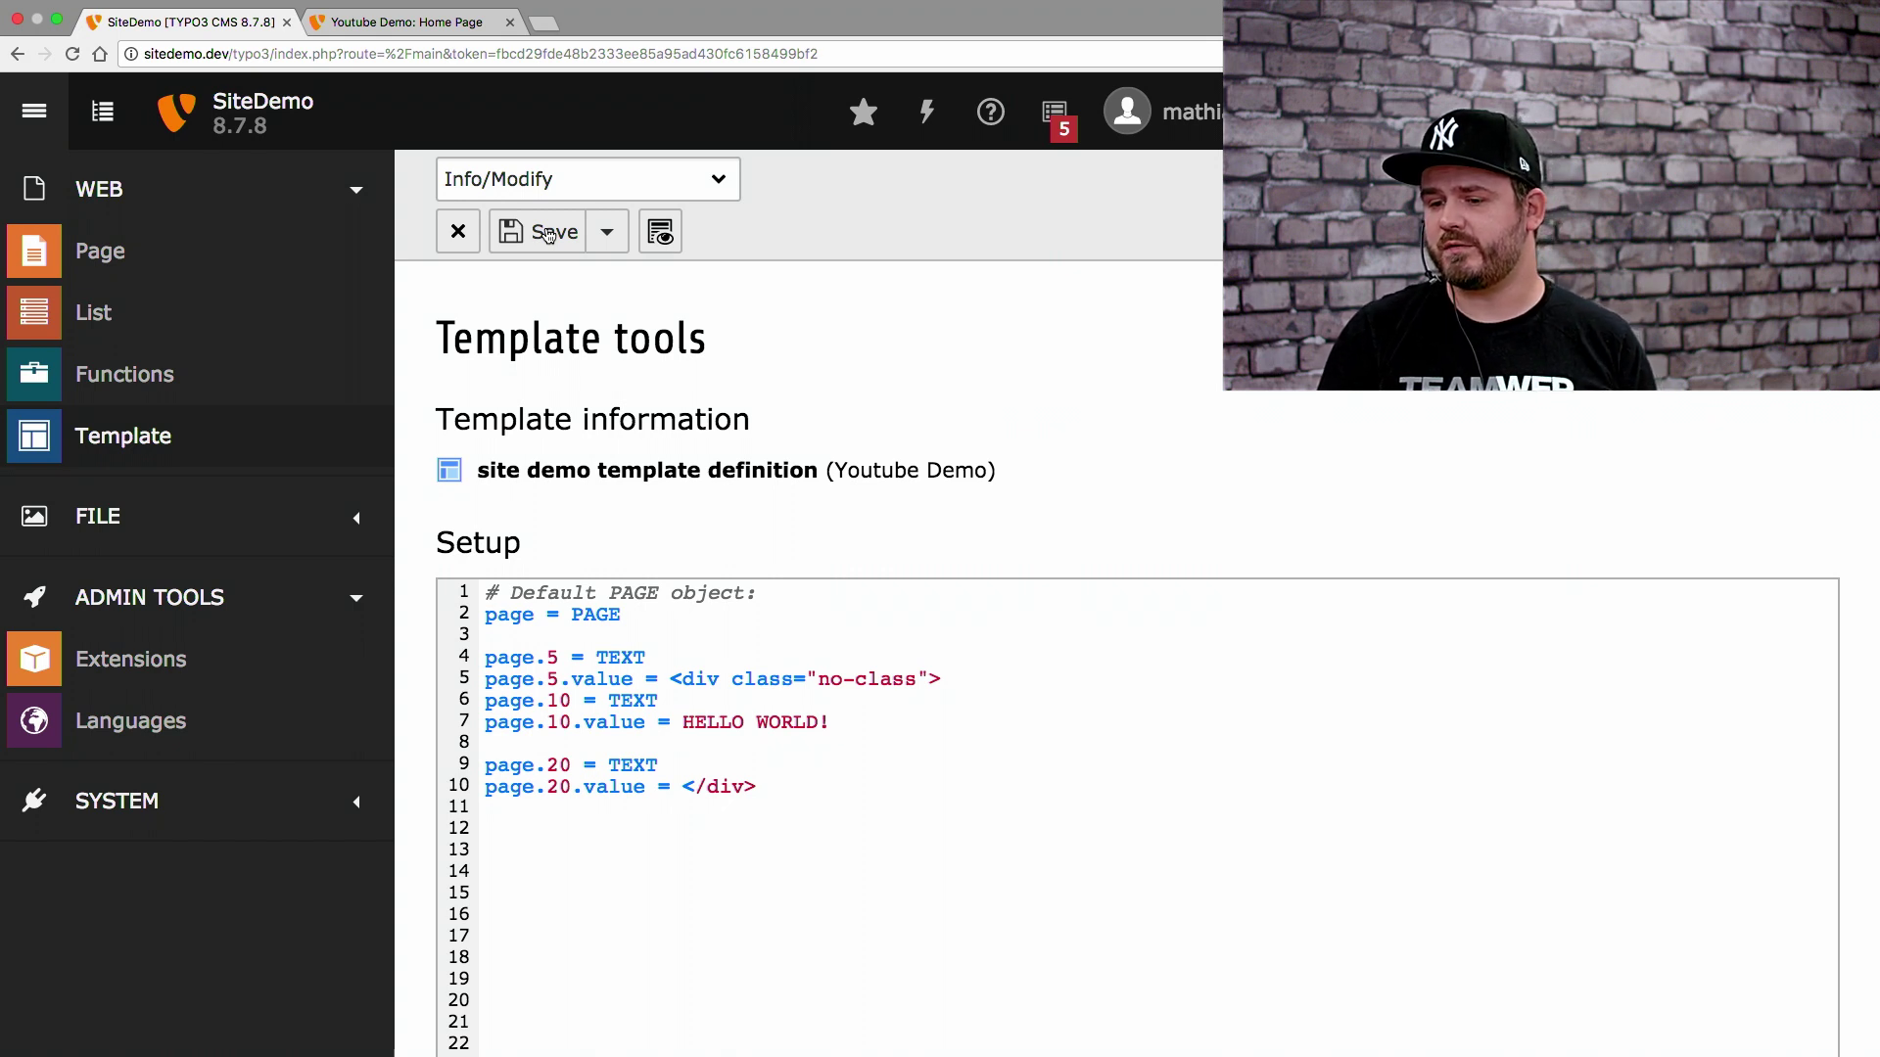
Start a new browser tab for the sitepackage builder
{"action": "key", "text": "super+t"}
Load sitepackagebuilder.com/new/ and pick Fluid Styled Content as the base package
{"action": "type", "text": "sitp"}
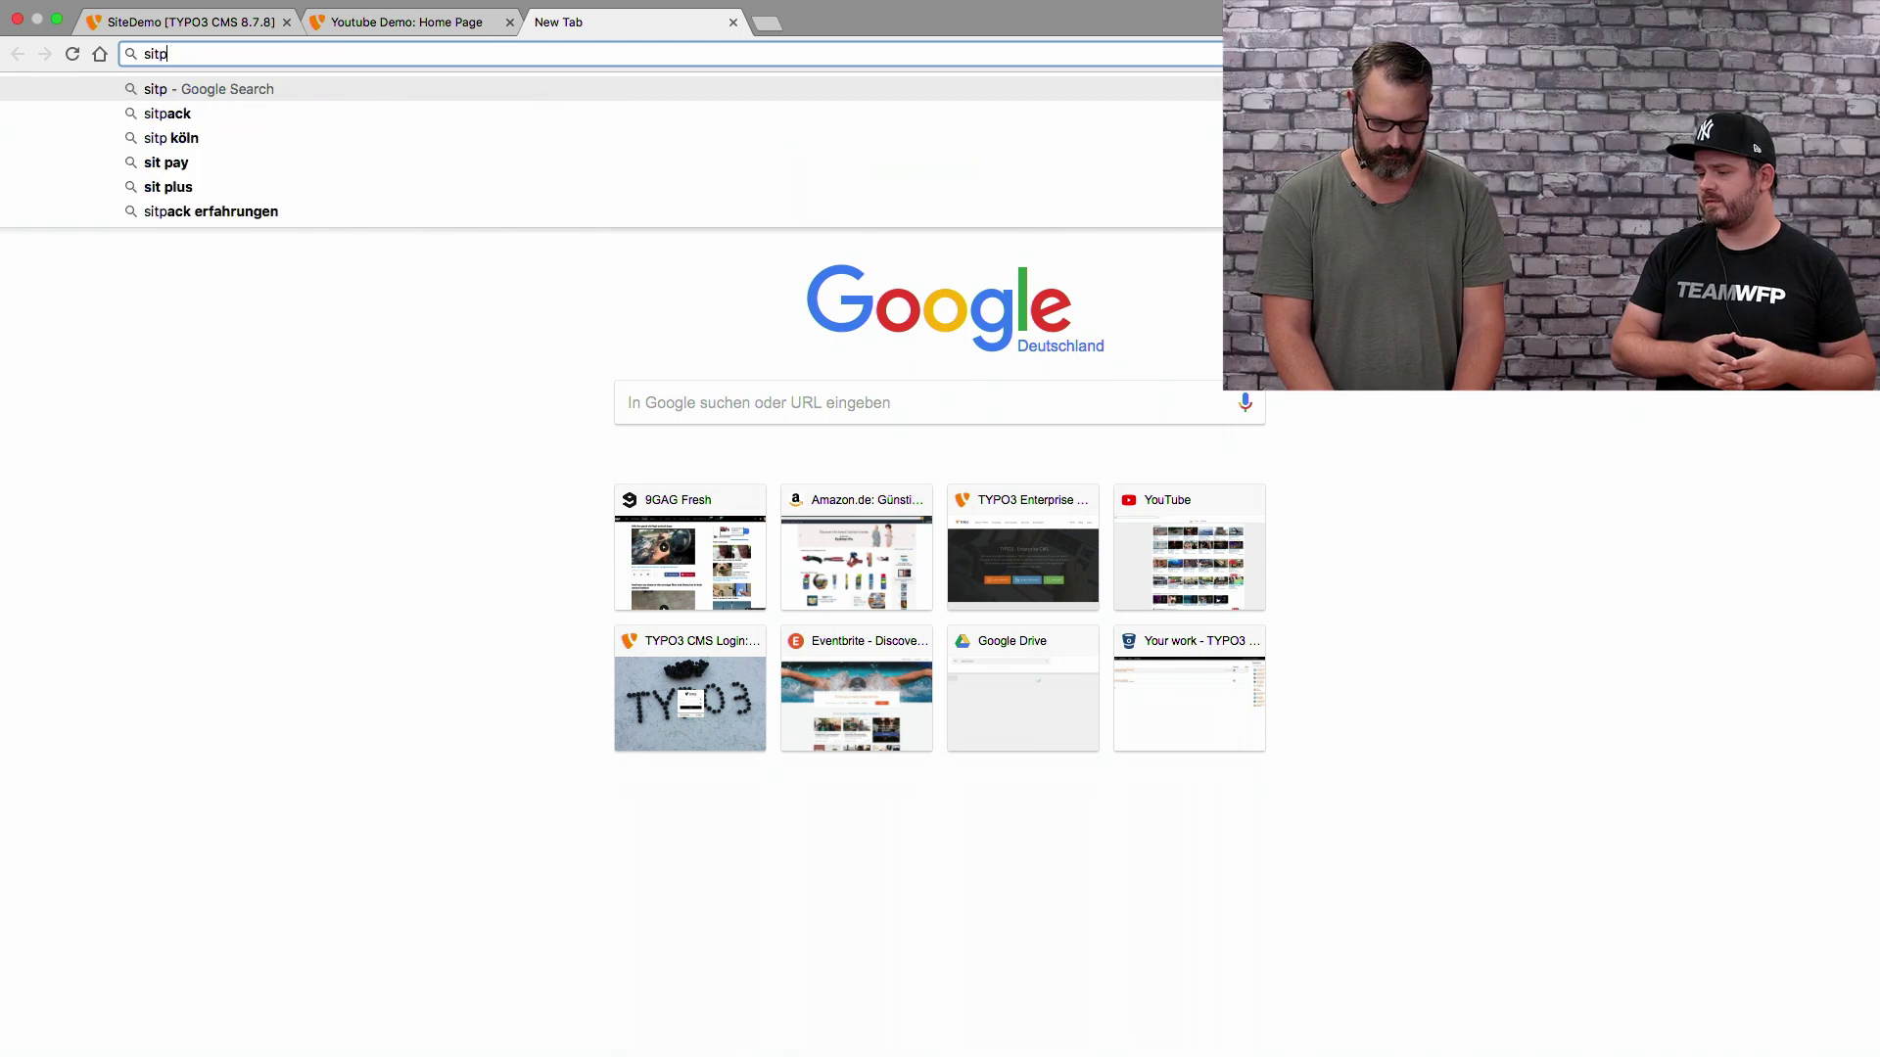
{"action": "key", "text": "BackSpace"}
{"action": "key", "text": "Down"}
{"action": "key", "text": "Return"}
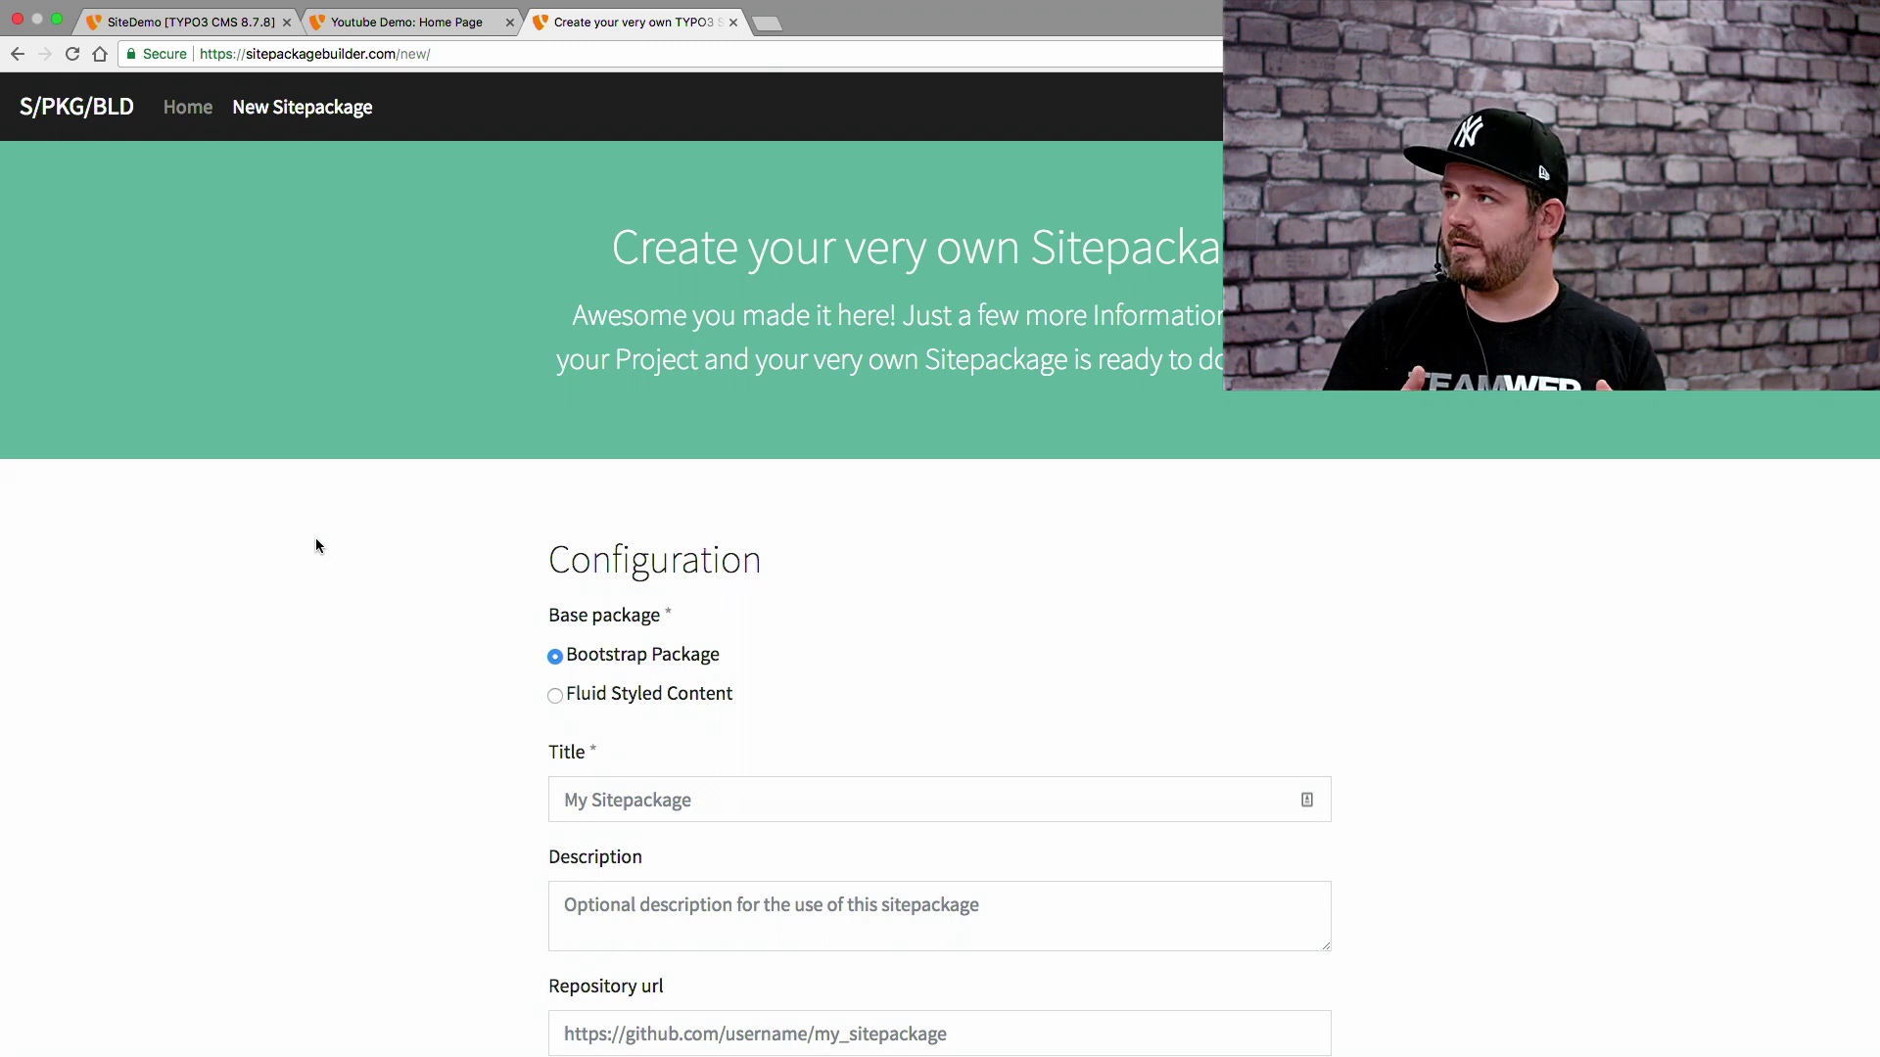
{"action": "scroll", "coordinate": [316, 539], "scroll_direction": "down", "scroll_amount": 3}
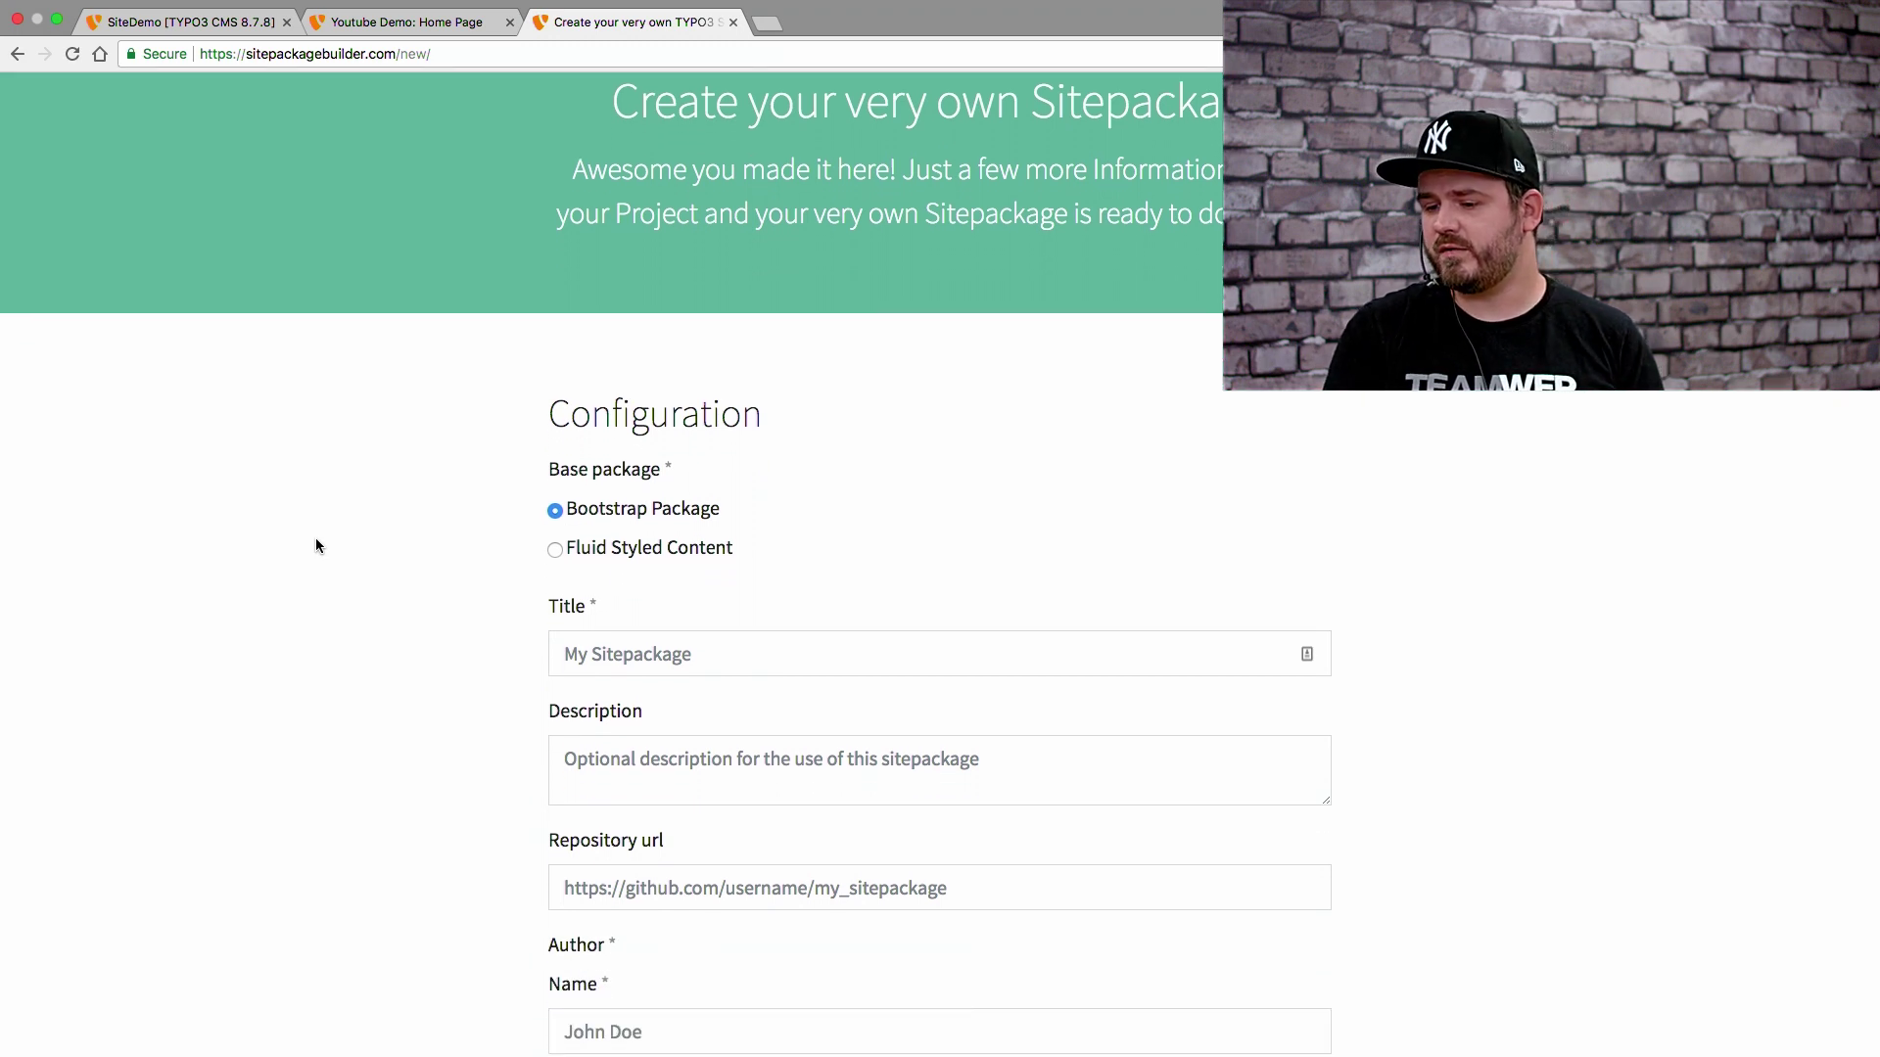
{"action": "left_click", "coordinate": [579, 554]}
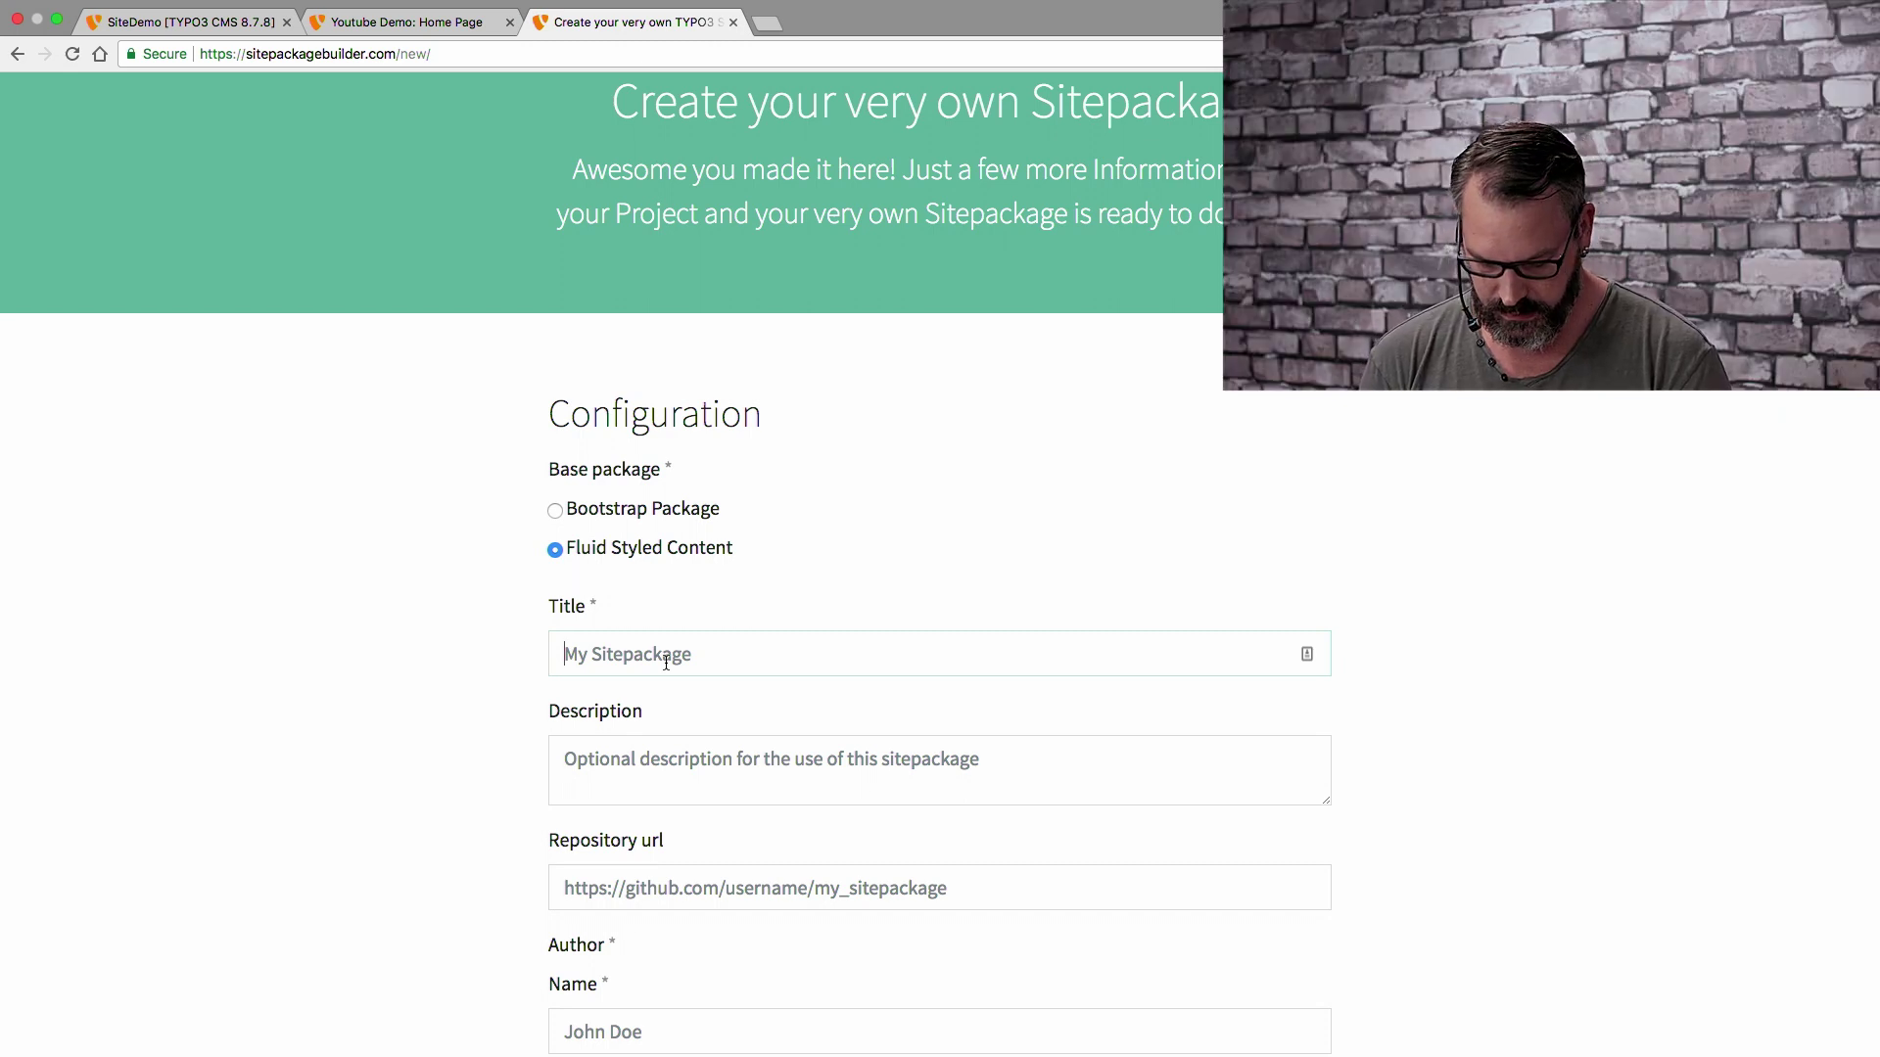
{"action": "left_click", "coordinate": [666, 663]}
{"action": "type", "text": "Youtube Demo"}
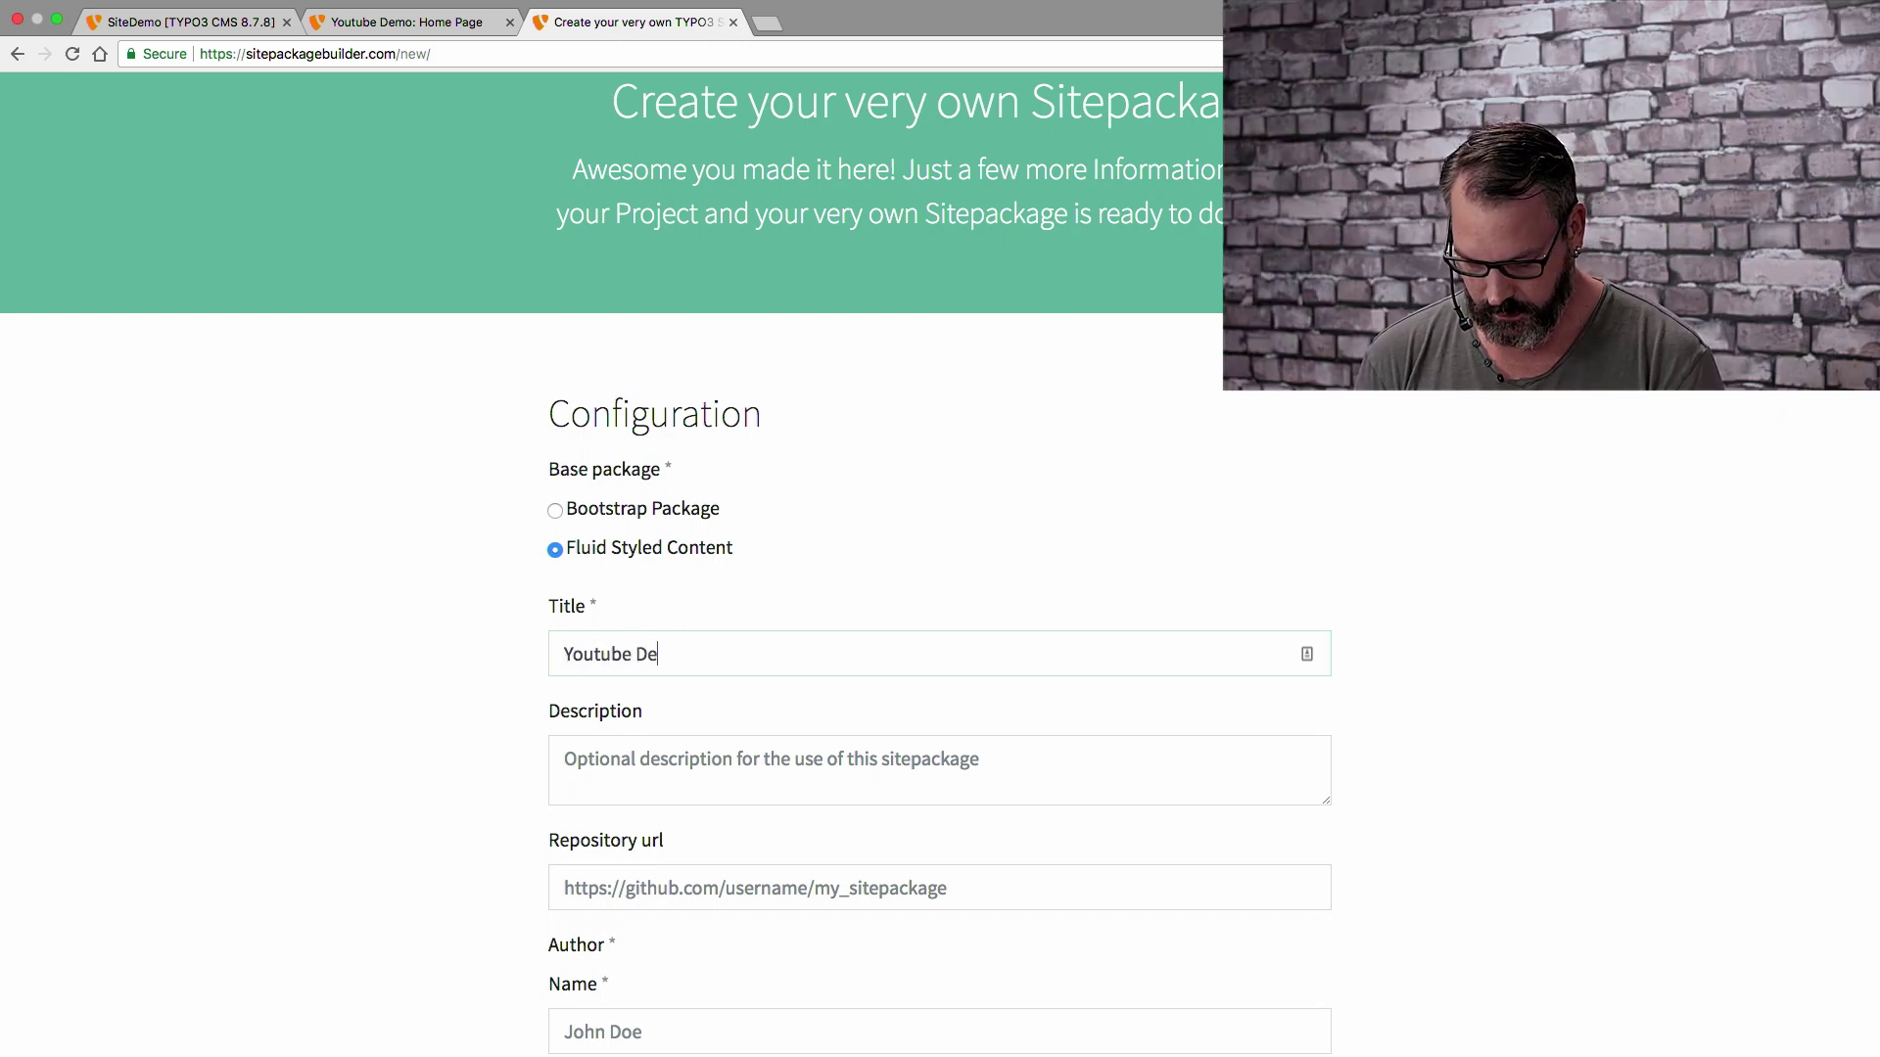
{"action": "key", "text": "Tab"}
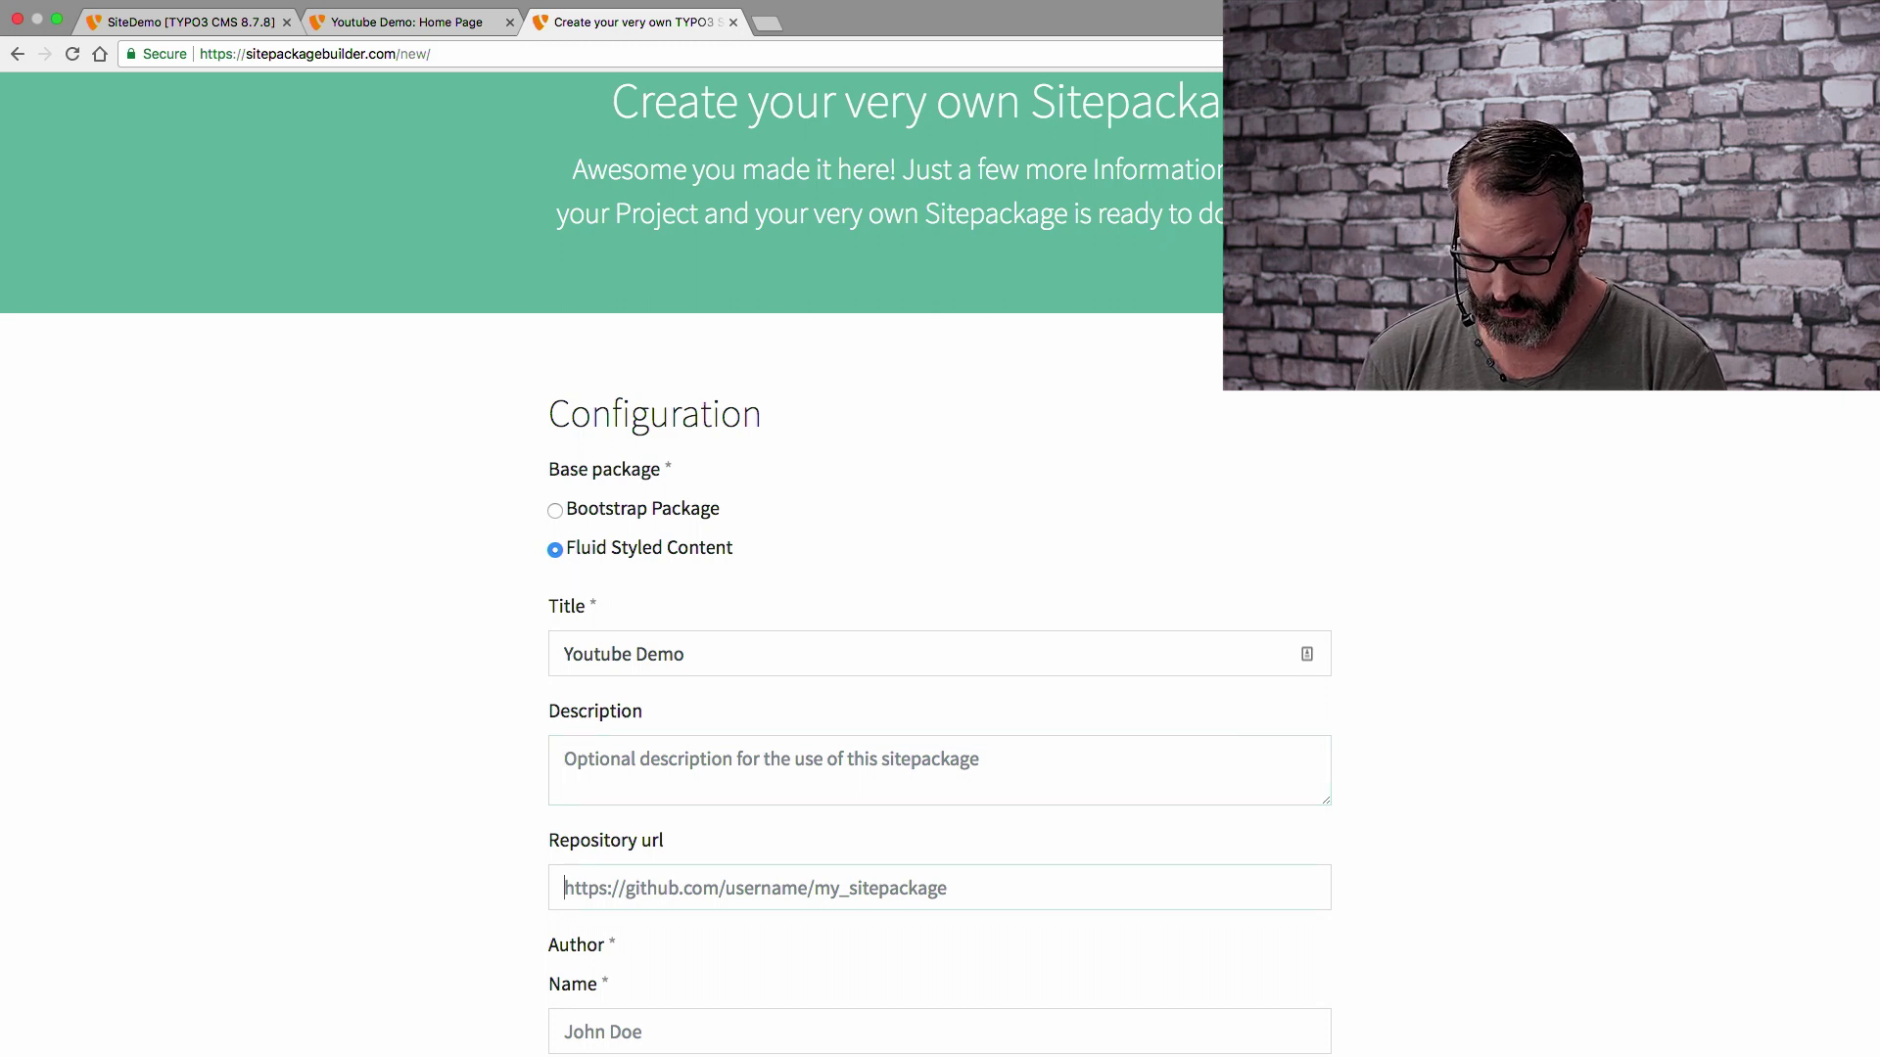
{"action": "scroll", "coordinate": [643, 772], "scroll_direction": "down", "scroll_amount": 5}
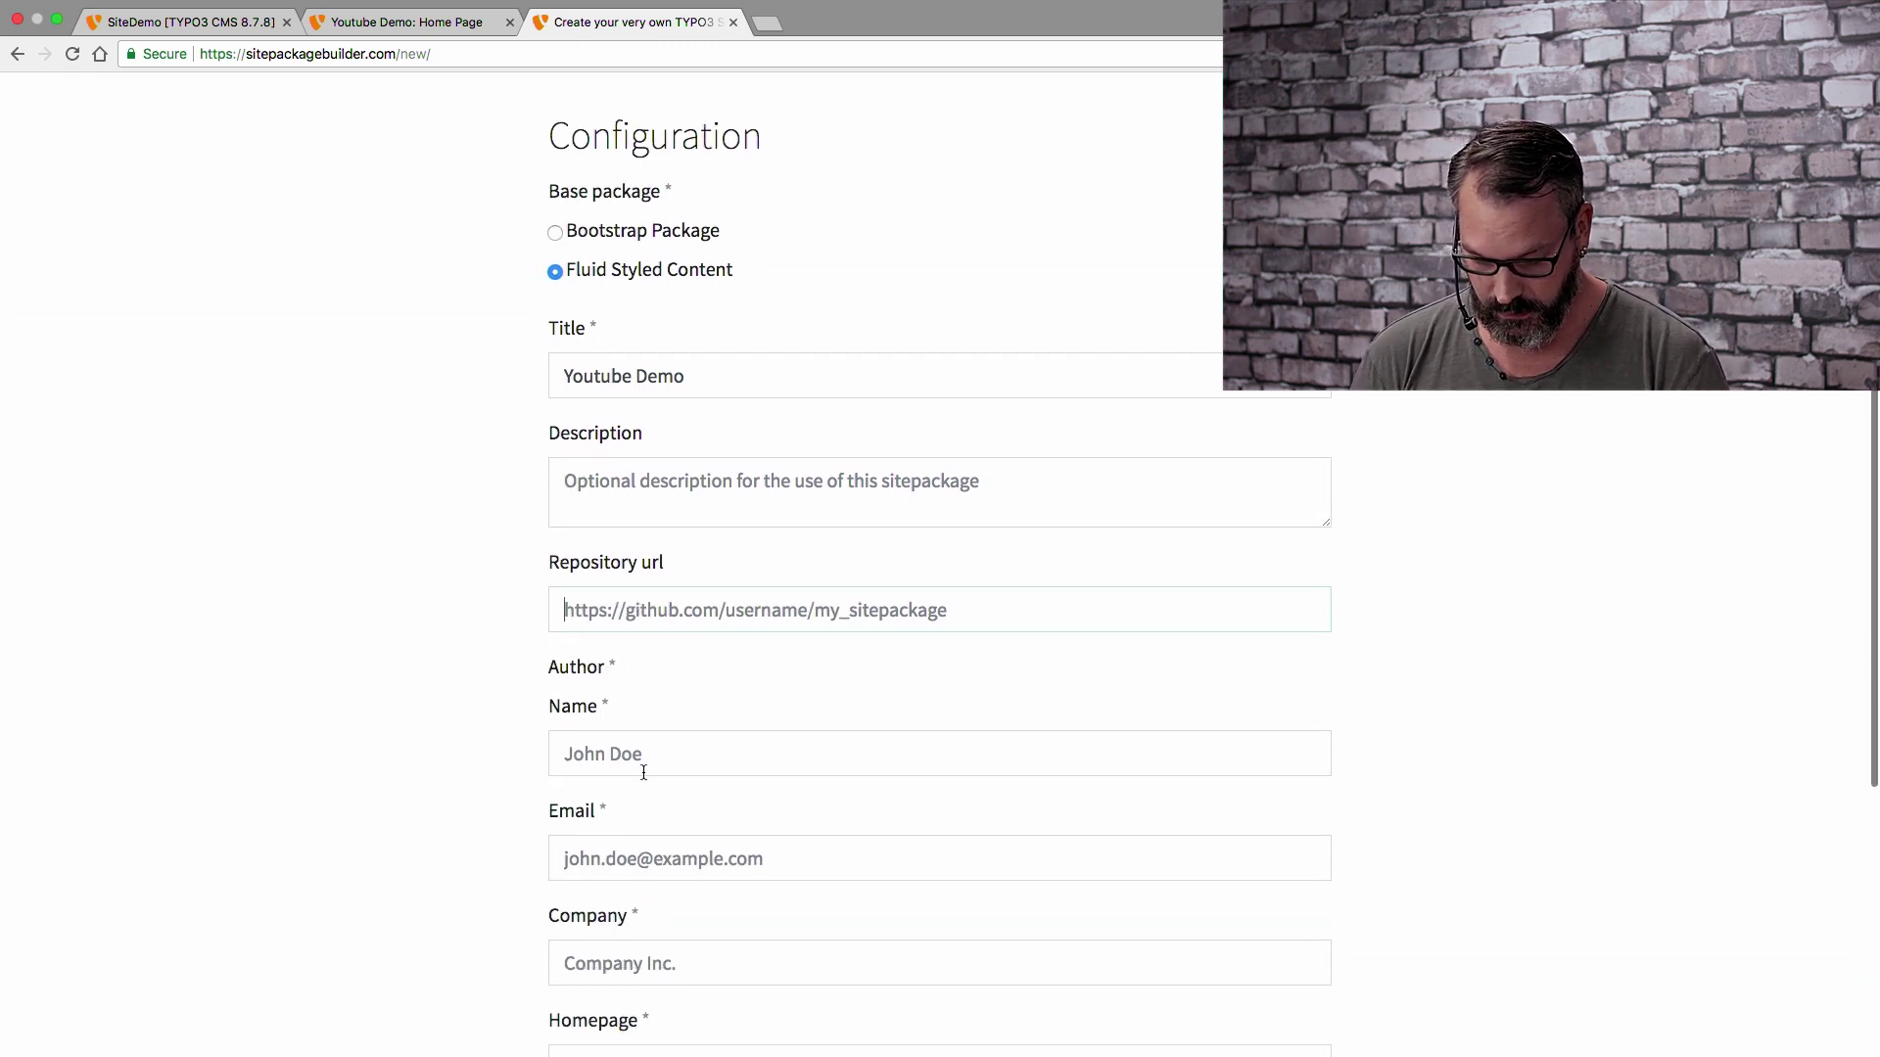
{"action": "type", "text": "Regular"}
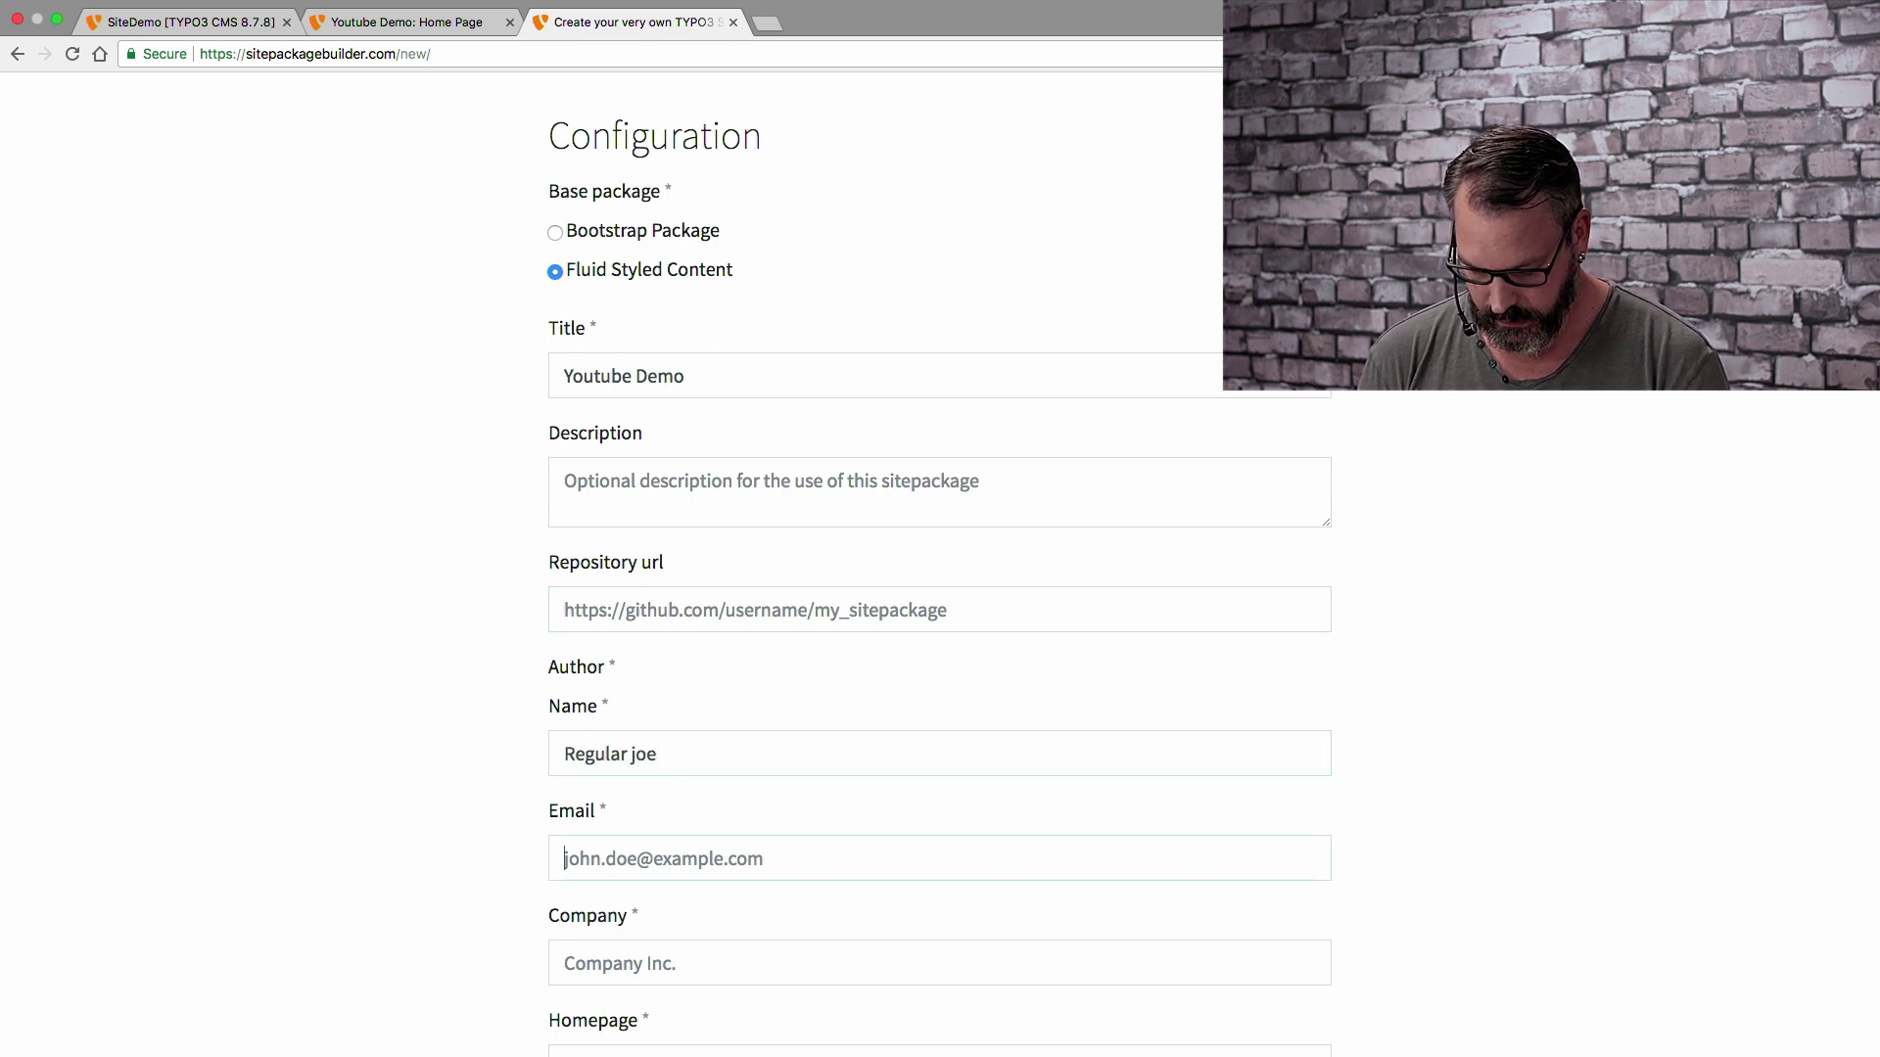
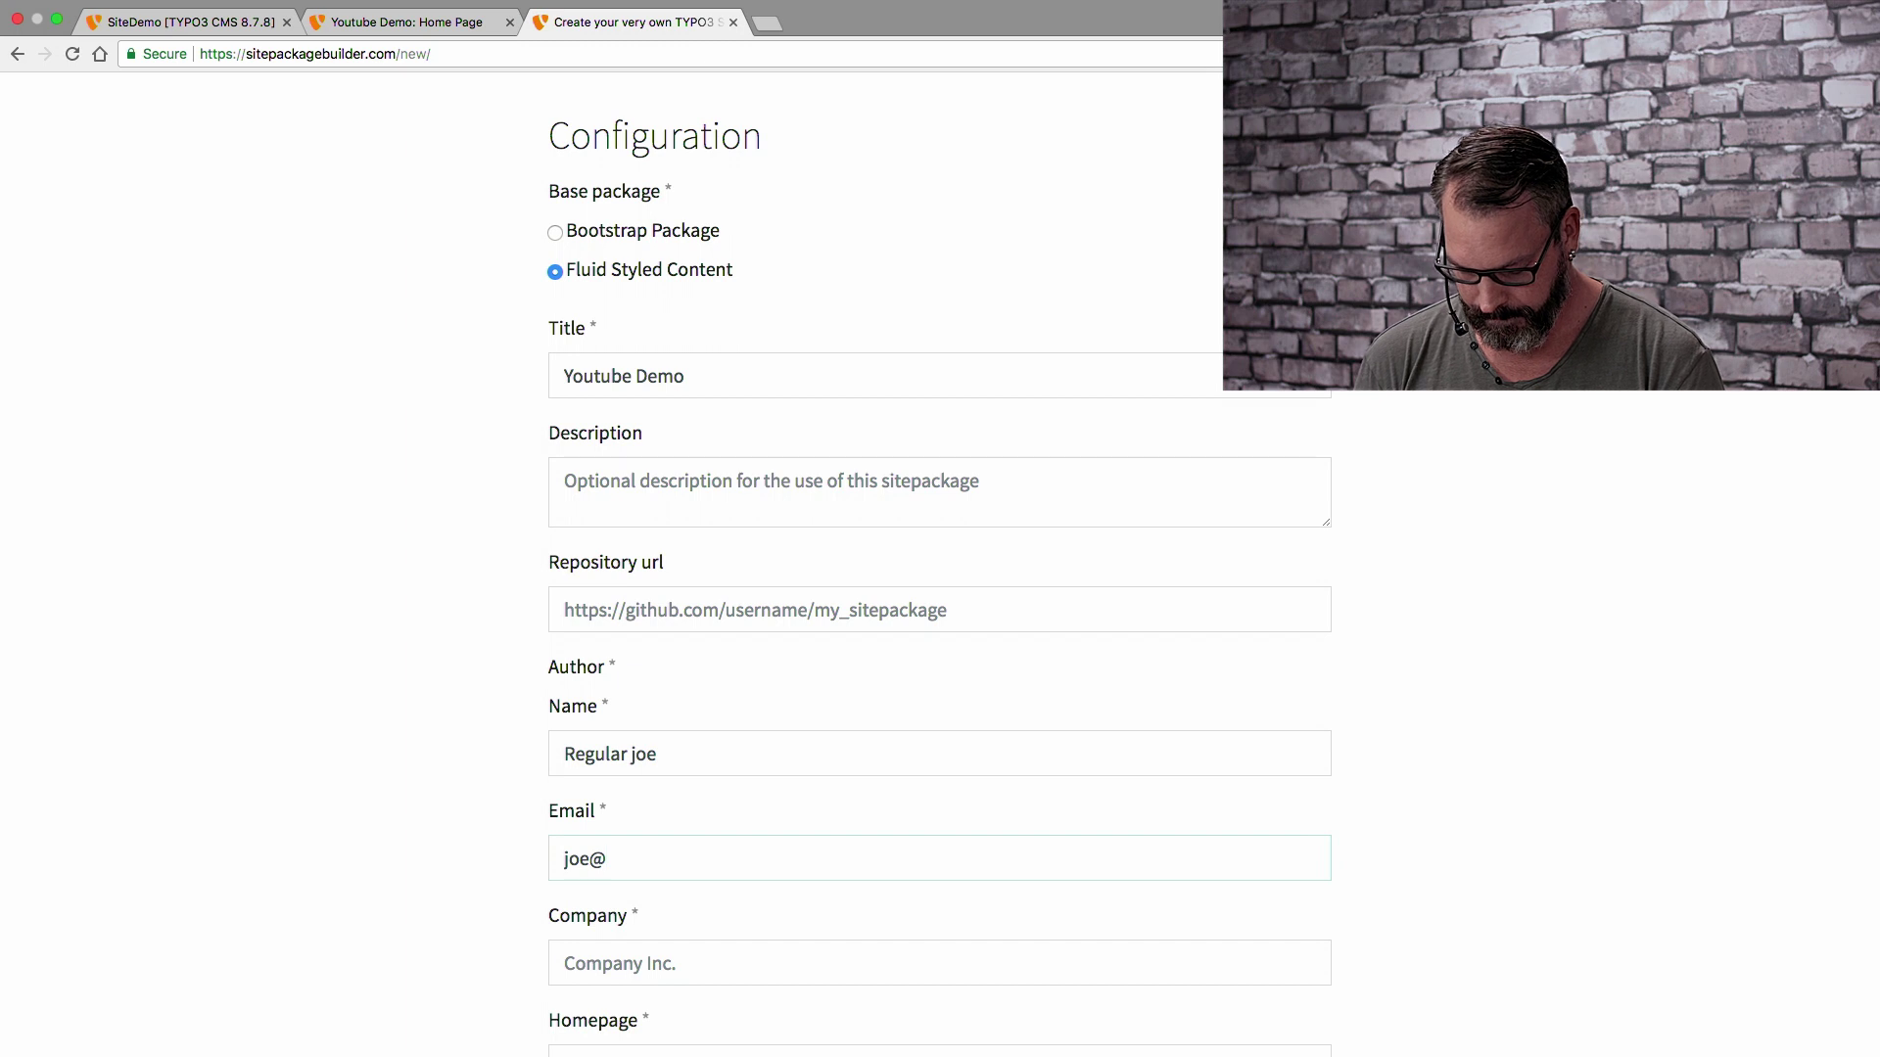
{"action": "key", "text": "Tab"}
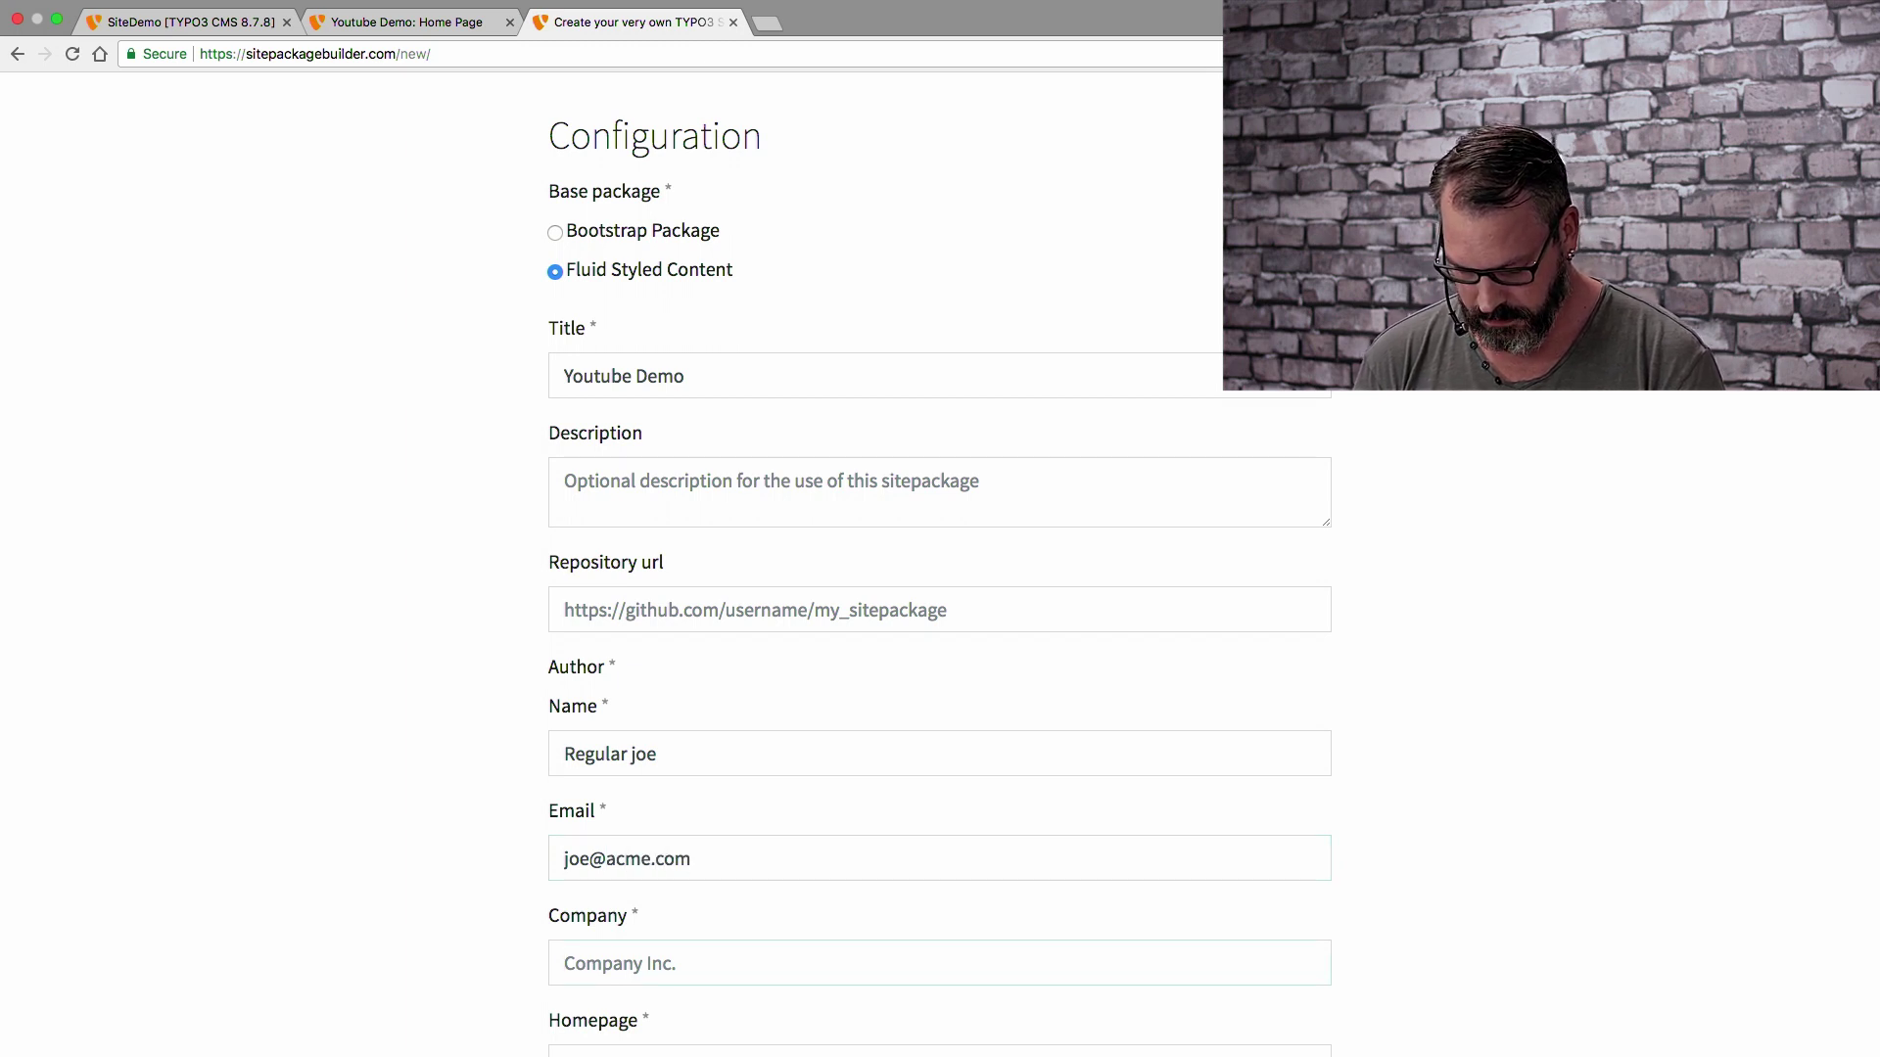
{"action": "type", "text": "Acme"}
{"action": "scroll", "coordinate": [203, 1010], "scroll_direction": "down", "scroll_amount": 3}
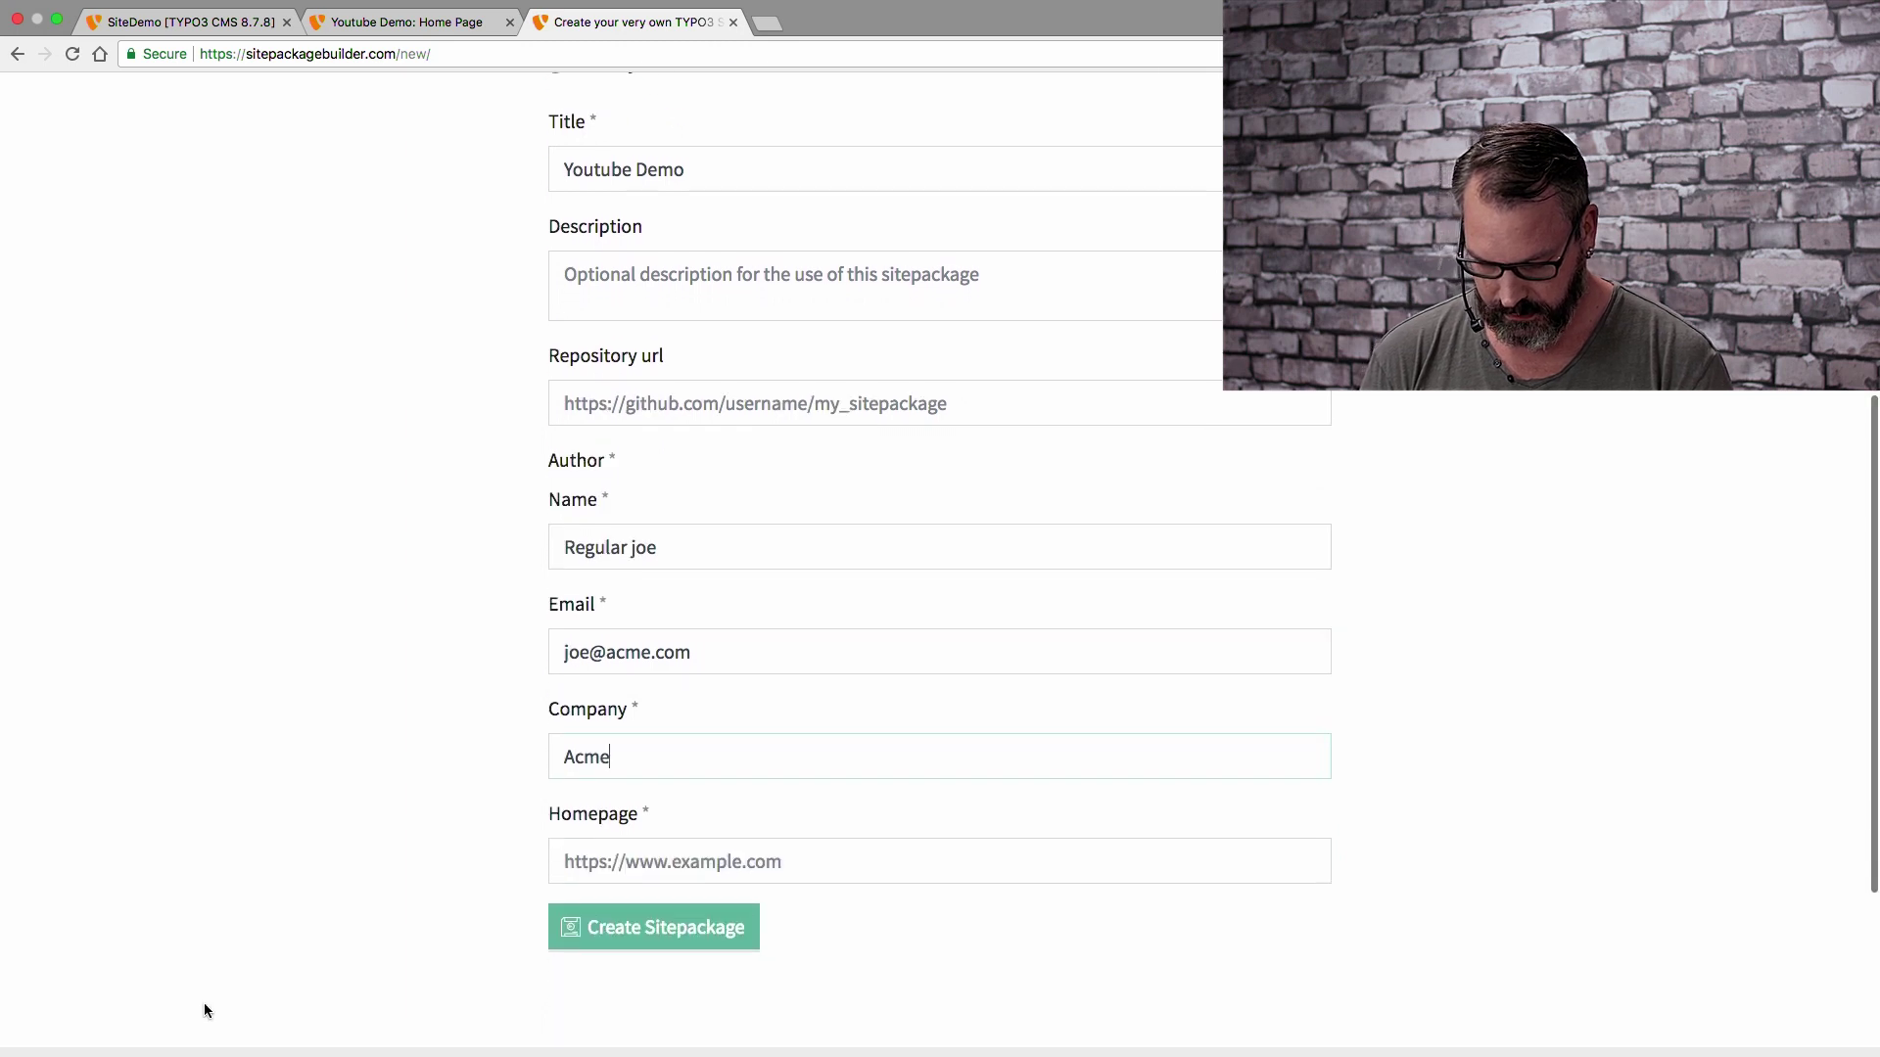
{"action": "type", "text": "https"}
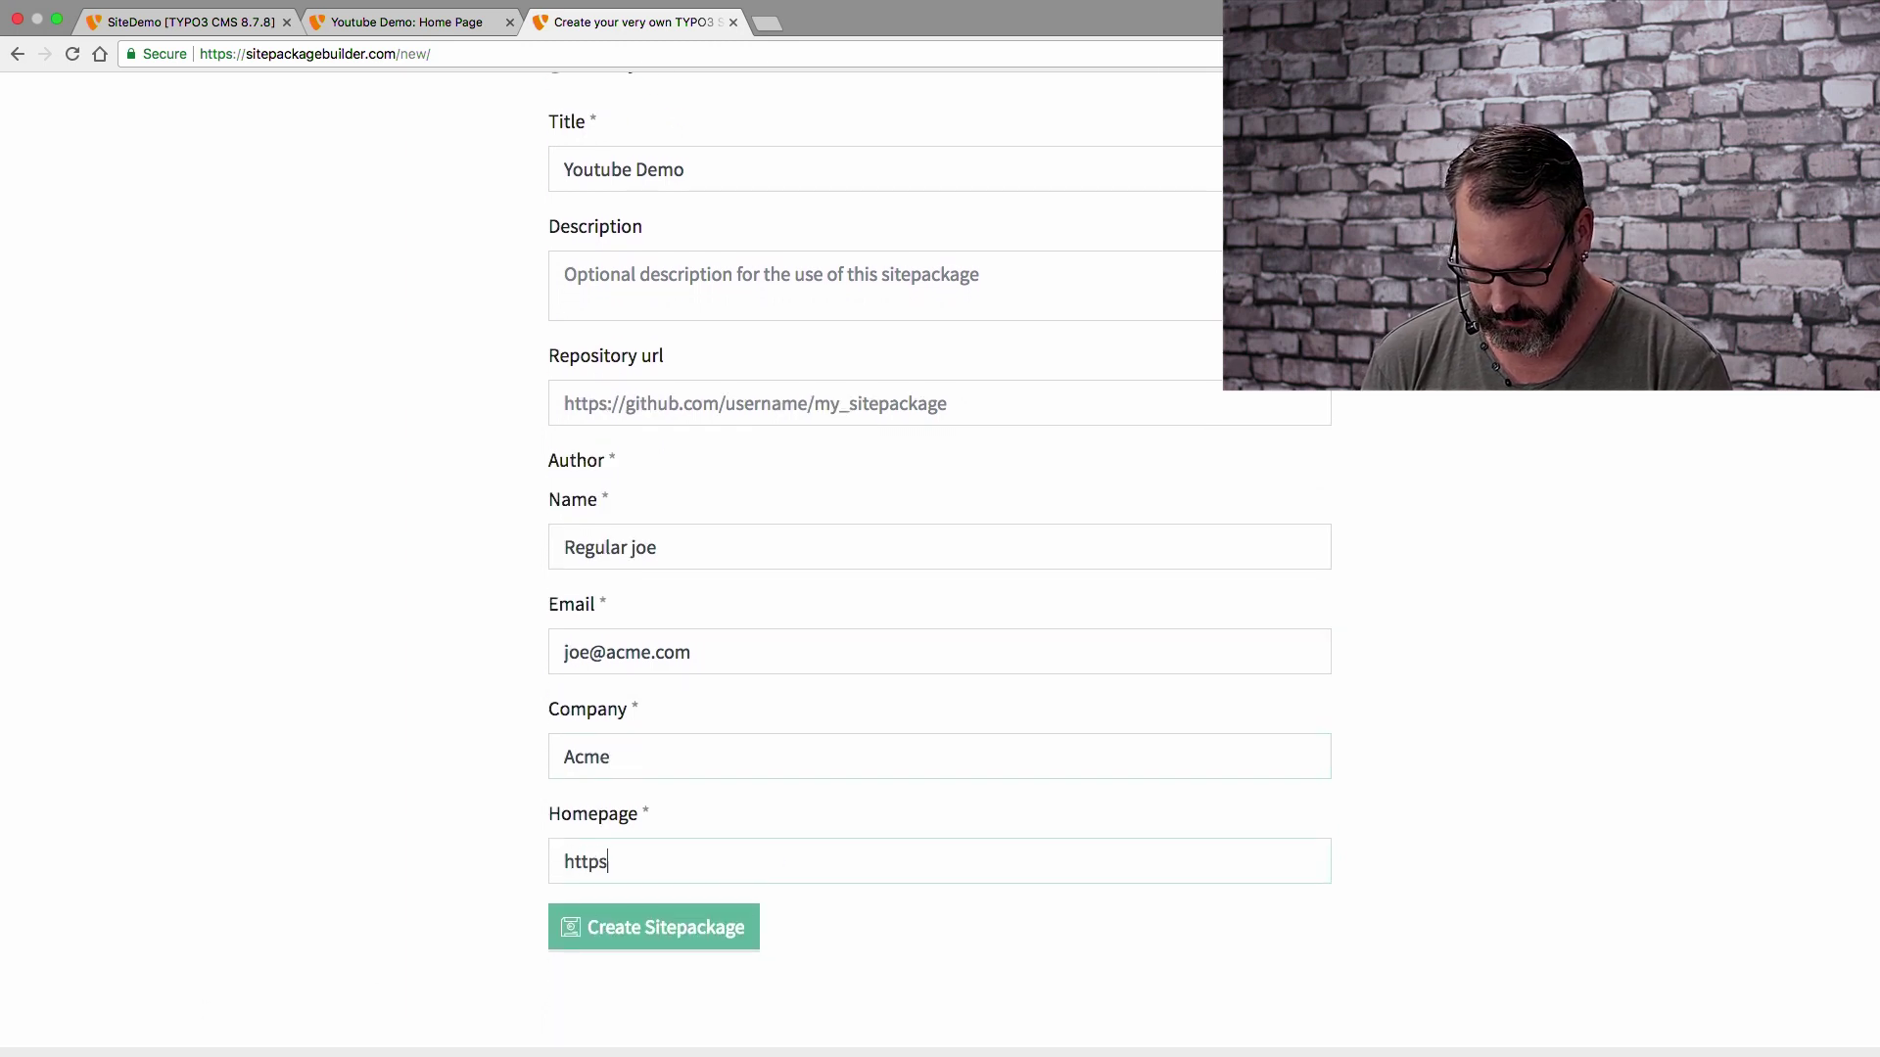
{"action": "type", "text": "://acme.com"}
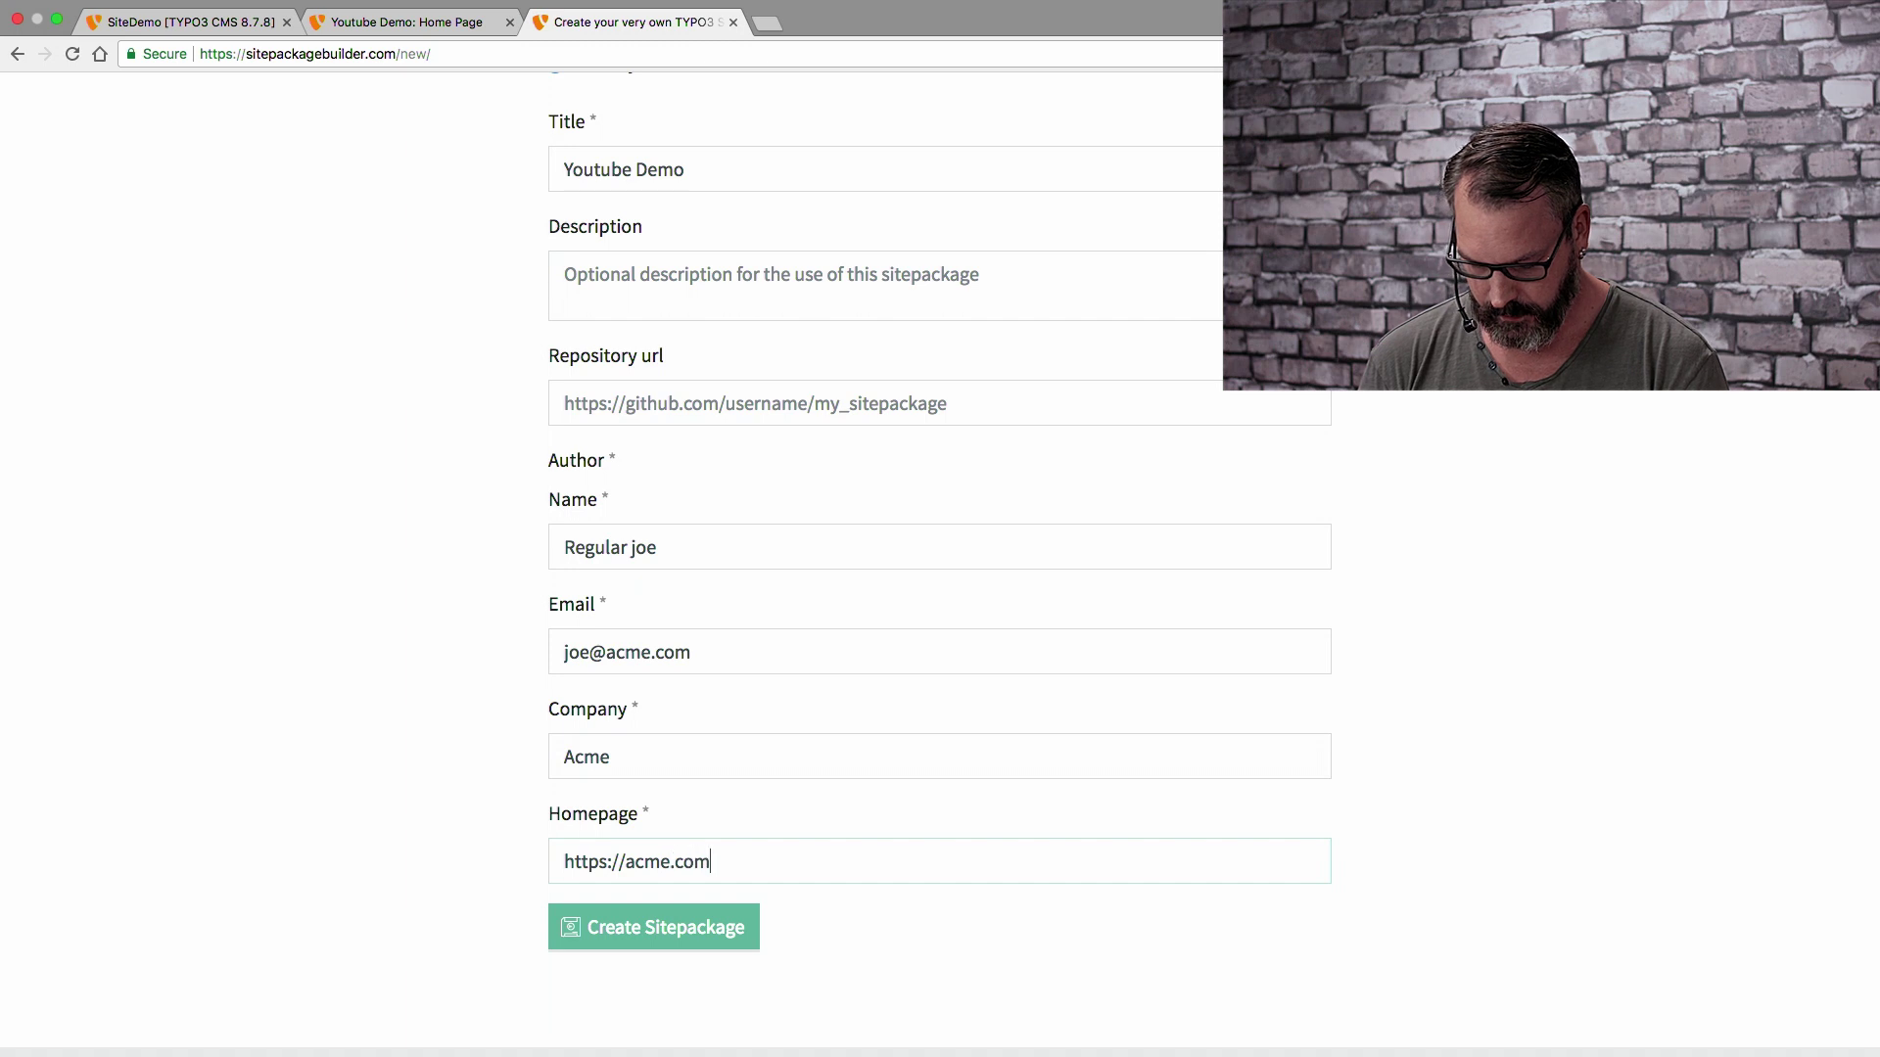
Create the sitepackage, download youtube_demo.zip, and go back to the SiteDemo backend
{"action": "left_click", "coordinate": [662, 934]}
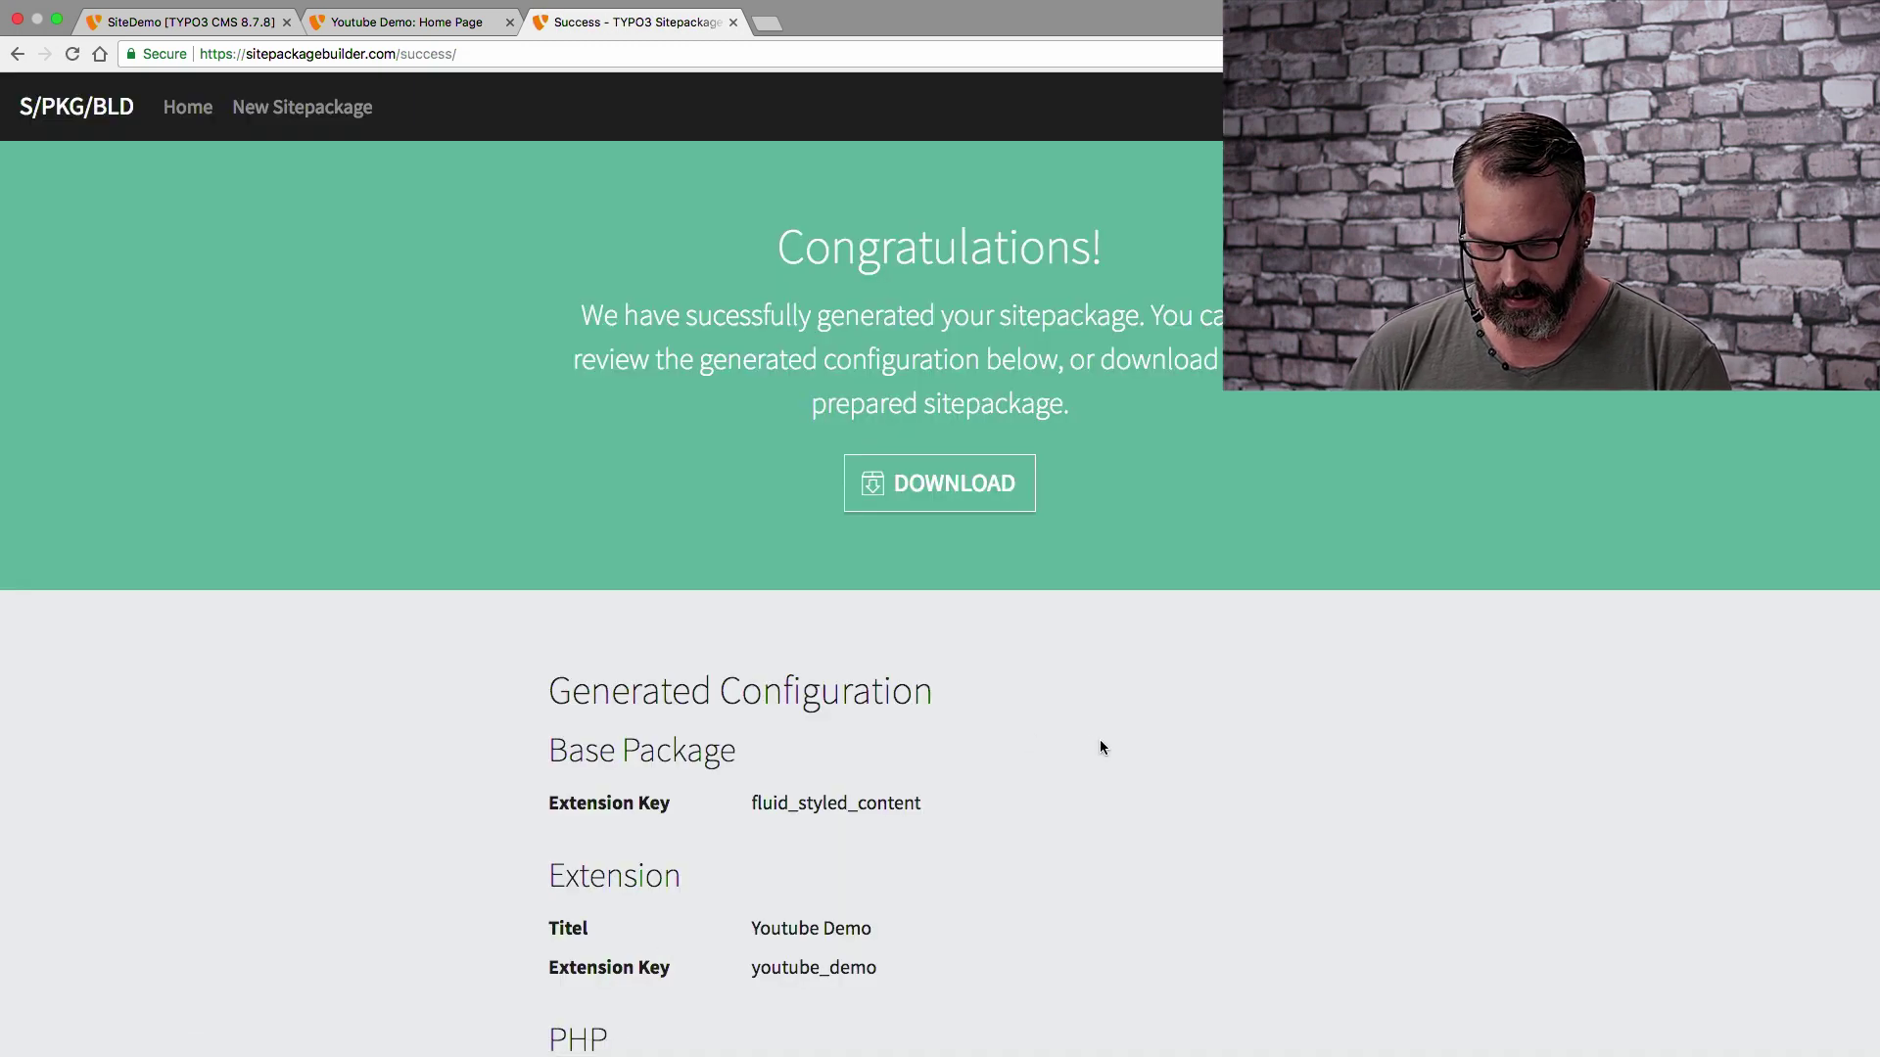
{"action": "scroll", "coordinate": [1100, 740], "scroll_direction": "down", "scroll_amount": 3}
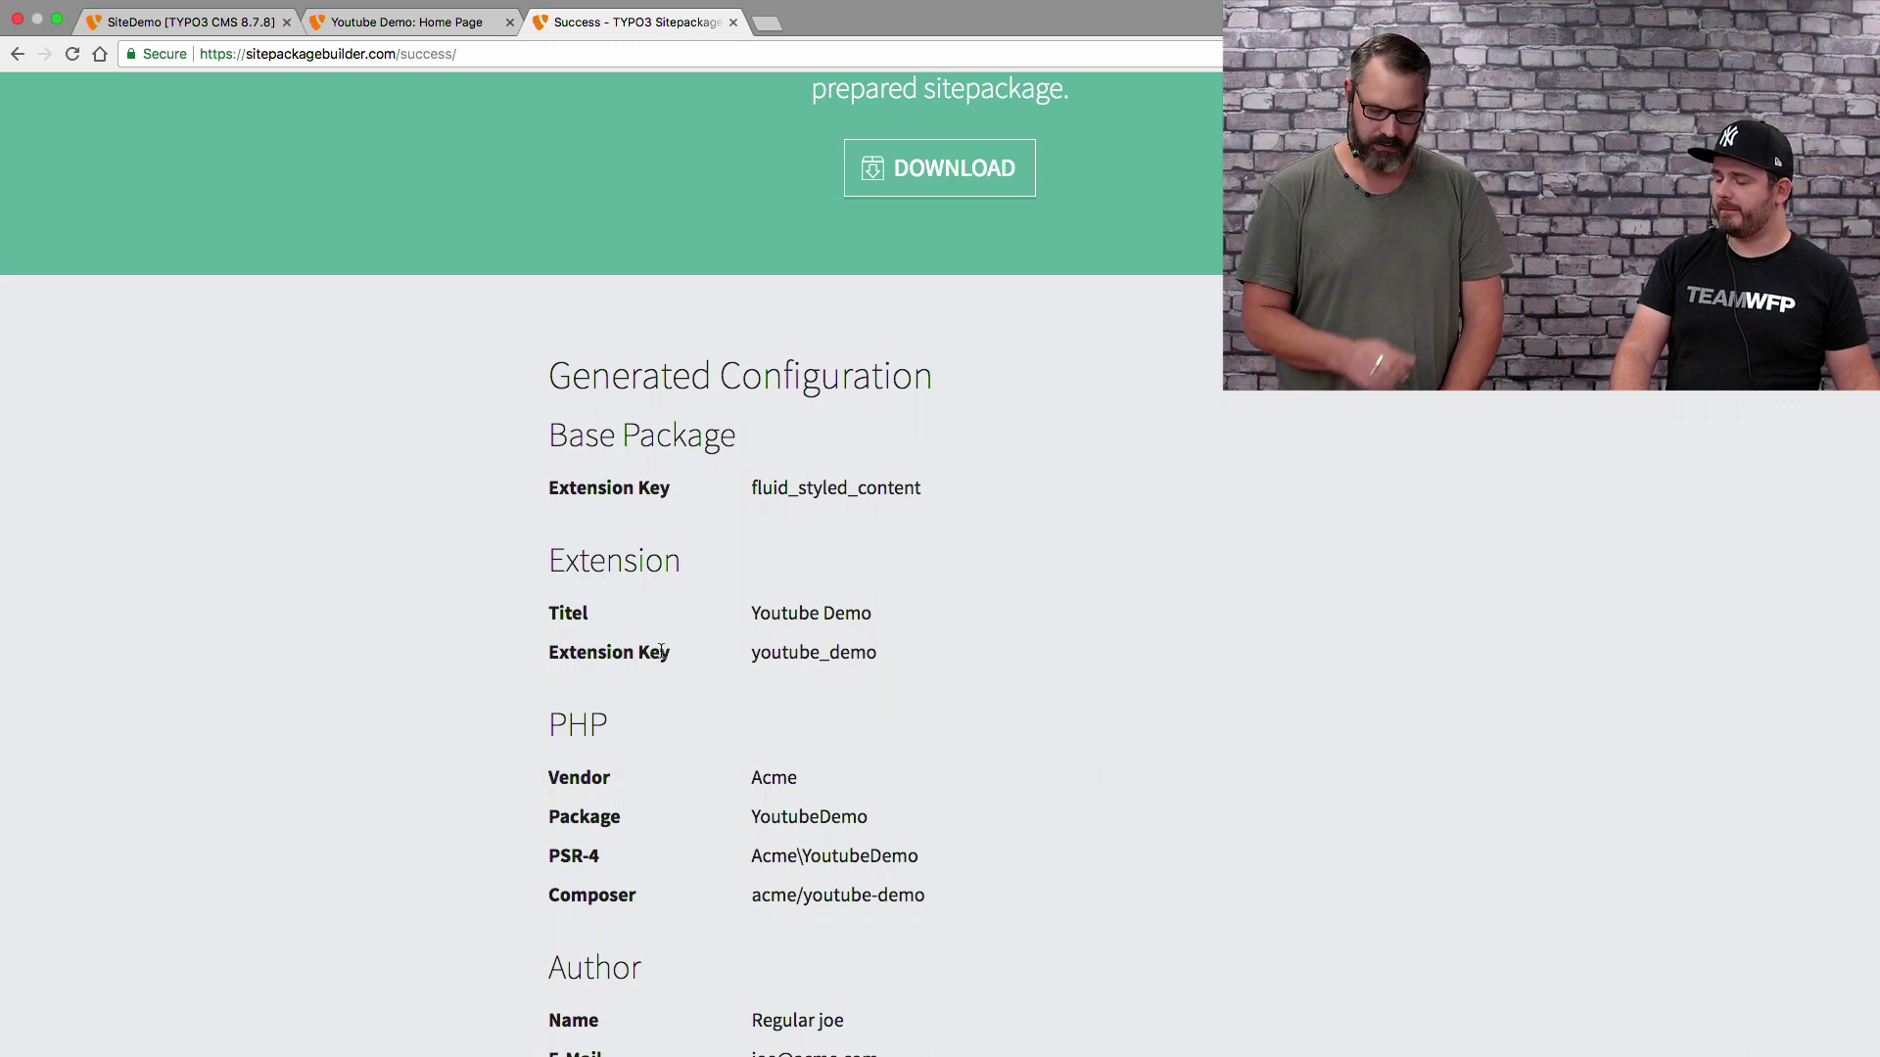
{"action": "scroll", "coordinate": [661, 651], "scroll_direction": "up", "scroll_amount": 5}
{"action": "scroll", "coordinate": [661, 651], "scroll_direction": "up", "scroll_amount": 1}
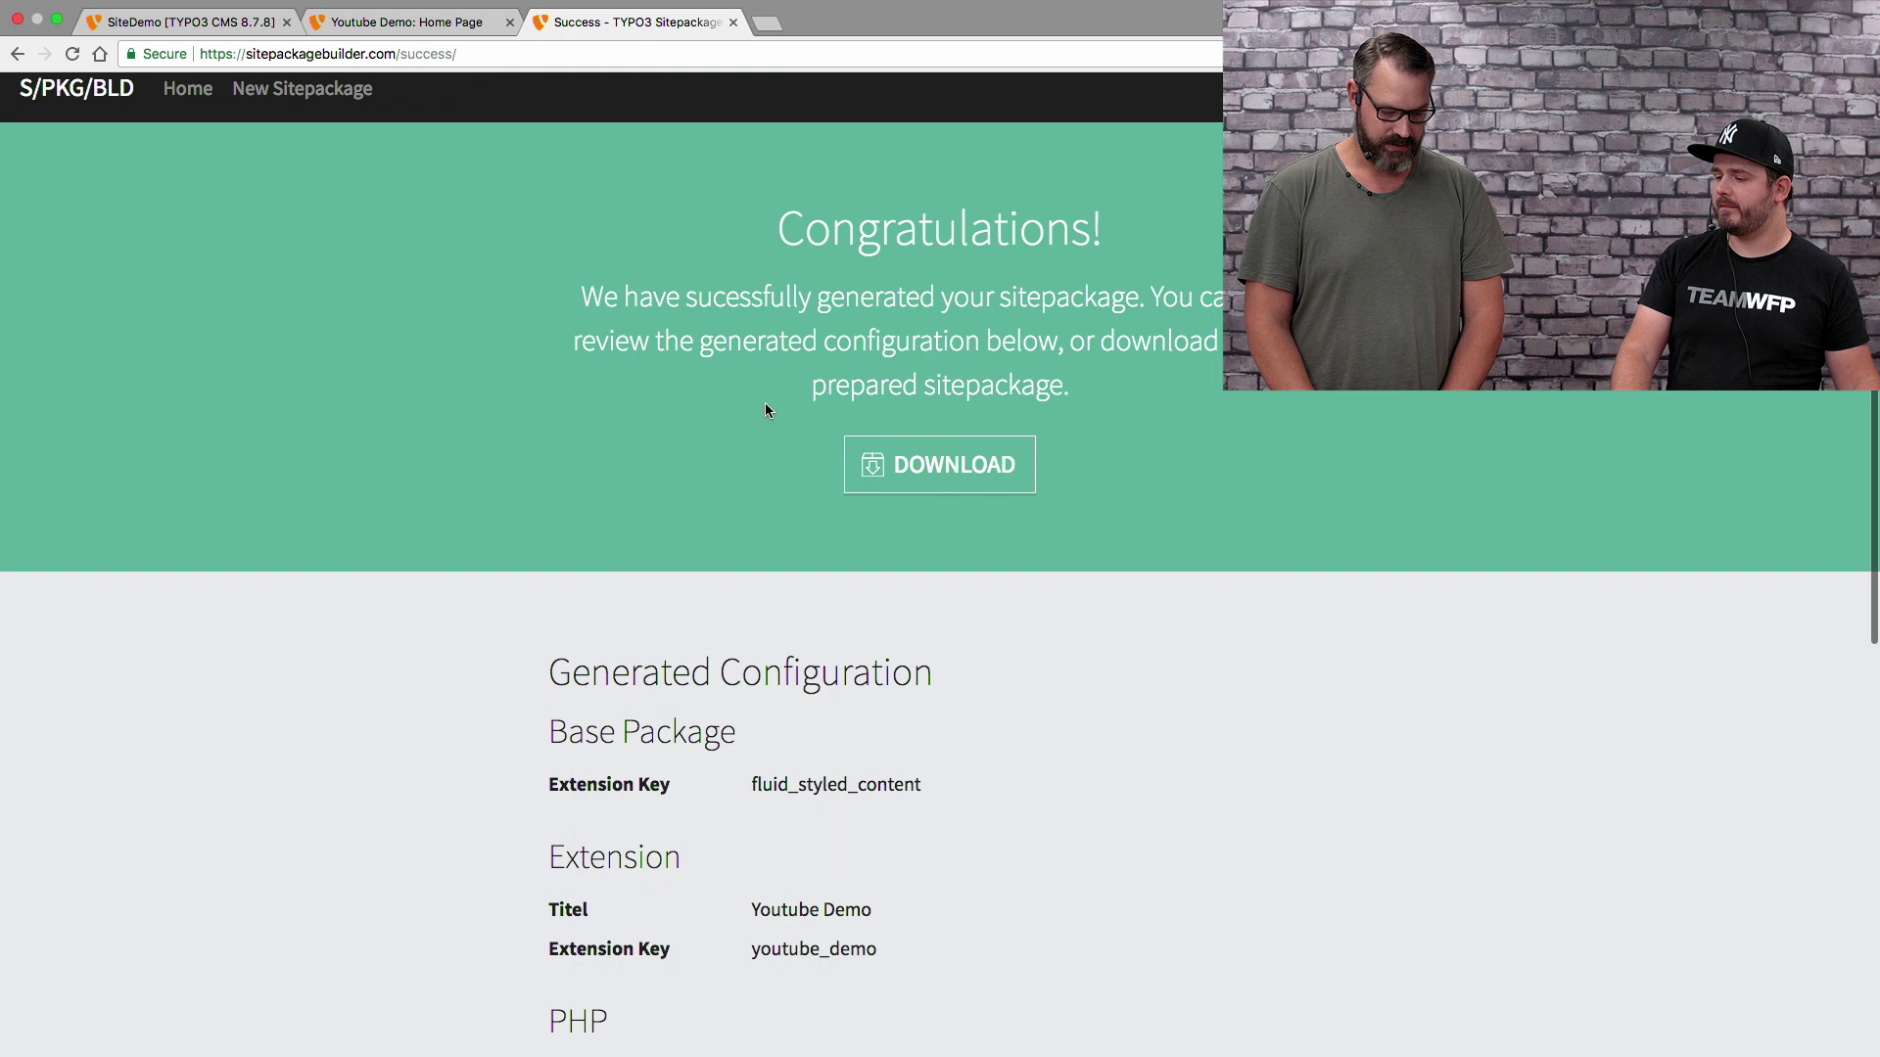
{"action": "left_click", "coordinate": [934, 470]}
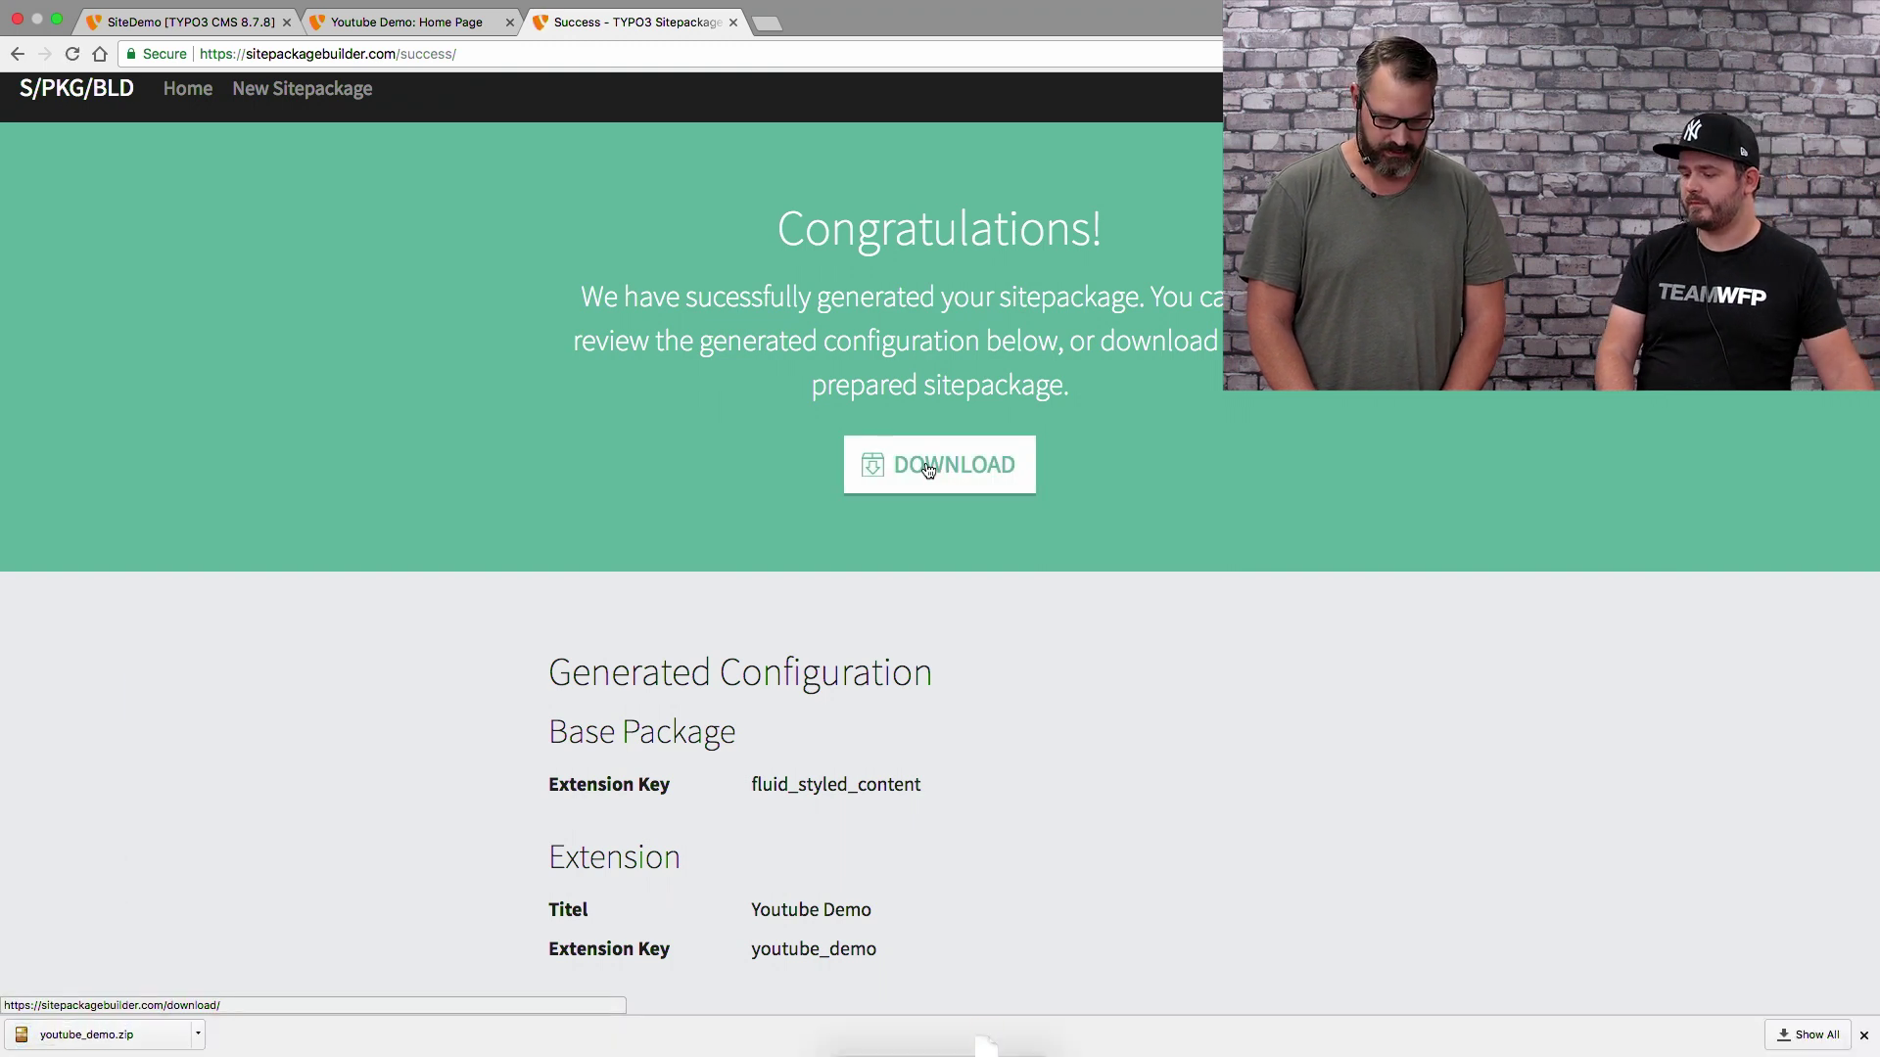
{"action": "left_click", "coordinate": [191, 29]}
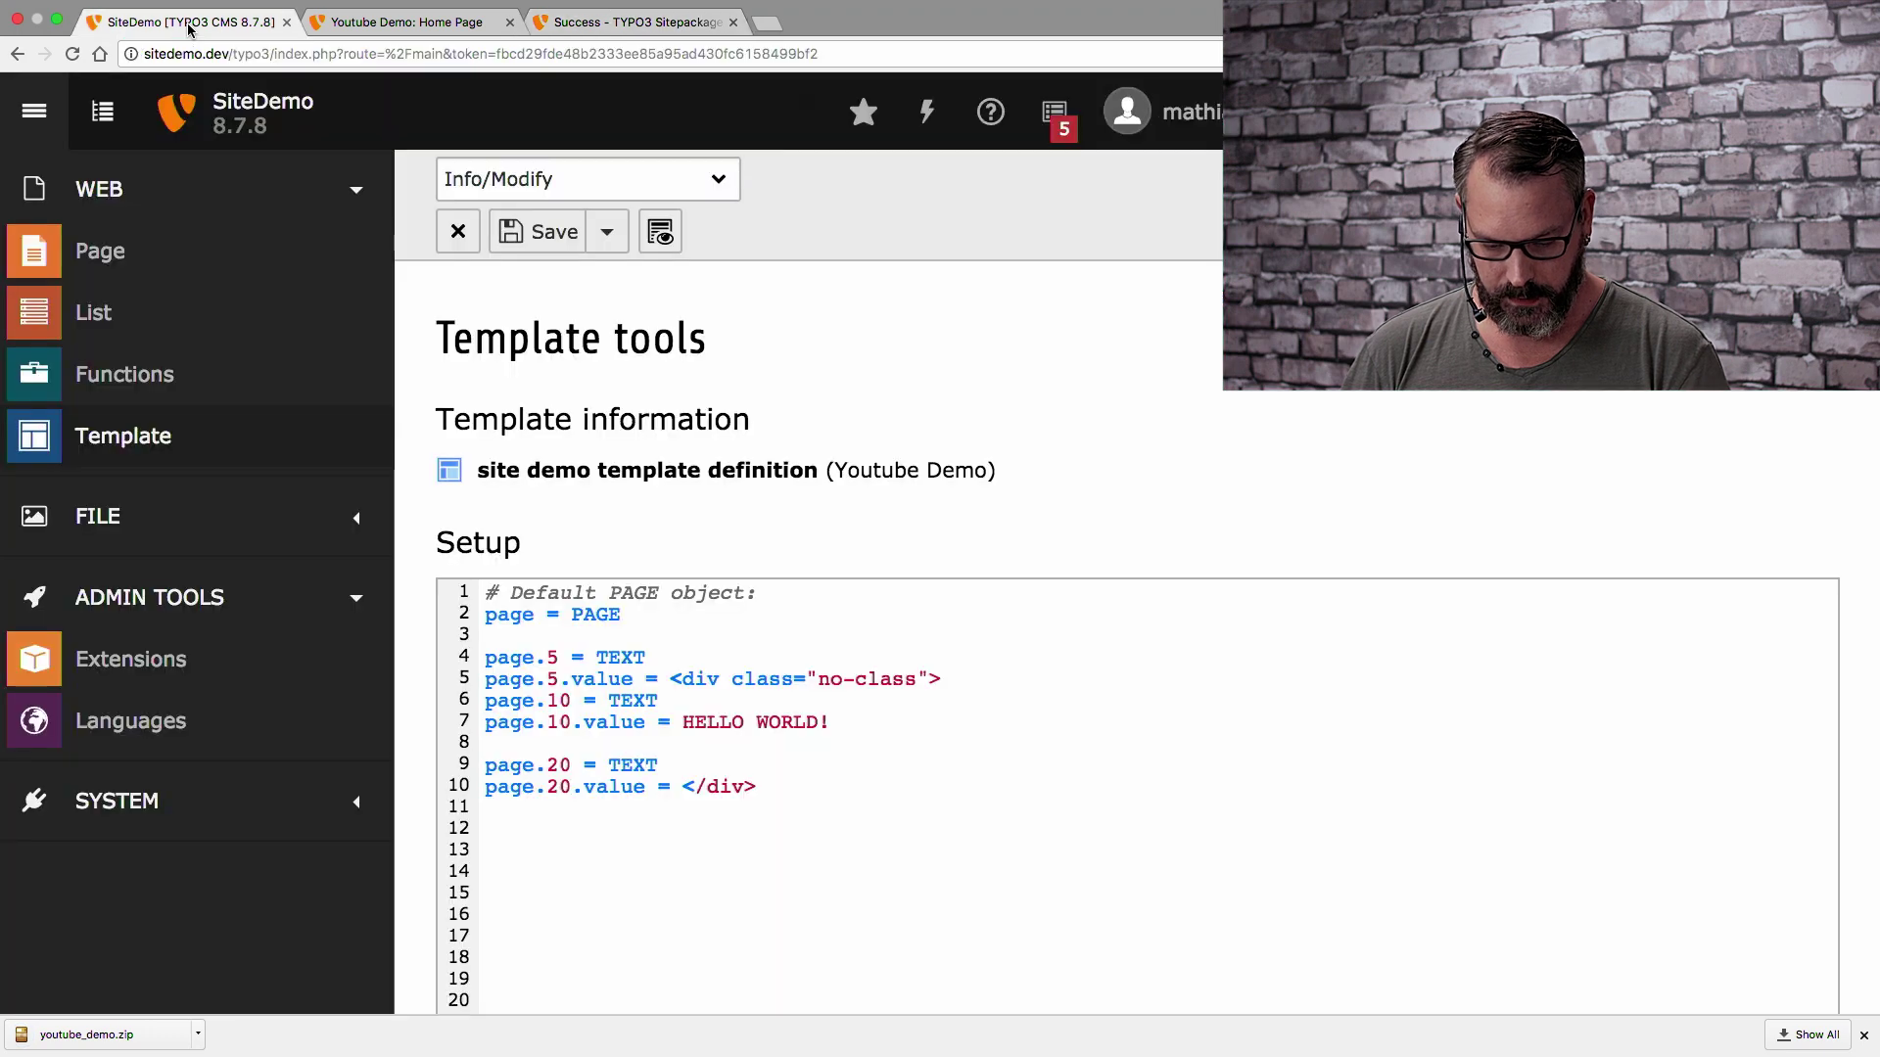
Upload youtube_demo.zip through Admin Tools > Extensions so it installs
{"action": "left_click", "coordinate": [241, 677]}
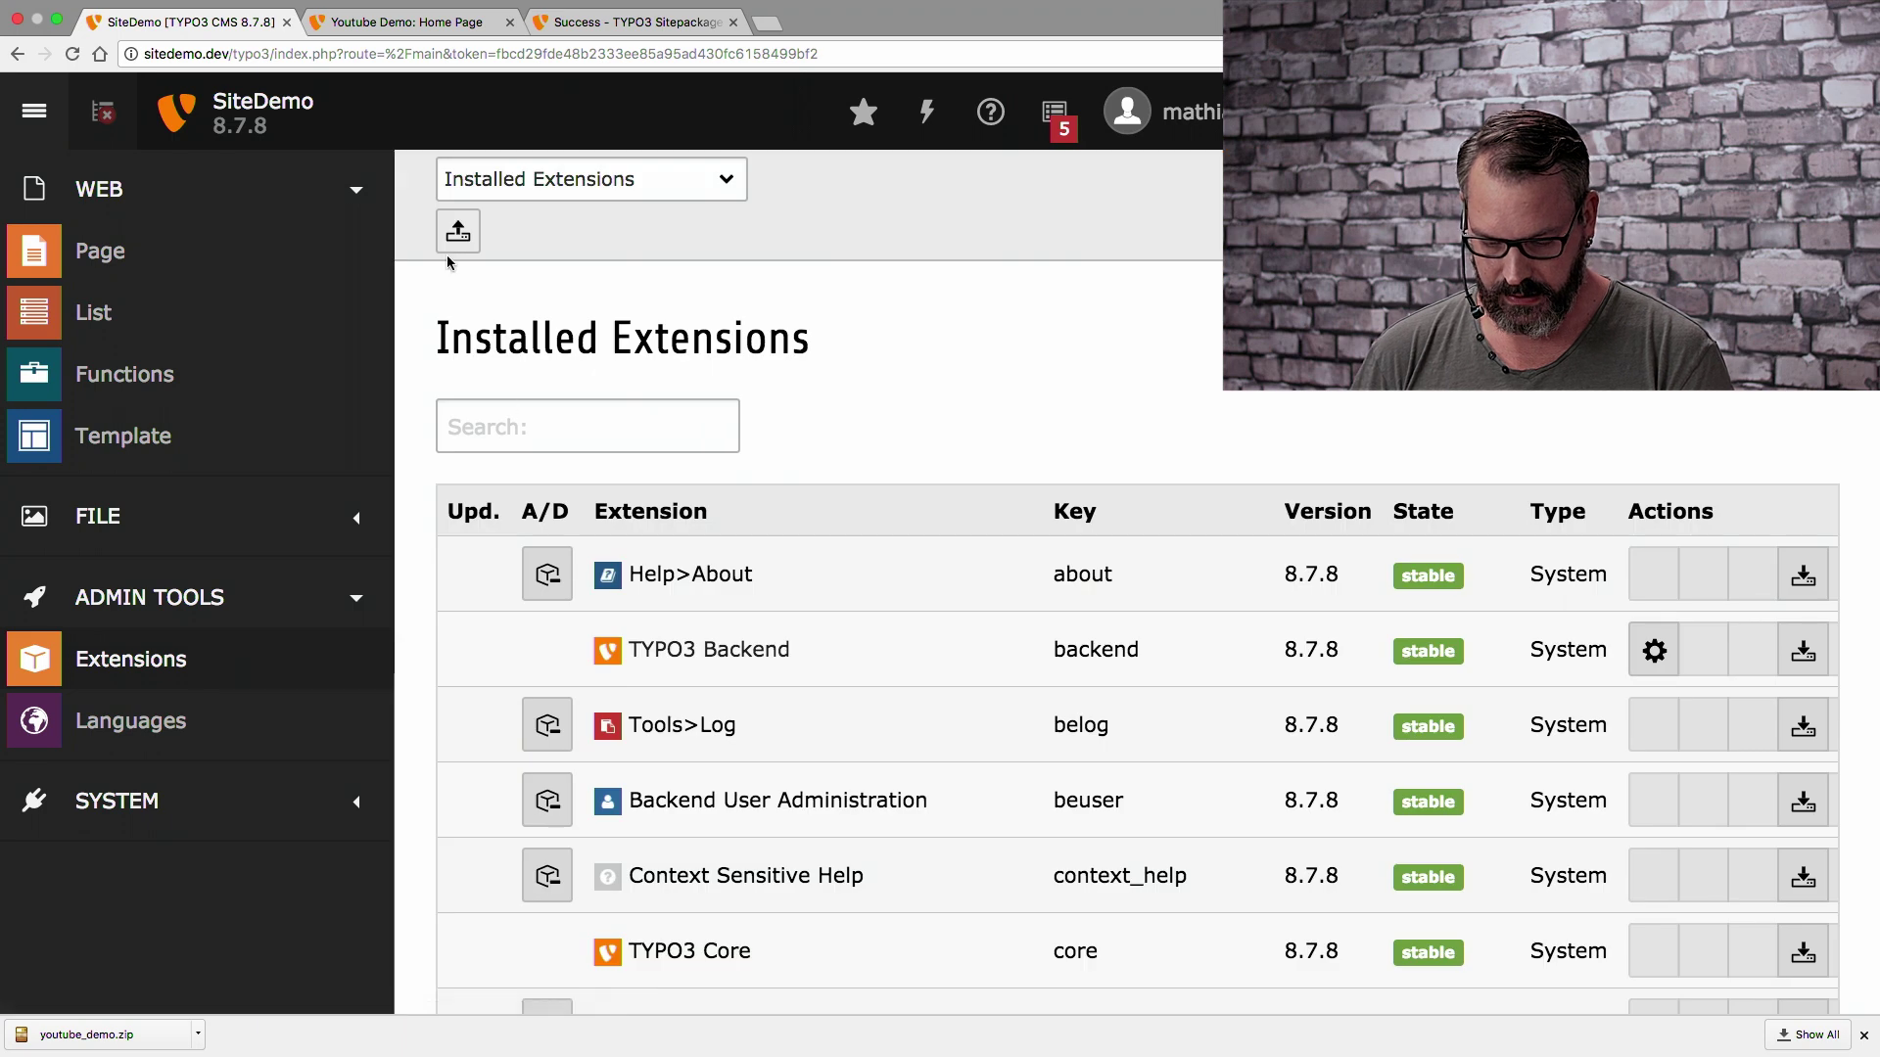
{"action": "left_click", "coordinate": [457, 231]}
{"action": "left_click", "coordinate": [741, 464]}
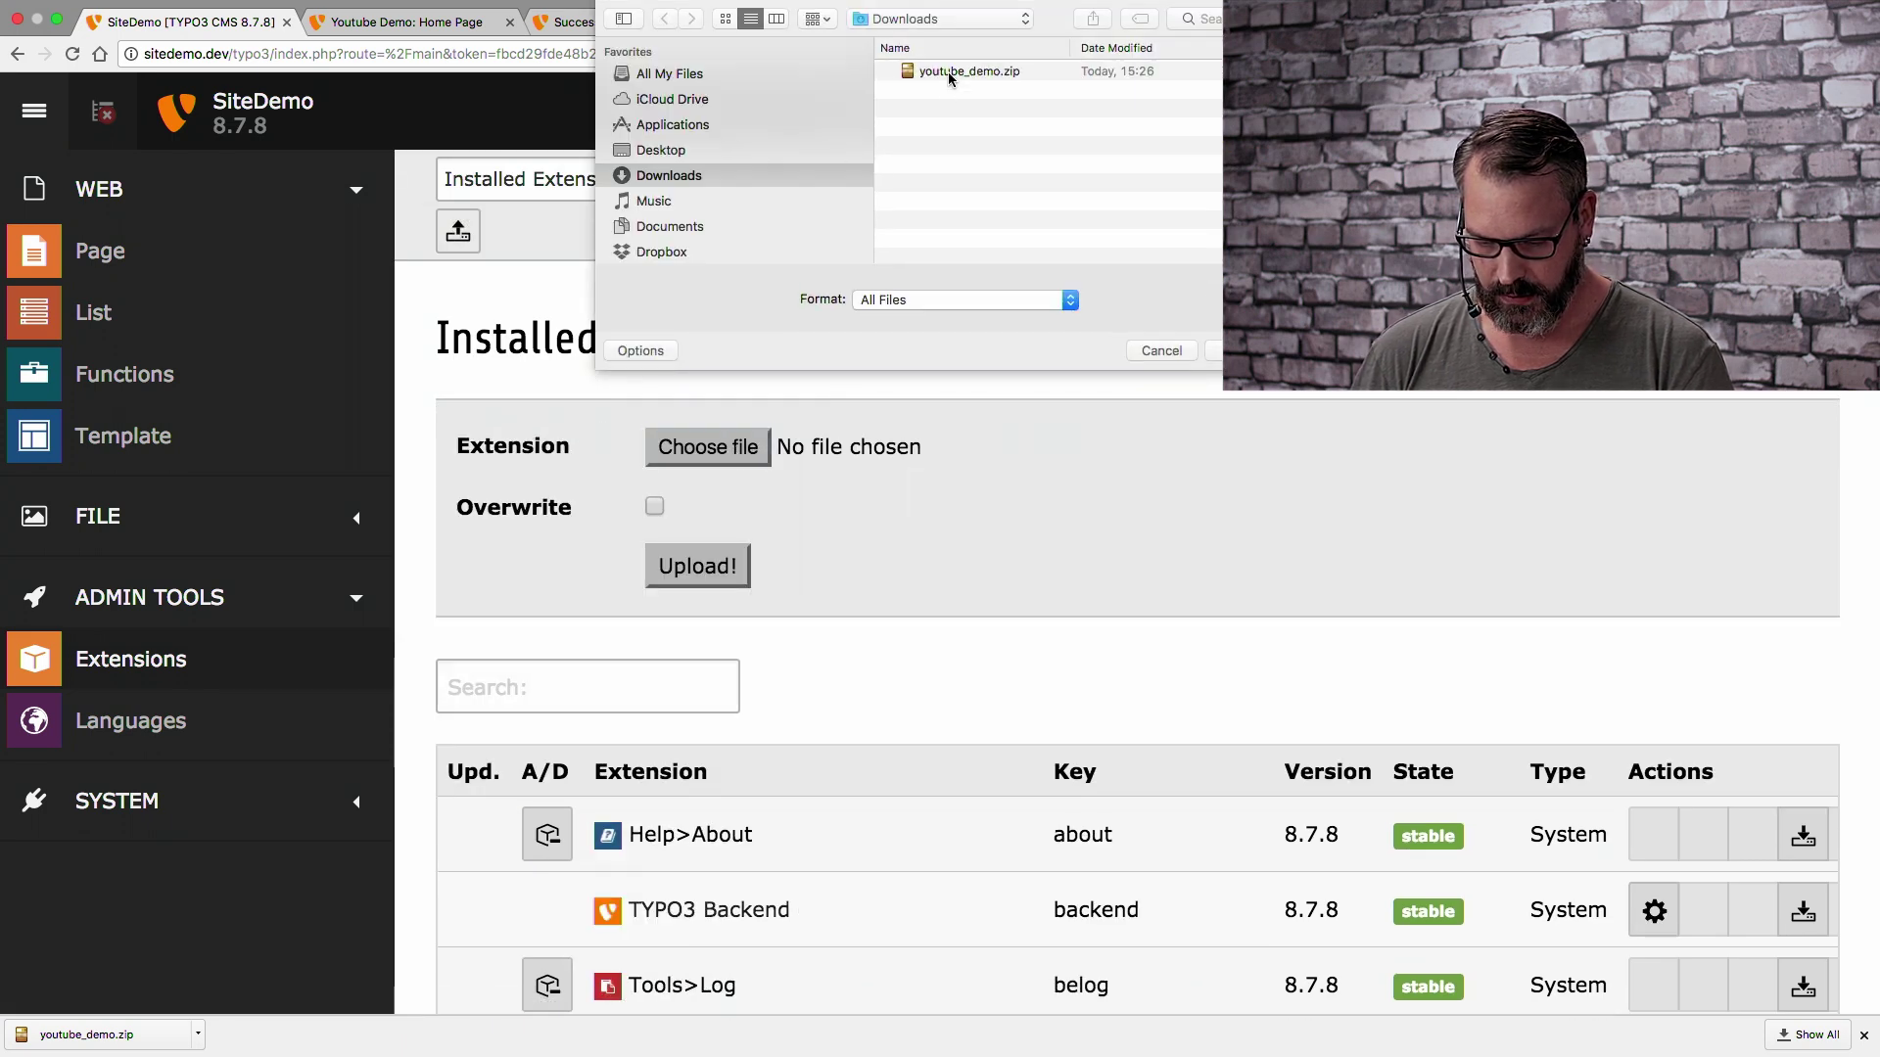
{"action": "left_click", "coordinate": [925, 74]}
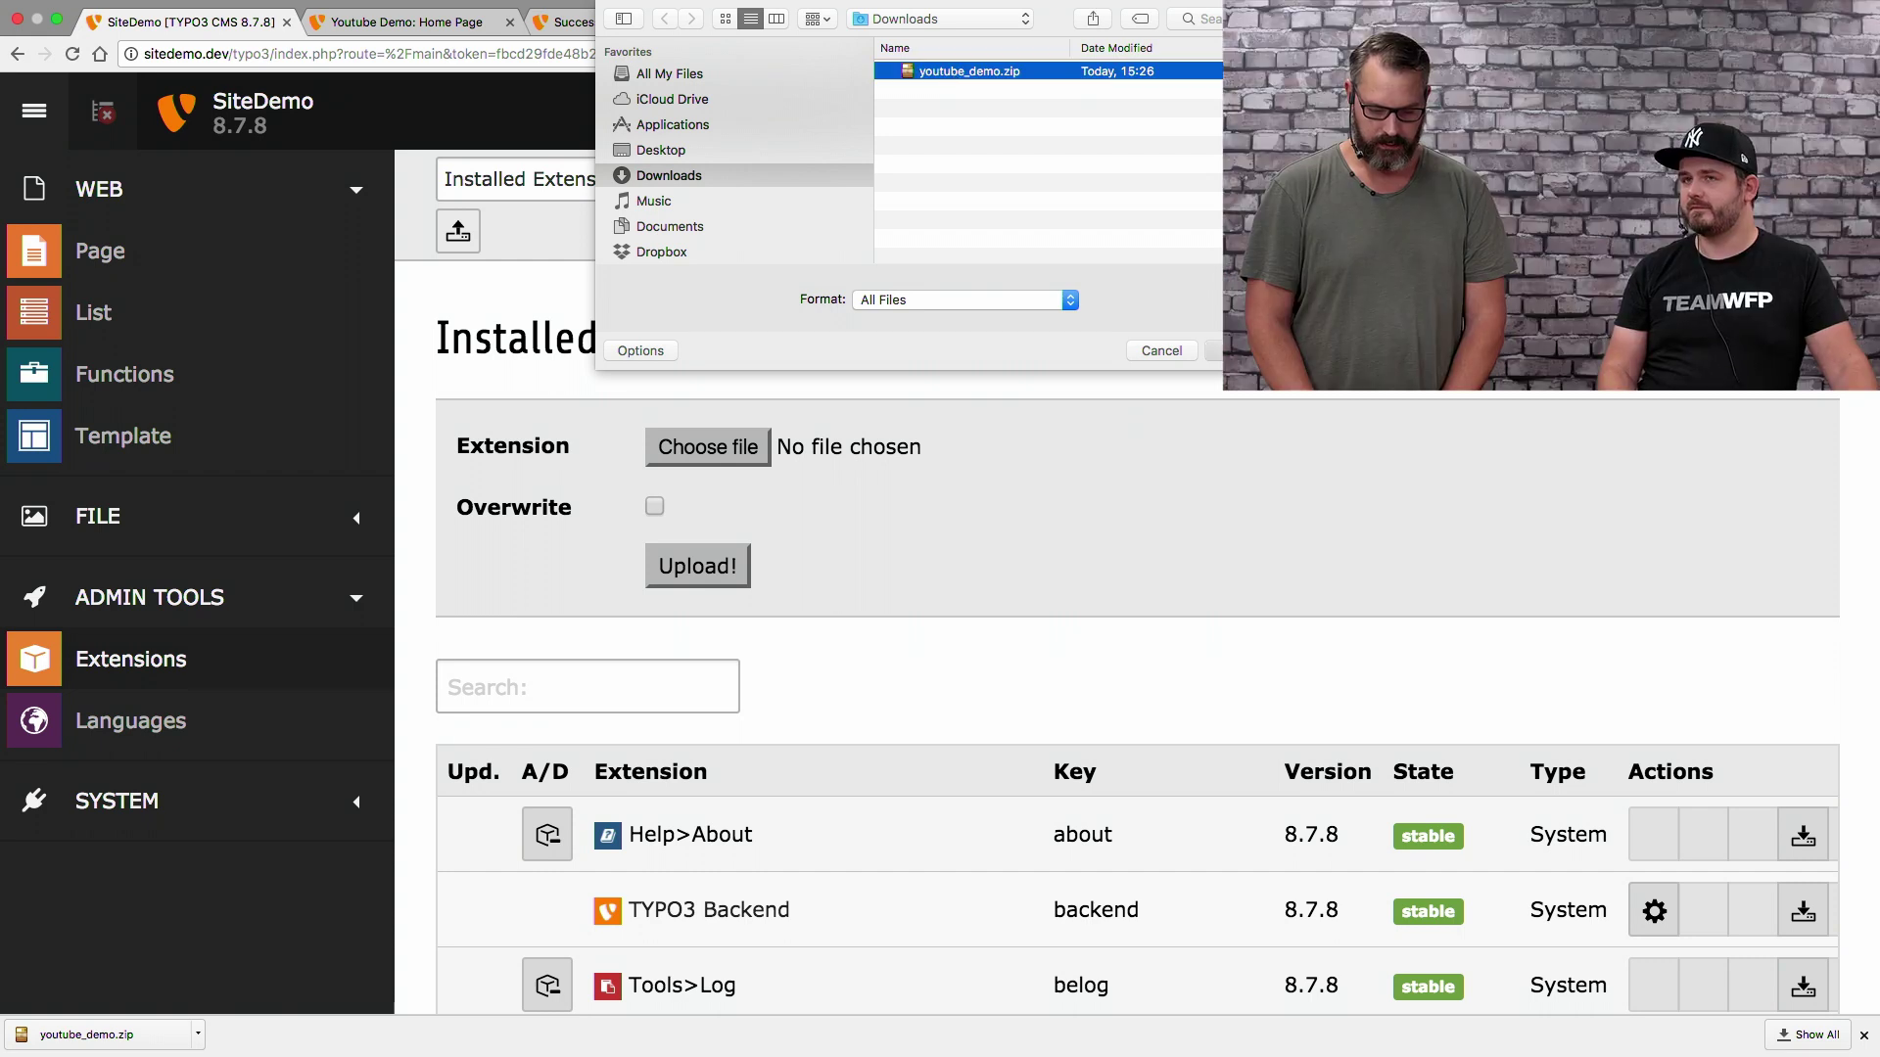
{"action": "left_click", "coordinate": [1258, 351]}
{"action": "left_click", "coordinate": [699, 568]}
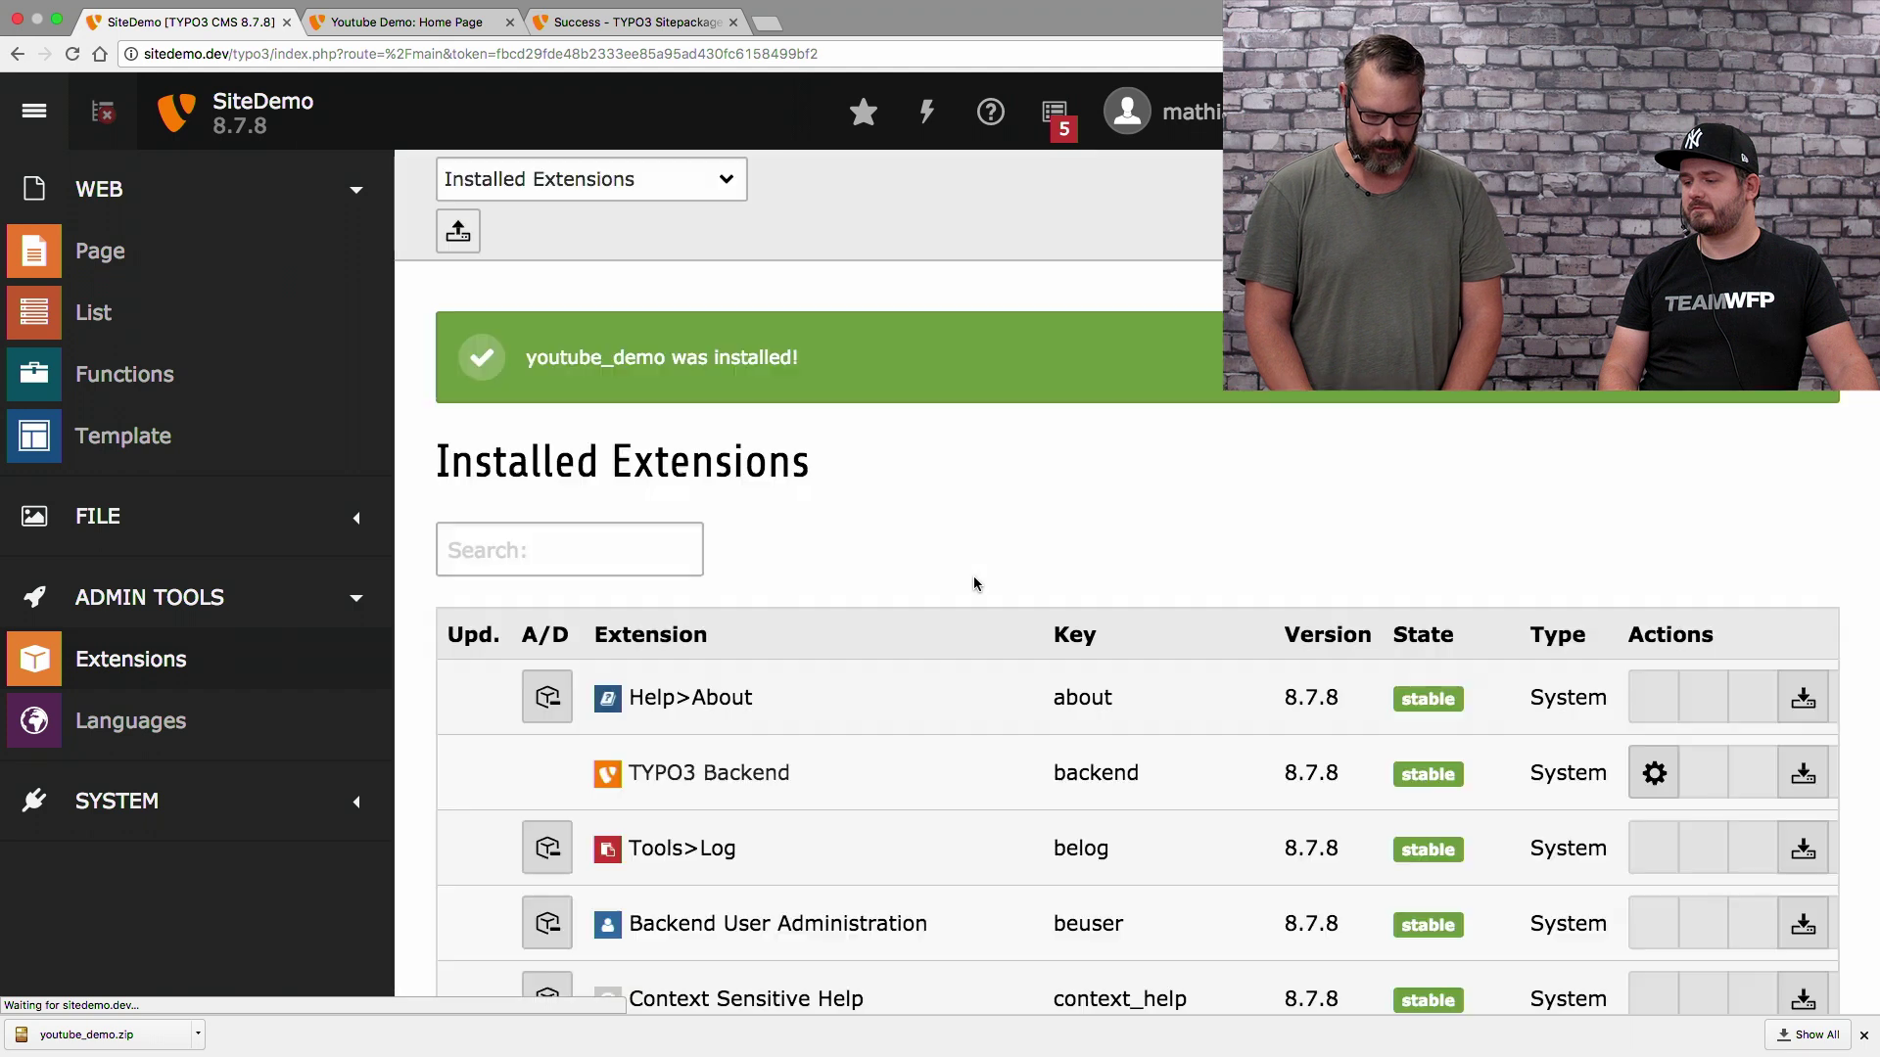
Filter the extension list by 'you' to find Youtube Demo, then switch to Visual Studio Code
{"action": "left_click", "coordinate": [1866, 1038]}
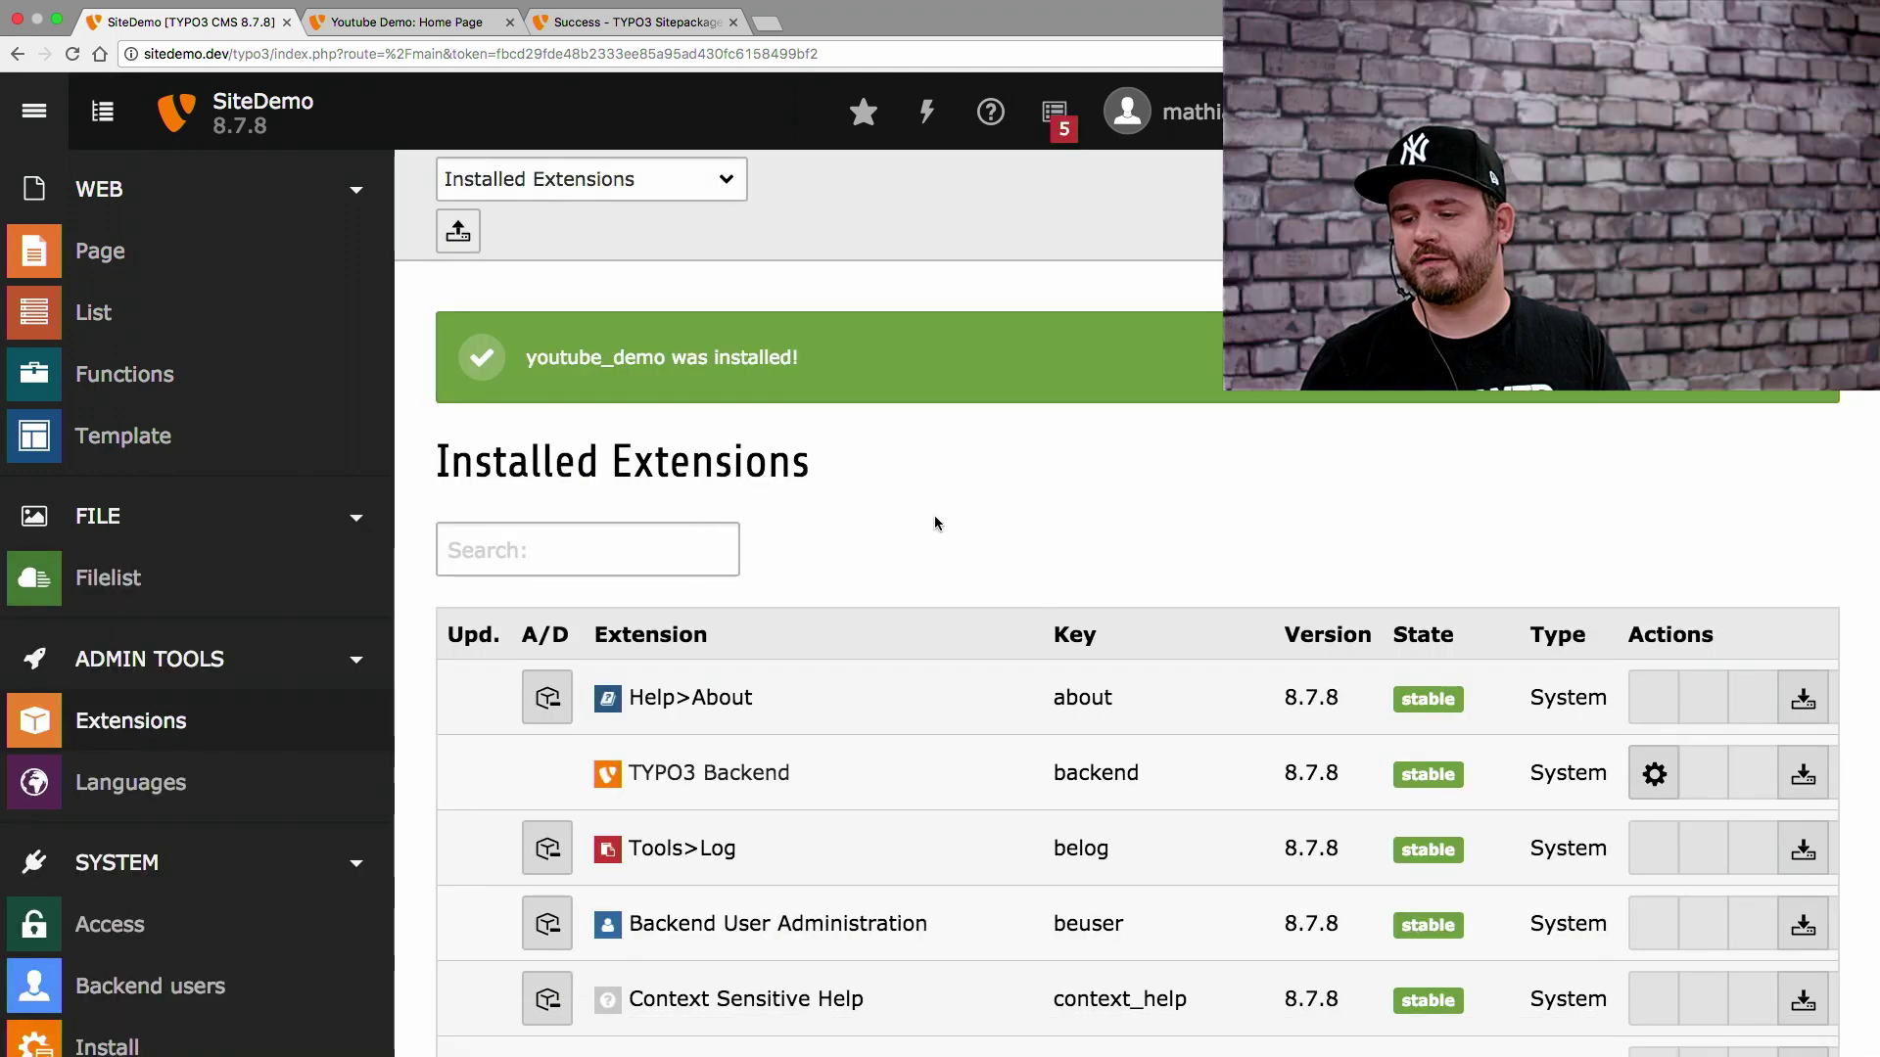
{"action": "left_click", "coordinate": [543, 532]}
{"action": "type", "text": "you"}
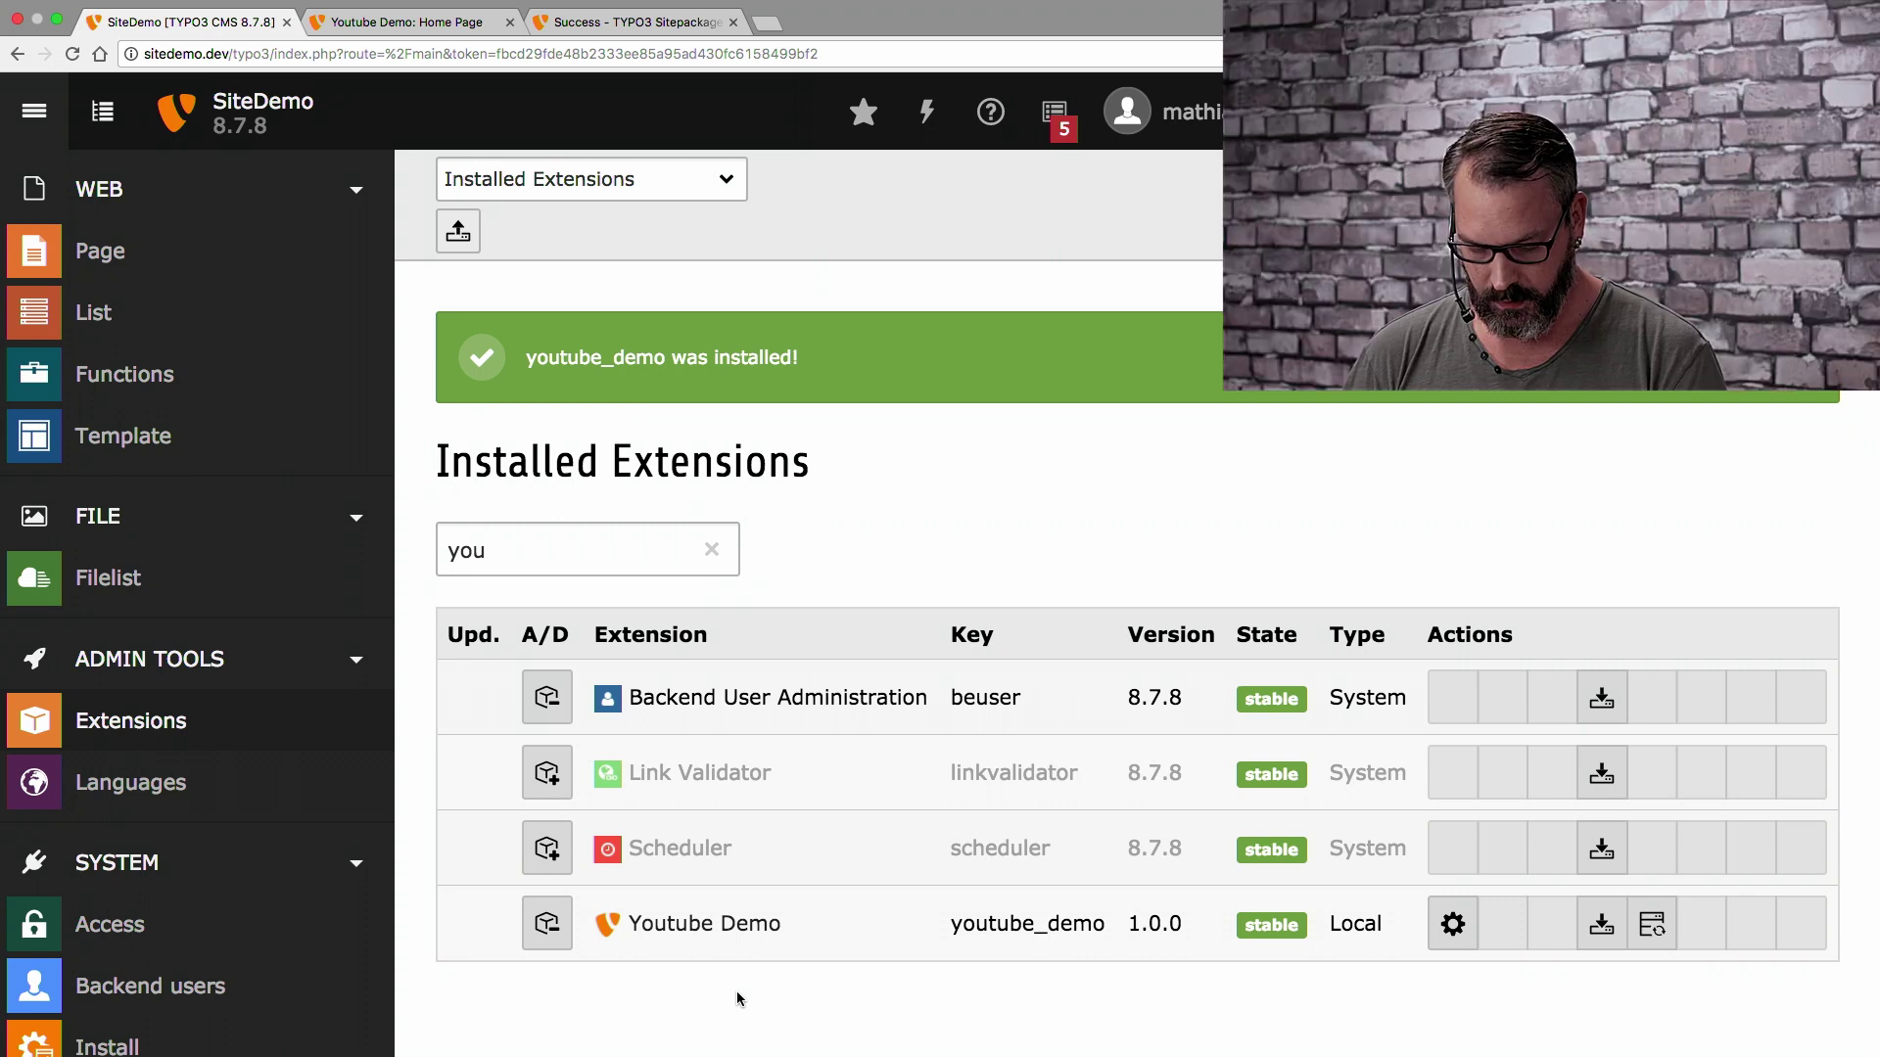
{"action": "key", "text": "super+Tab"}
{"action": "key", "text": "super+Tab"}
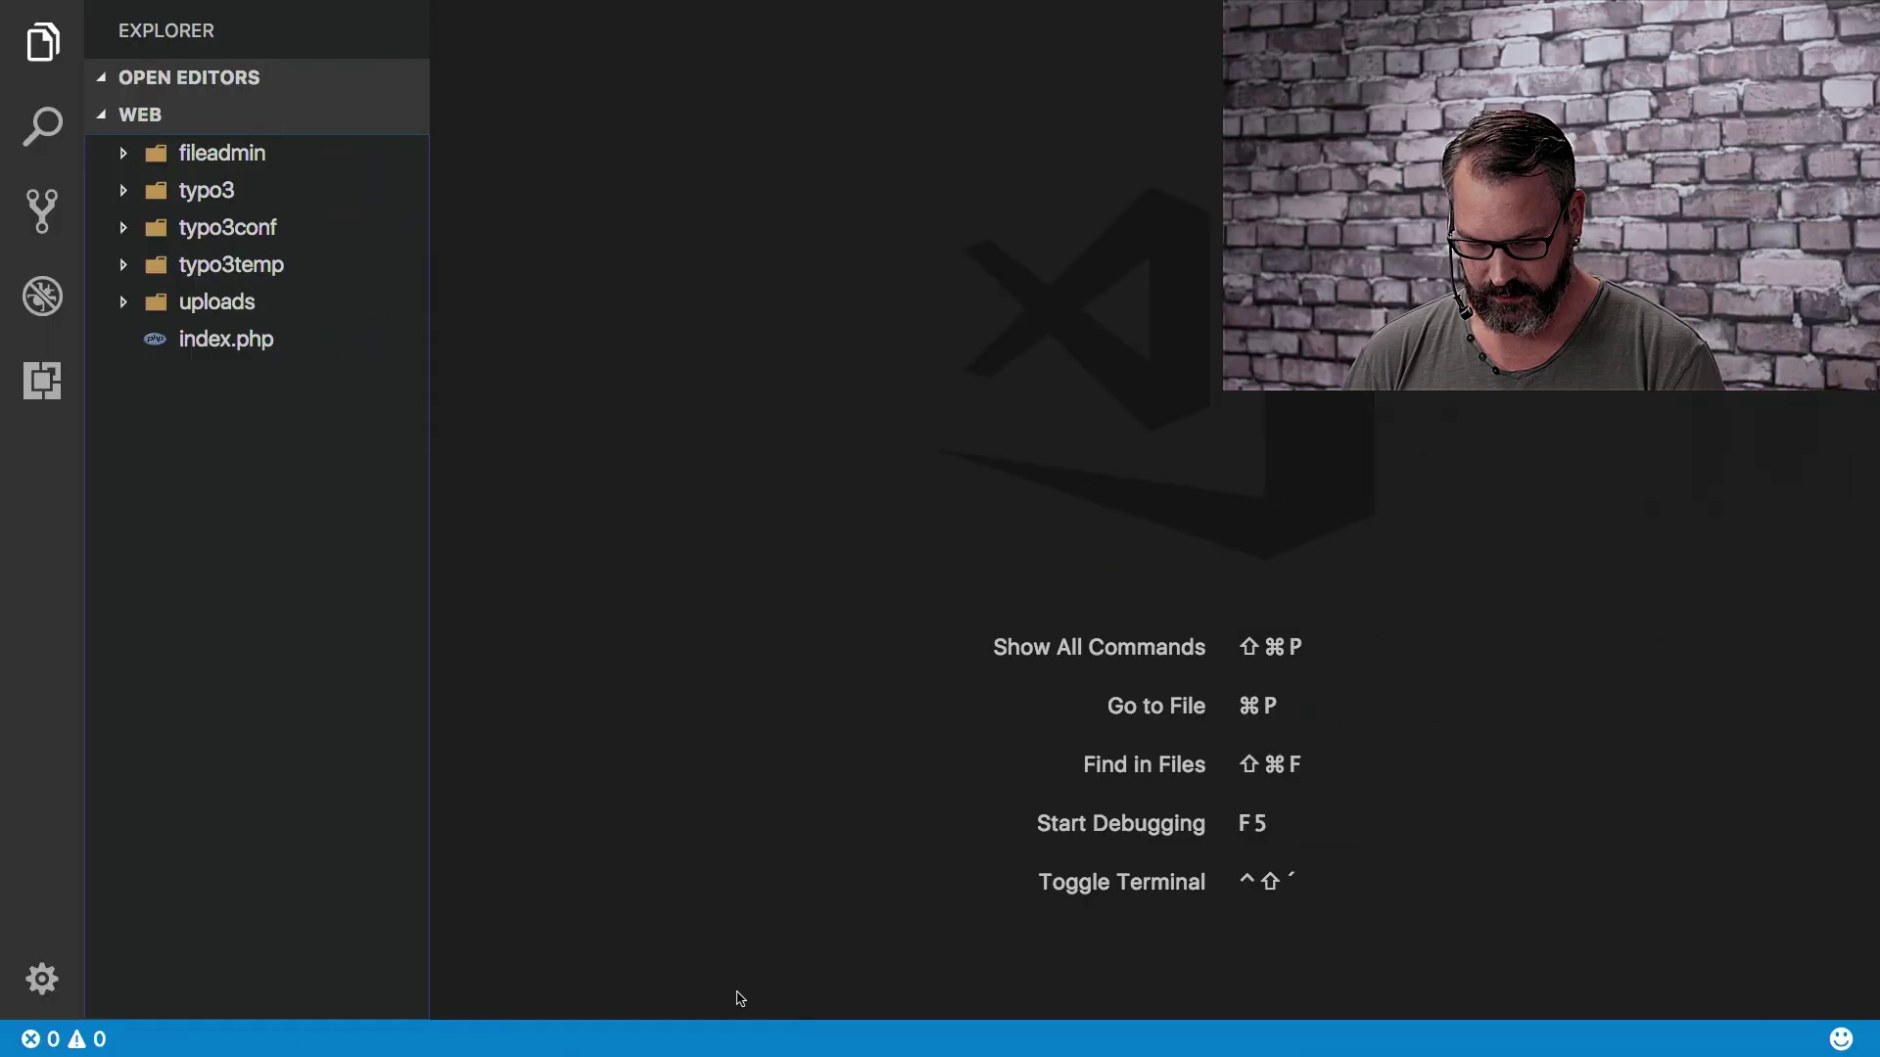
Expand typo3conf/ext, refresh the Explorer and open the youtube_demo extension folder
{"action": "left_click", "coordinate": [123, 231]}
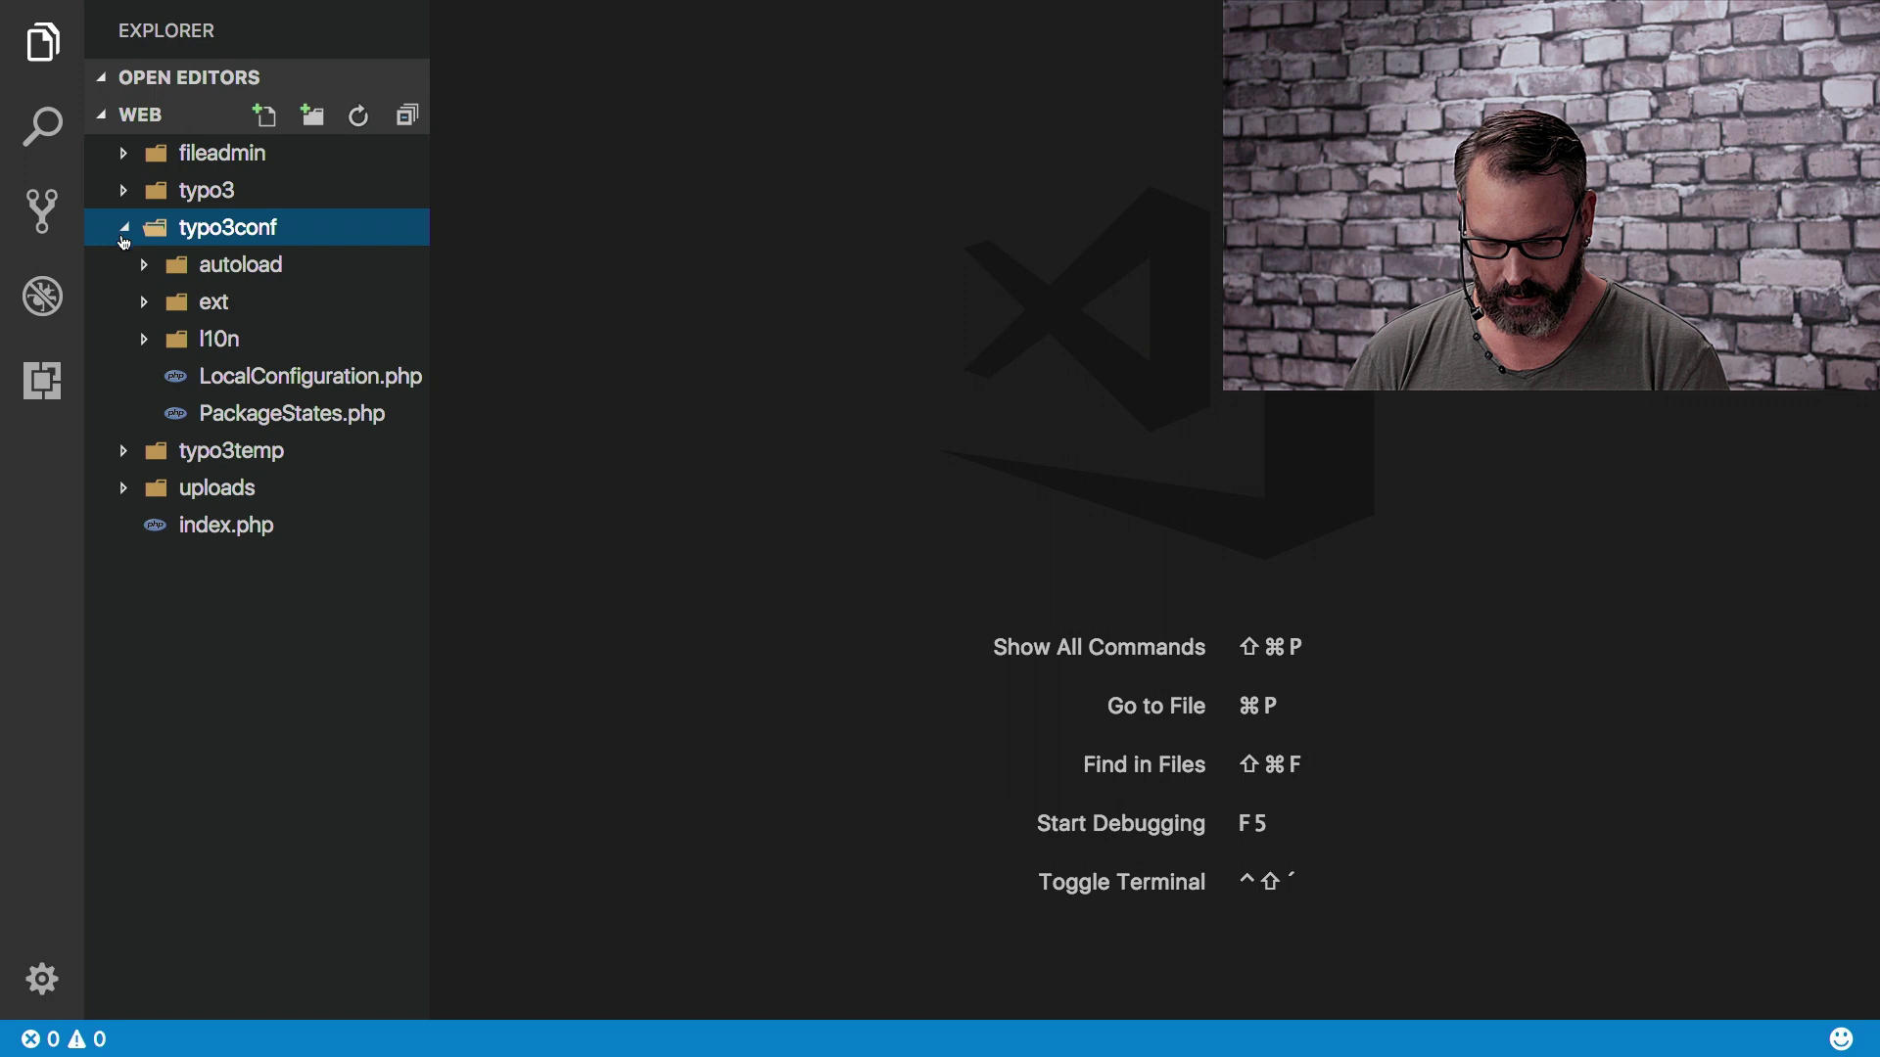
{"action": "left_click", "coordinate": [141, 308]}
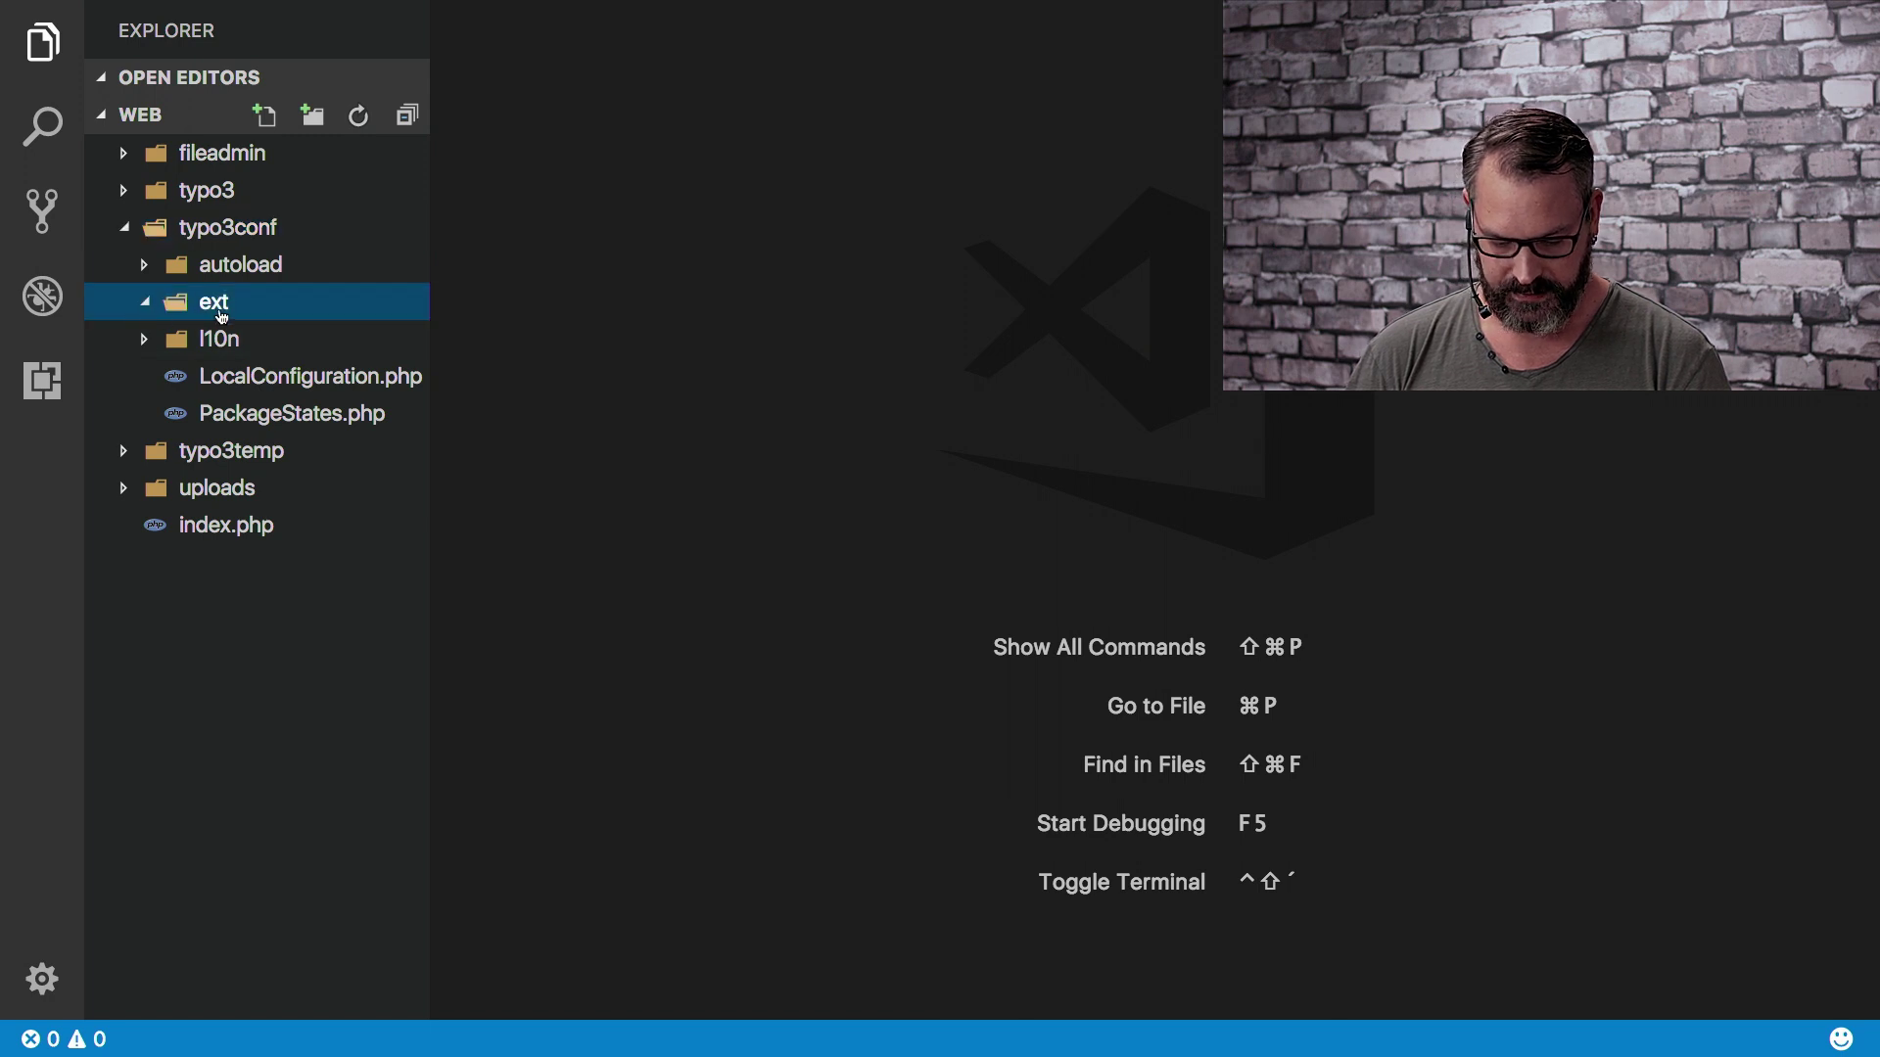
{"action": "left_click", "coordinate": [361, 117]}
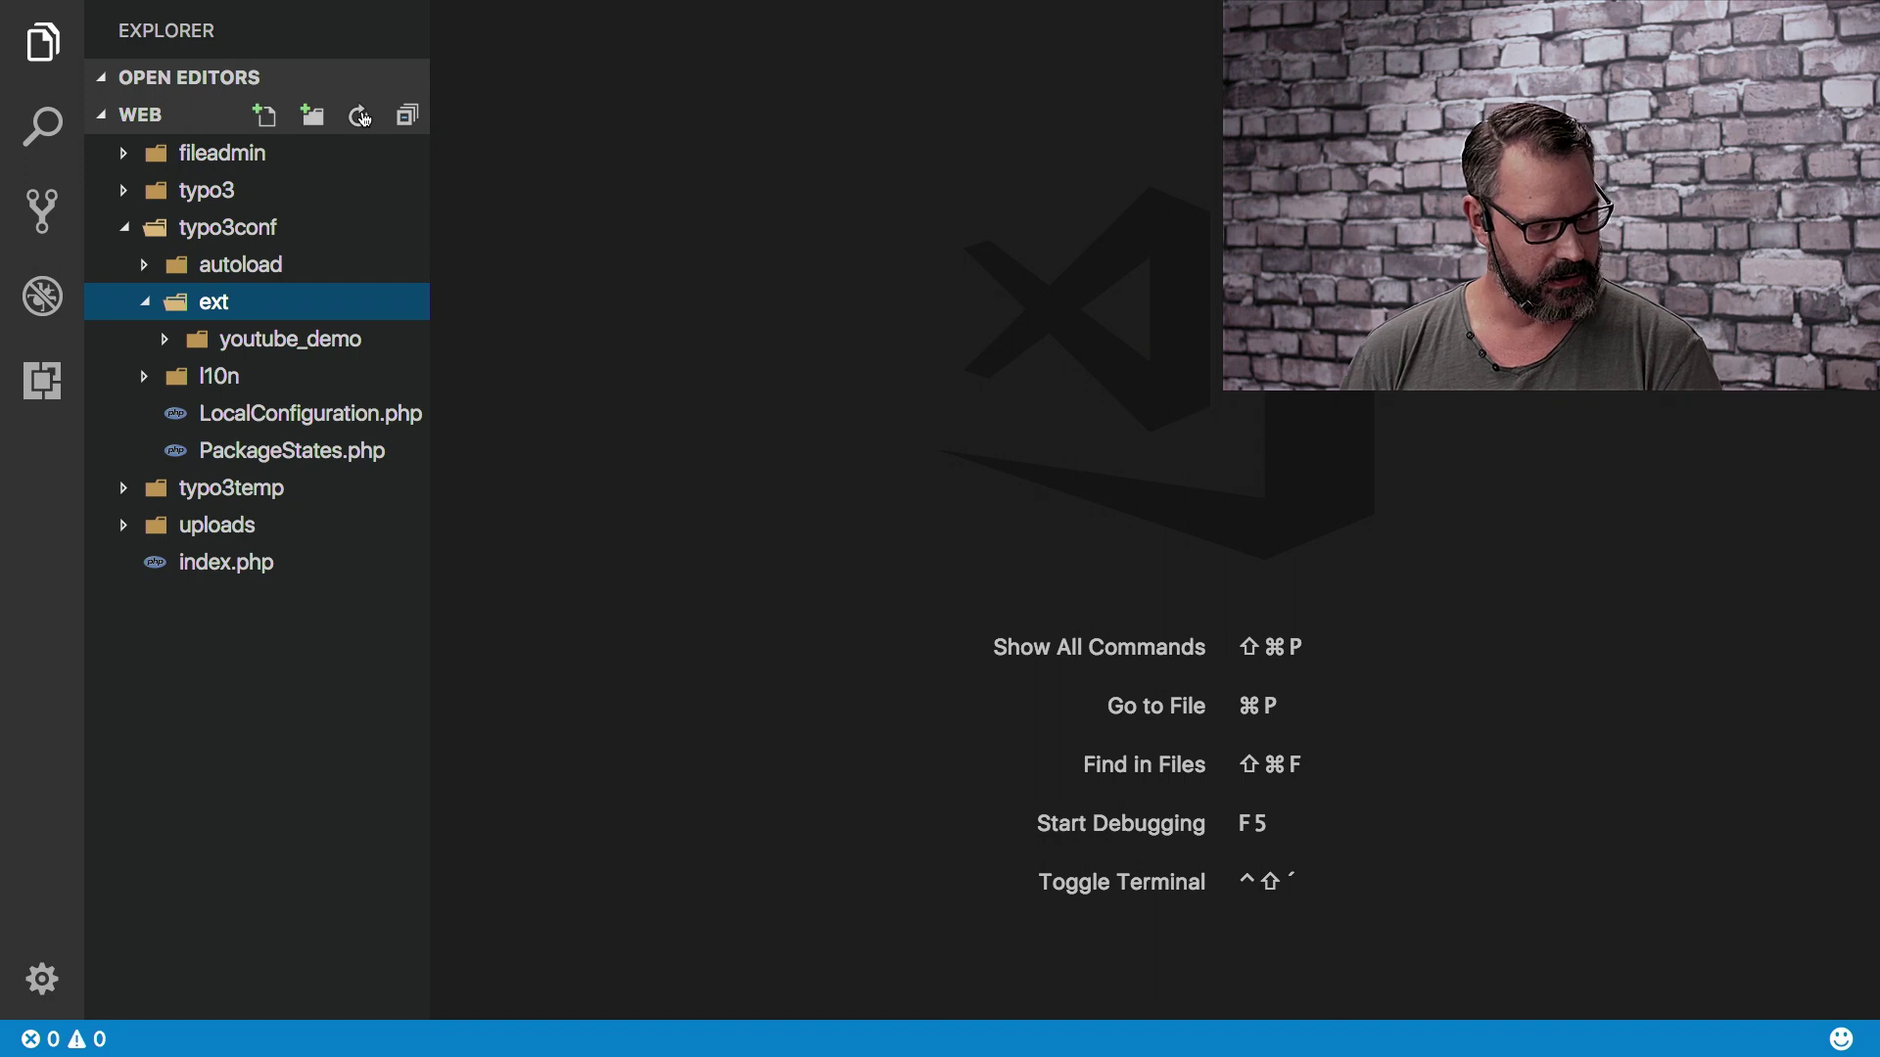
{"action": "left_click", "coordinate": [165, 339]}
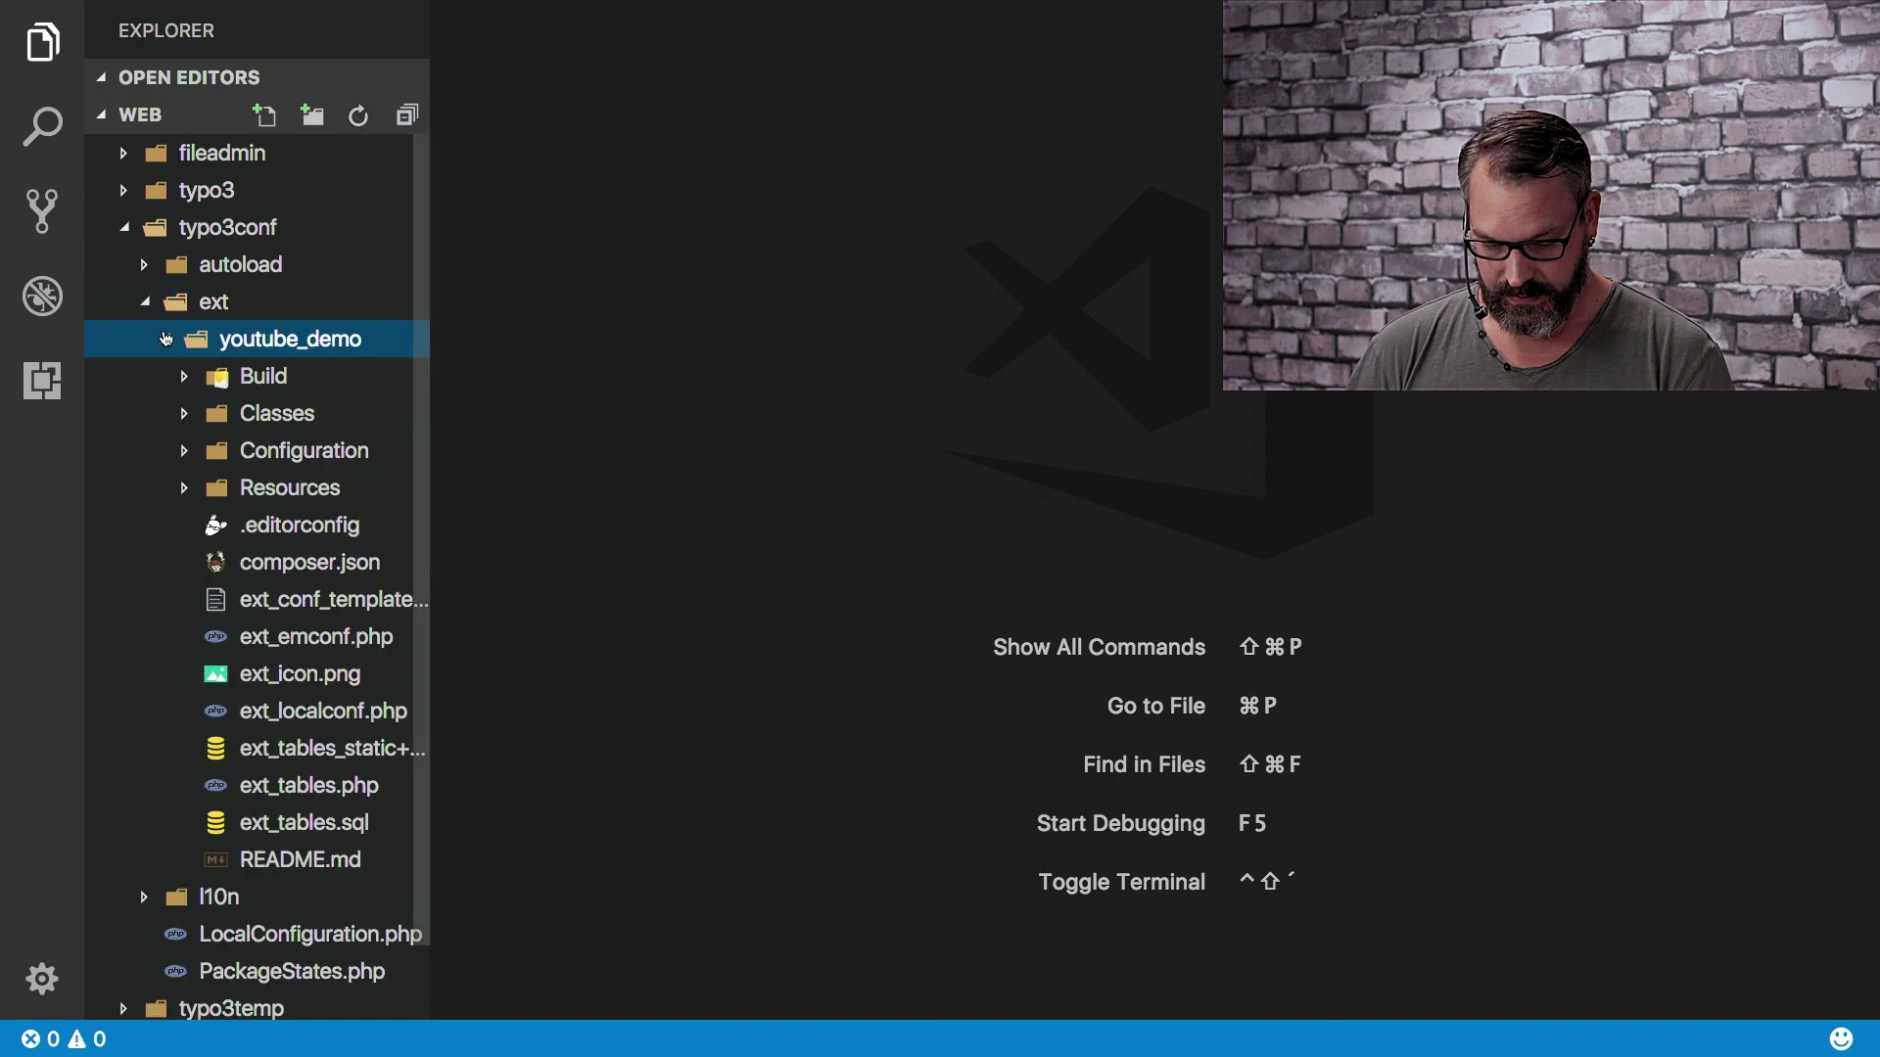
{"action": "left_click_drag", "start_coordinate": [431, 399], "coordinate": [512, 403]}
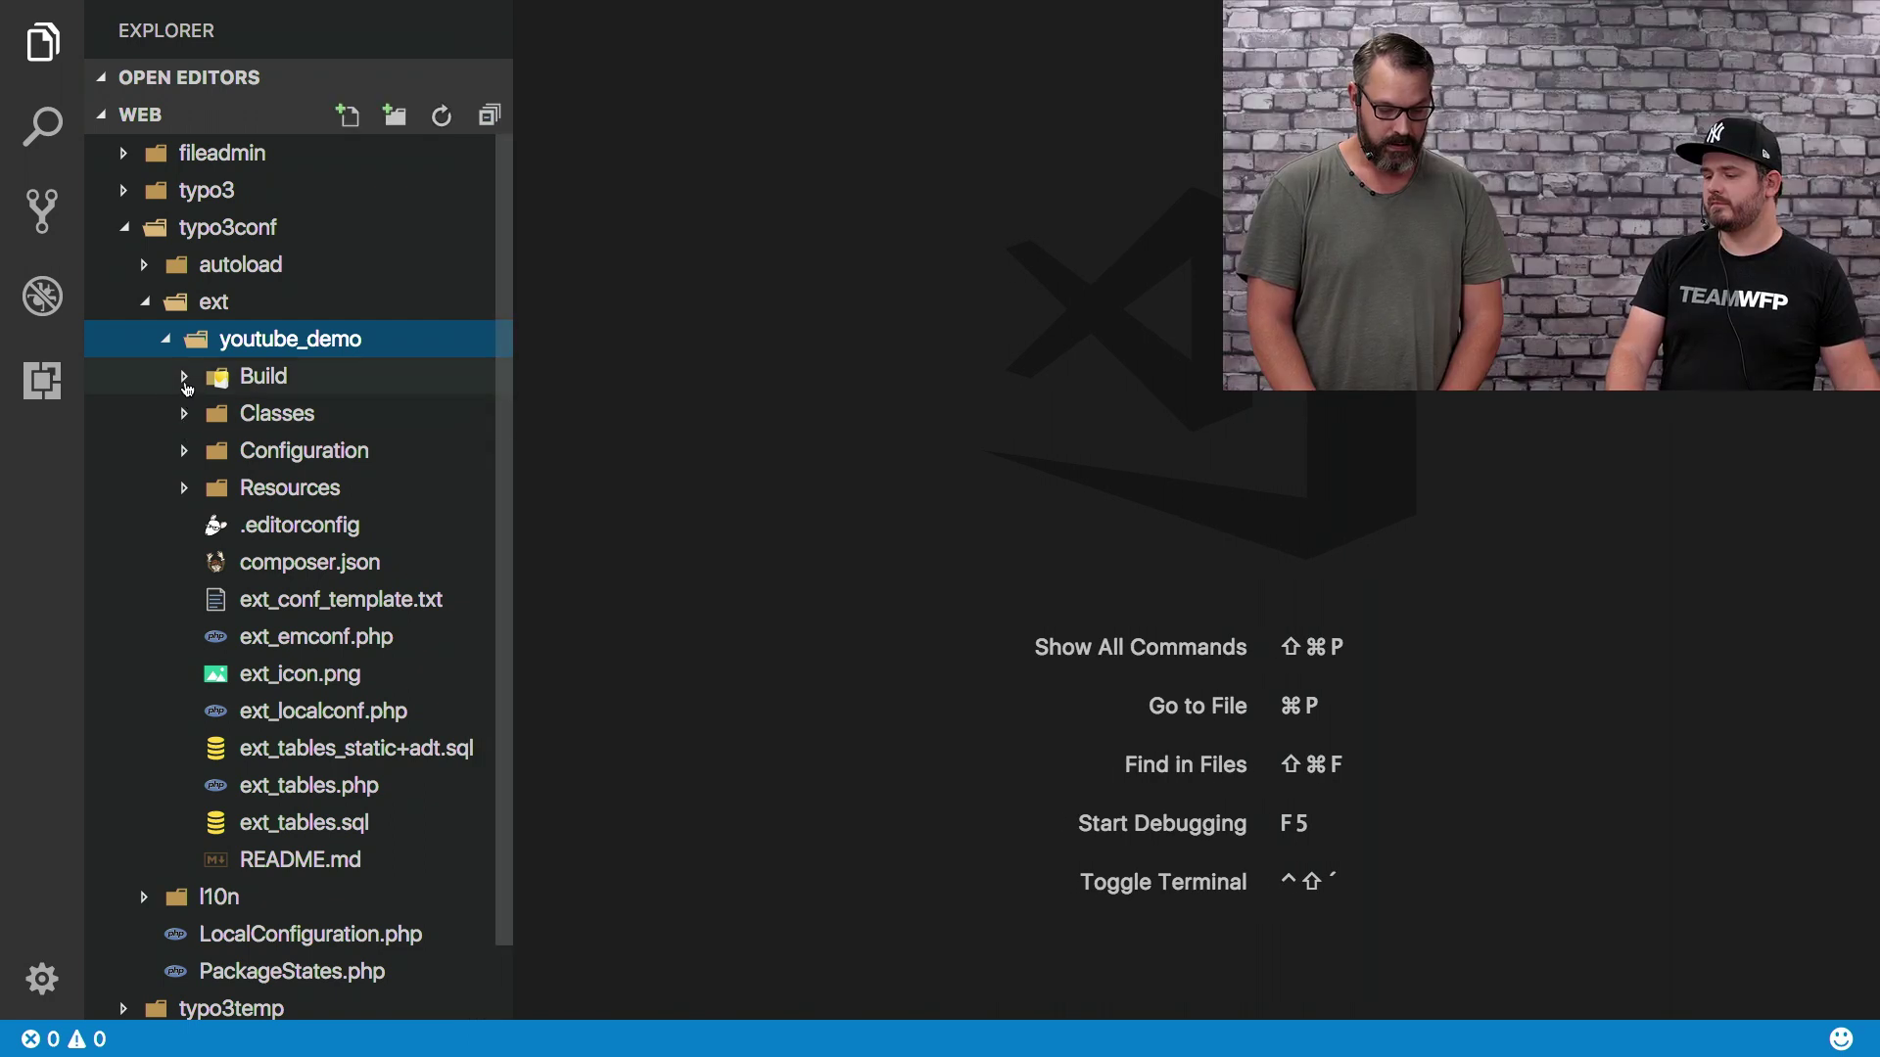
Browse youtube_demo's Resources and Configuration/PageTS folders, then collapse youtube_demo
{"action": "left_click", "coordinate": [184, 492]}
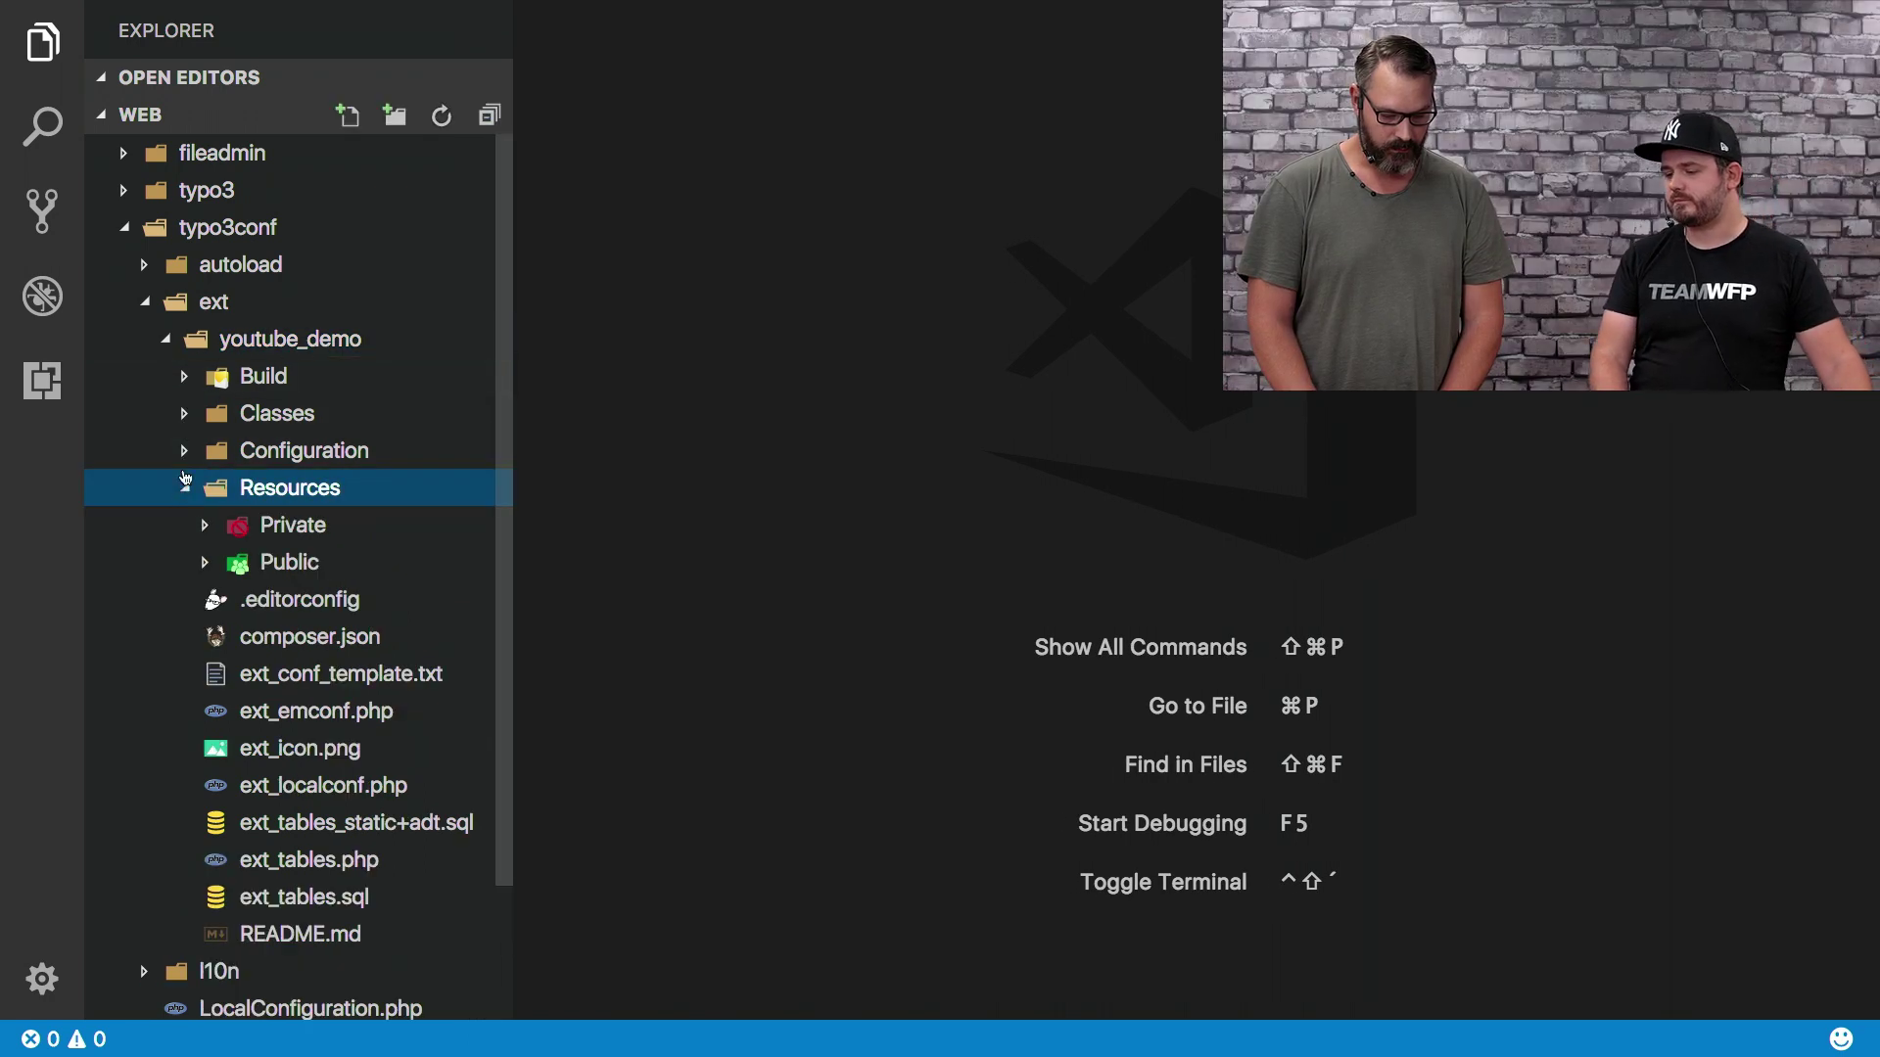
{"action": "left_click", "coordinate": [186, 451]}
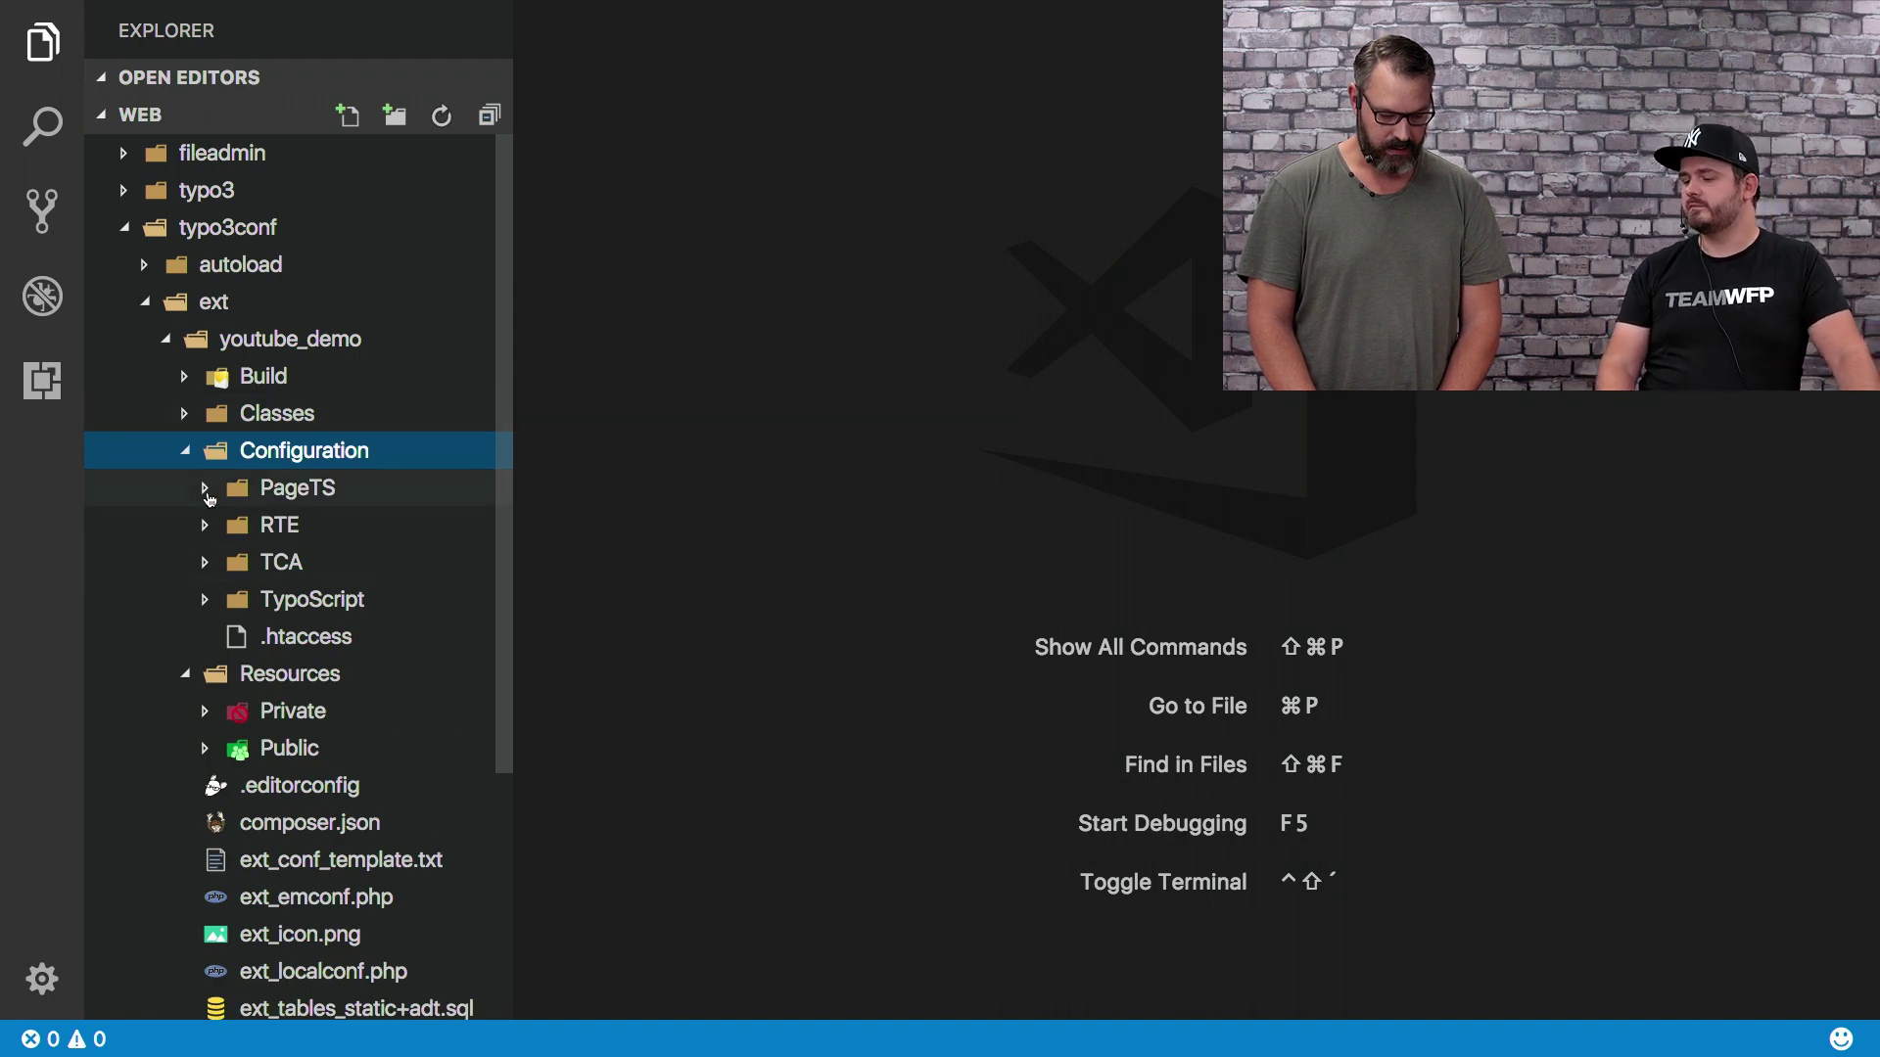
{"action": "left_click", "coordinate": [205, 490]}
{"action": "left_click", "coordinate": [204, 489]}
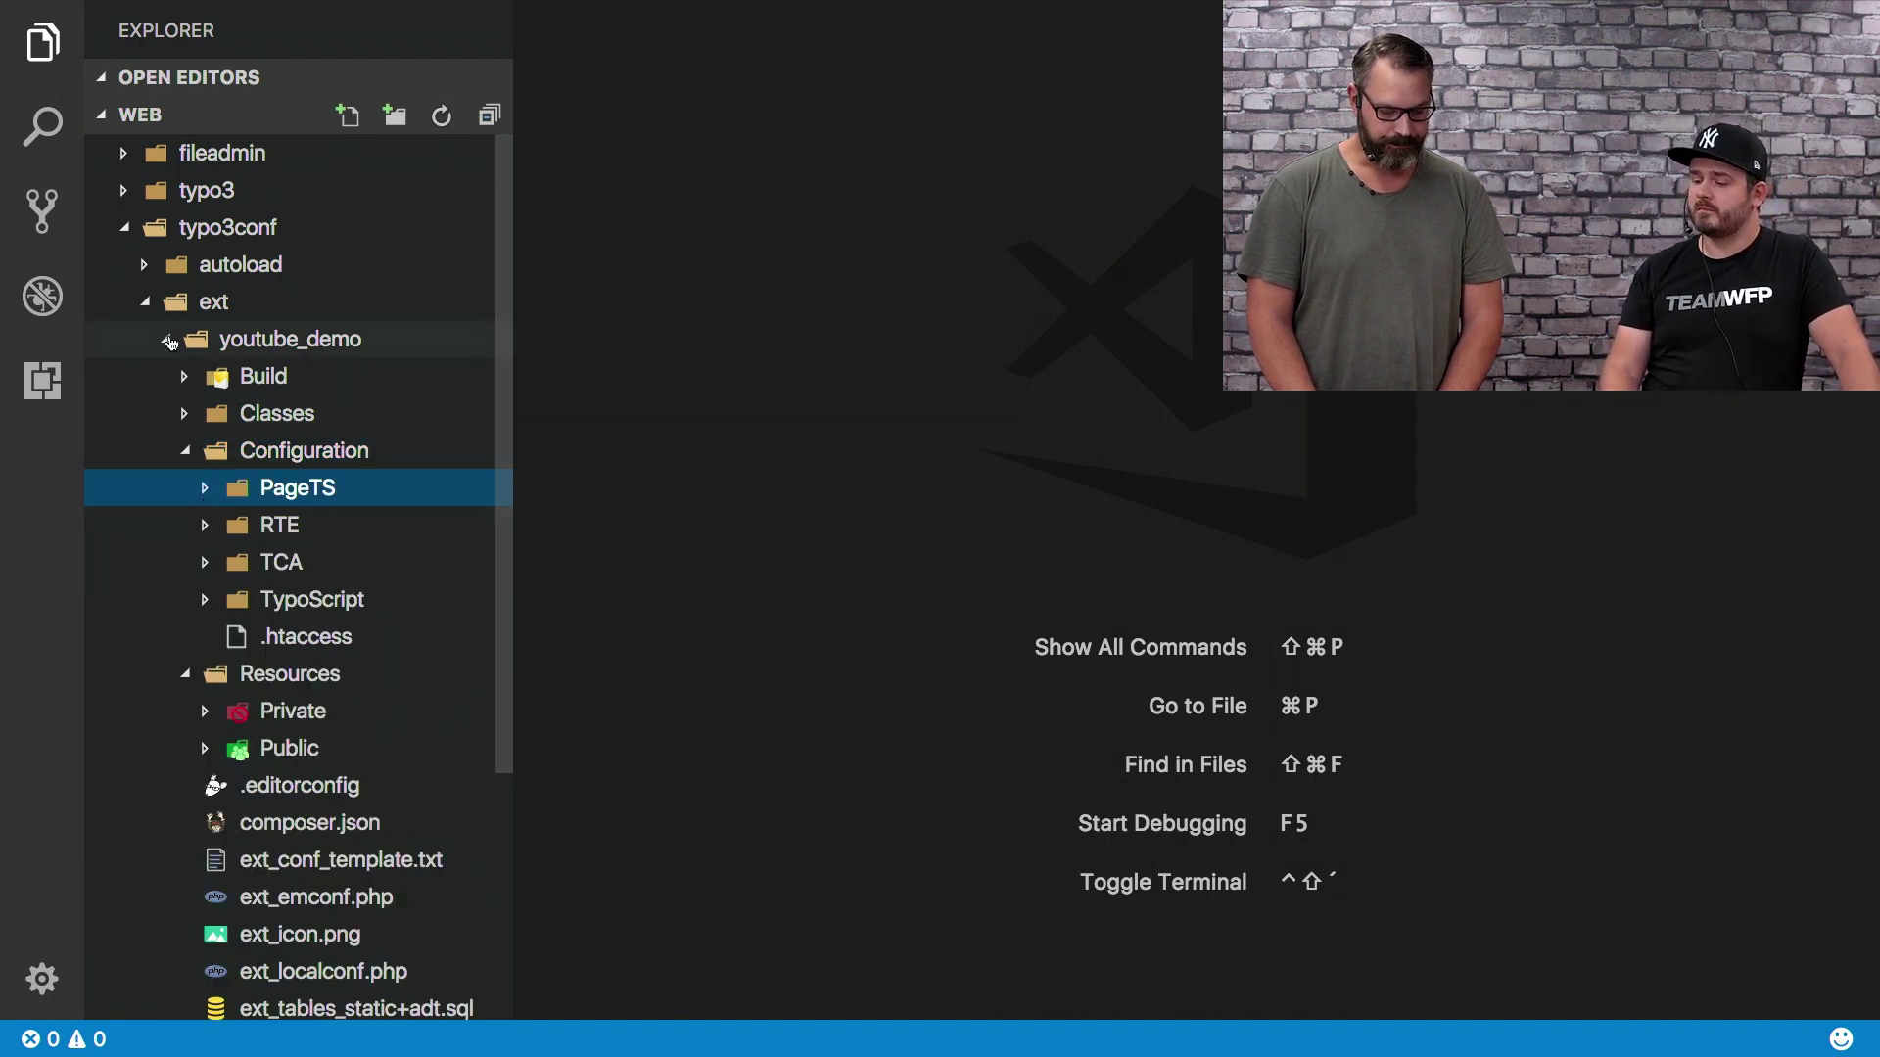
{"action": "left_click", "coordinate": [170, 340]}
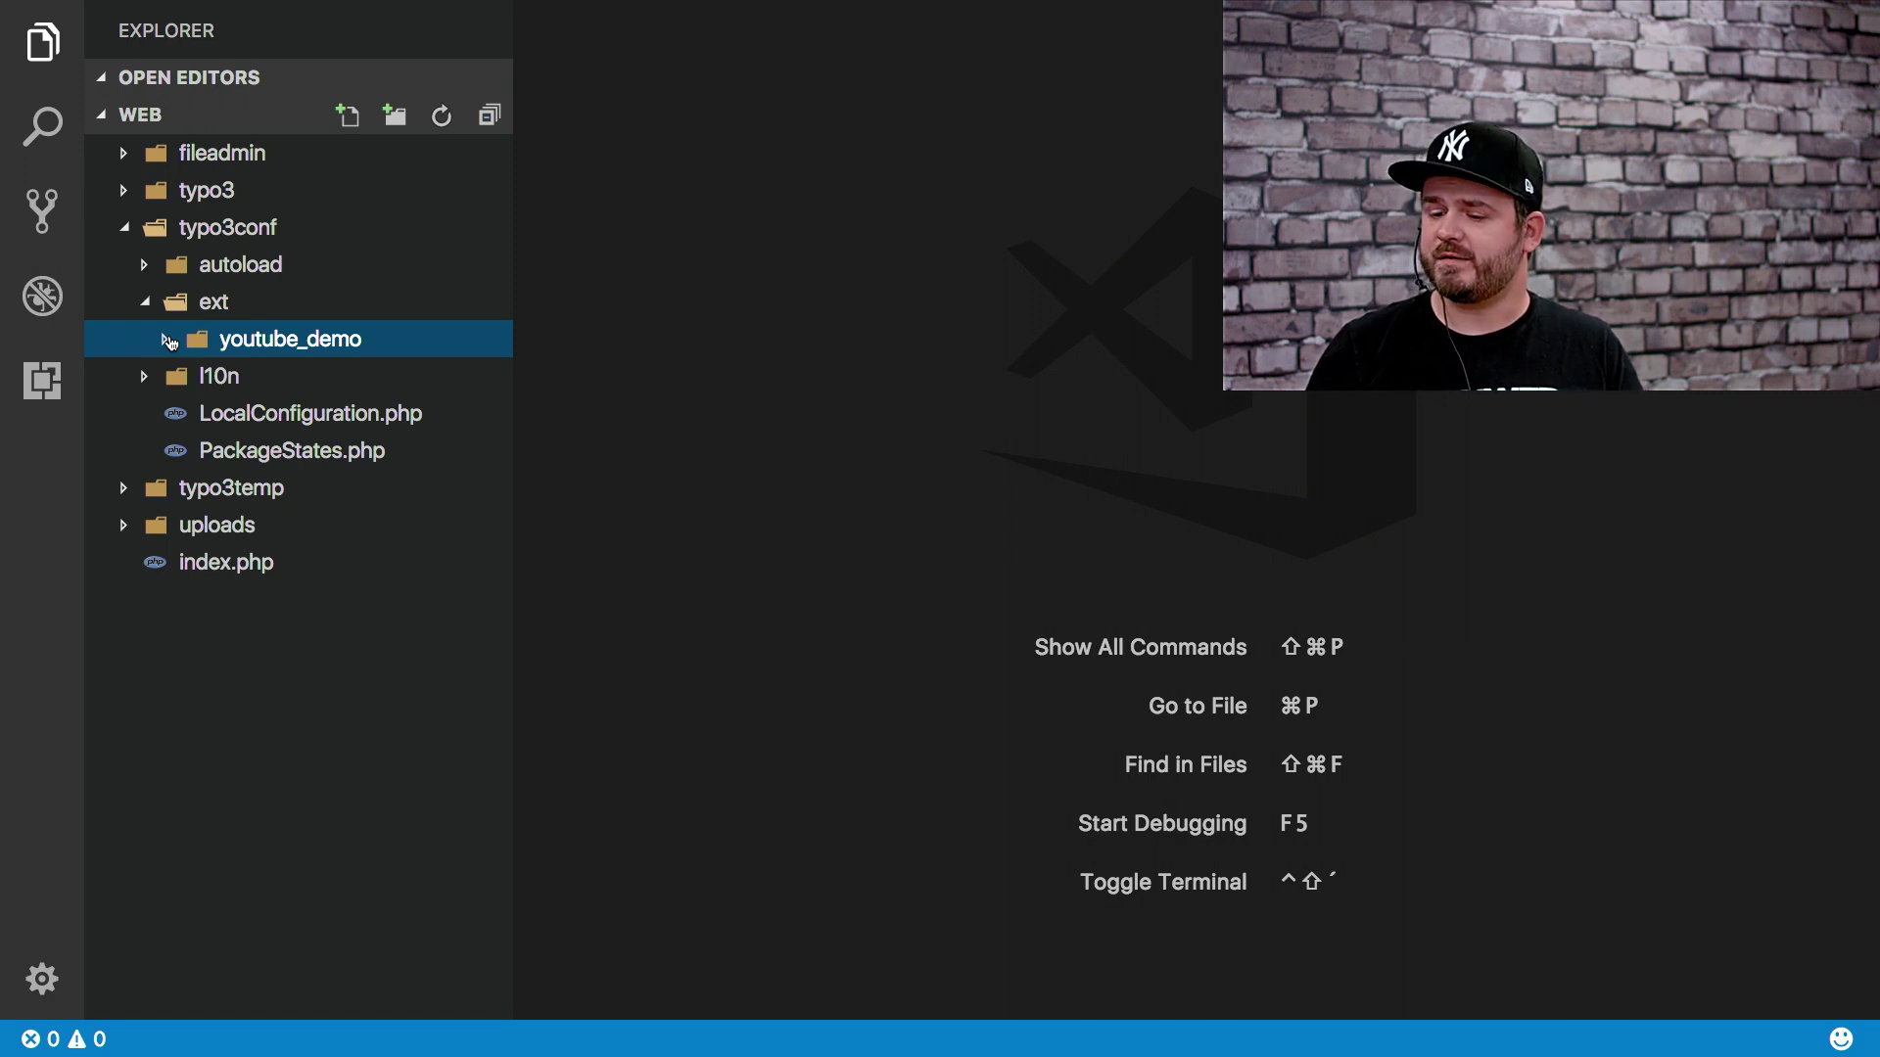
Reopen youtube_demo and walk Configuration down to TypoScript's setup.typoscript file
{"action": "left_click", "coordinate": [171, 343]}
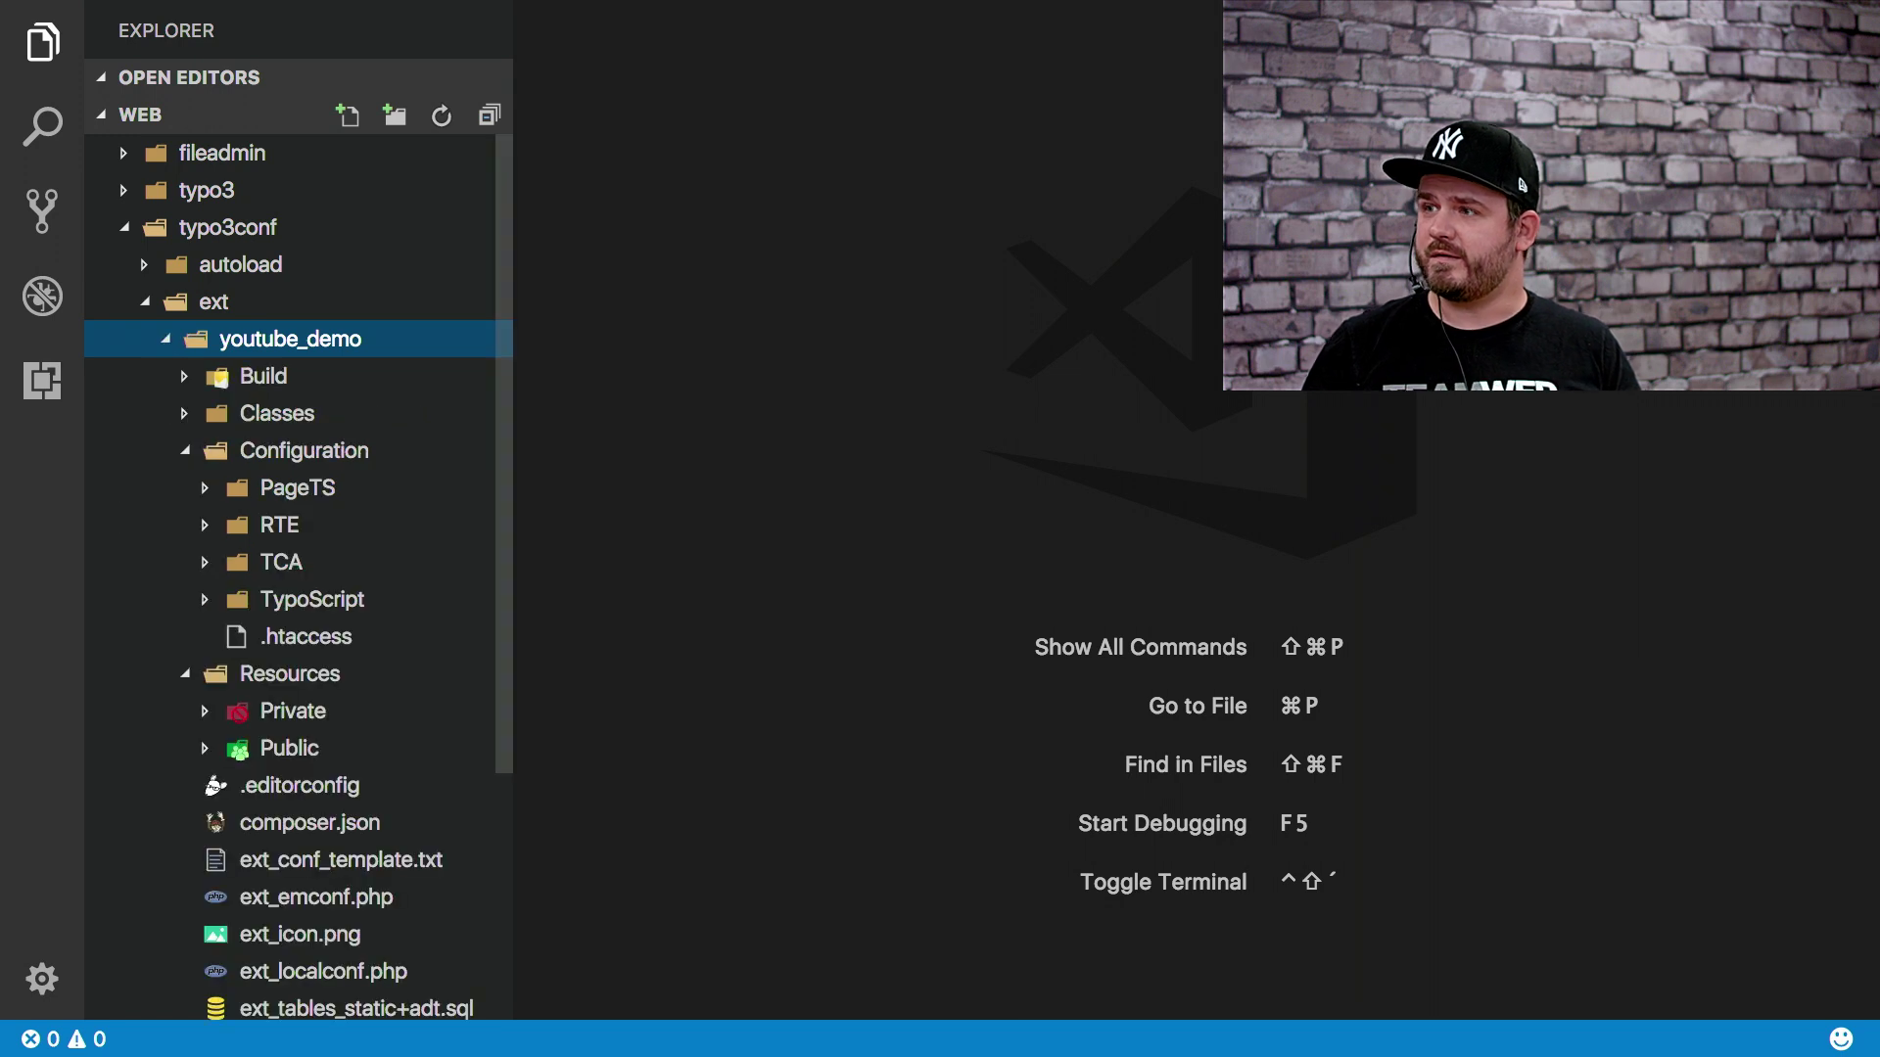
{"action": "key", "text": "Down"}
{"action": "key", "text": "Down"}
{"action": "key", "text": "Down"}
{"action": "key", "text": "Down"}
{"action": "key", "text": "Down"}
{"action": "key", "text": "Down"}
{"action": "key", "text": "Down"}
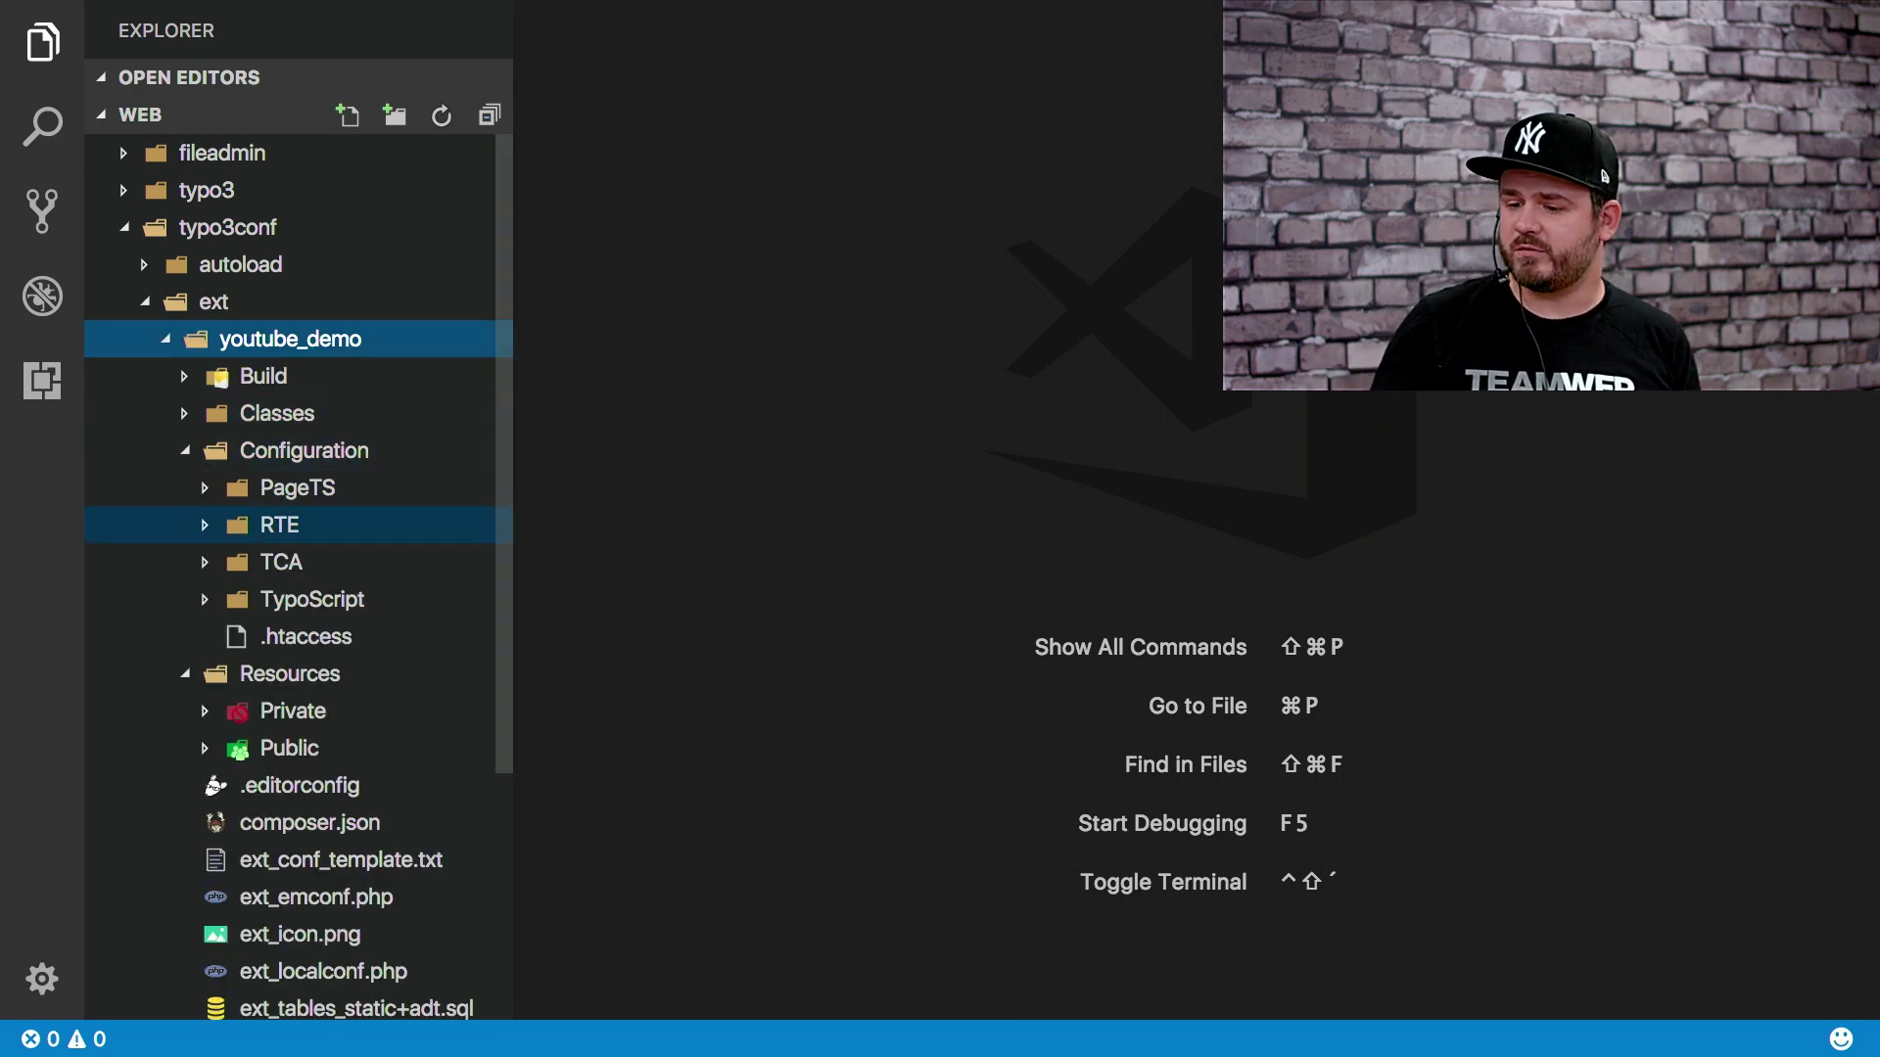
{"action": "key", "text": "Right"}
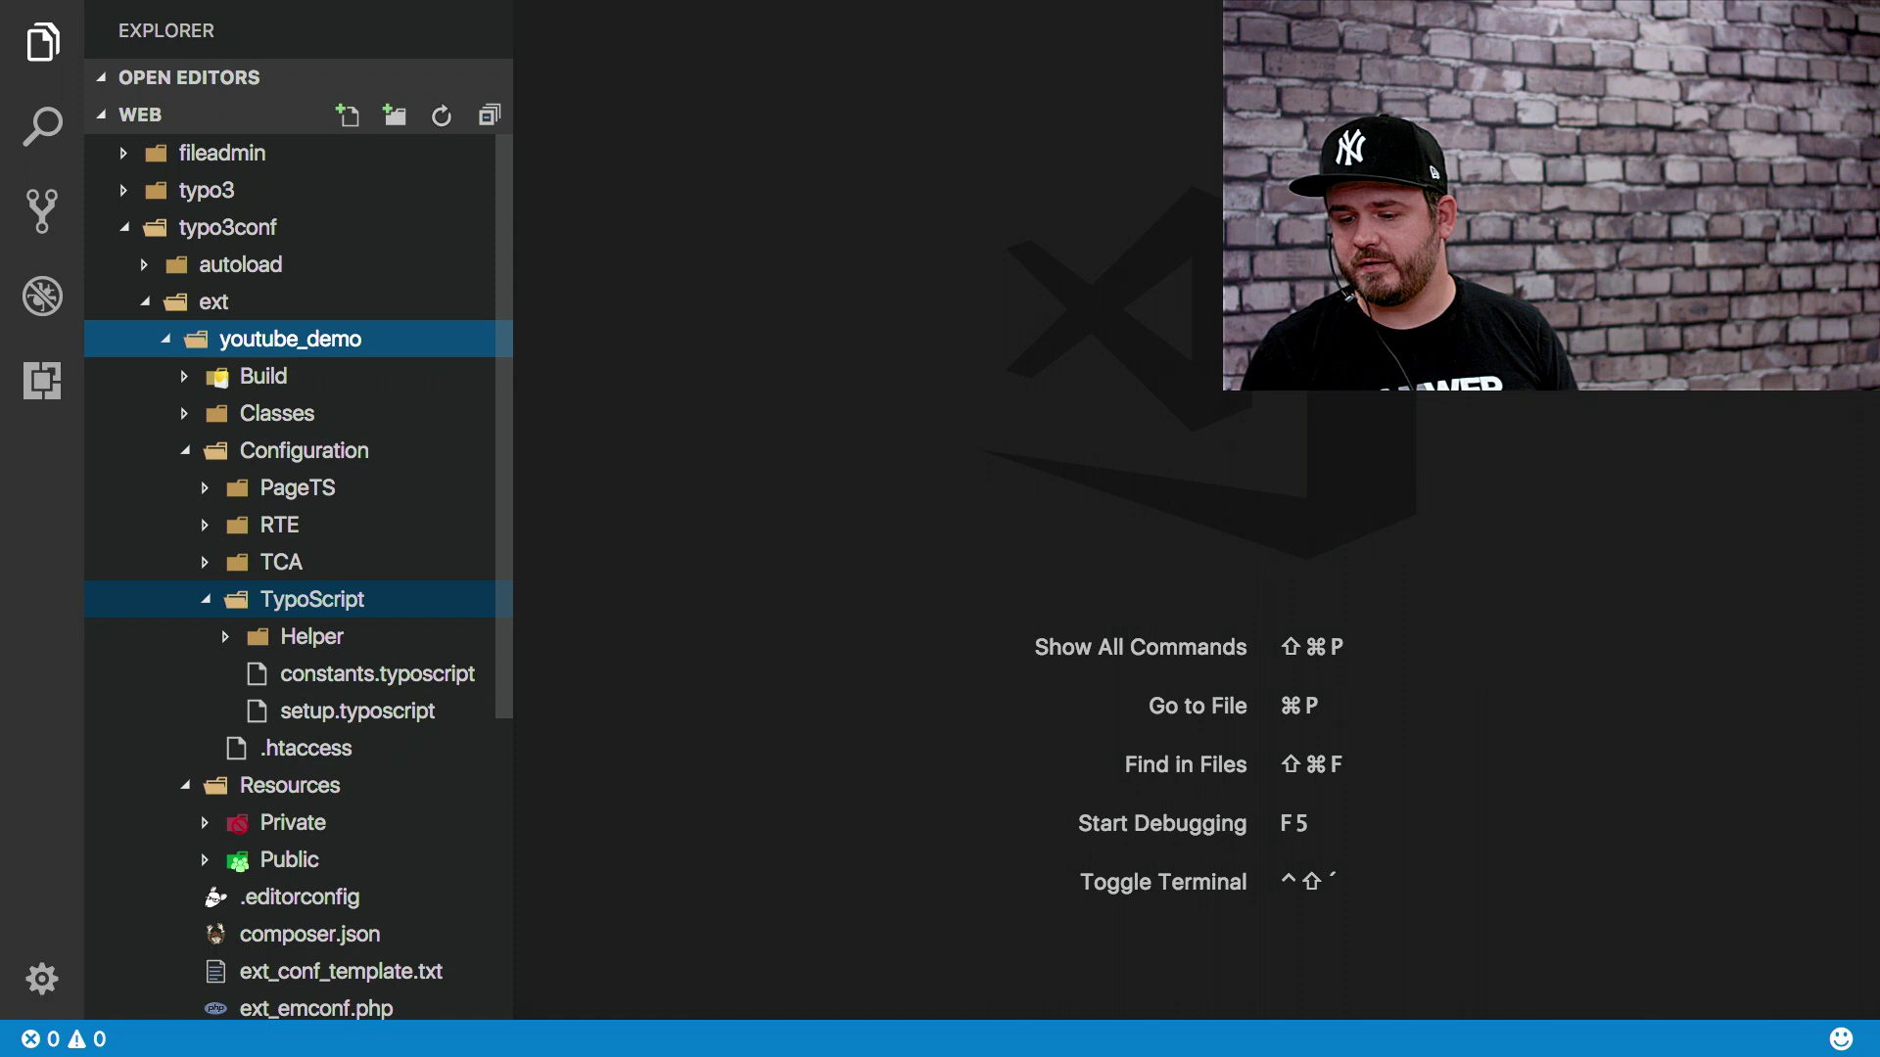
{"action": "key", "text": "Down"}
{"action": "key", "text": "Down"}
{"action": "key", "text": "Down"}
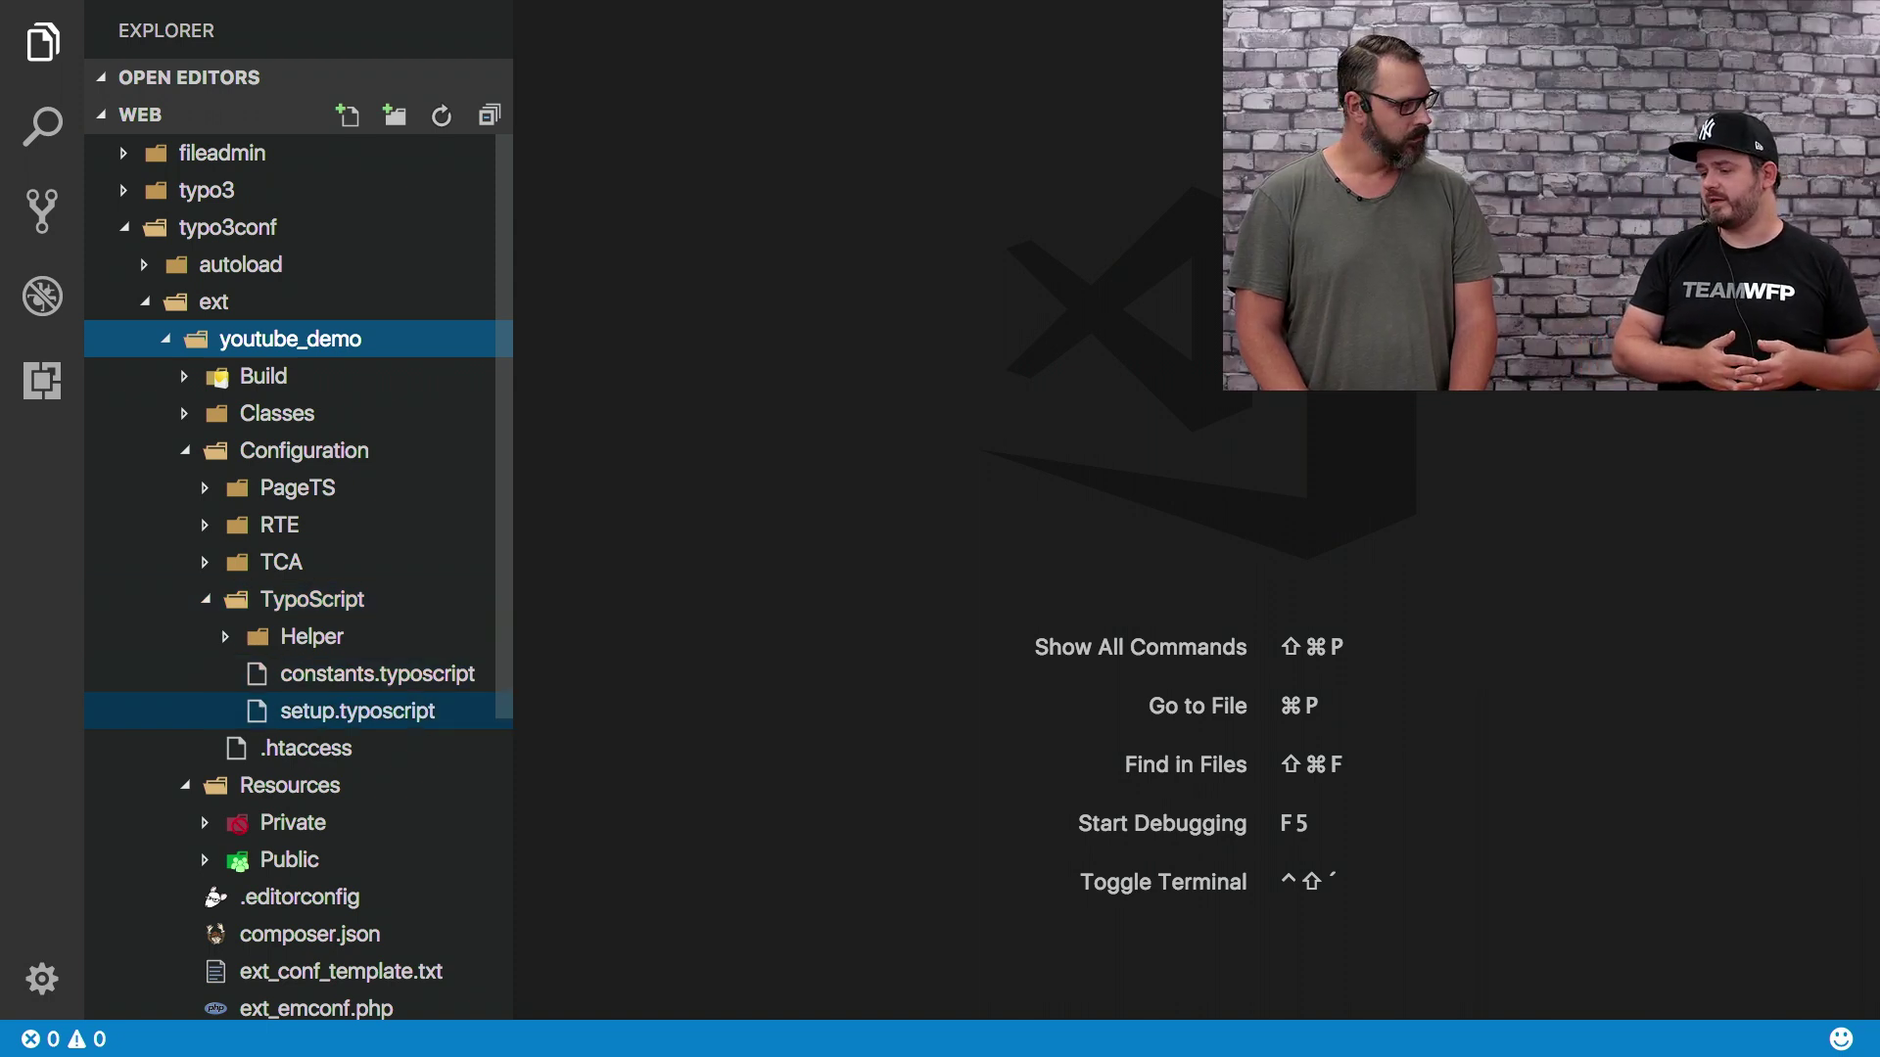
{"action": "key", "text": "Up"}
{"action": "key", "text": "Up"}
{"action": "key", "text": "Up"}
{"action": "key", "text": "Up"}
{"action": "key", "text": "Up"}
{"action": "key", "text": "Up"}
{"action": "key", "text": "Up"}
{"action": "key", "text": "Up"}
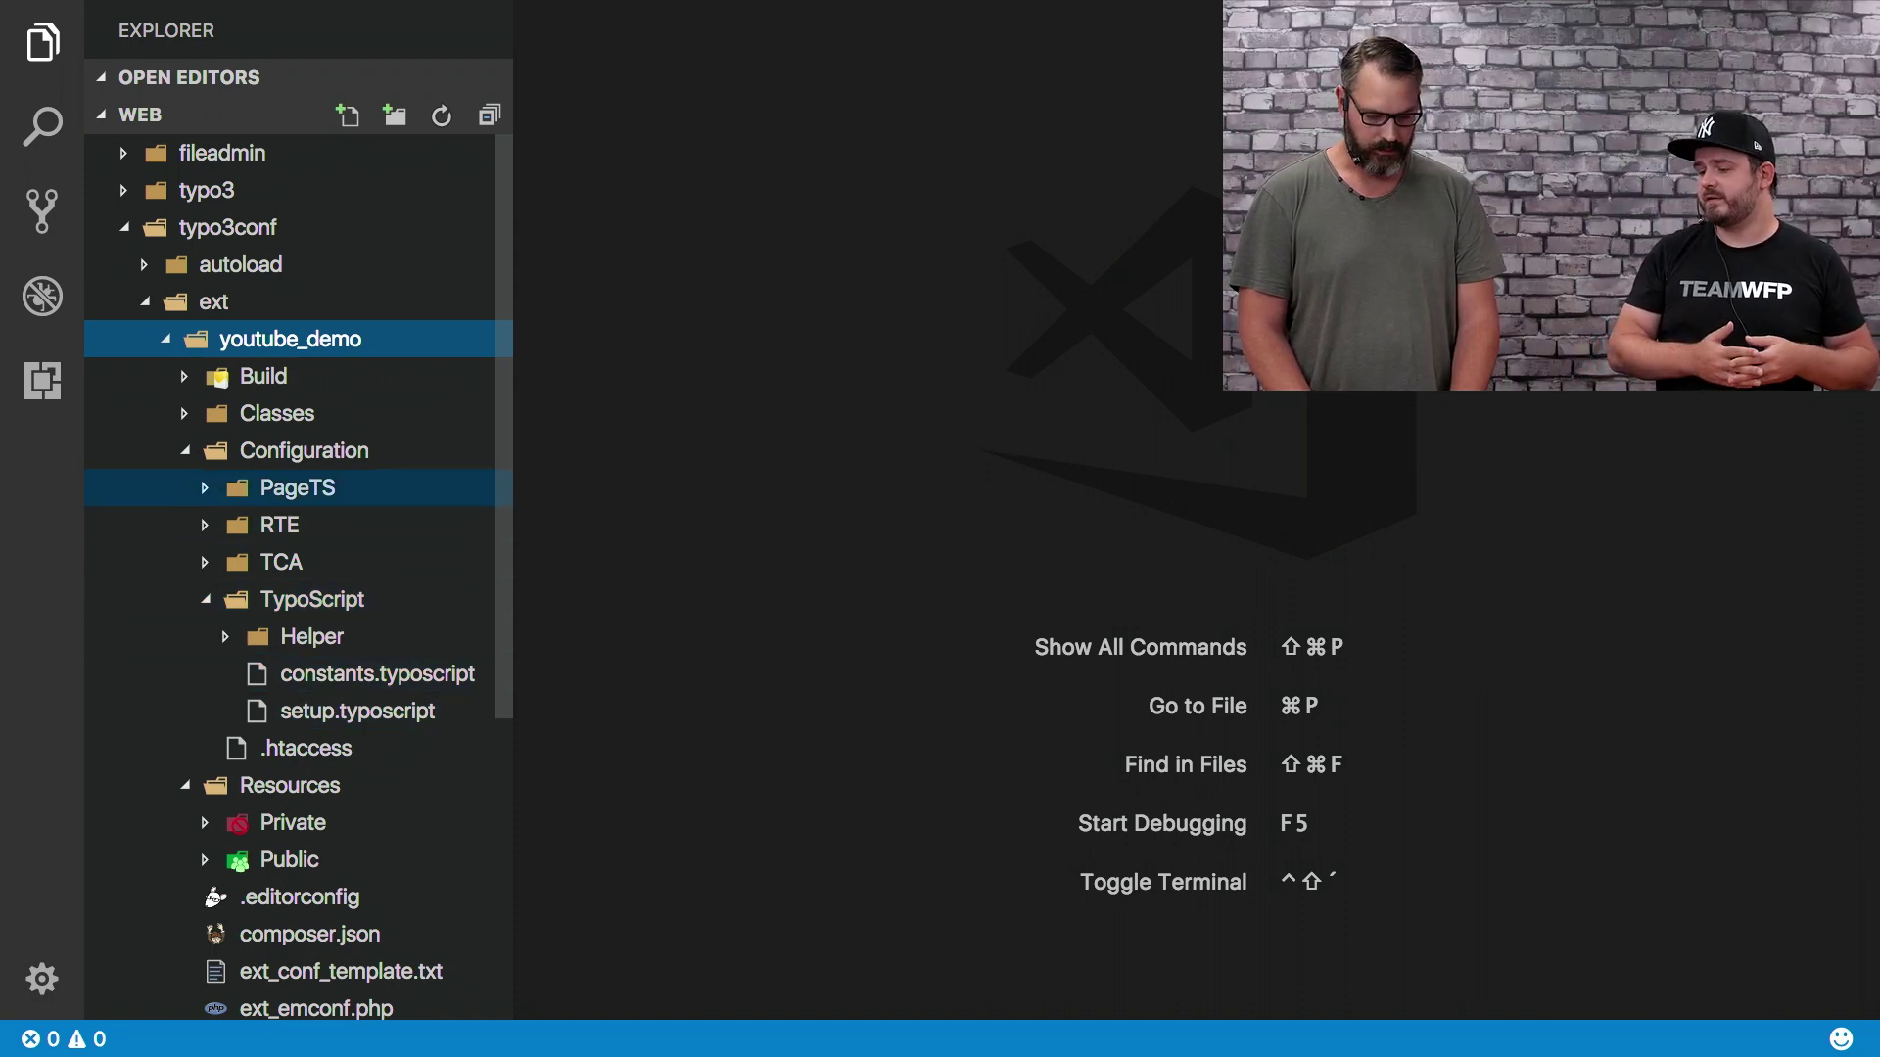
Explore Classes with its Controller, Domain, Model and Repository folders, collapse it, and return to the browser
{"action": "key", "text": "Right"}
{"action": "key", "text": "Down"}
{"action": "key", "text": "Right"}
{"action": "key", "text": "Down"}
{"action": "key", "text": "Down"}
{"action": "key", "text": "Right"}
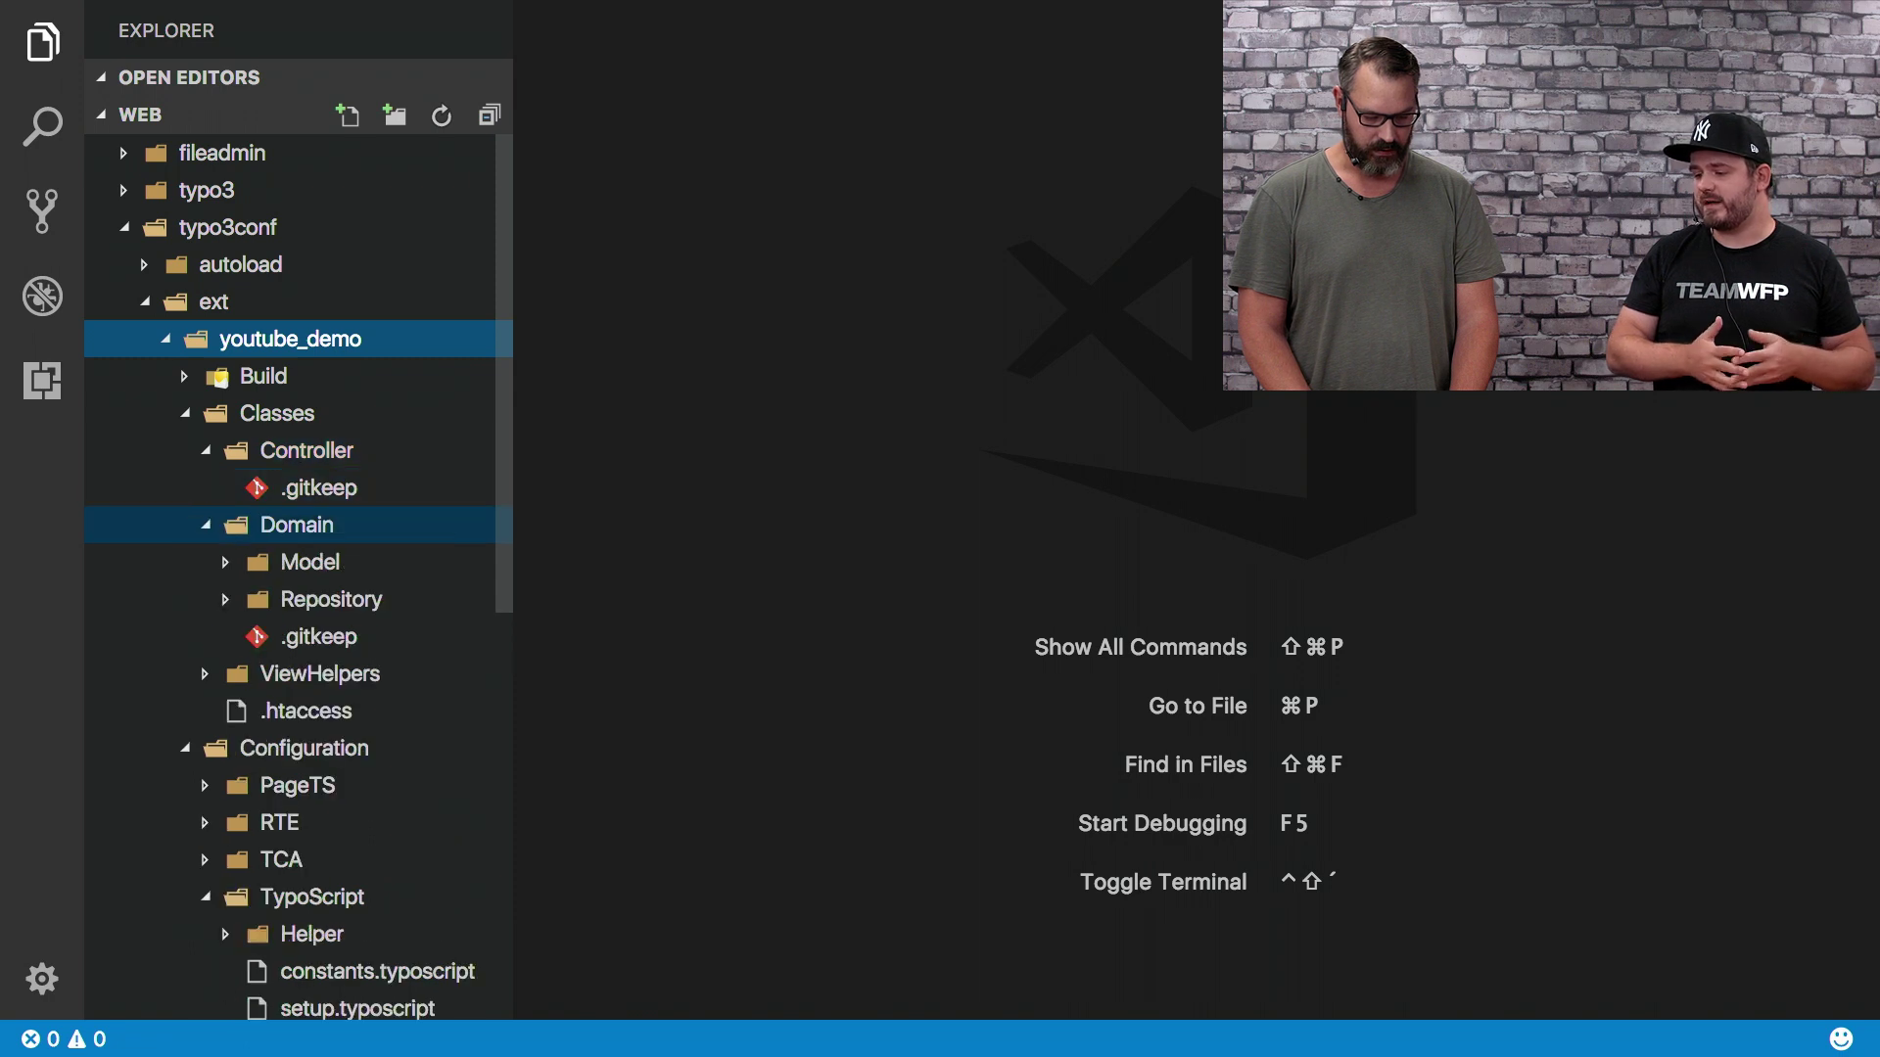
{"action": "key", "text": "Down"}
{"action": "key", "text": "Down"}
{"action": "key", "text": "Up"}
{"action": "key", "text": "Right"}
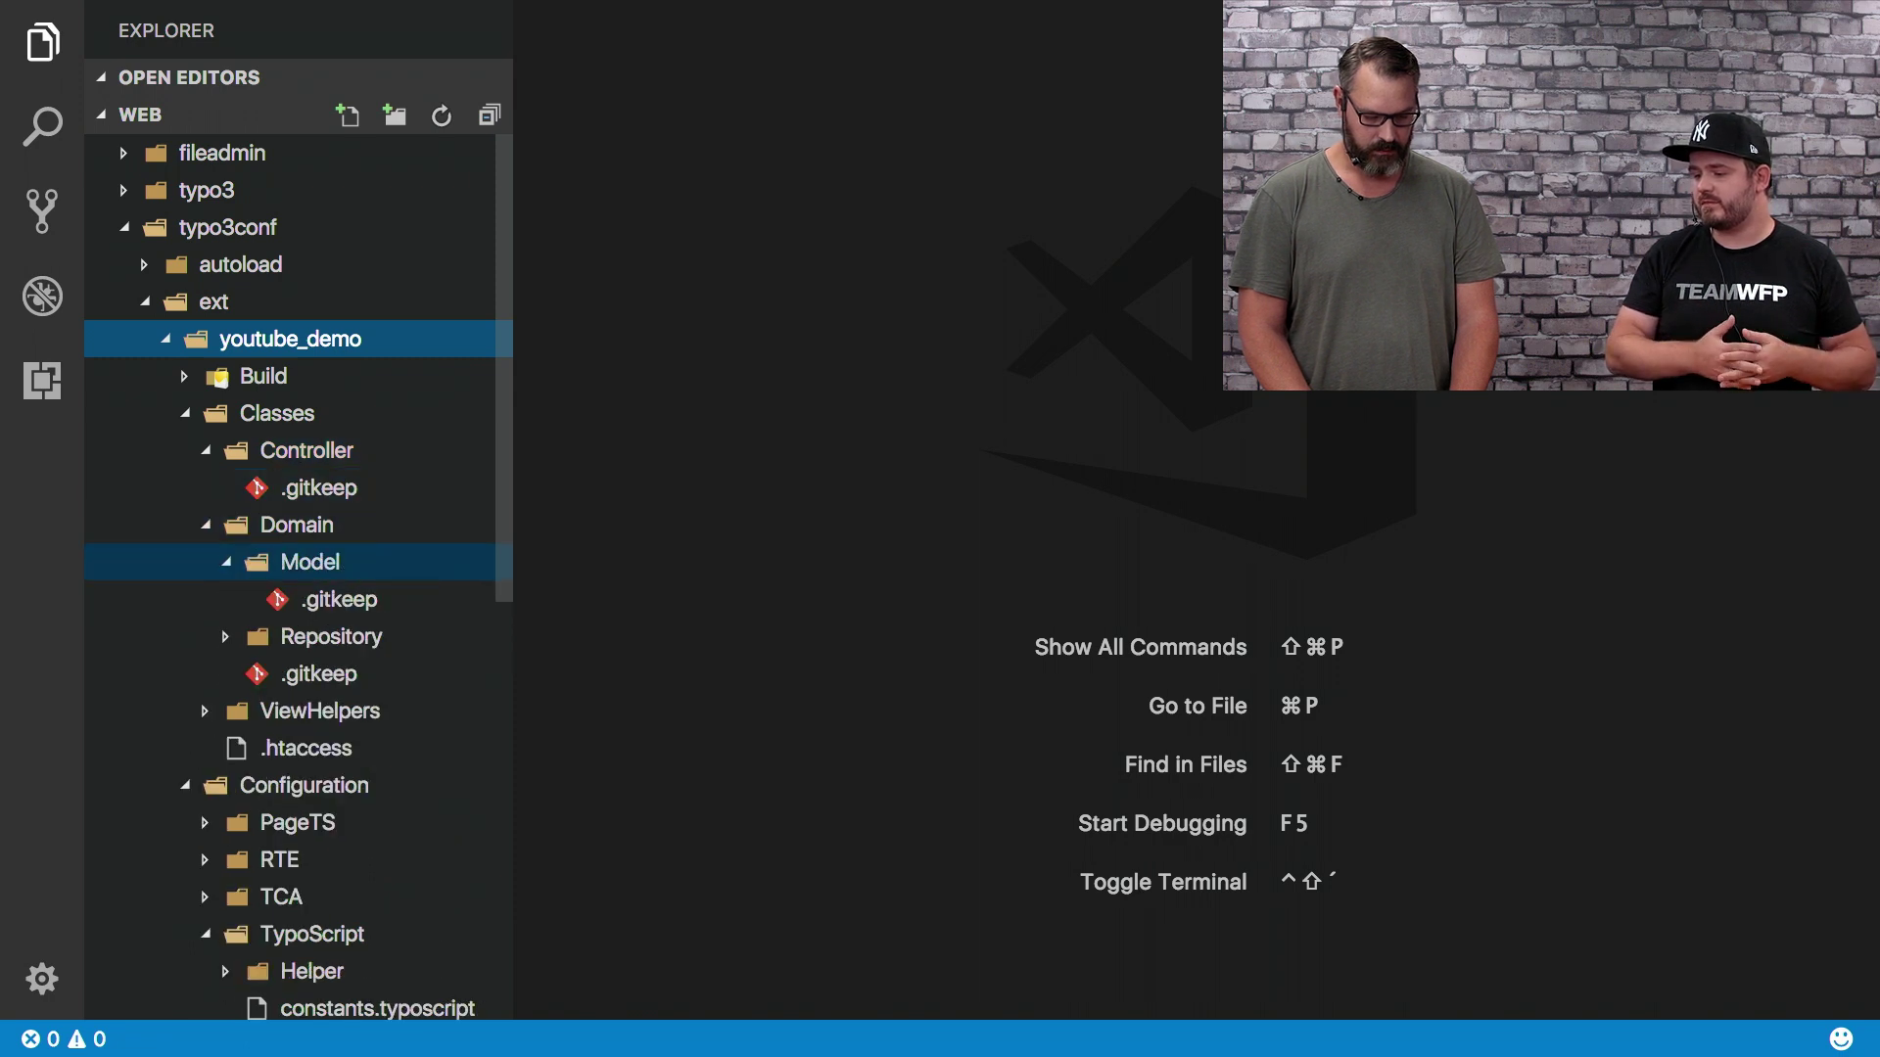
{"action": "key", "text": "Down"}
{"action": "key", "text": "Down"}
{"action": "key", "text": "Right"}
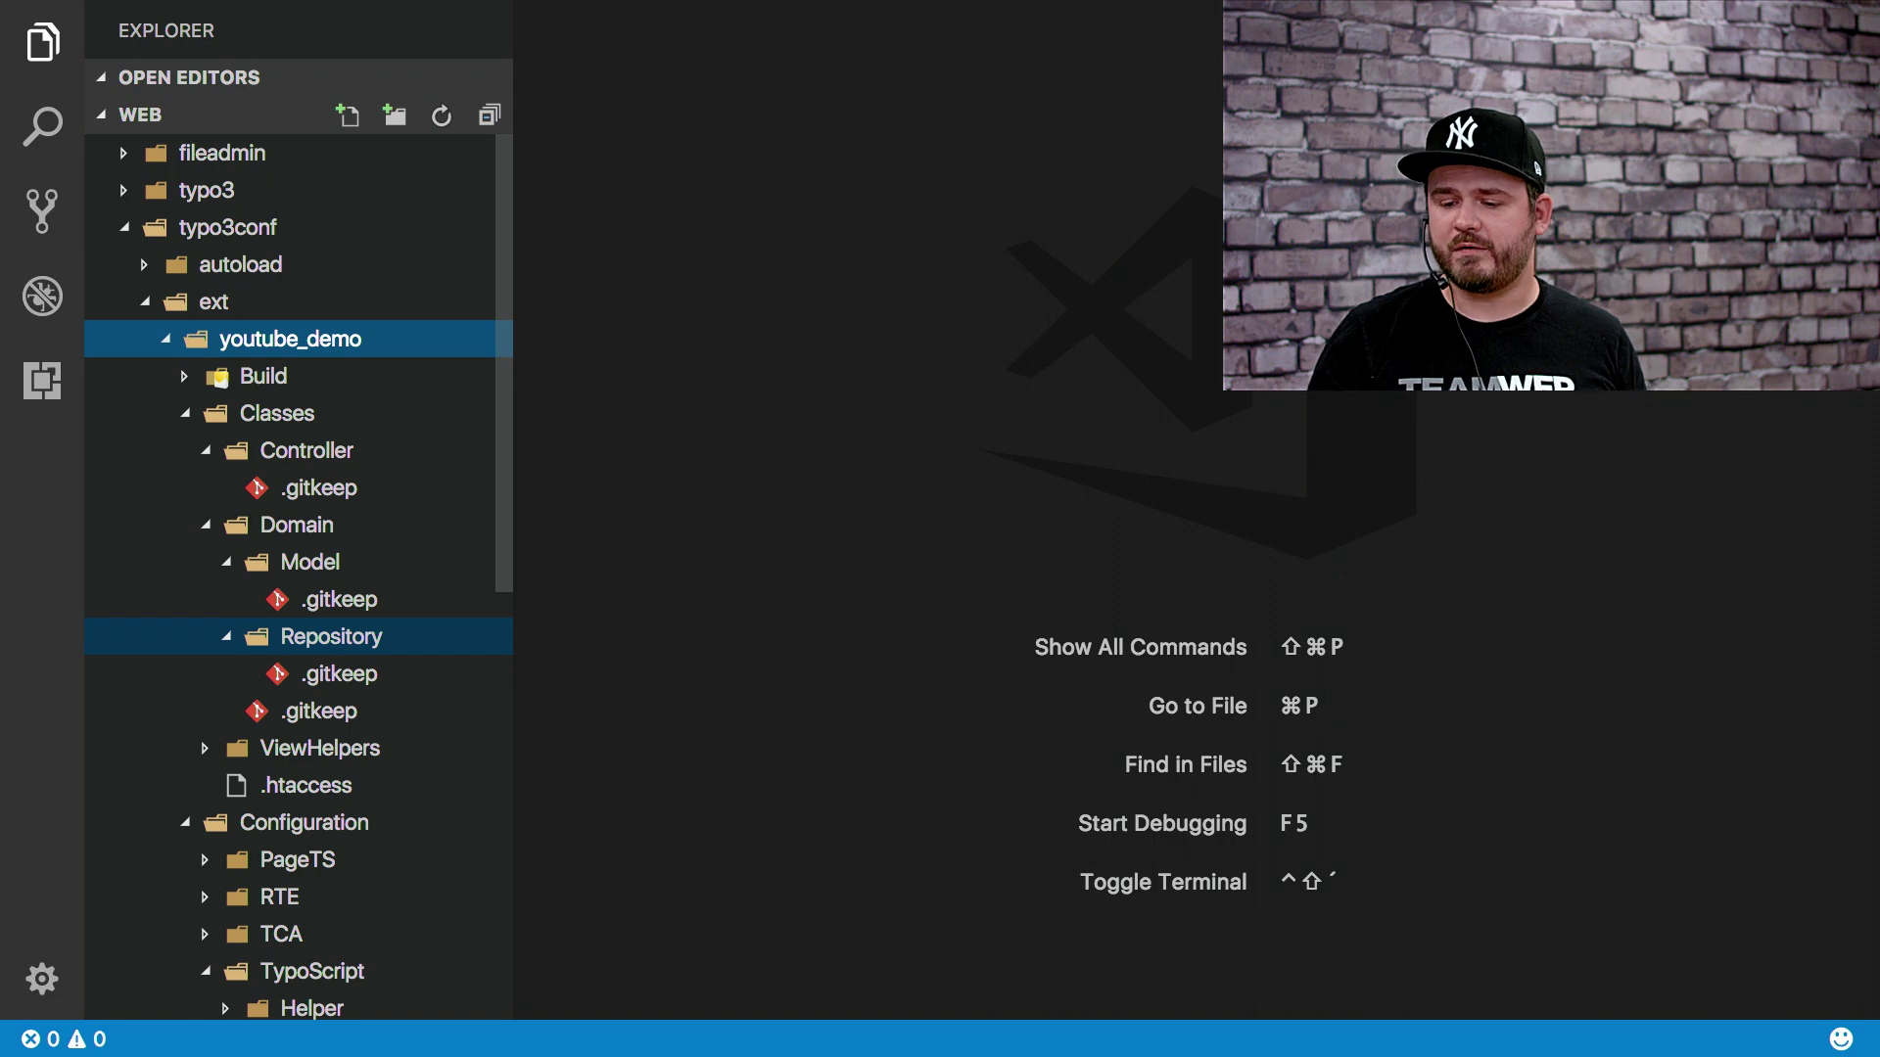
{"action": "key", "text": "Up"}
{"action": "key", "text": "Up"}
{"action": "key", "text": "Up"}
{"action": "key", "text": "Up"}
{"action": "key", "text": "Up"}
{"action": "key", "text": "Up"}
{"action": "key", "text": "Left"}
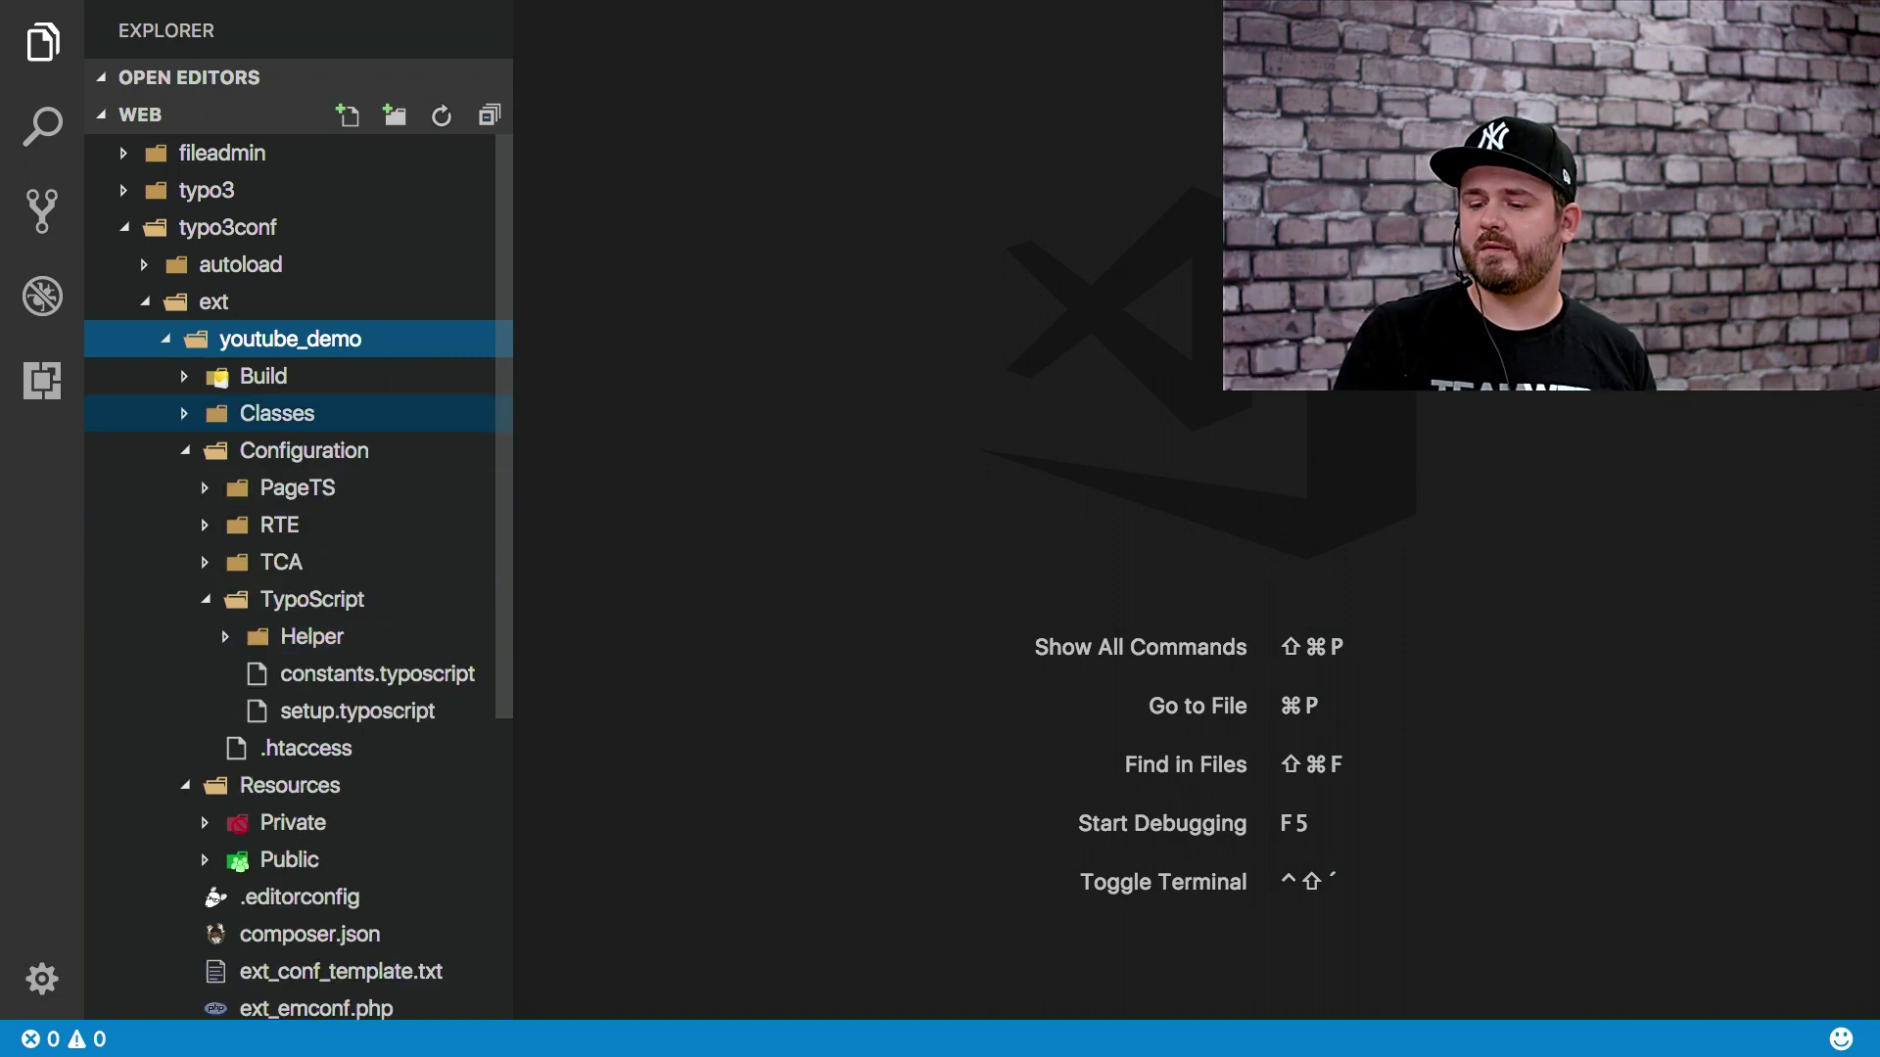
{"action": "key", "text": "super+Tab"}
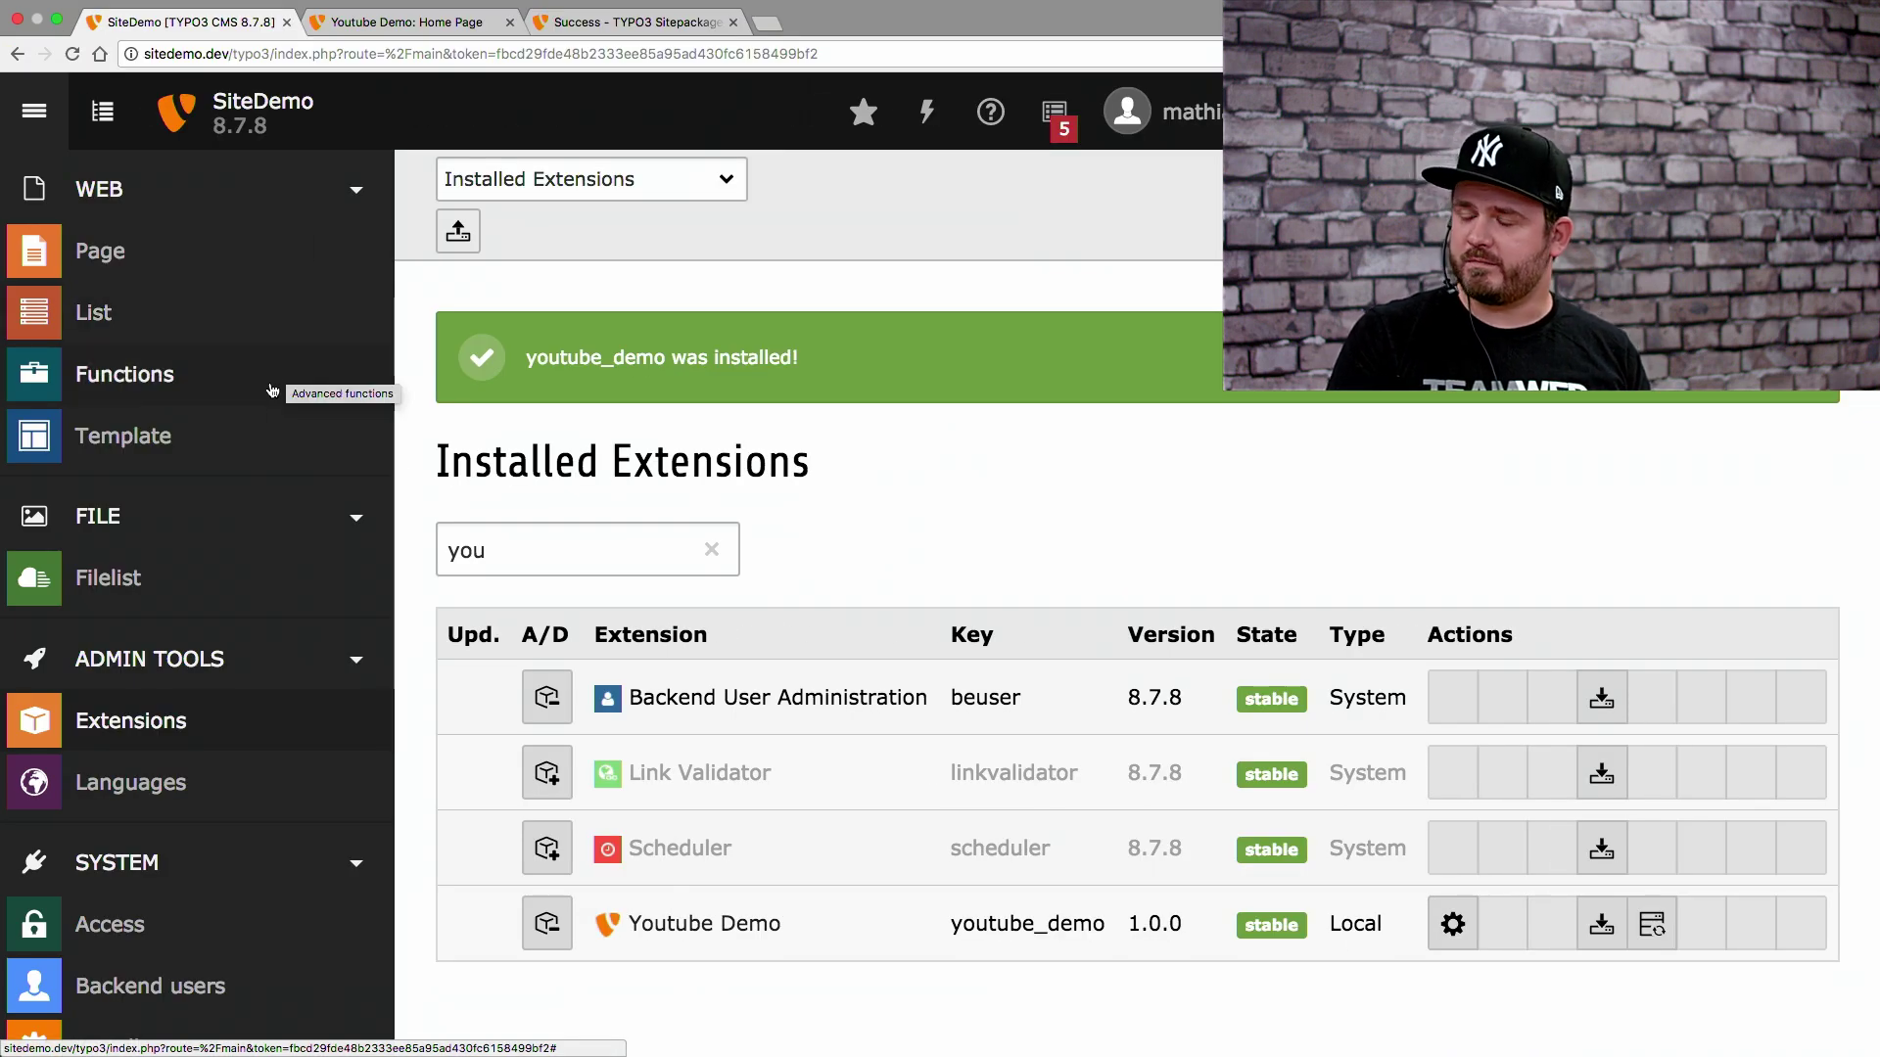
In the whole template record, delete all the HELLO WORLD Setup code and save
{"action": "left_click", "coordinate": [213, 438]}
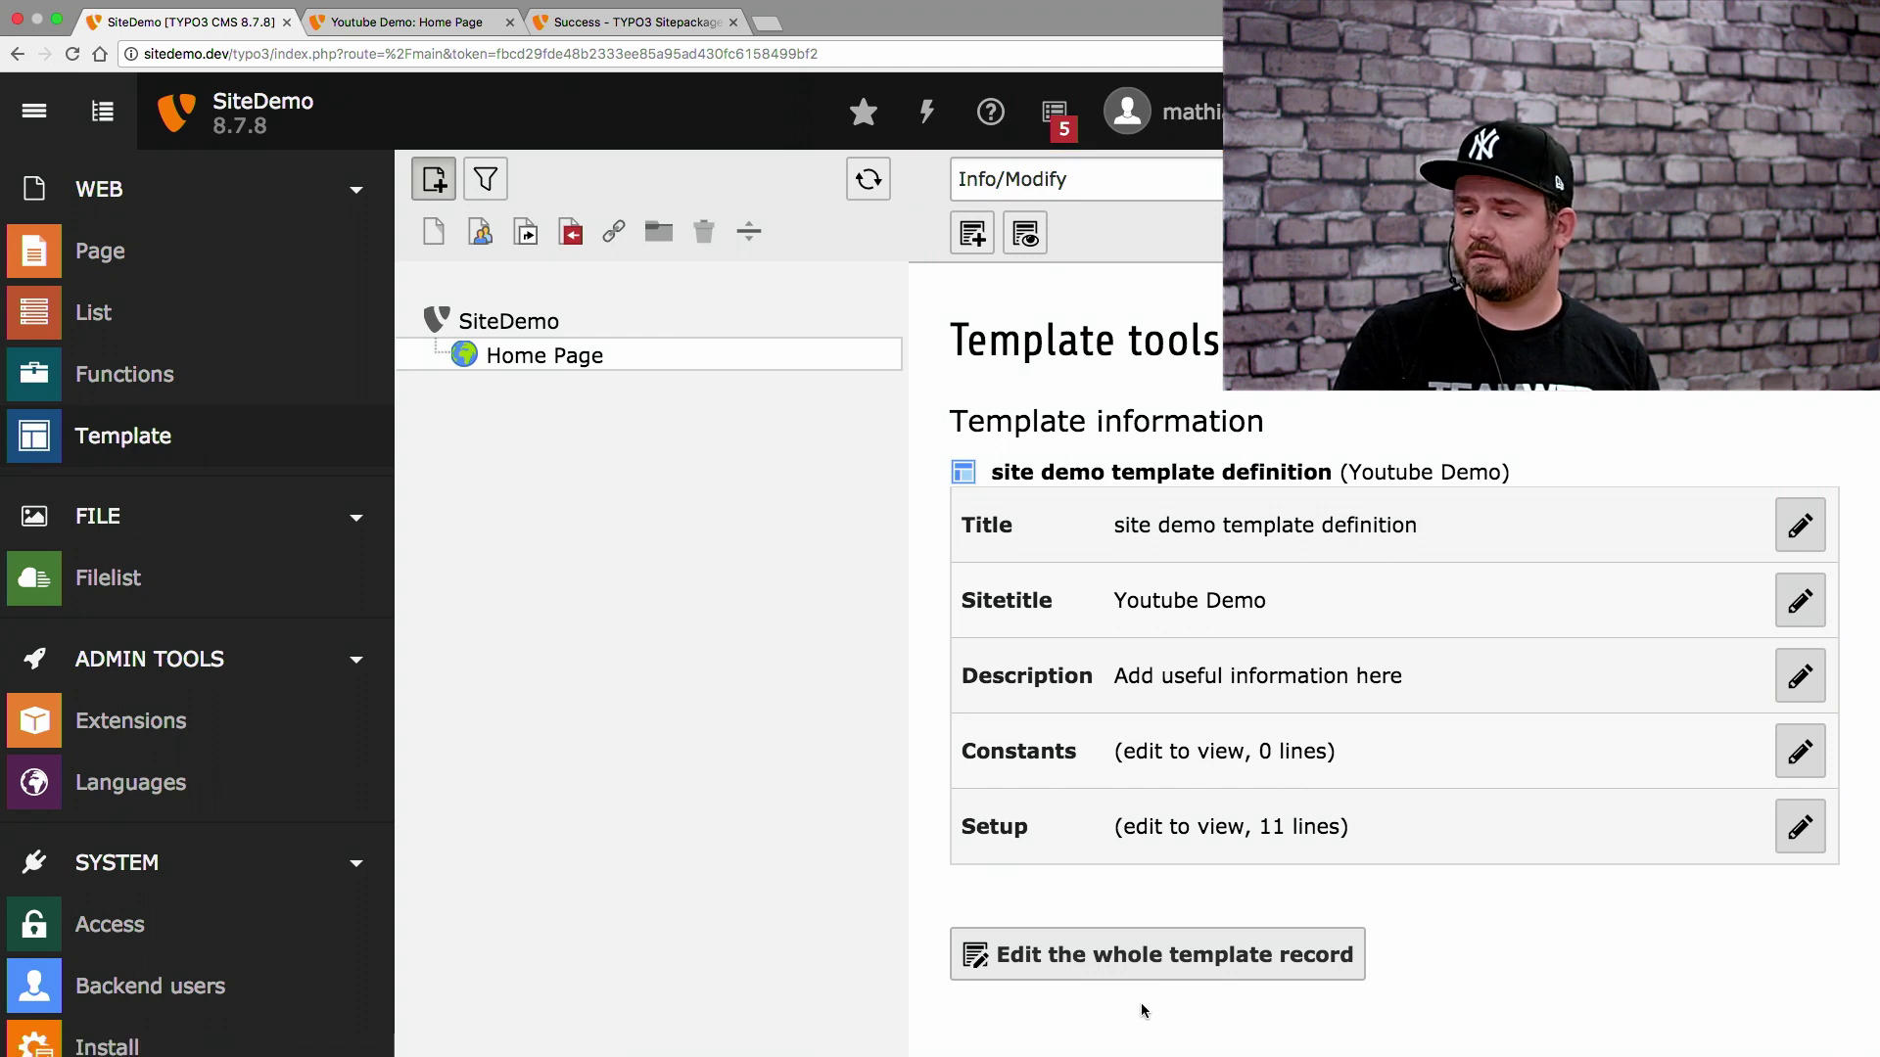
{"action": "left_click", "coordinate": [1113, 959]}
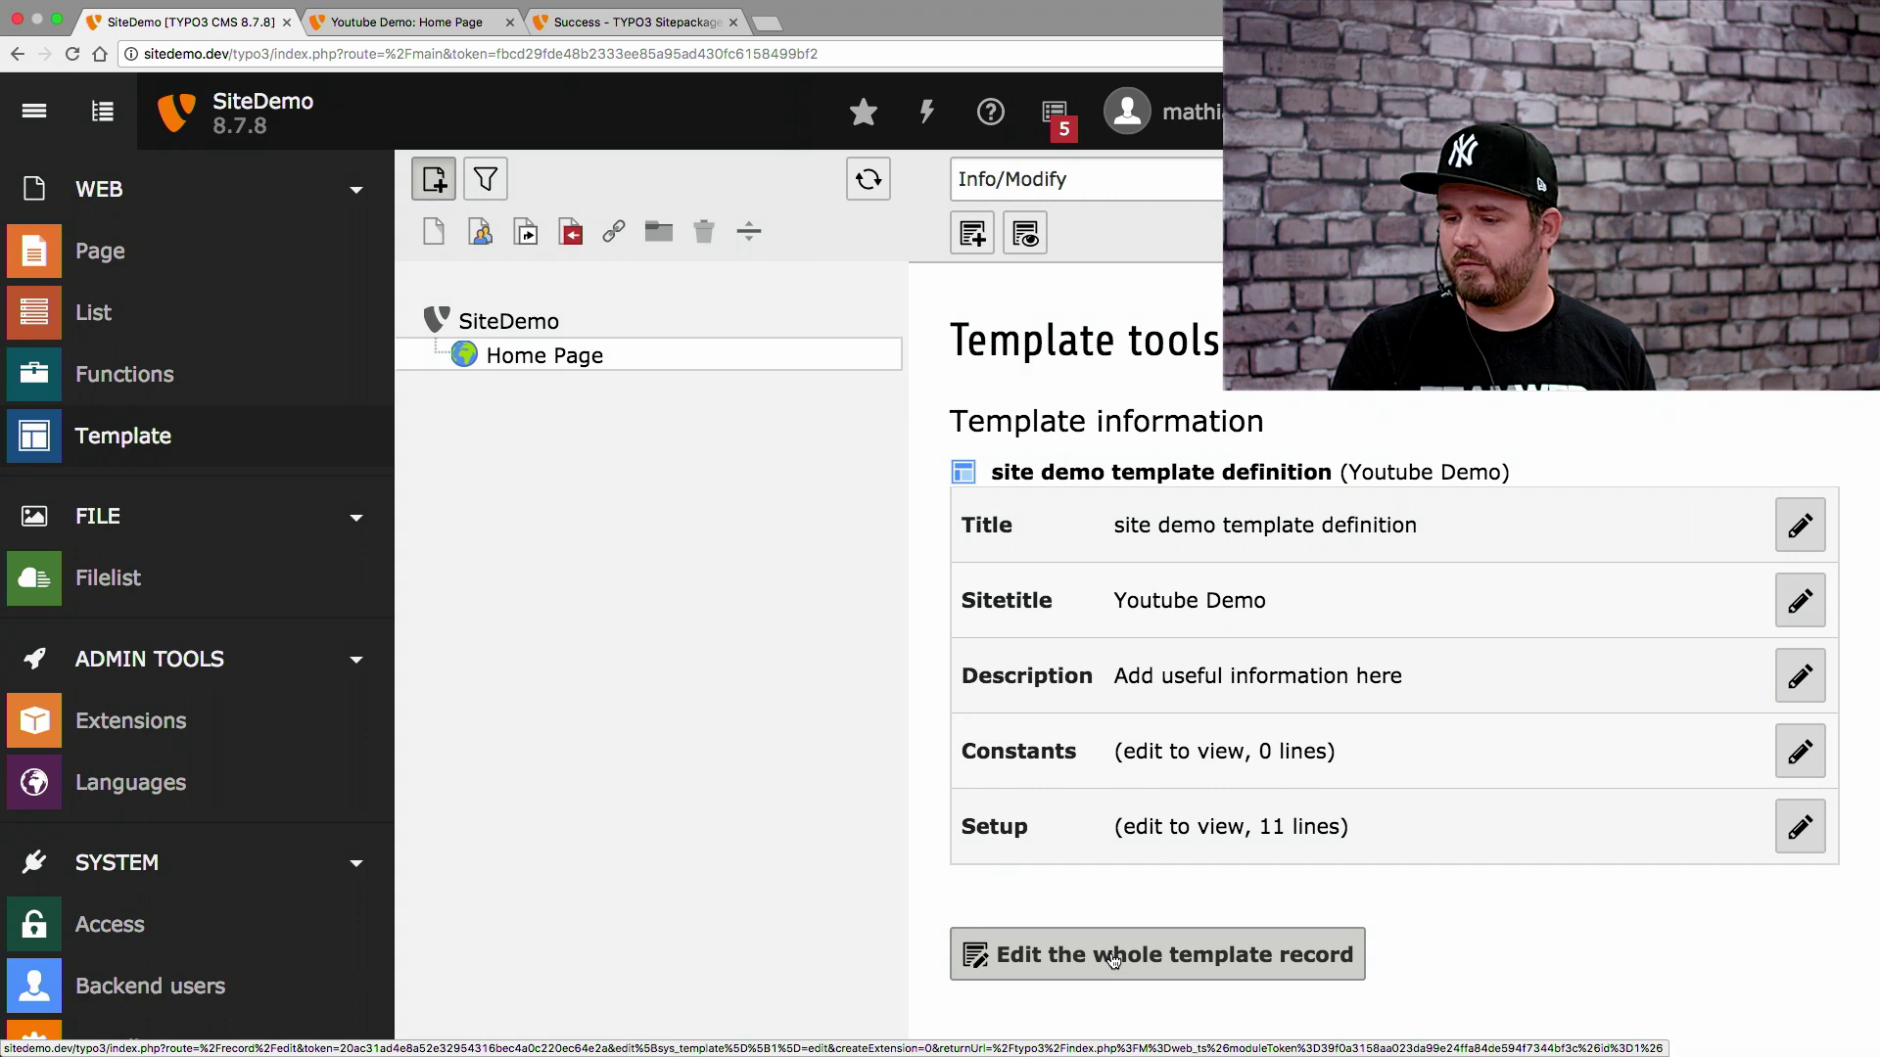
{"action": "left_click", "coordinate": [107, 118]}
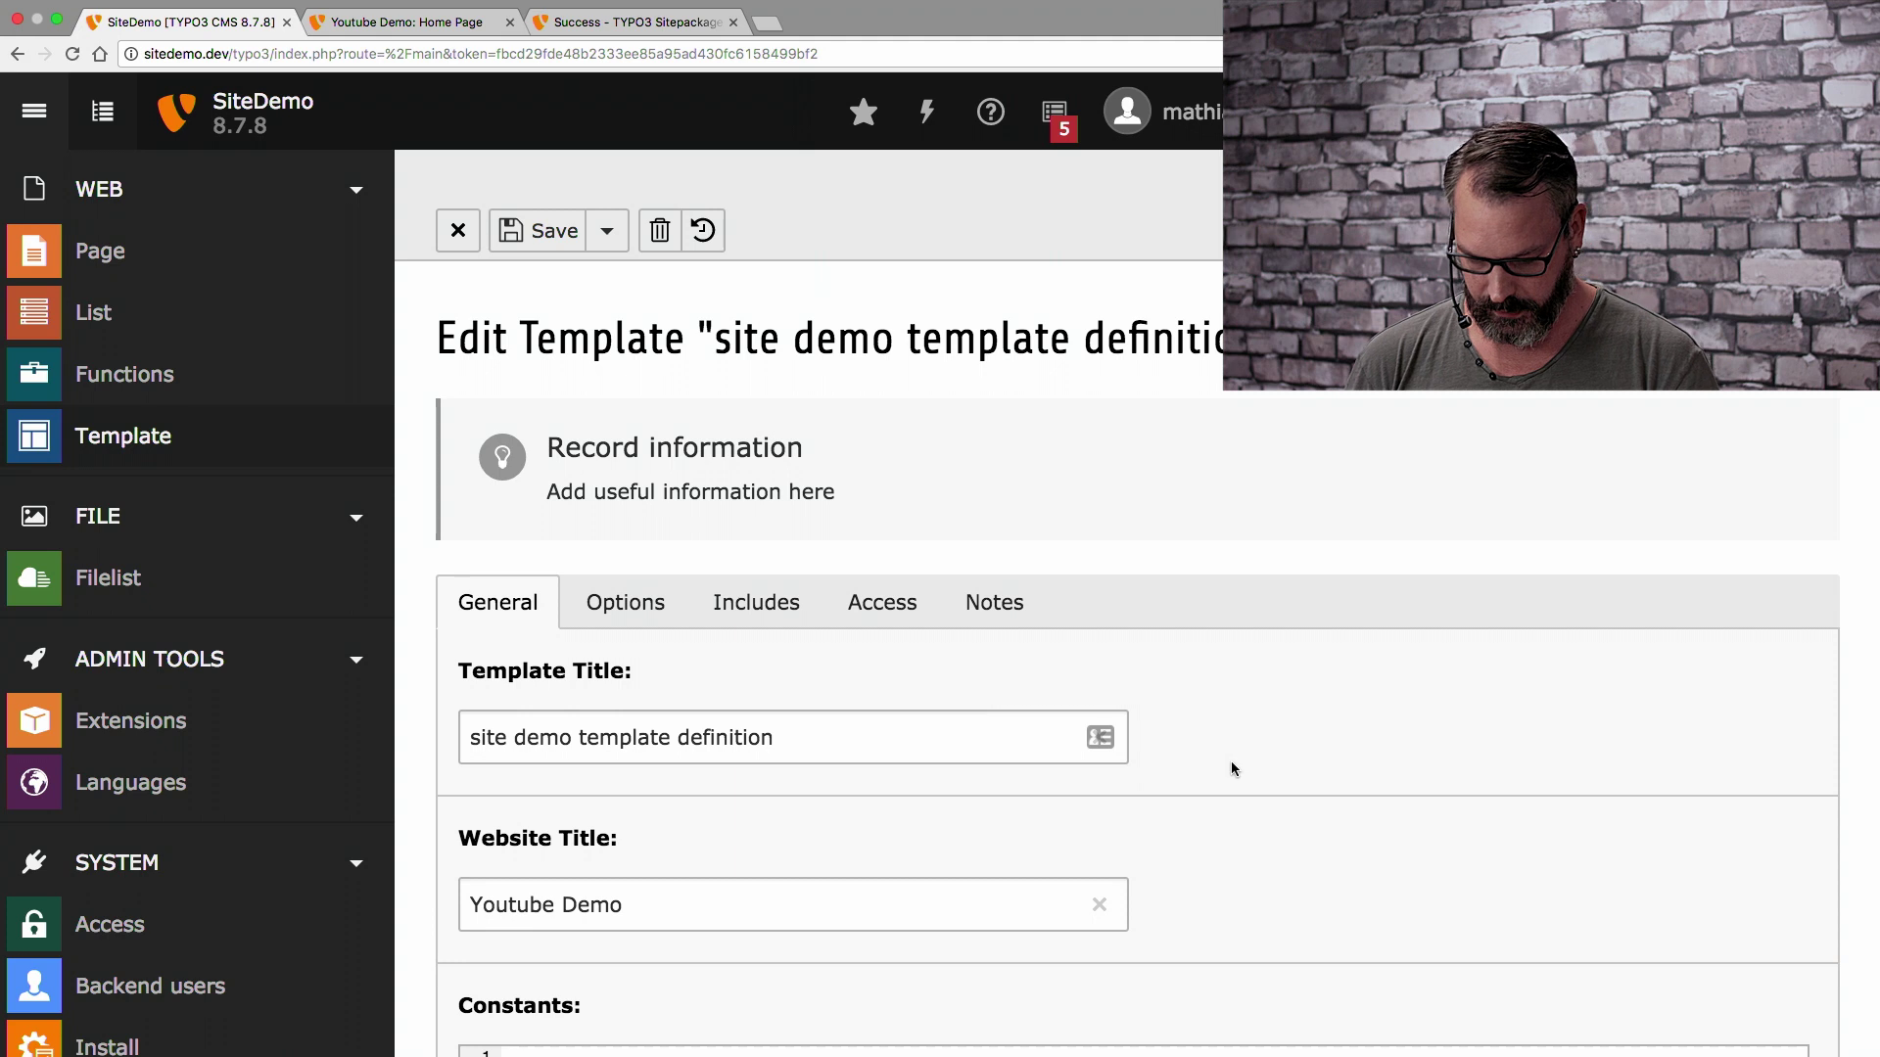
{"action": "scroll", "coordinate": [1230, 767], "scroll_direction": "down", "scroll_amount": 5}
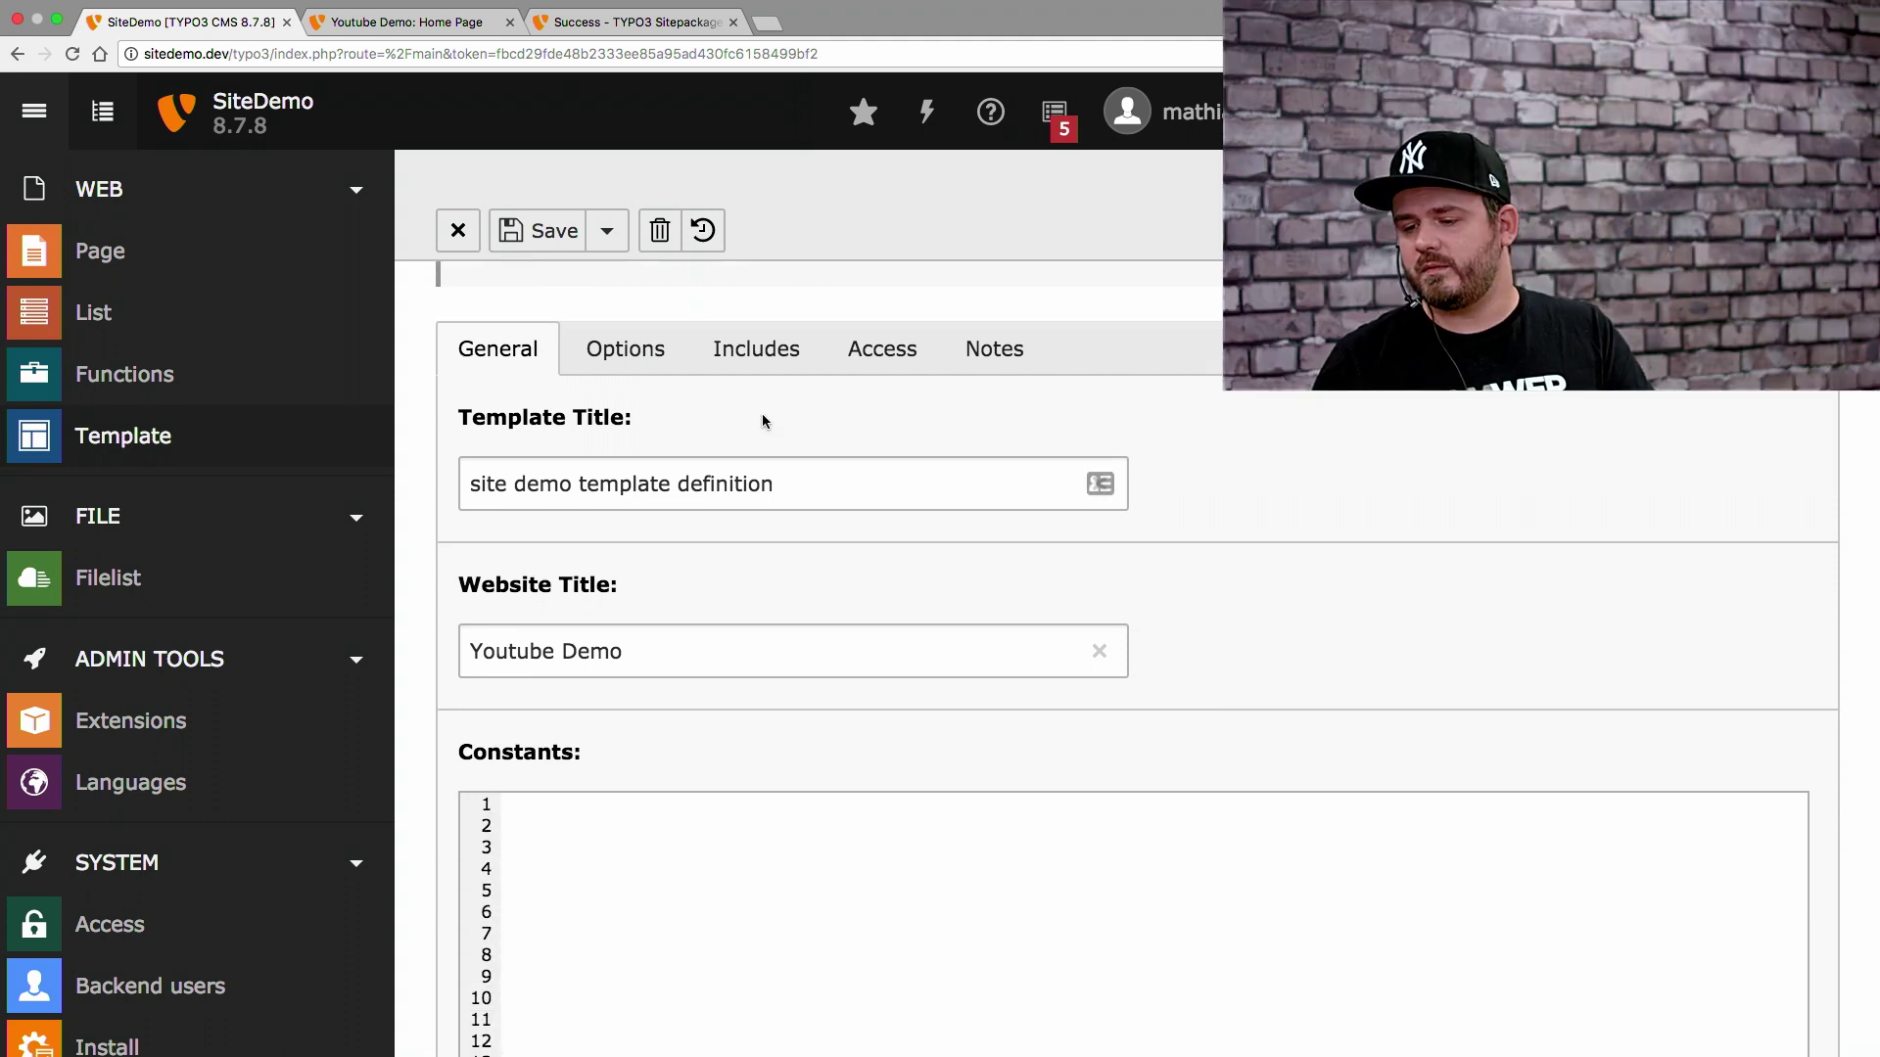
{"action": "scroll", "coordinate": [763, 420], "scroll_direction": "down", "scroll_amount": 3}
{"action": "scroll", "coordinate": [762, 413], "scroll_direction": "down", "scroll_amount": 10}
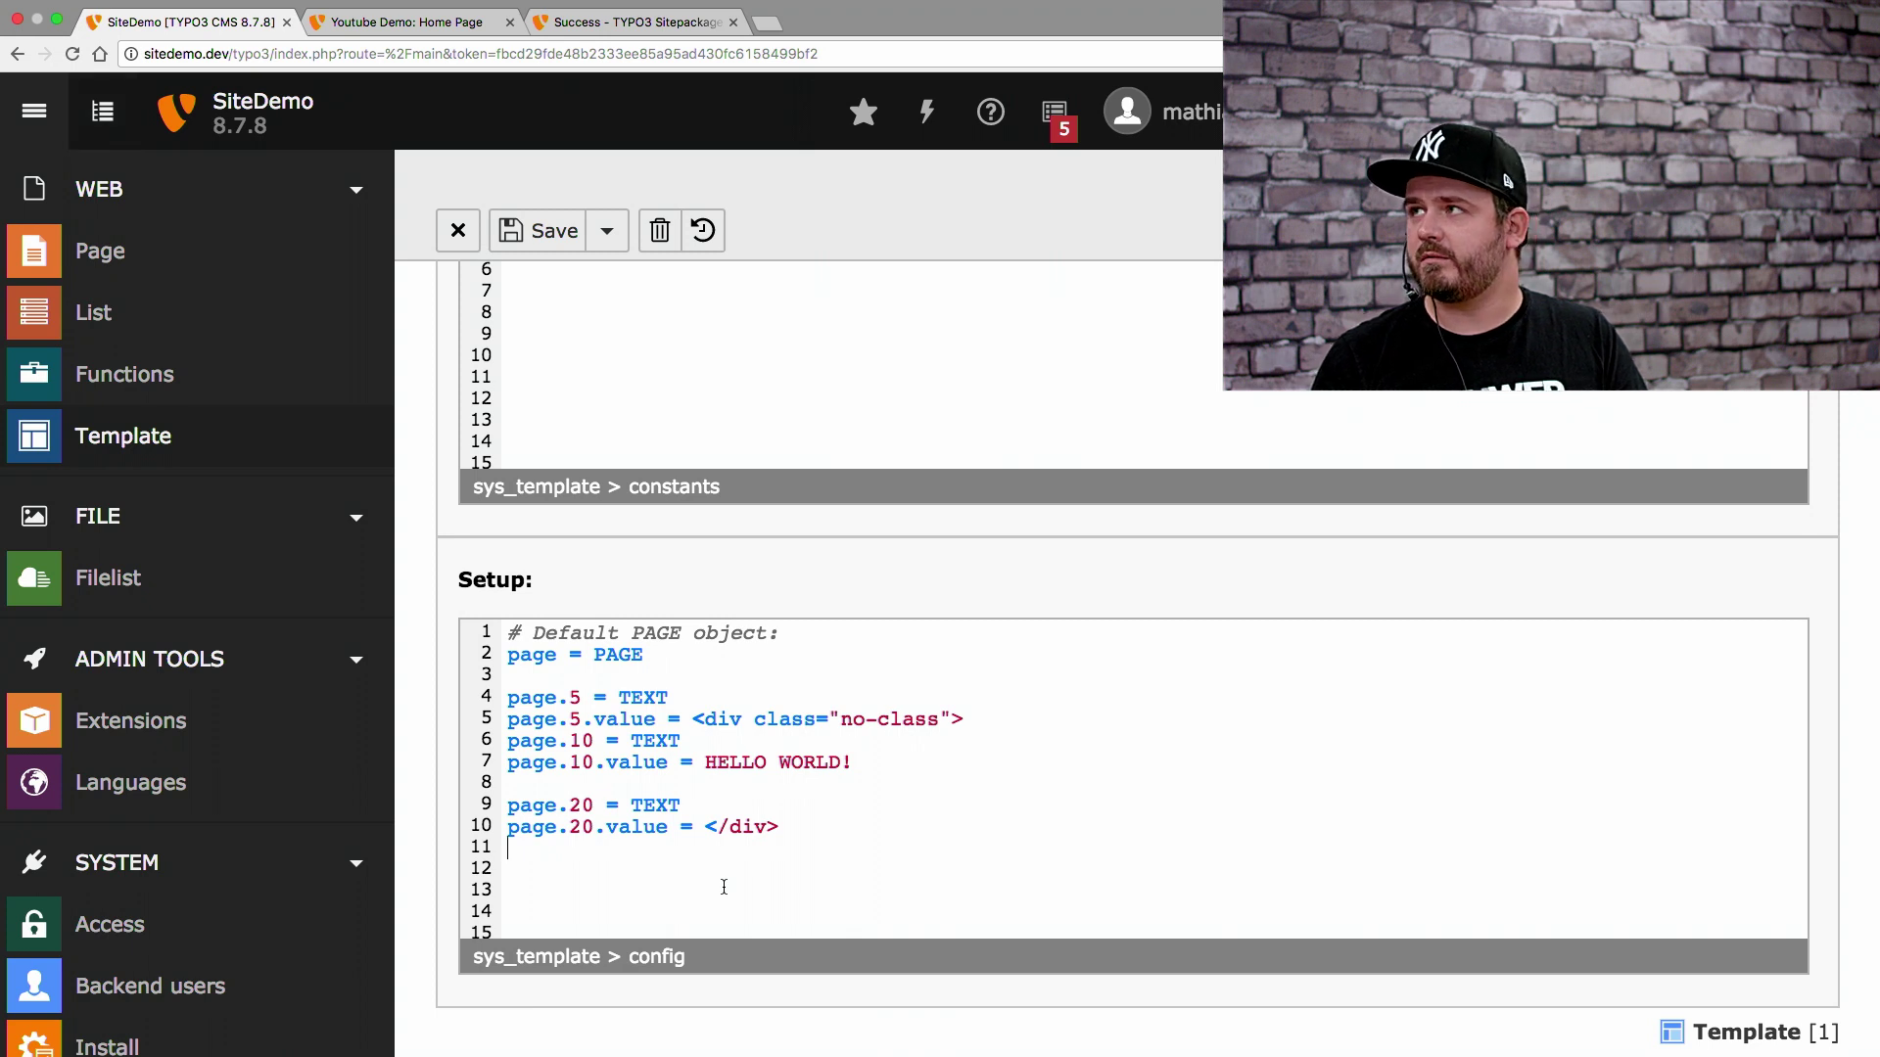
{"action": "left_click_drag", "start_coordinate": [724, 887], "coordinate": [435, 519]}
{"action": "key", "text": "BackSpace"}
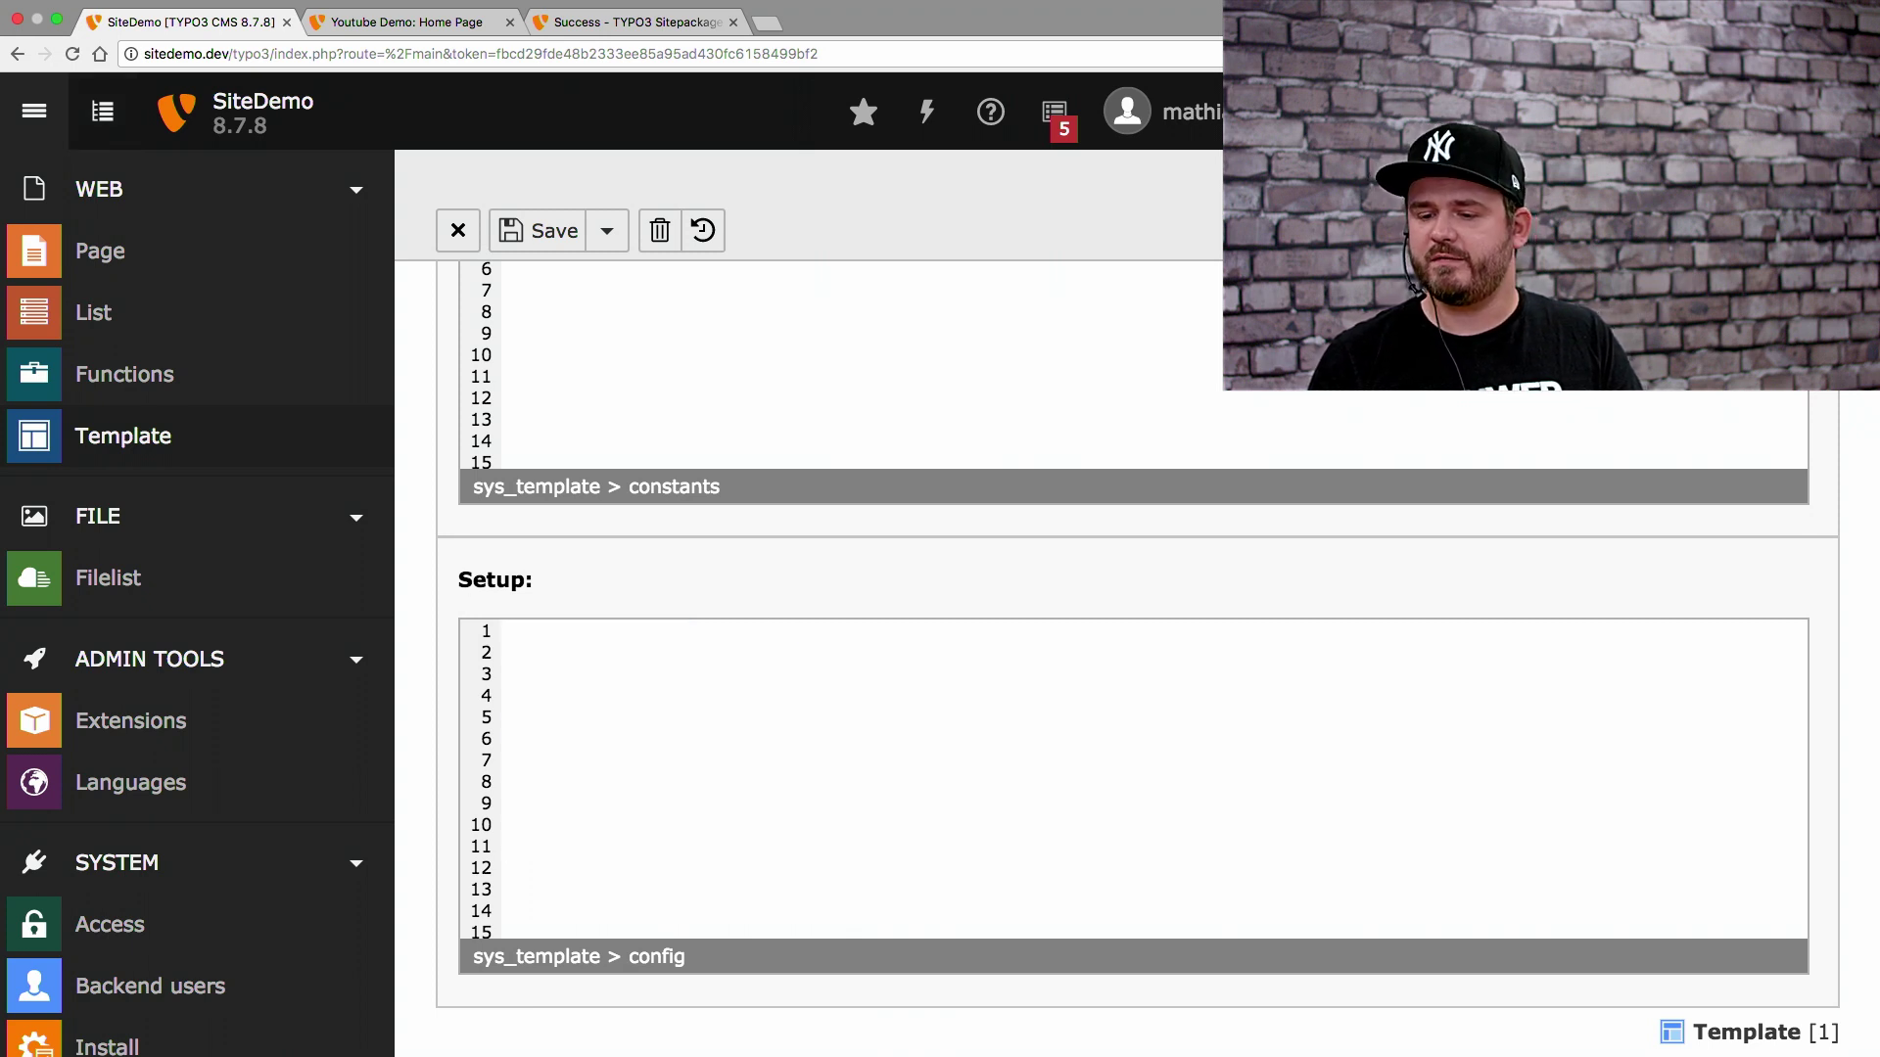
{"action": "left_click", "coordinate": [538, 235]}
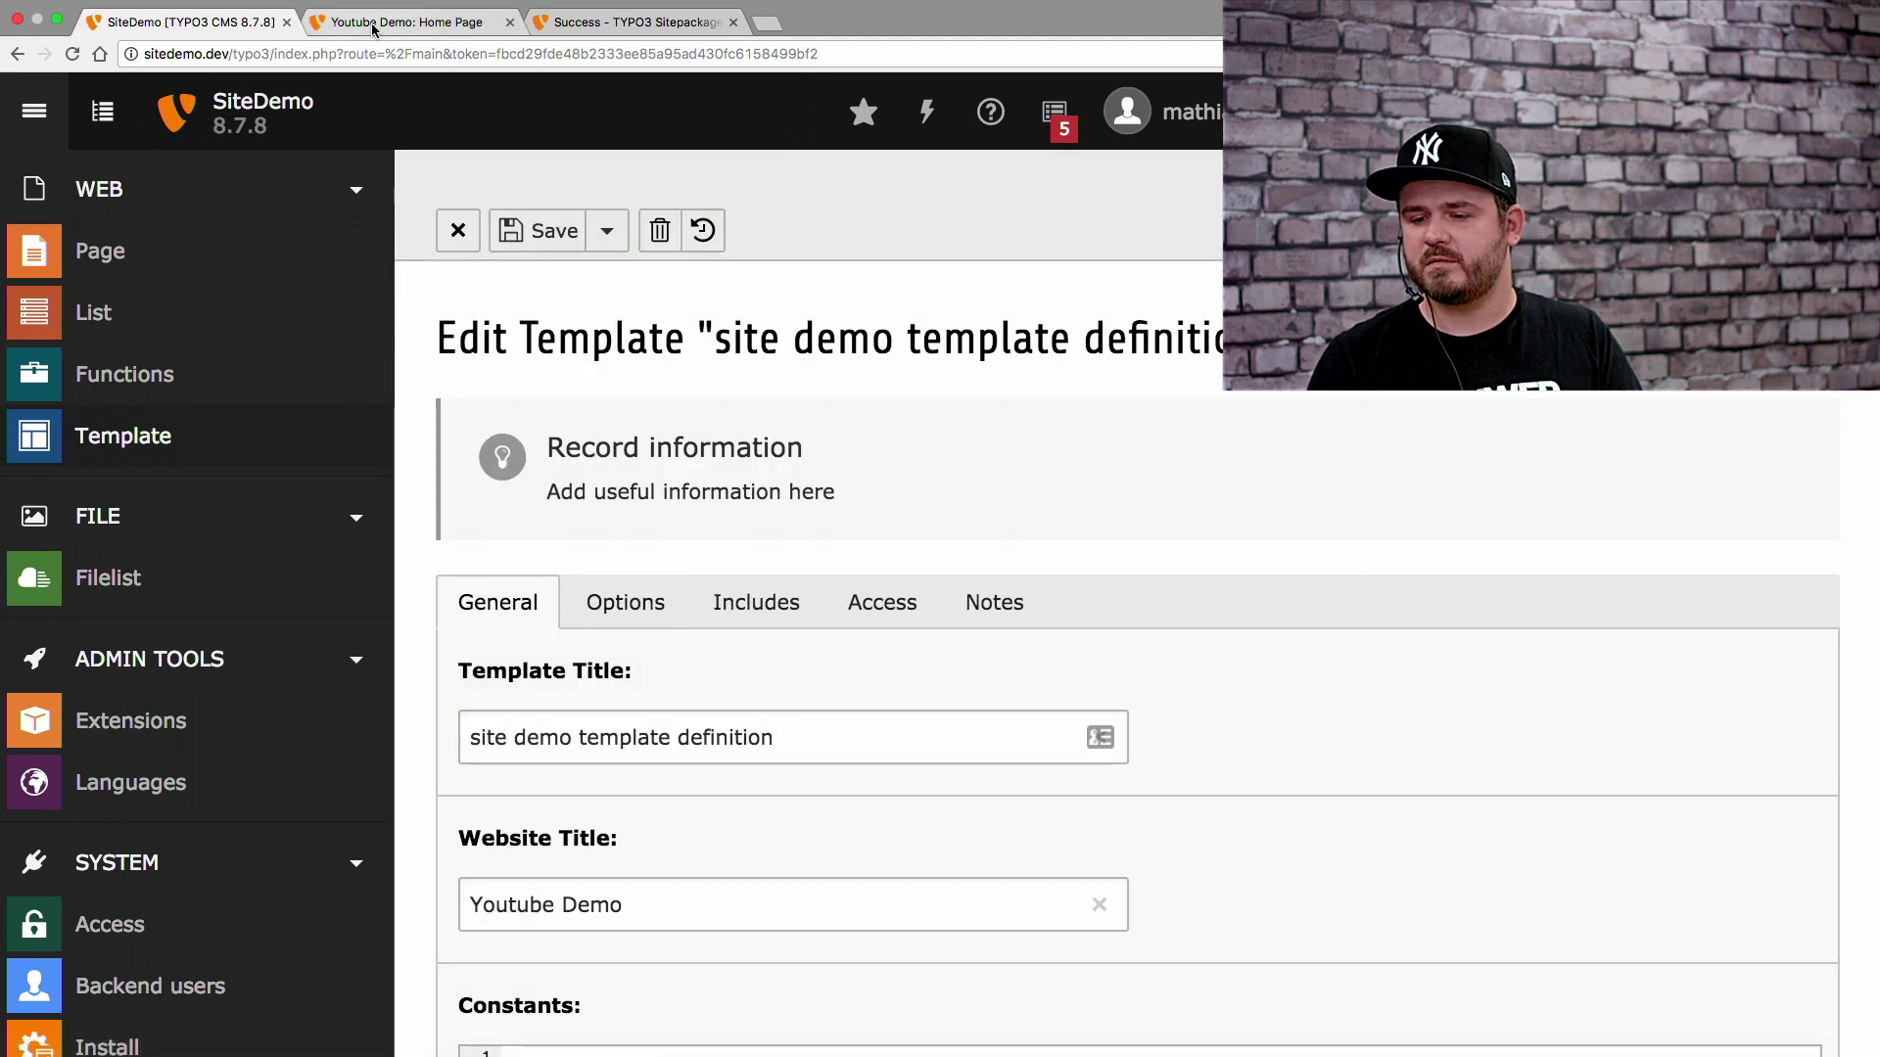
Reload the frontend to see the 503 error, then return to the backend template
{"action": "left_click", "coordinate": [372, 24]}
{"action": "key", "text": "super+r"}
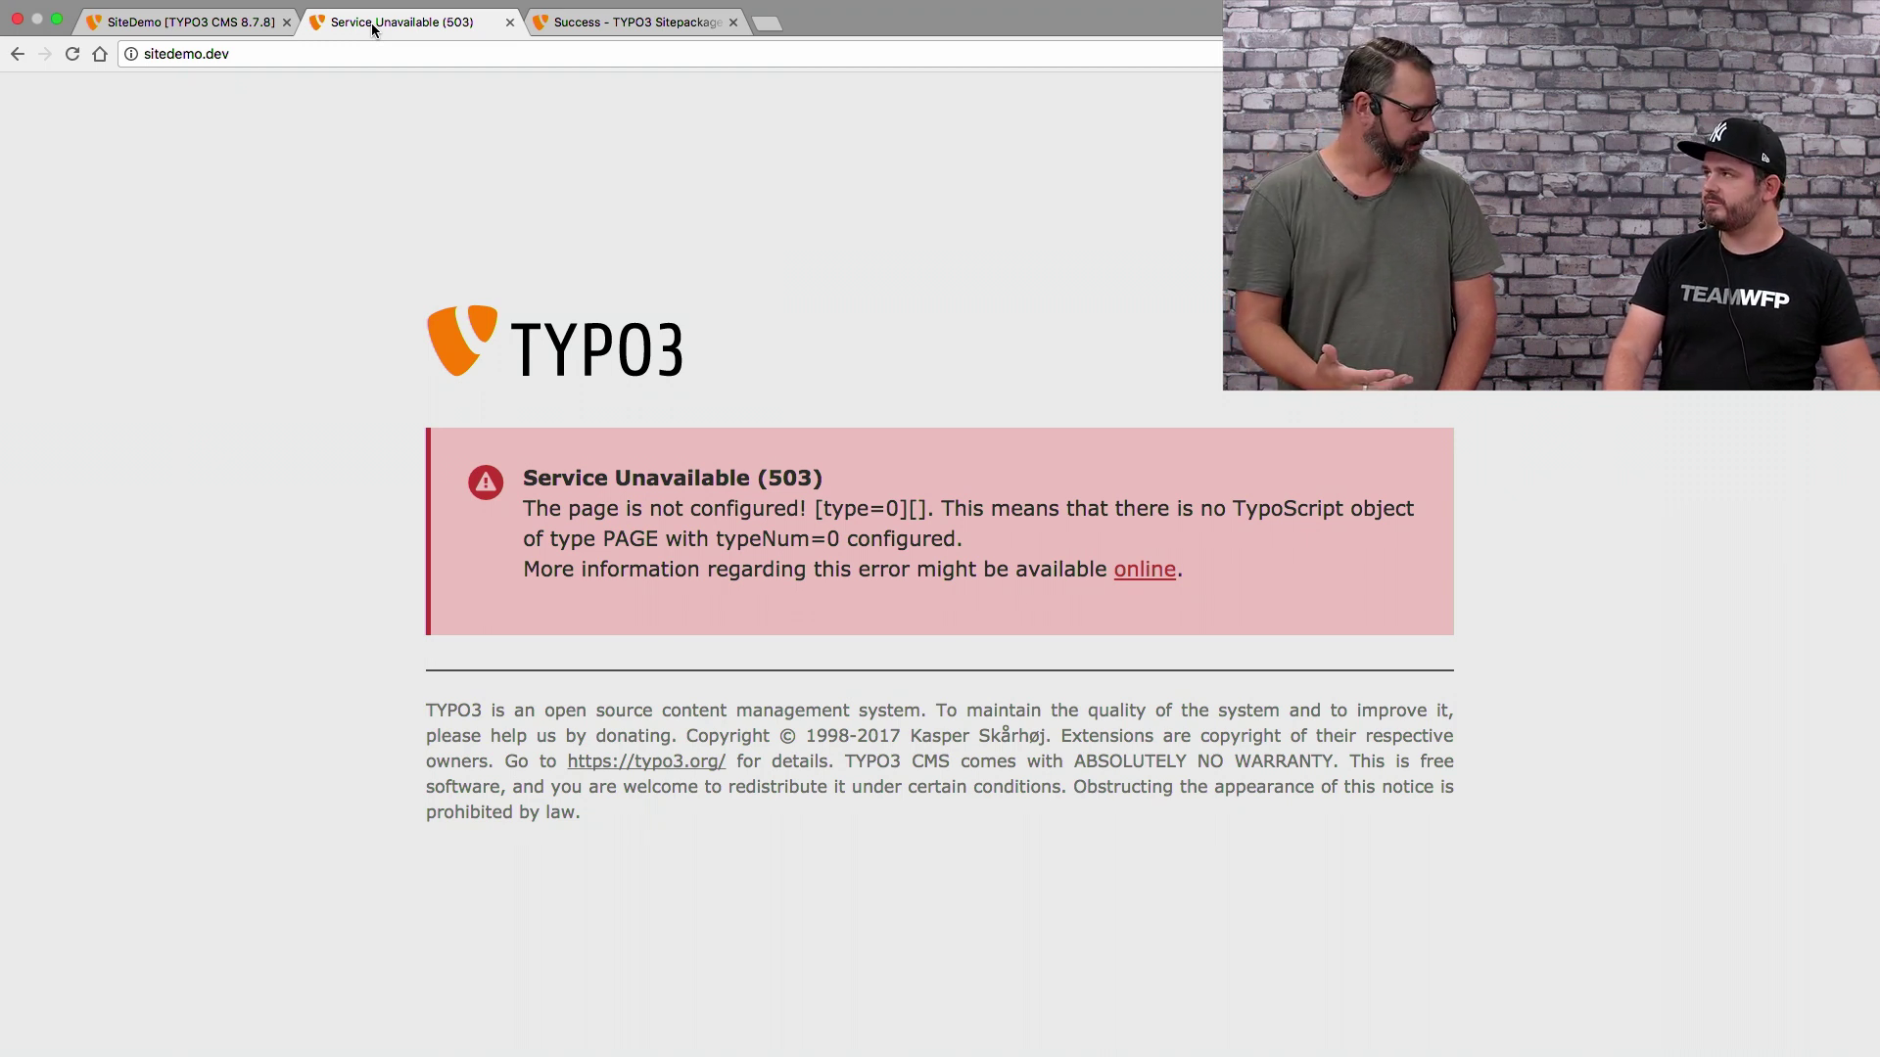
{"action": "left_click", "coordinate": [218, 20]}
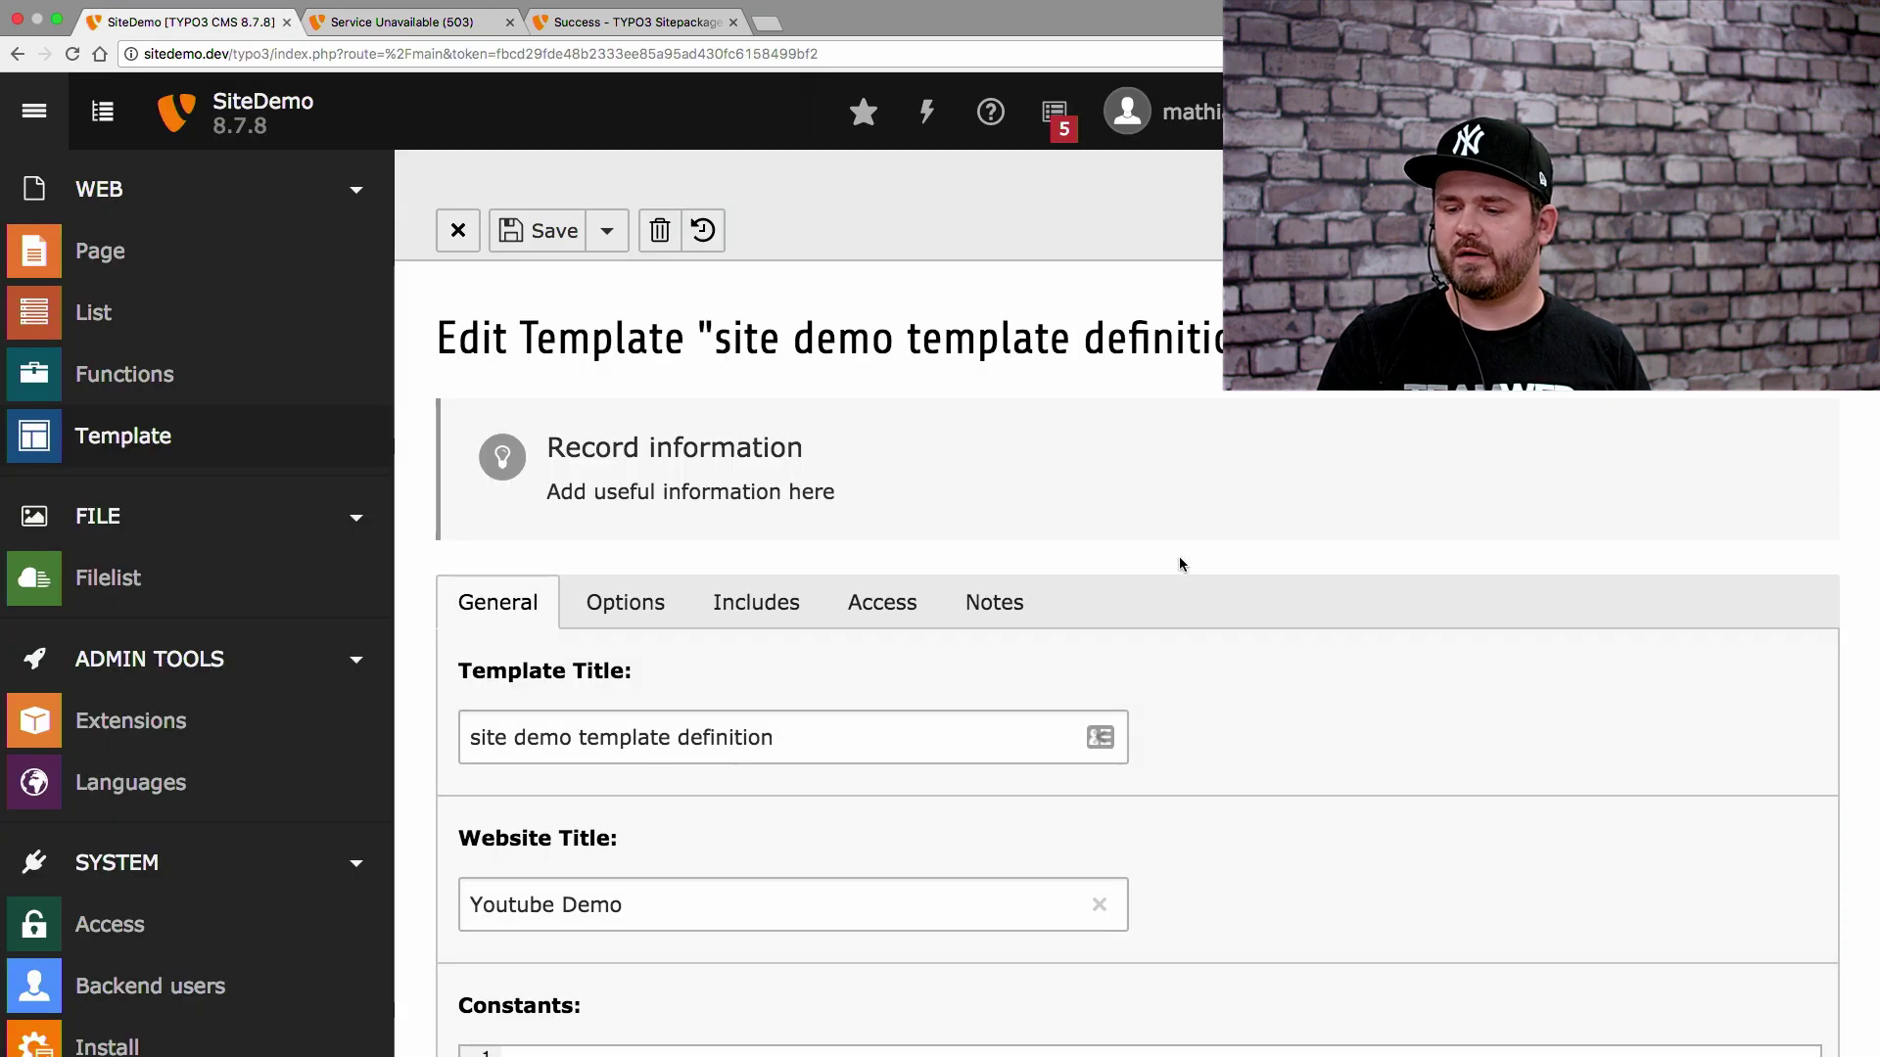
Include the Youtube Demo static template, save, and reload the frontend to verify
{"action": "left_click", "coordinate": [734, 614]}
{"action": "scroll", "coordinate": [1230, 667], "scroll_direction": "down", "scroll_amount": 5}
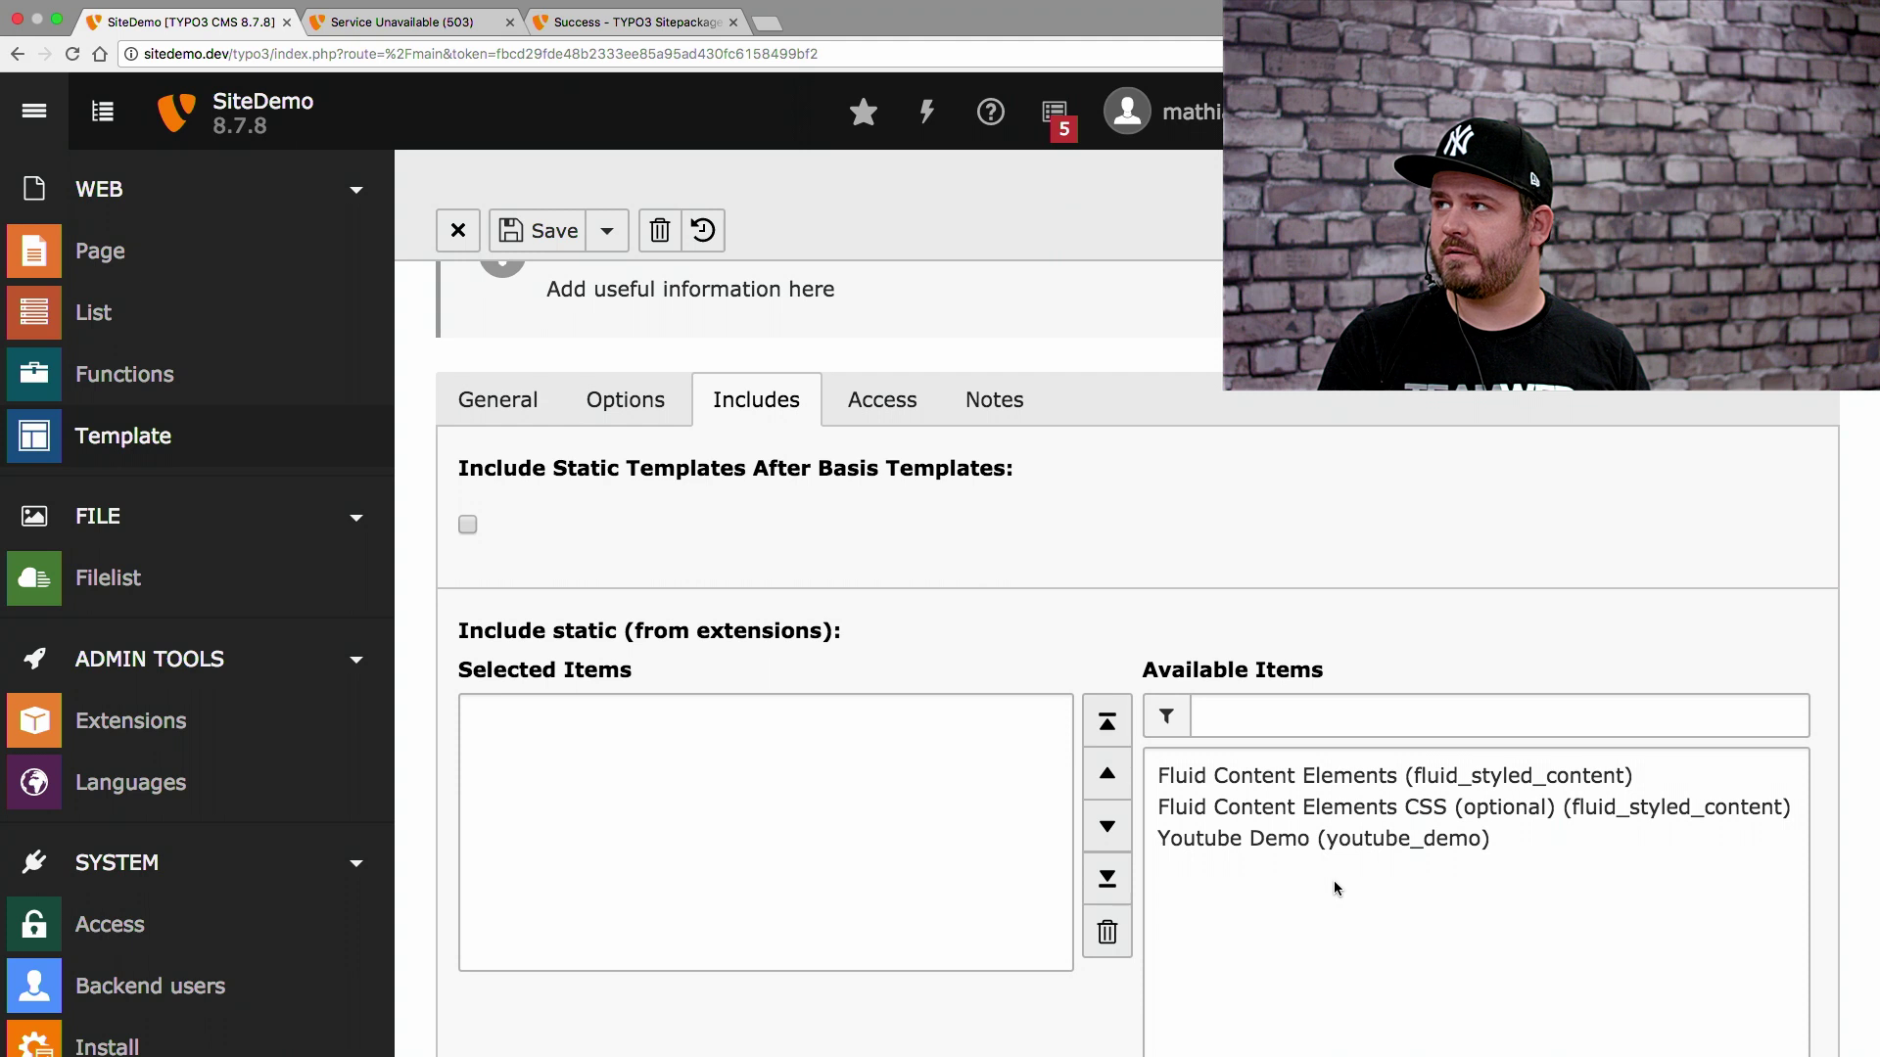
{"action": "left_click", "coordinate": [1269, 840]}
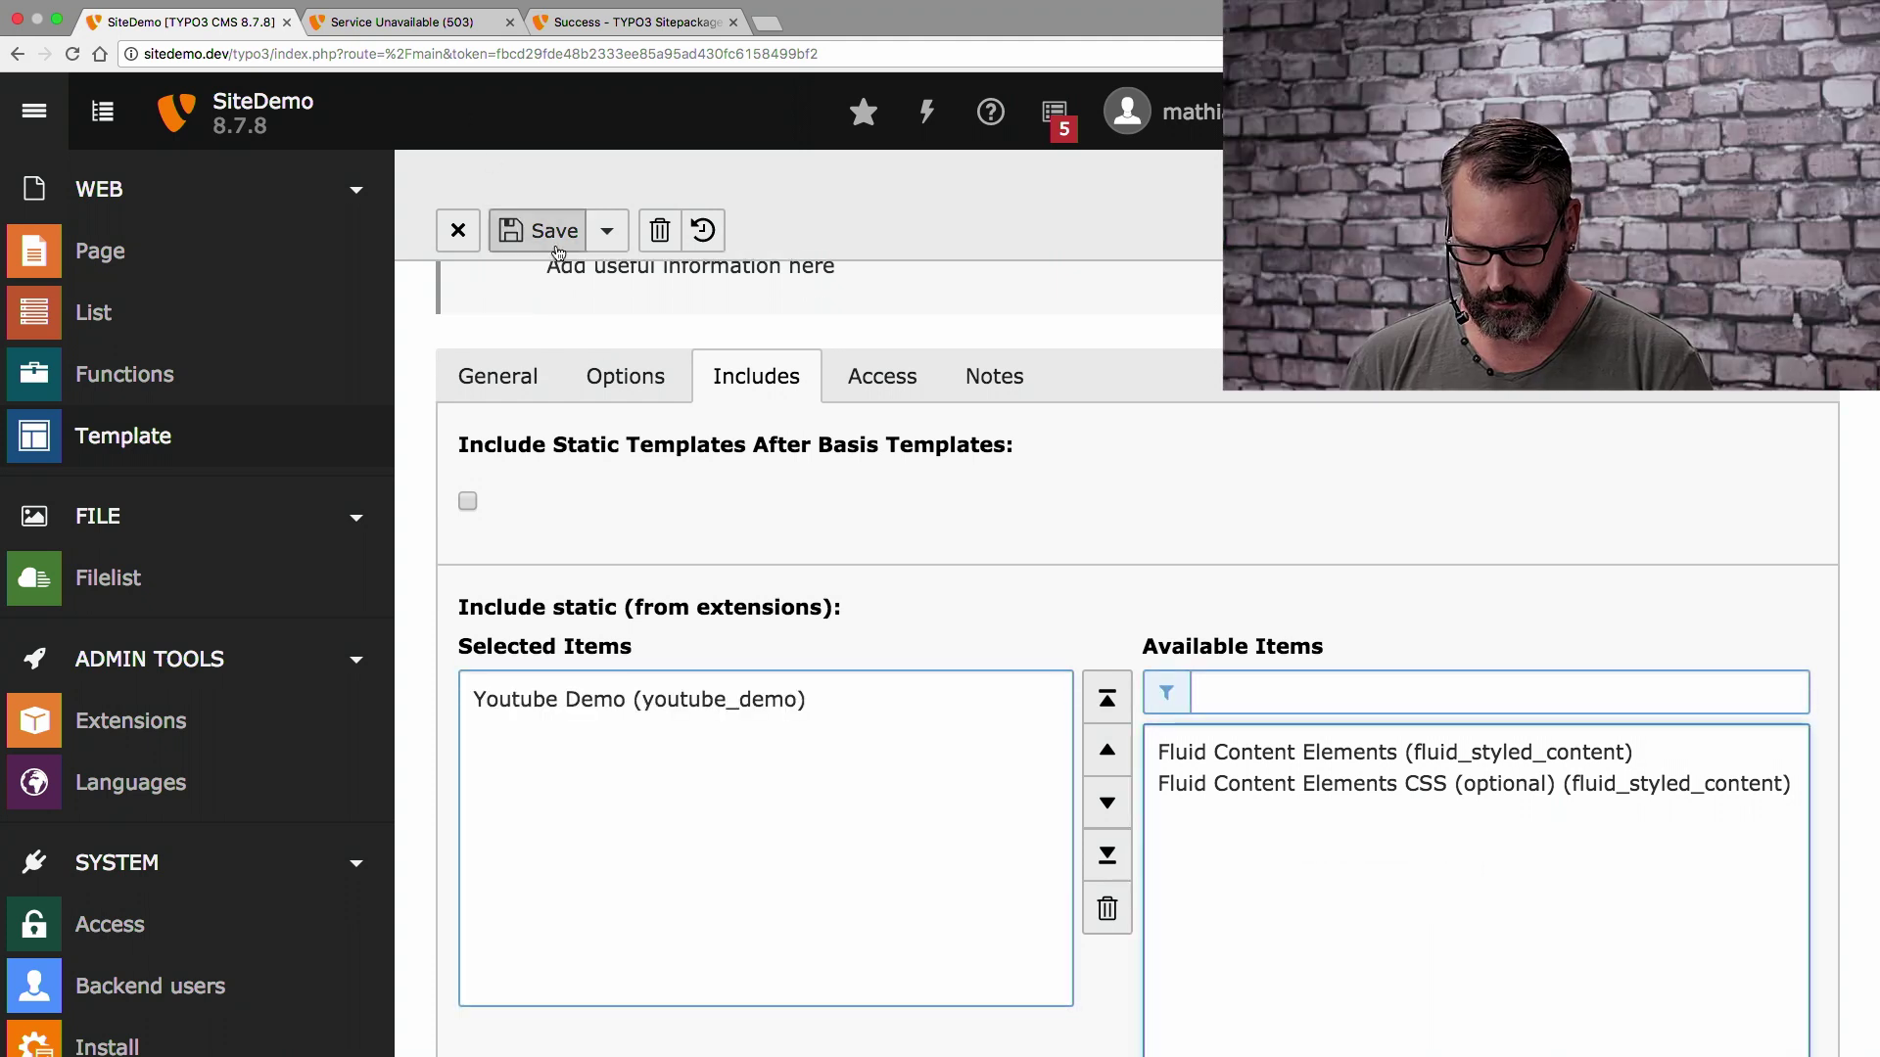
{"action": "left_click", "coordinate": [556, 245]}
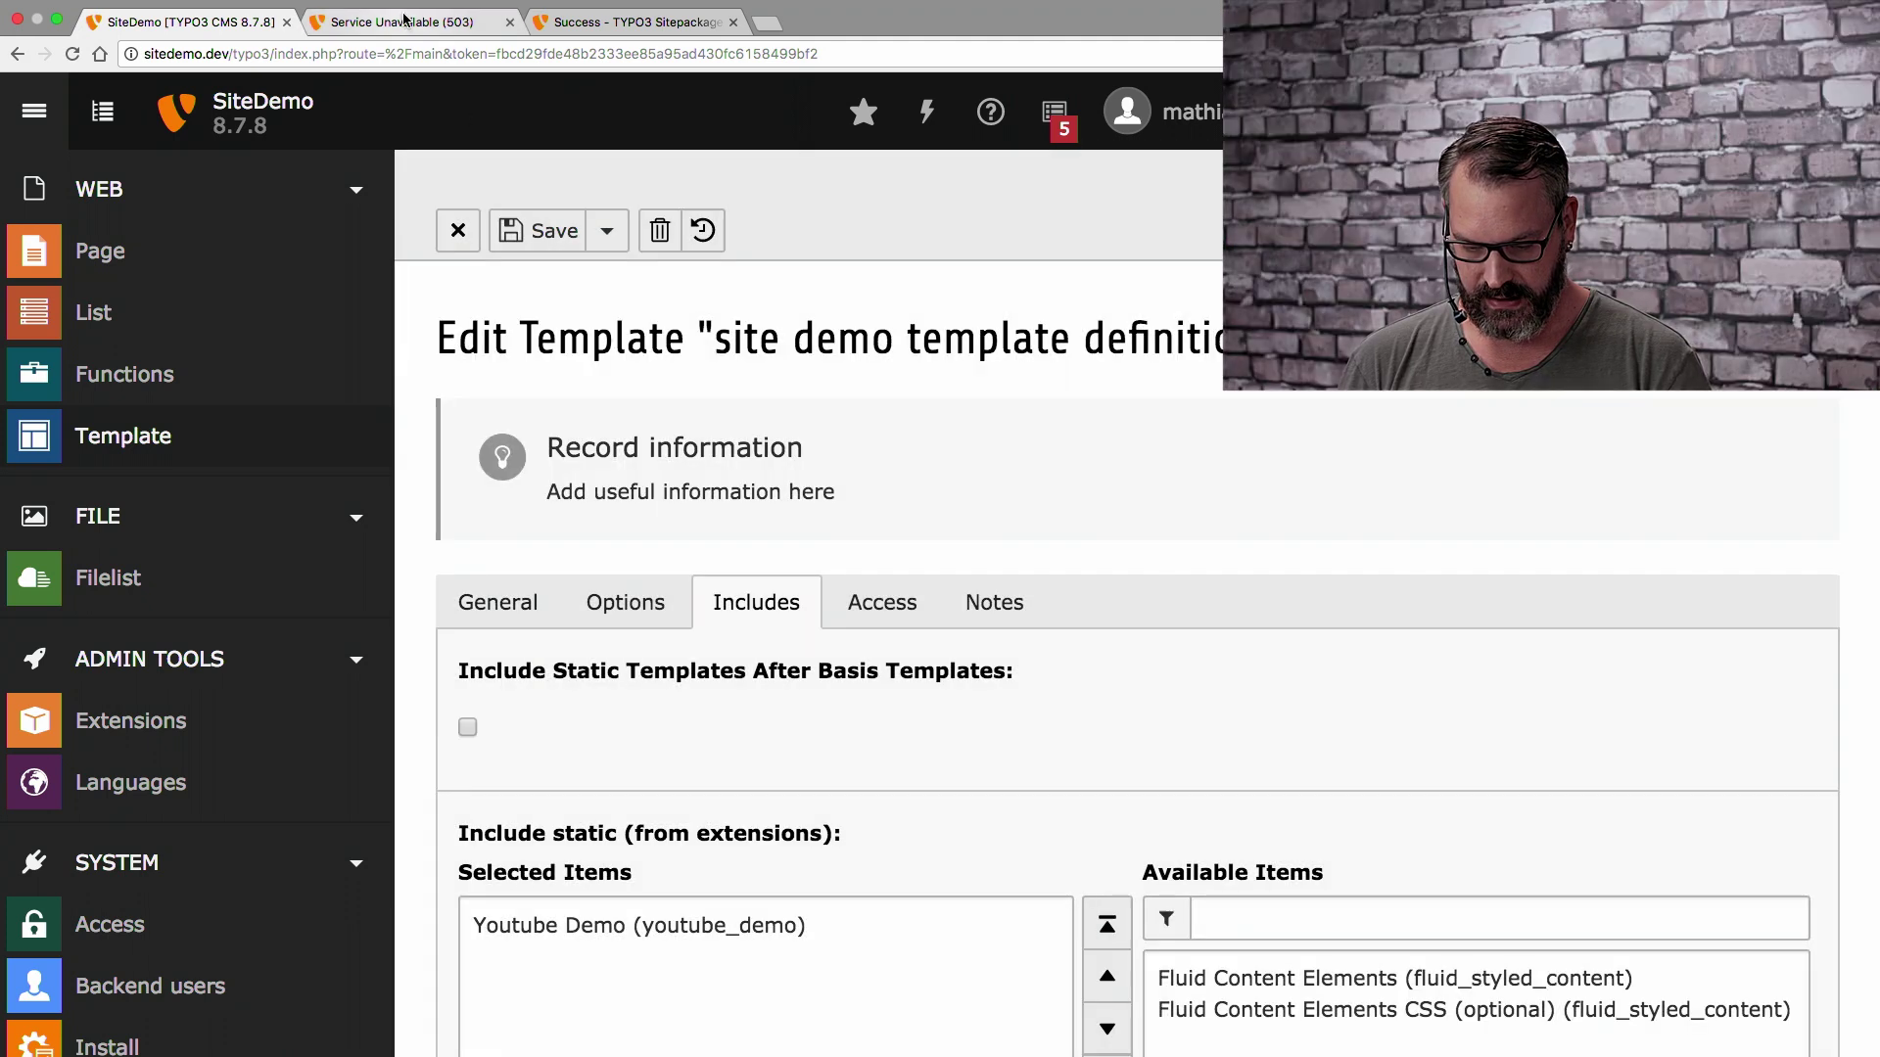
{"action": "left_click", "coordinate": [408, 21]}
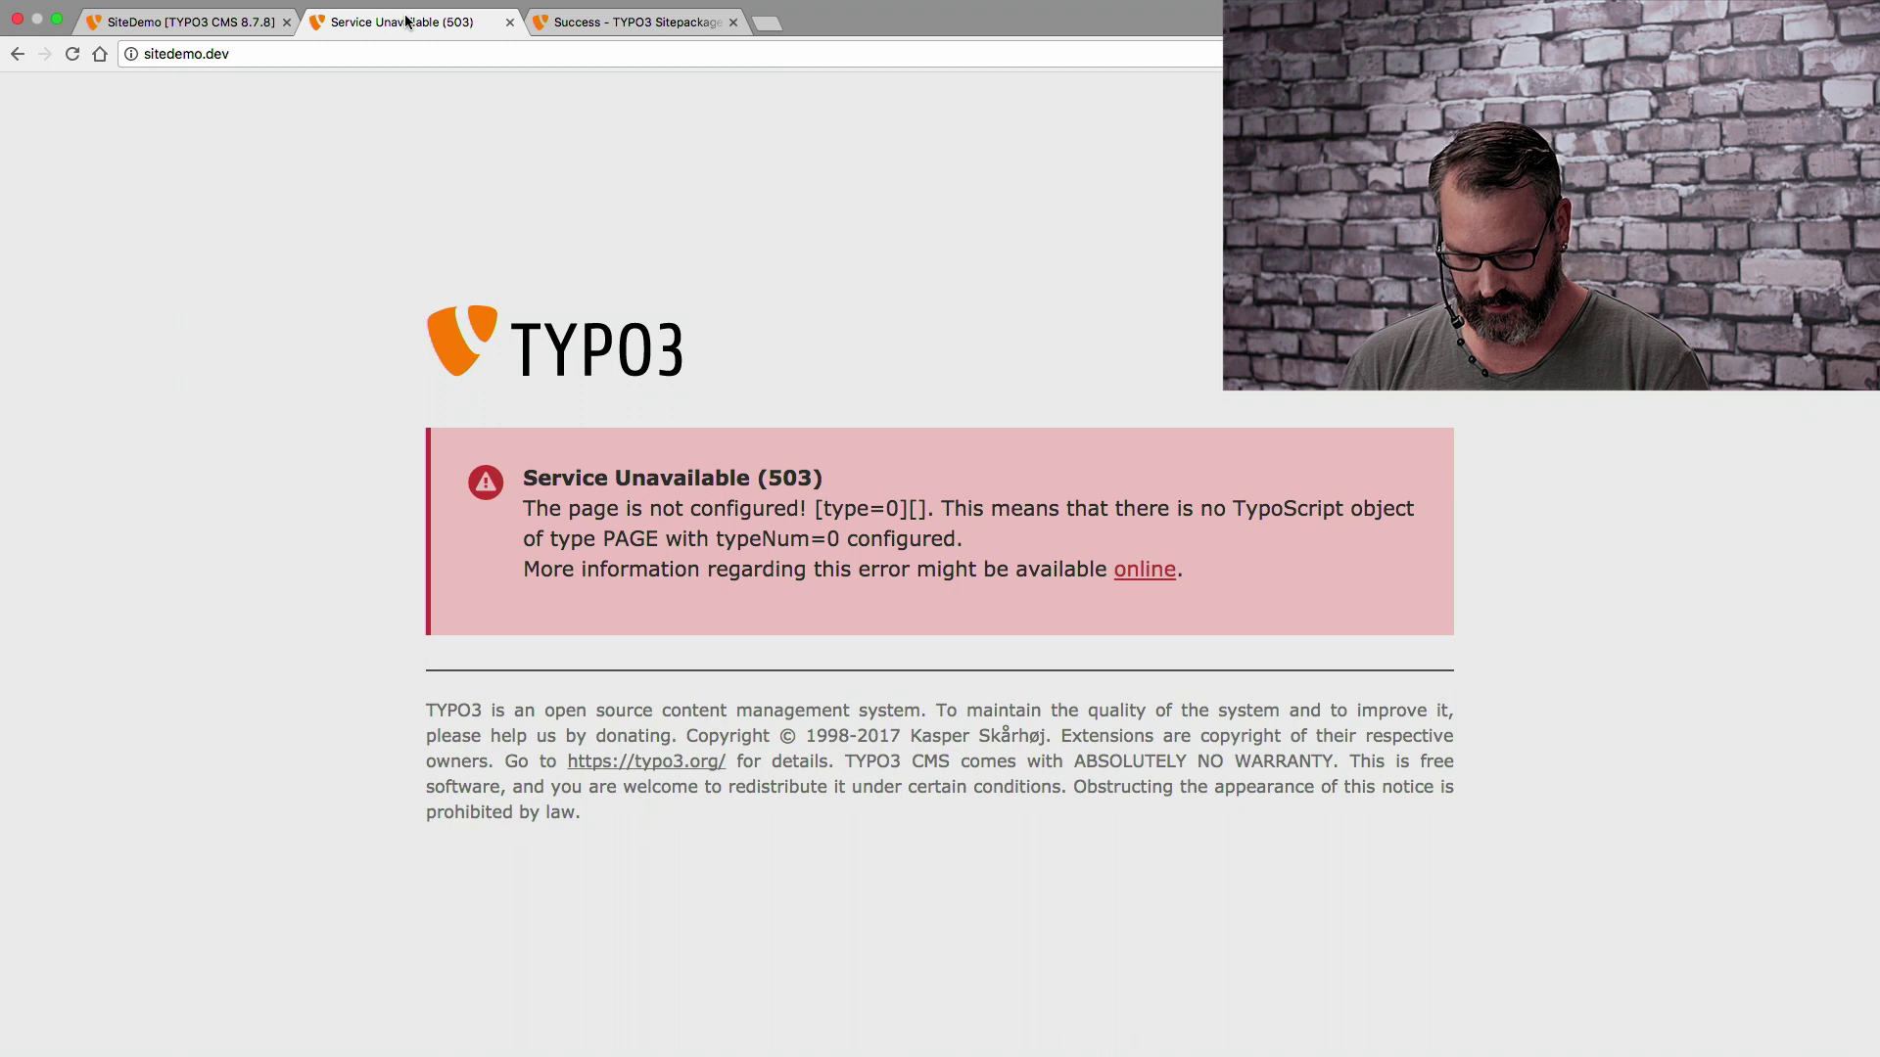
{"action": "key", "text": "super+r"}
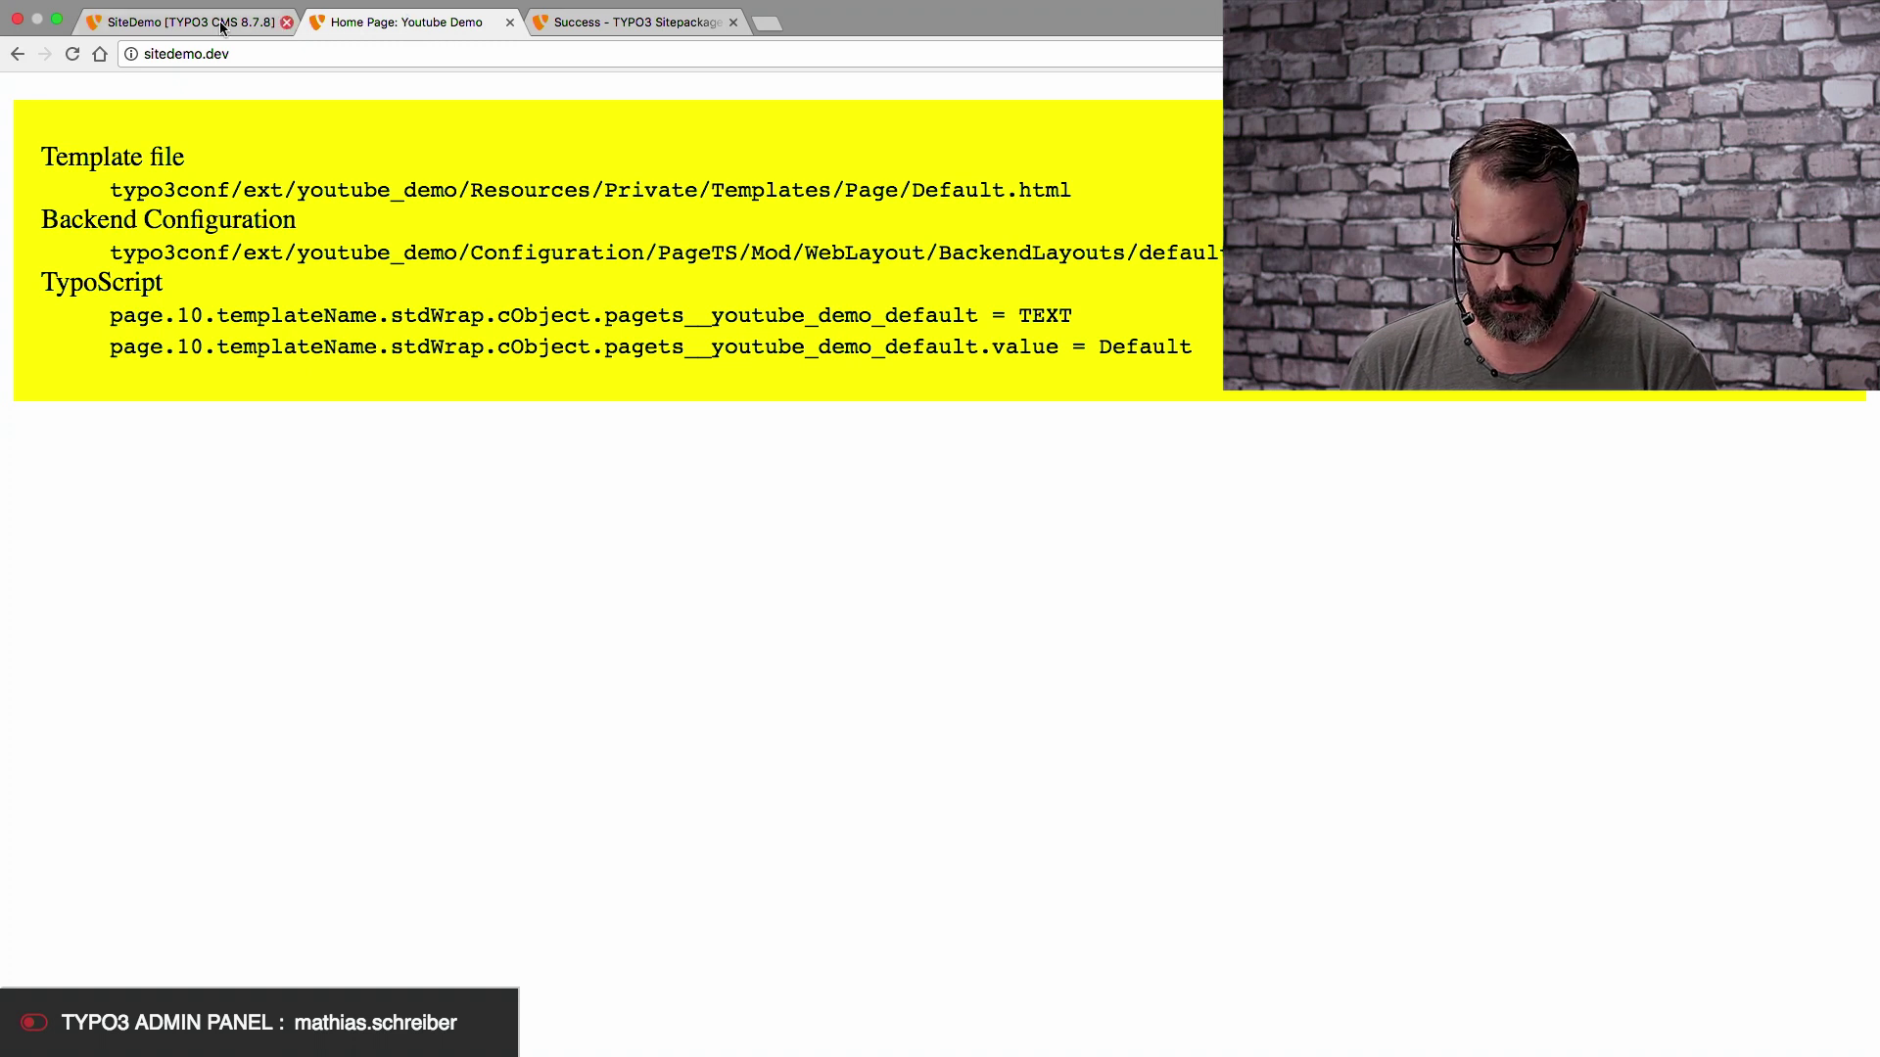
Open the Create multiple pages function for Home Page in the backend
{"action": "left_click", "coordinate": [180, 24]}
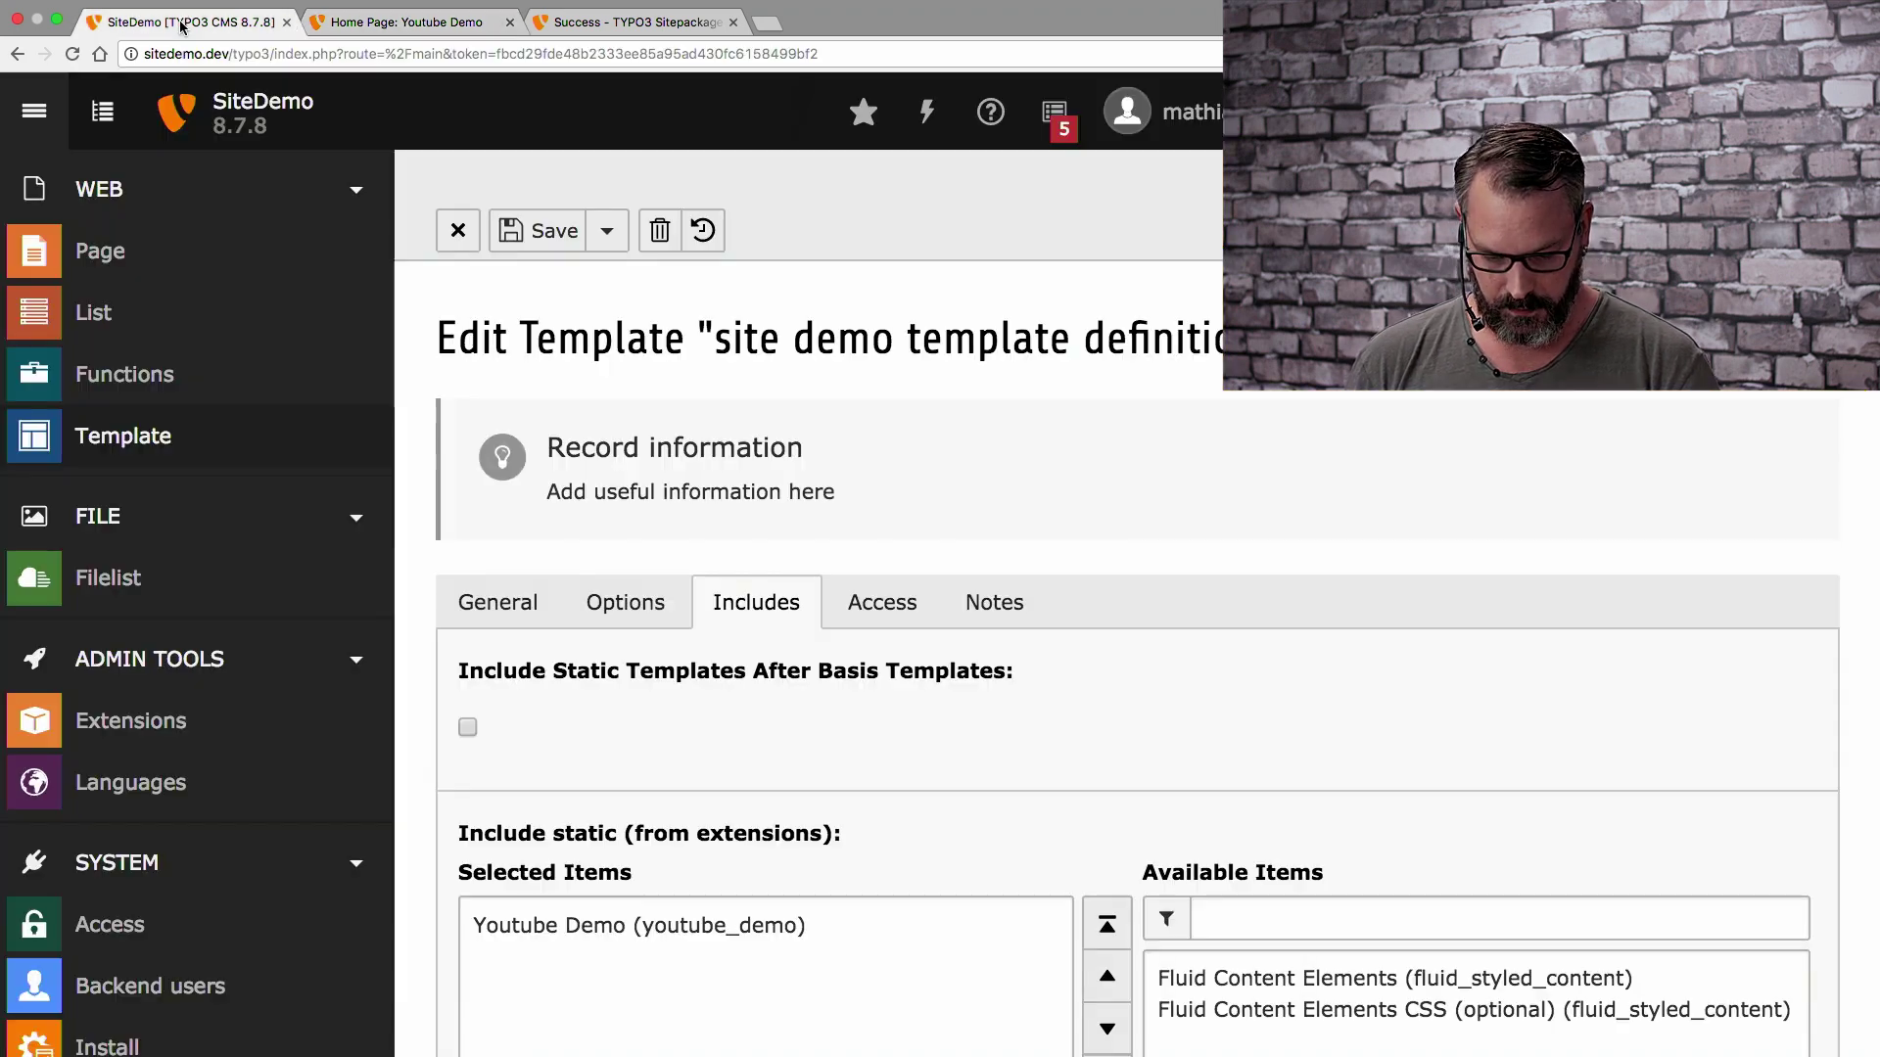
{"action": "left_click", "coordinate": [147, 247]}
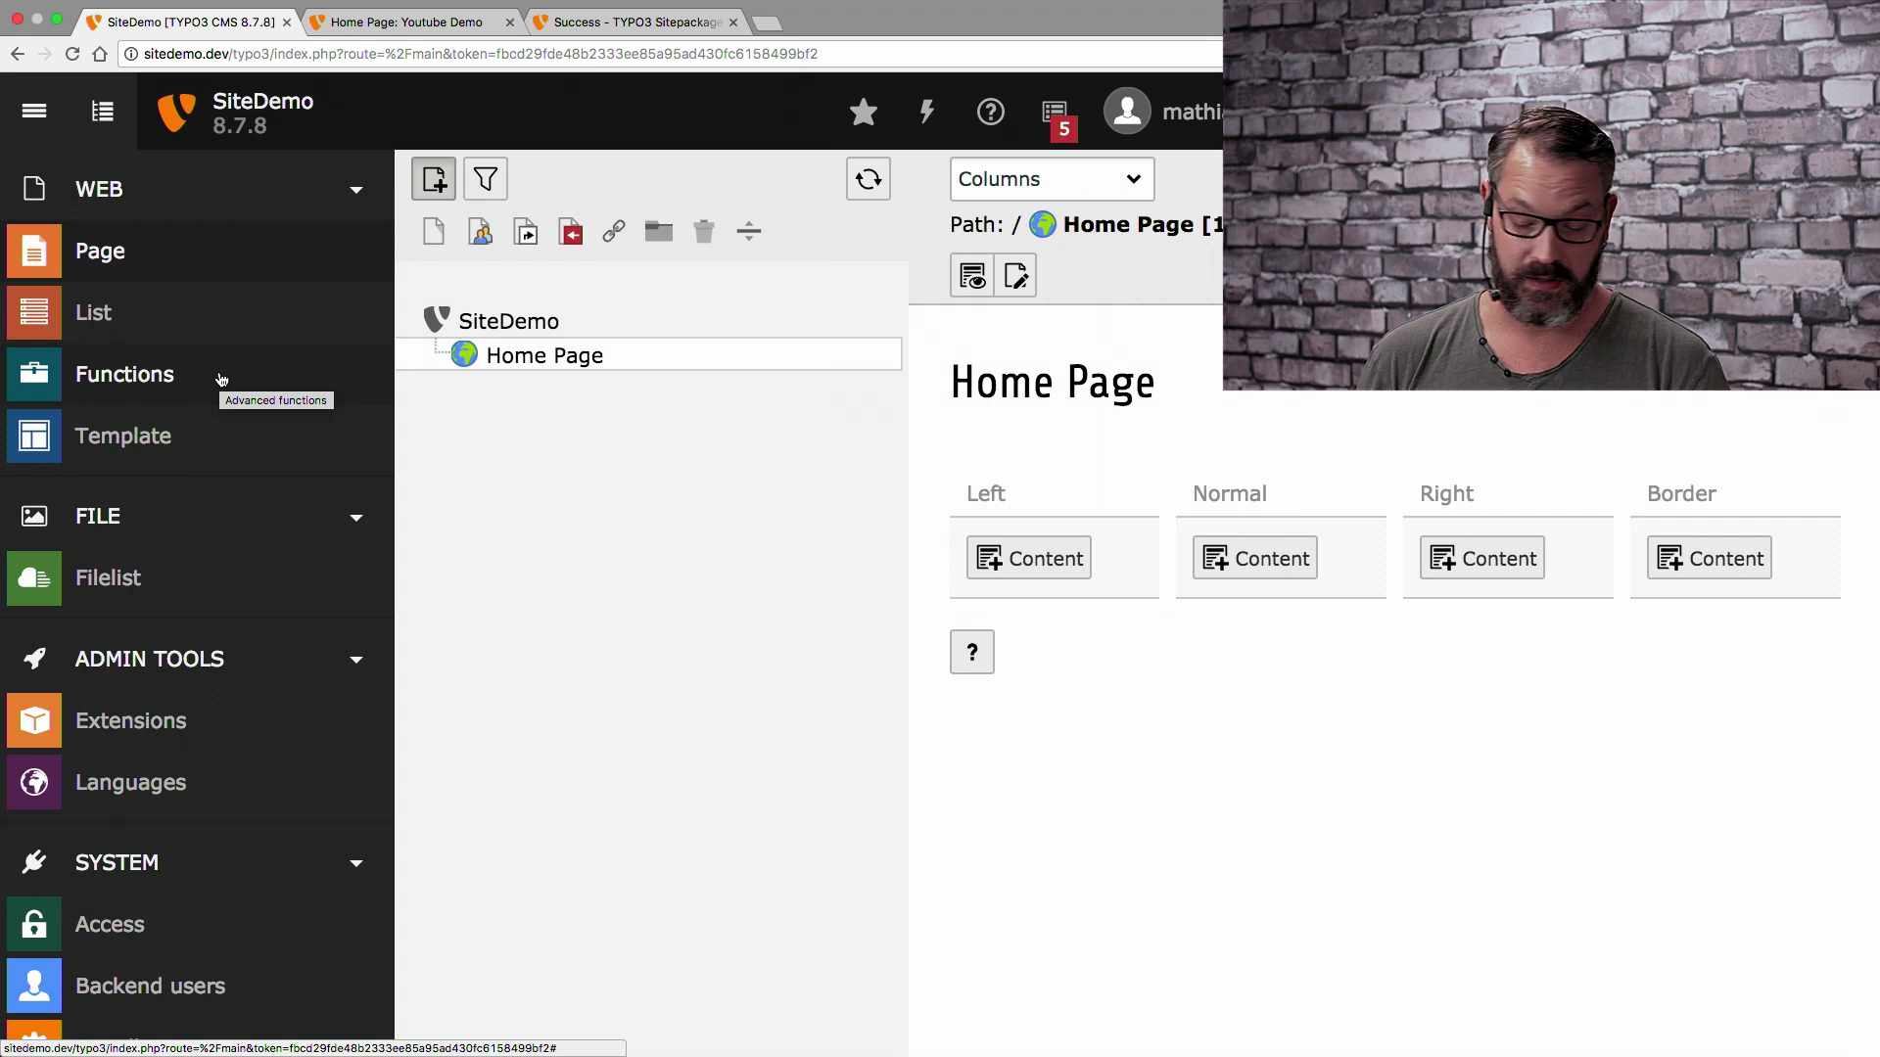
{"action": "left_click", "coordinate": [201, 373]}
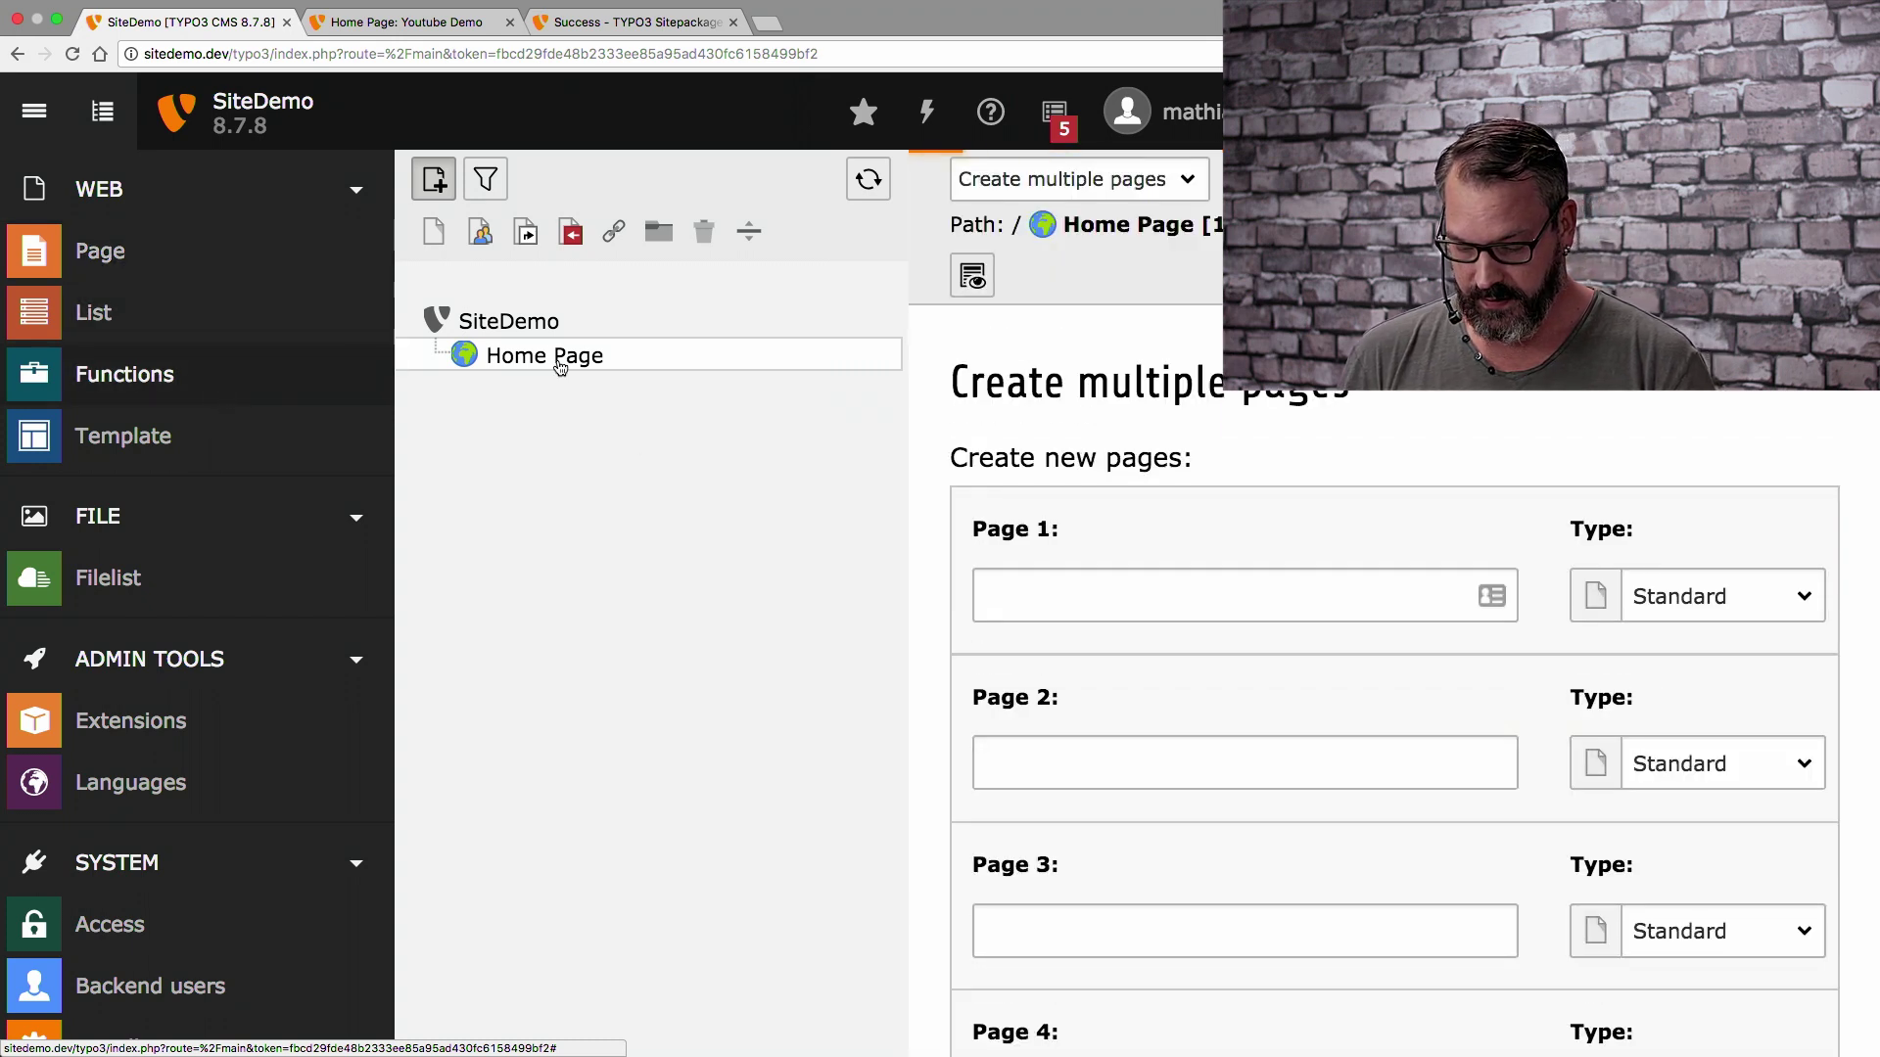
Create the pages About us, Products and Contact under Home Page
{"action": "left_click", "coordinate": [1074, 594]}
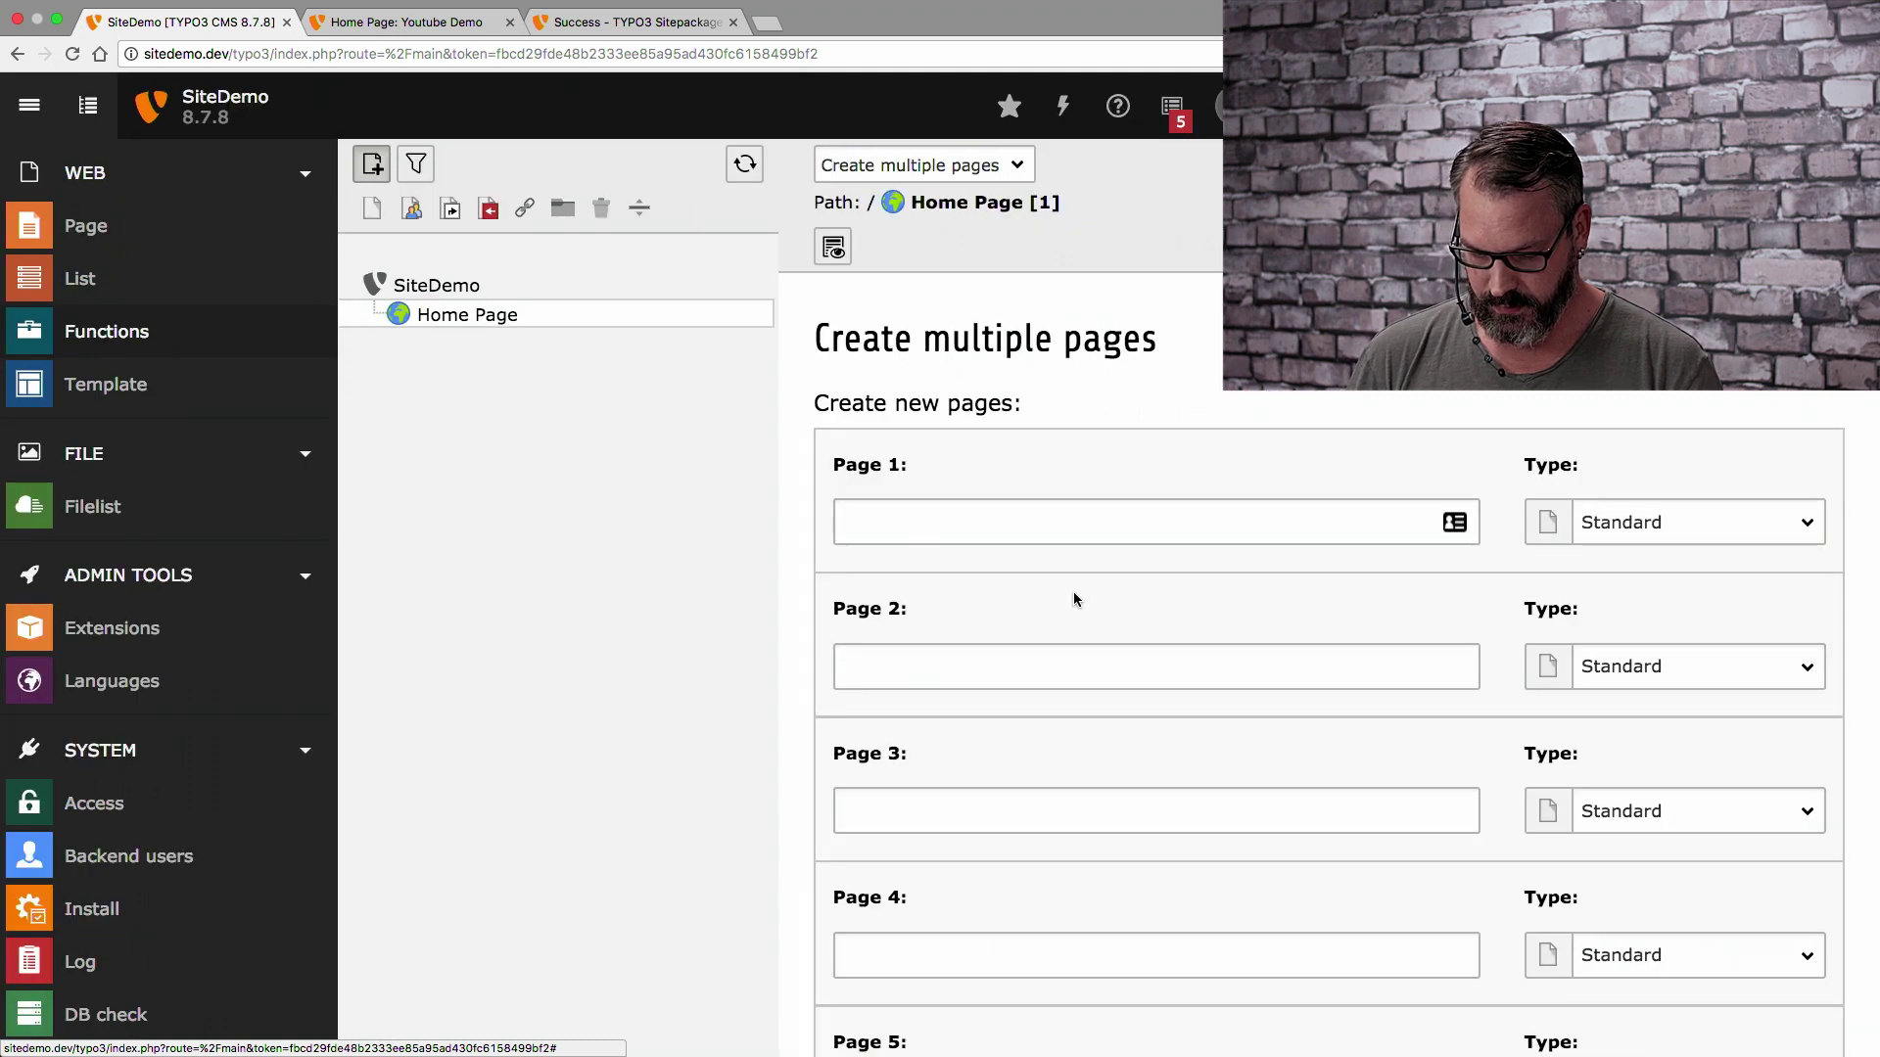
{"action": "left_click", "coordinate": [1074, 595]}
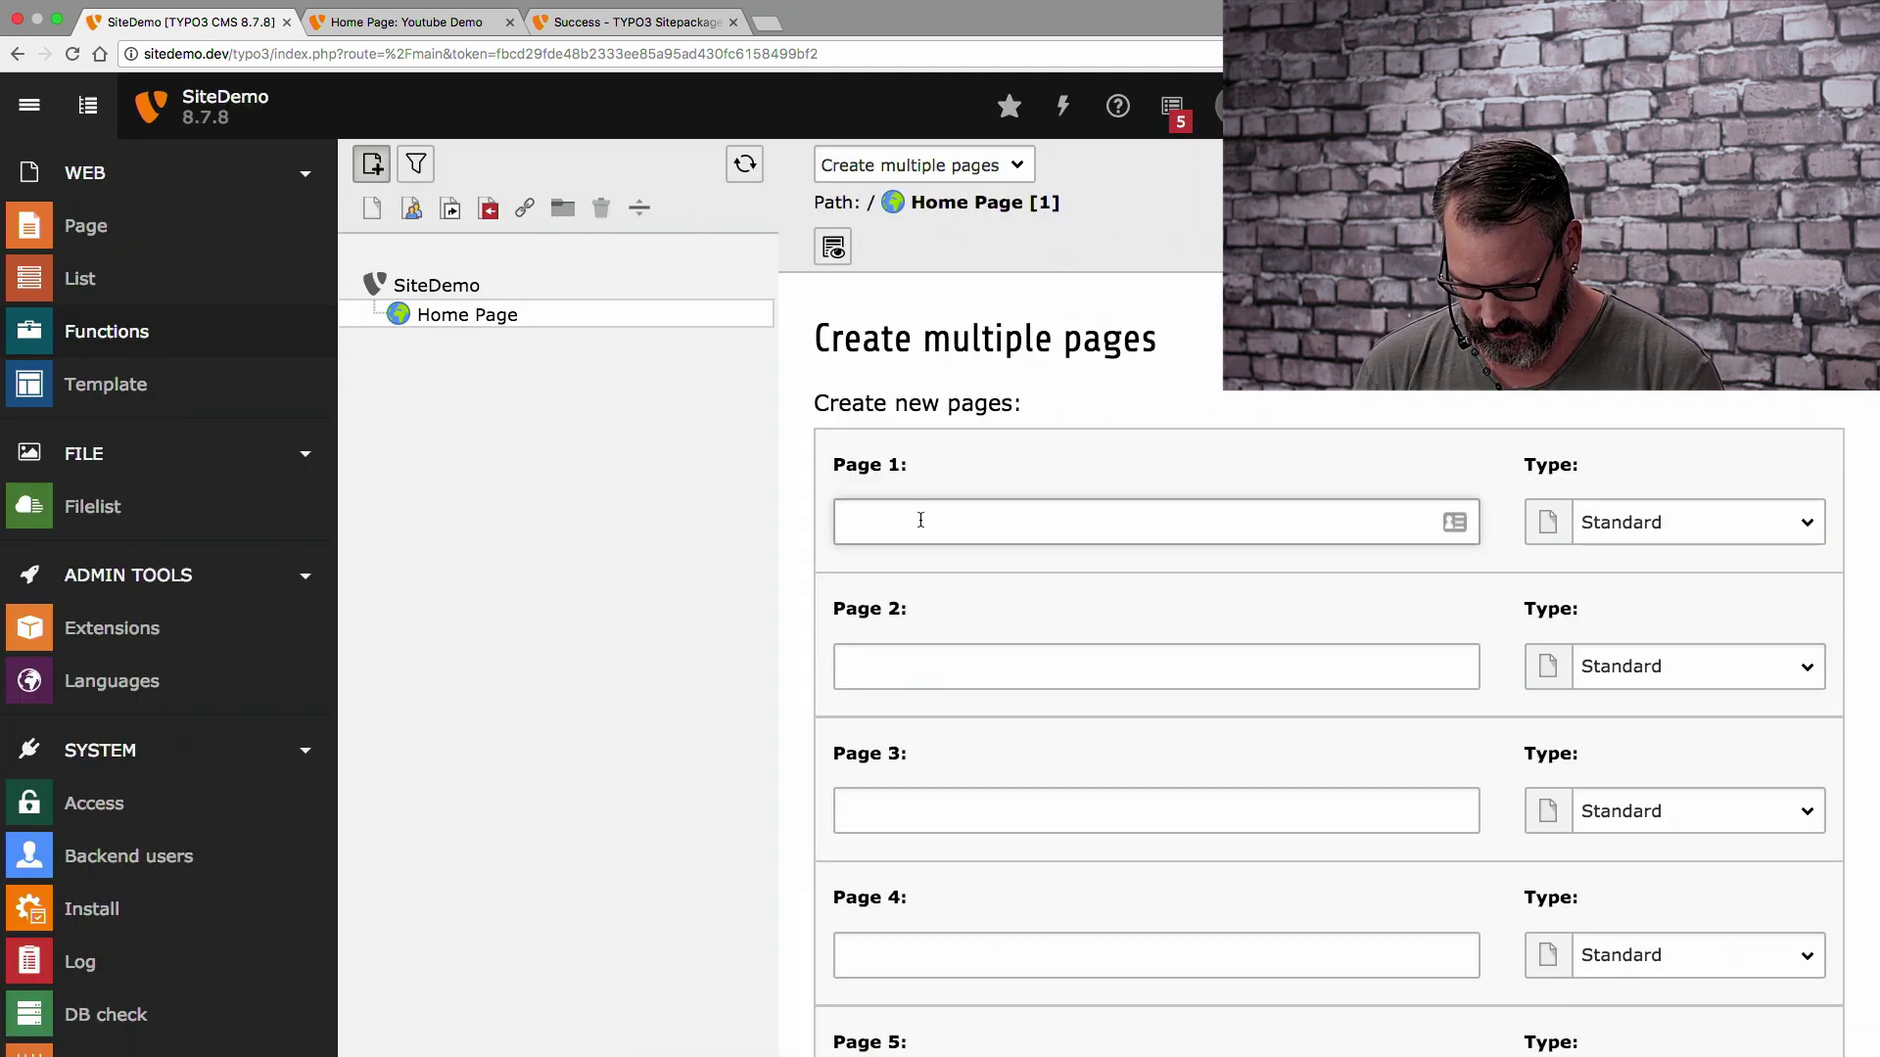
{"action": "type", "text": "About"}
{"action": "key", "text": "Down"}
{"action": "key", "text": "Down"}
{"action": "key", "text": "Return"}
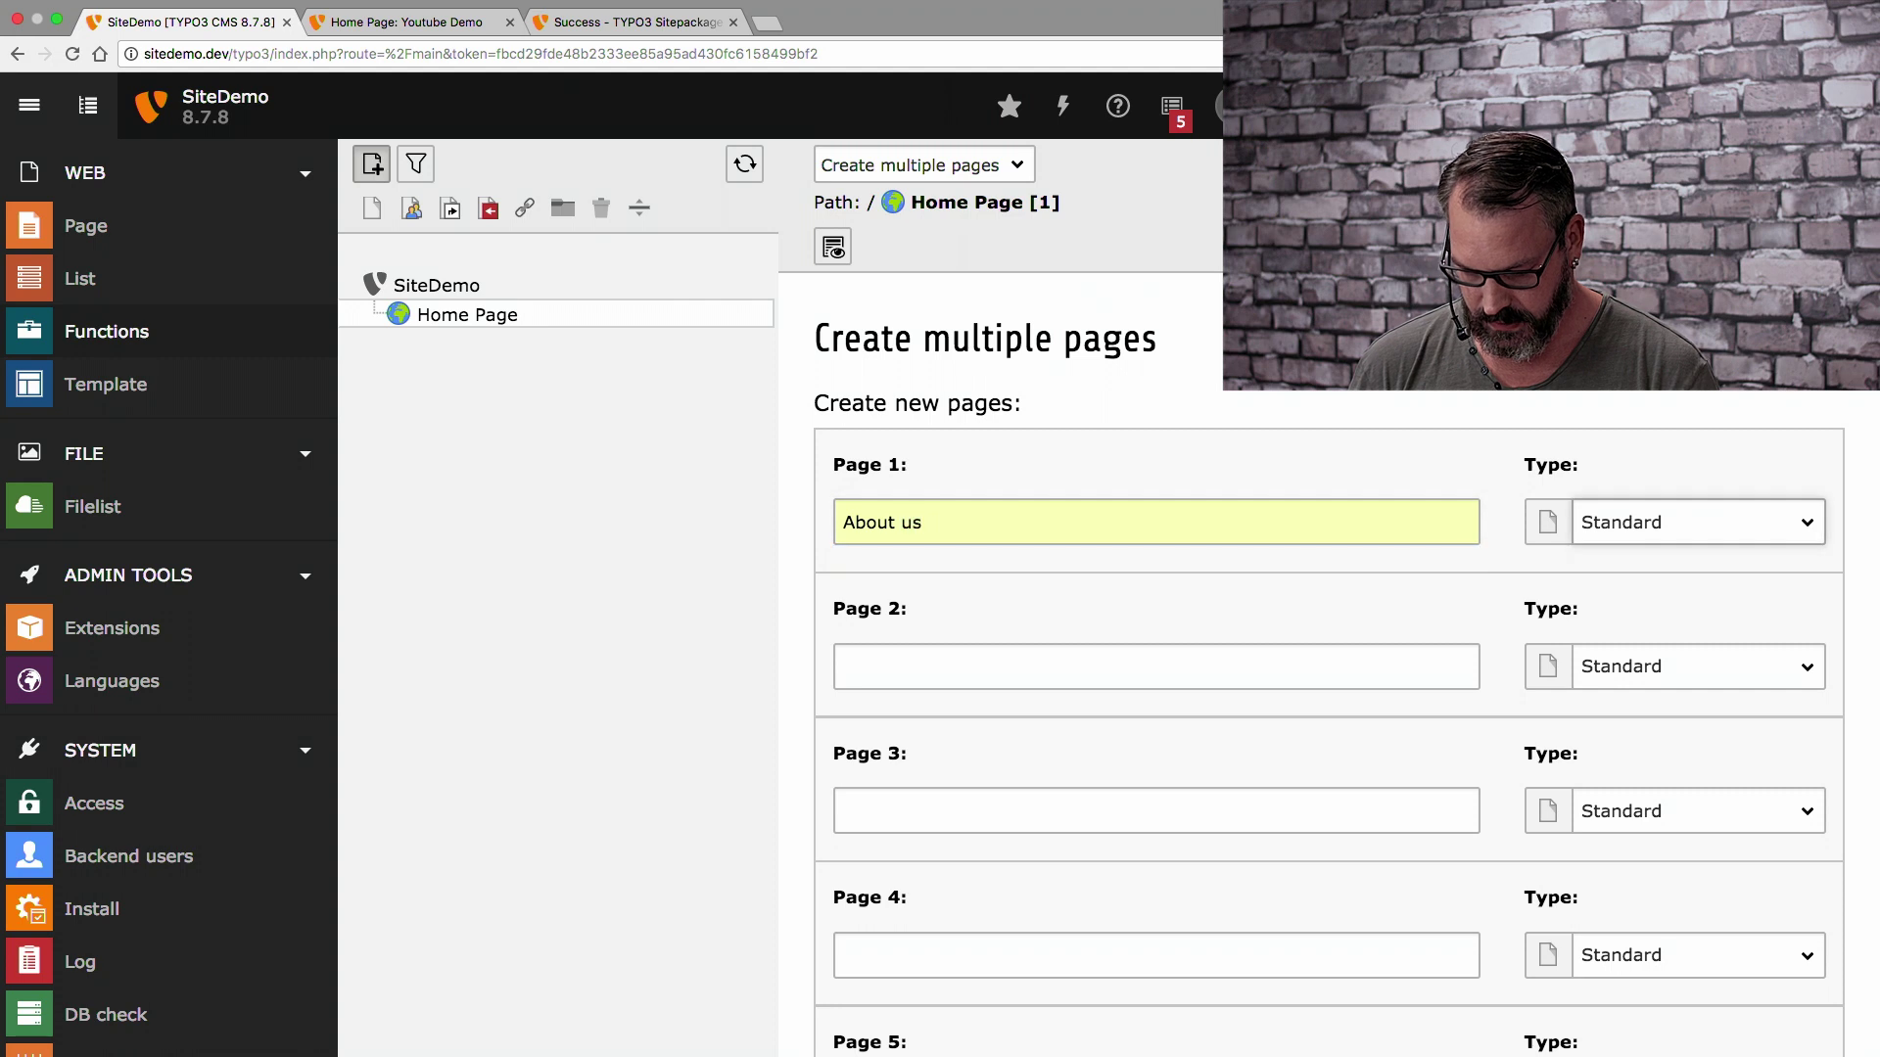
{"action": "key", "text": "Tab"}
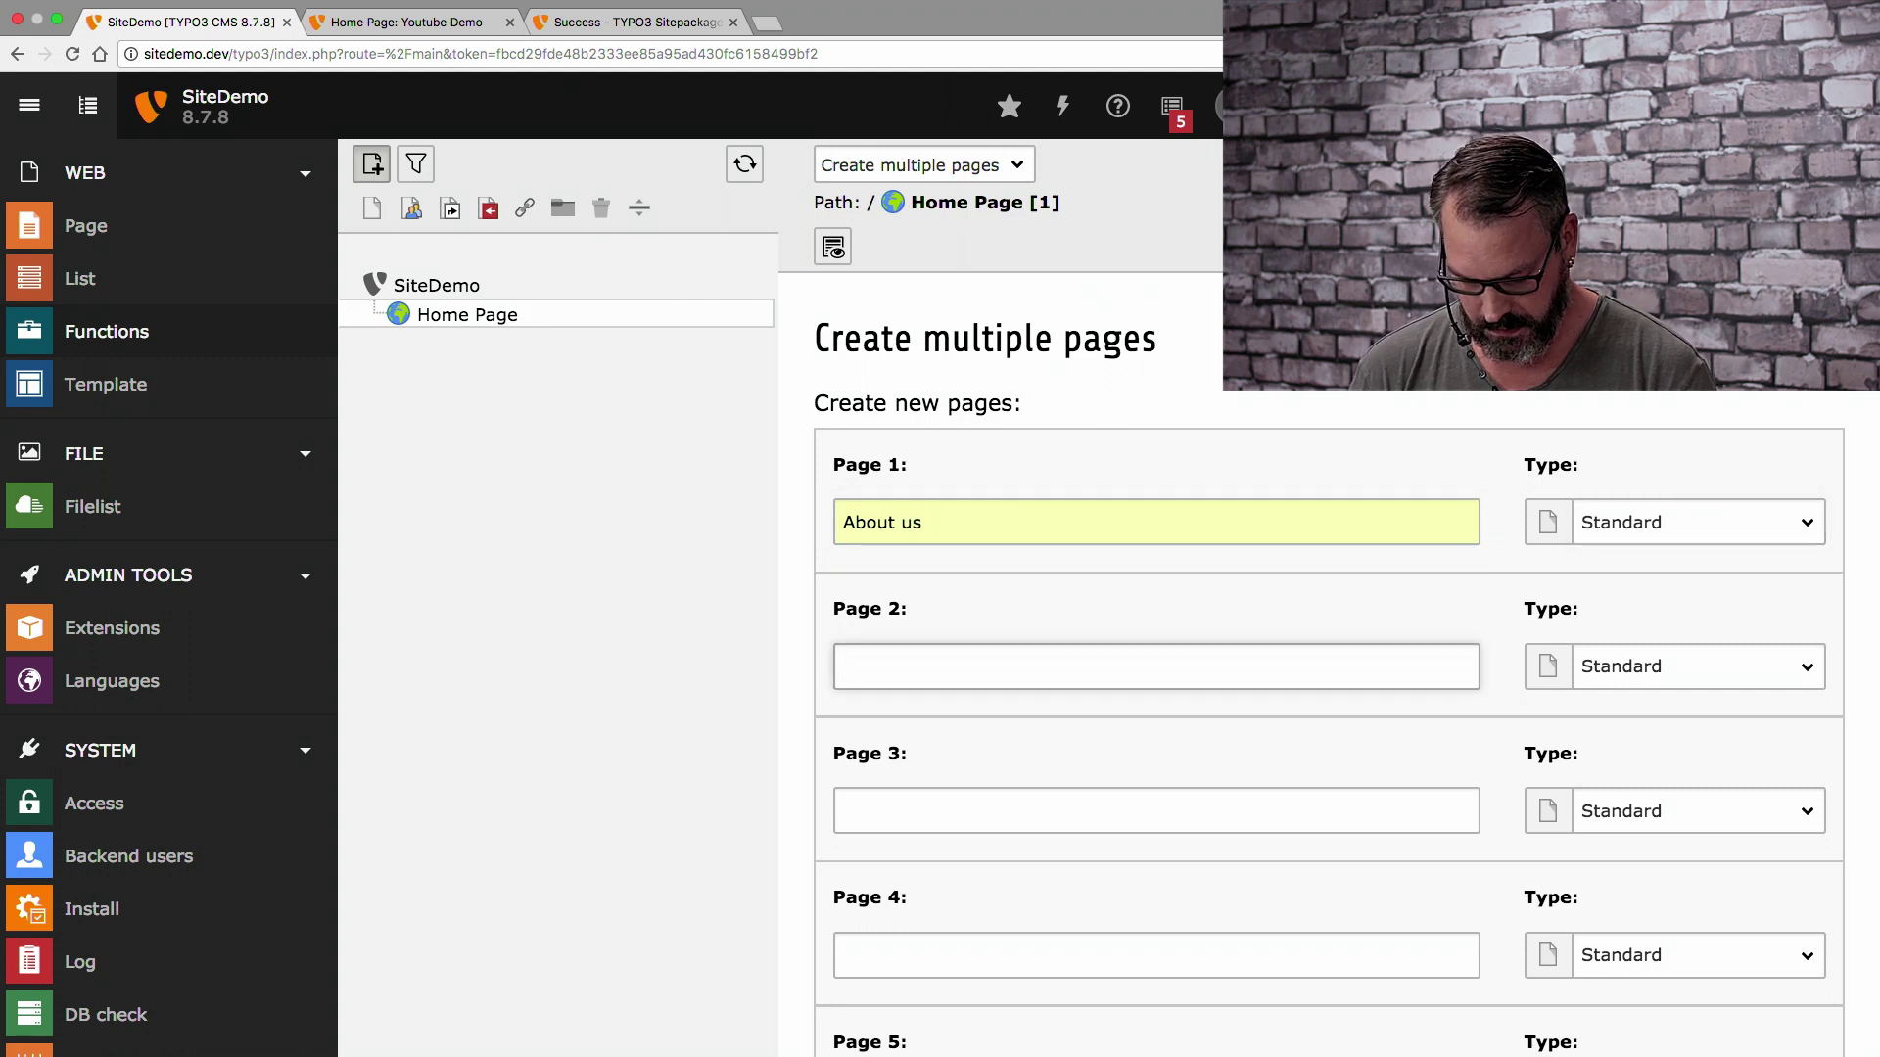
{"action": "type", "text": "Products"}
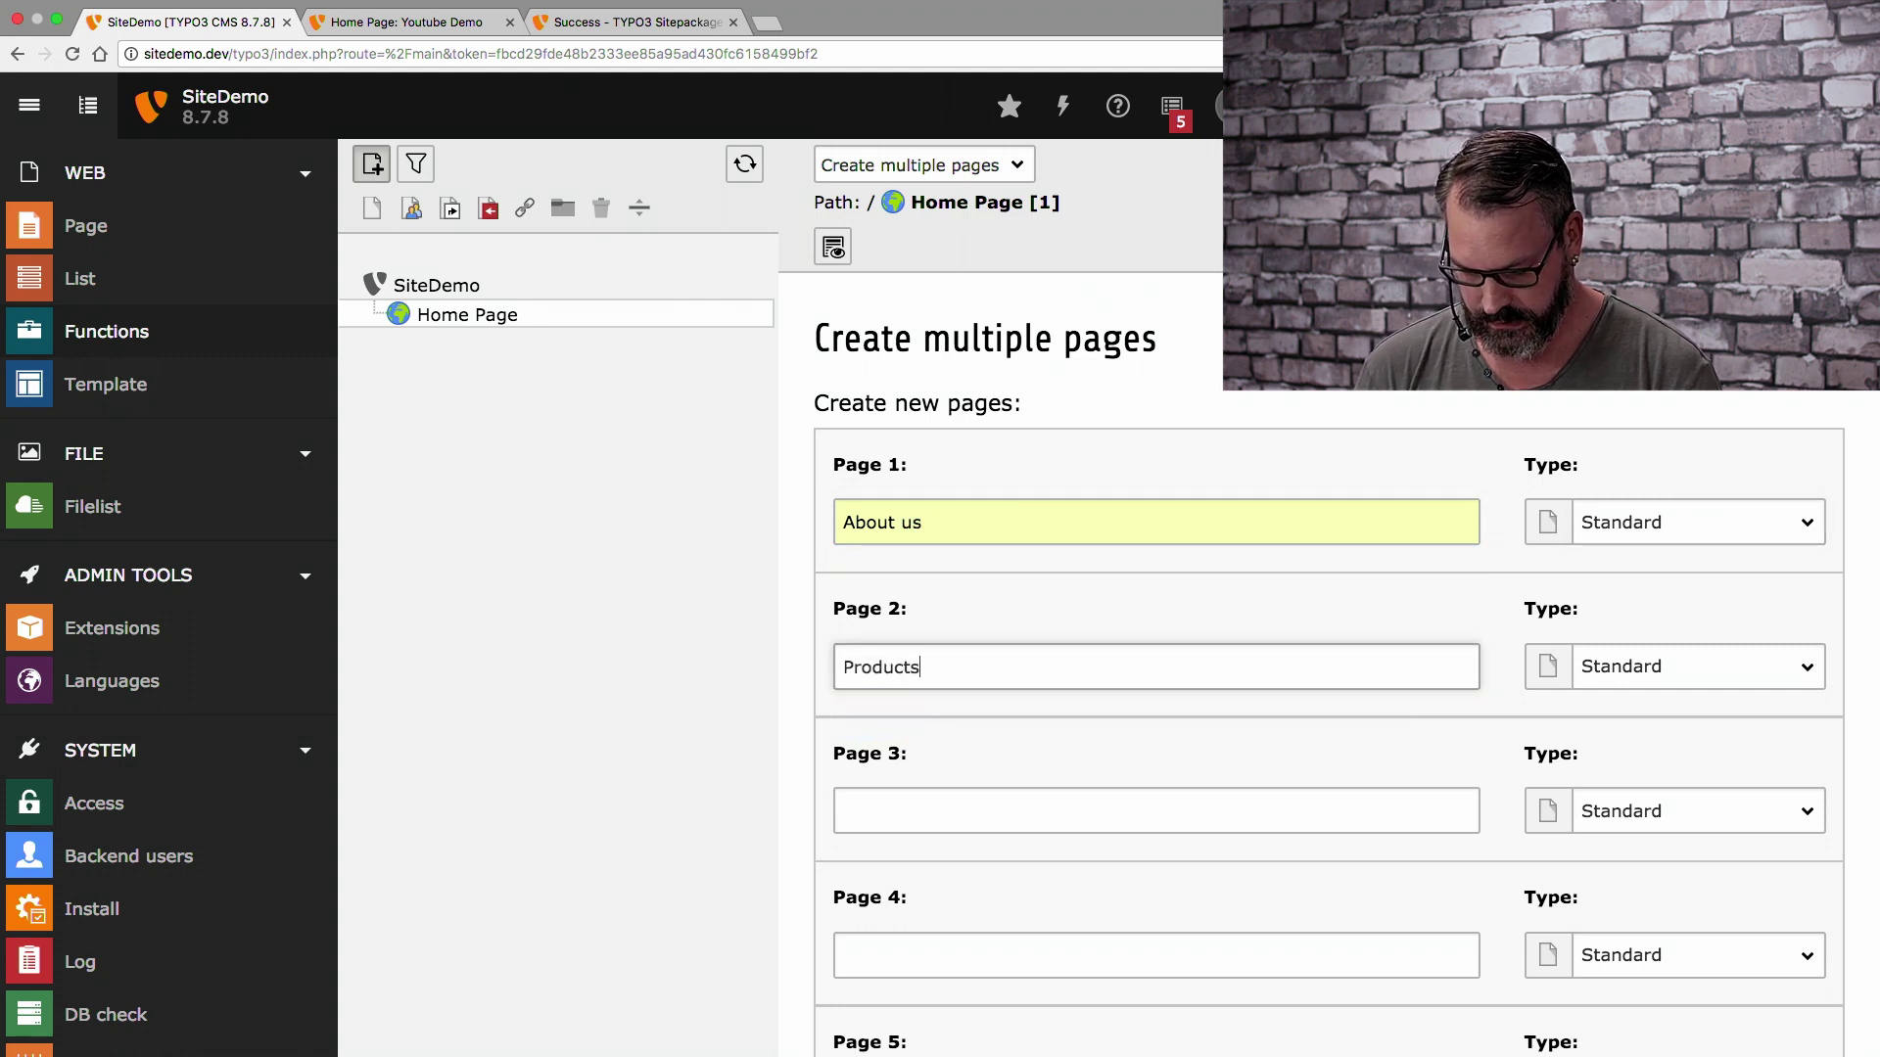
{"action": "key", "text": "Tab"}
{"action": "type", "text": "Conta"}
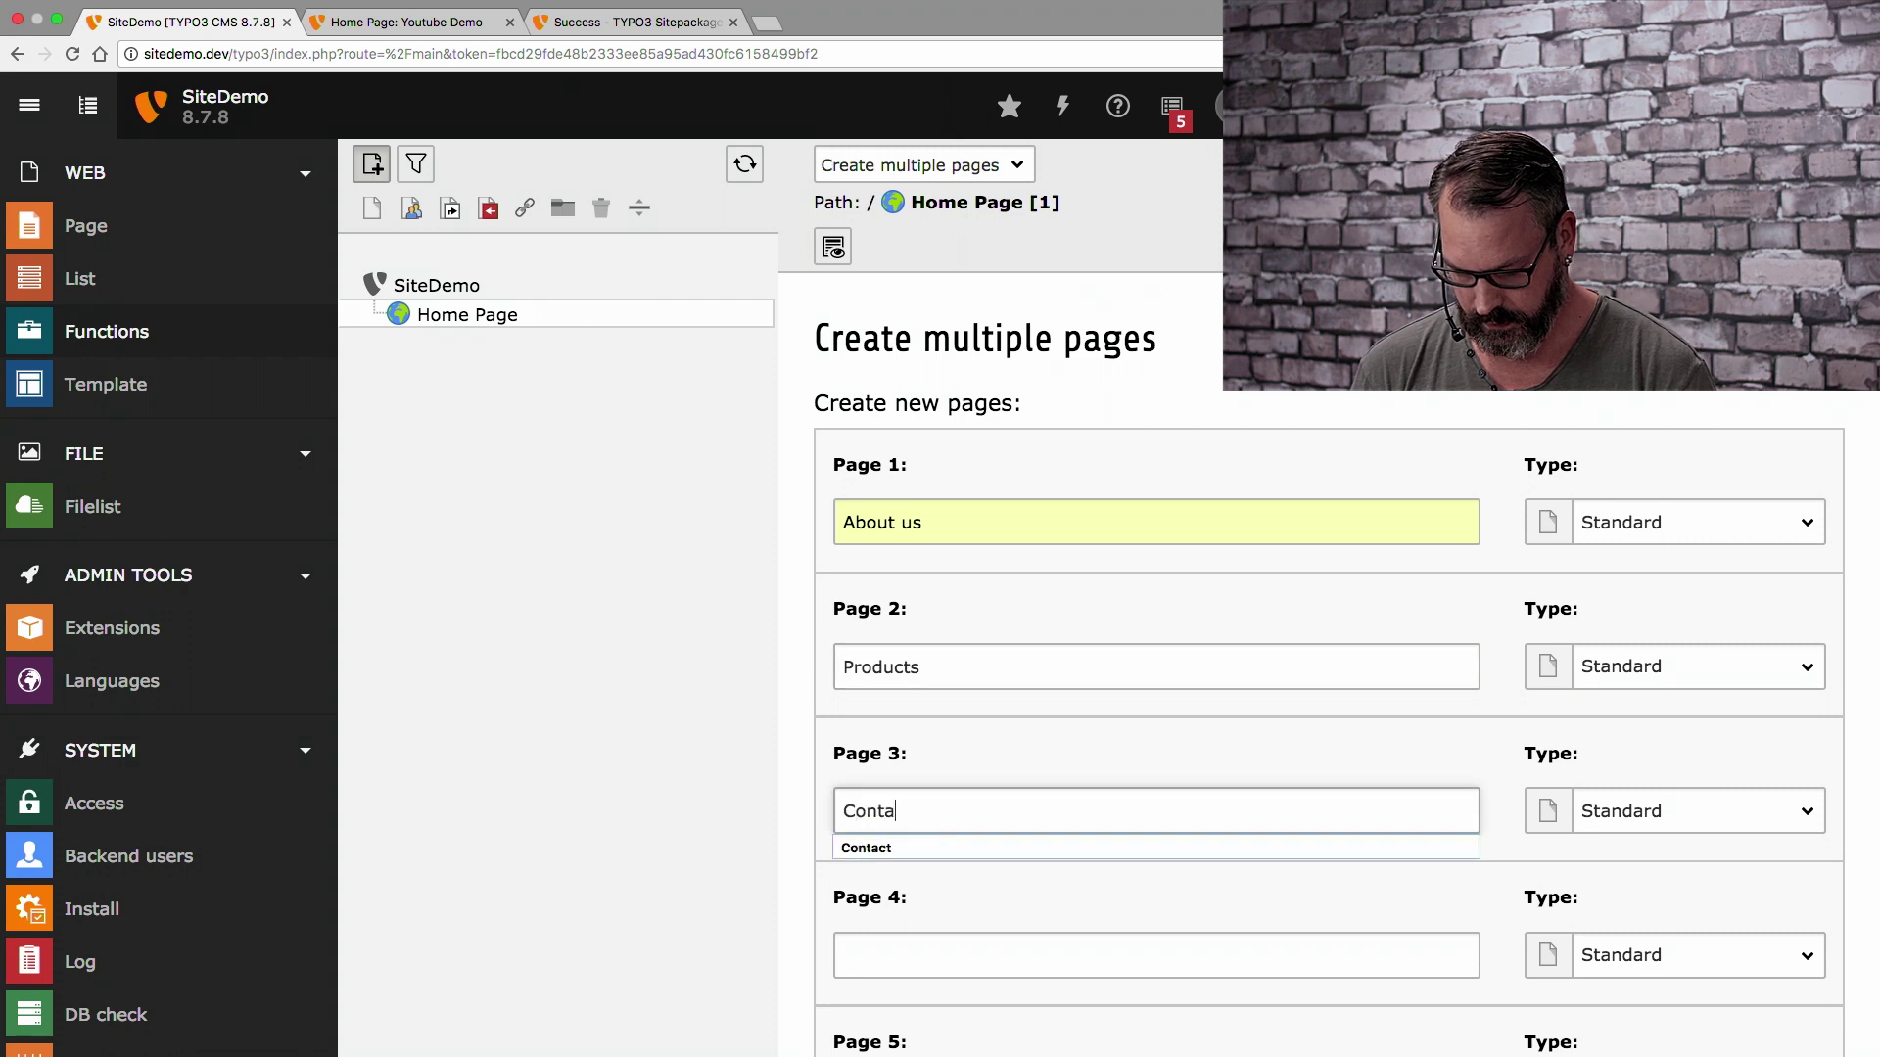
{"action": "type", "text": "ct"}
{"action": "key", "text": "Tab"}
{"action": "scroll", "coordinate": [1322, 685], "scroll_direction": "down", "scroll_amount": 4}
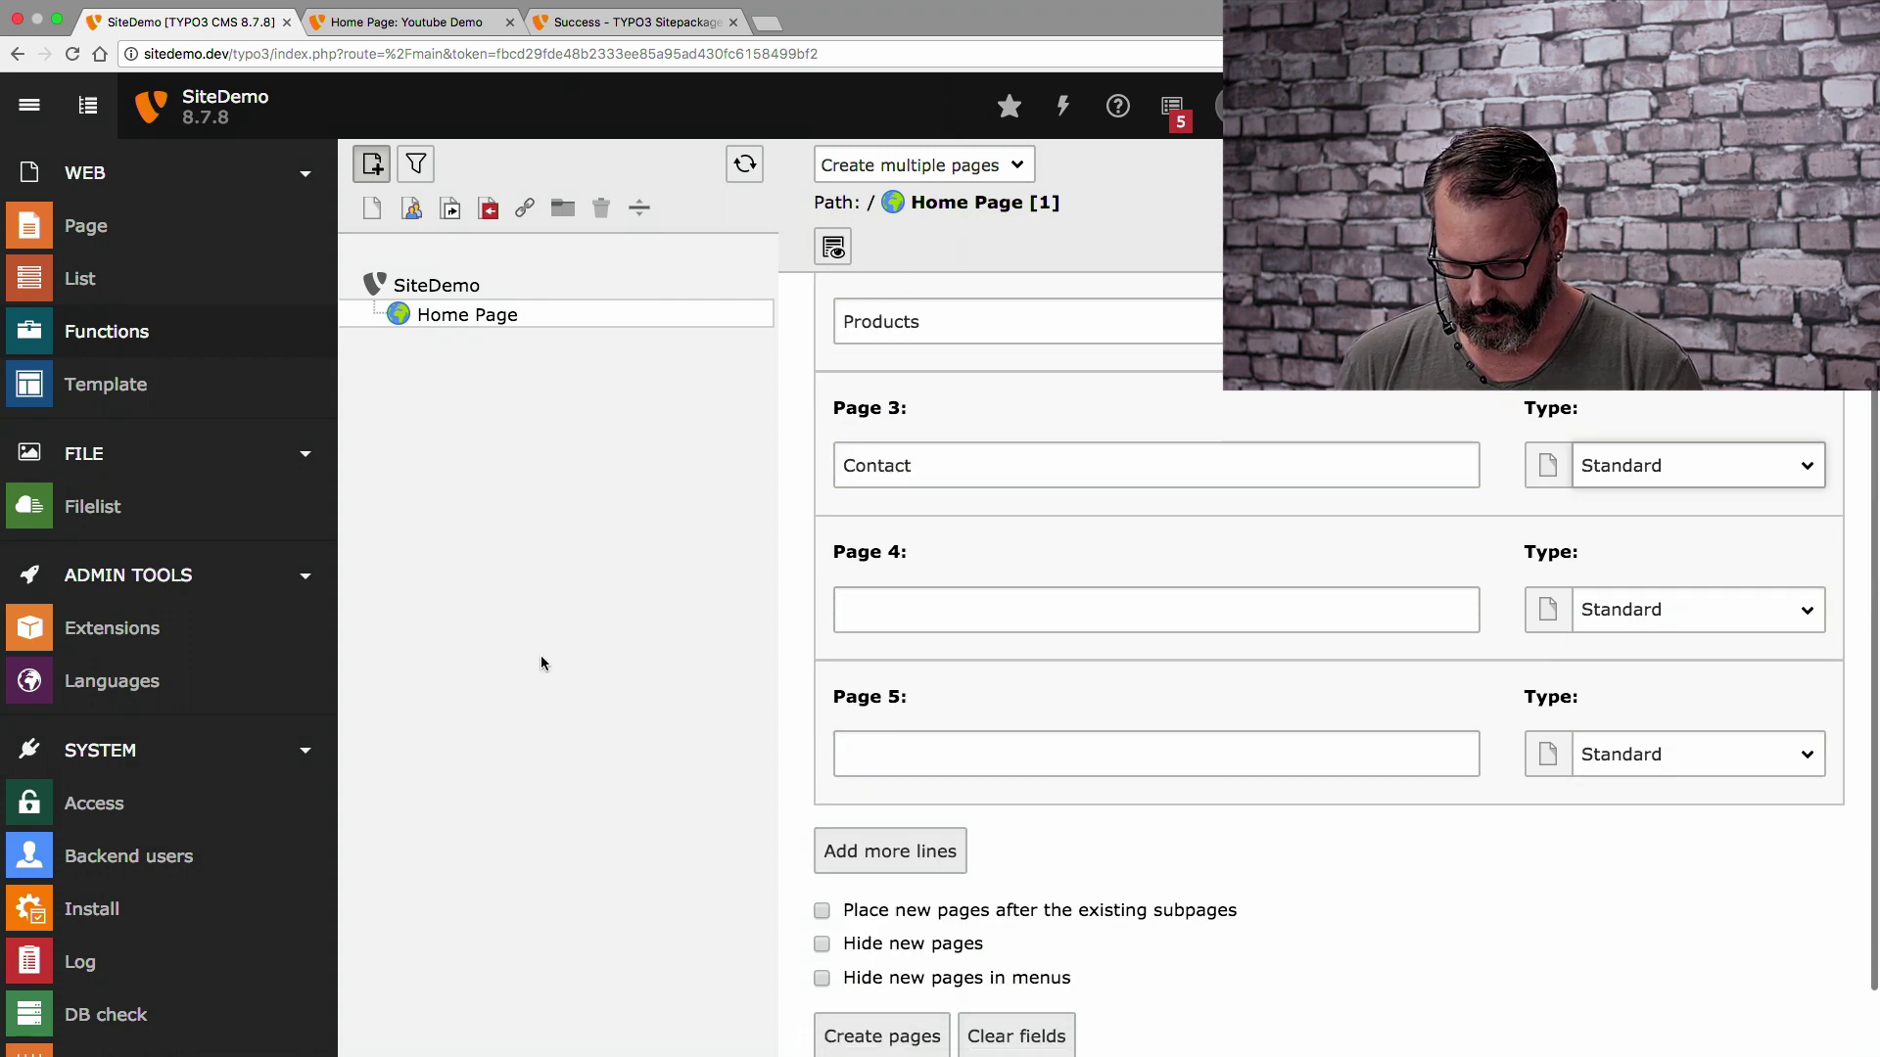
{"action": "left_click", "coordinate": [887, 1030]}
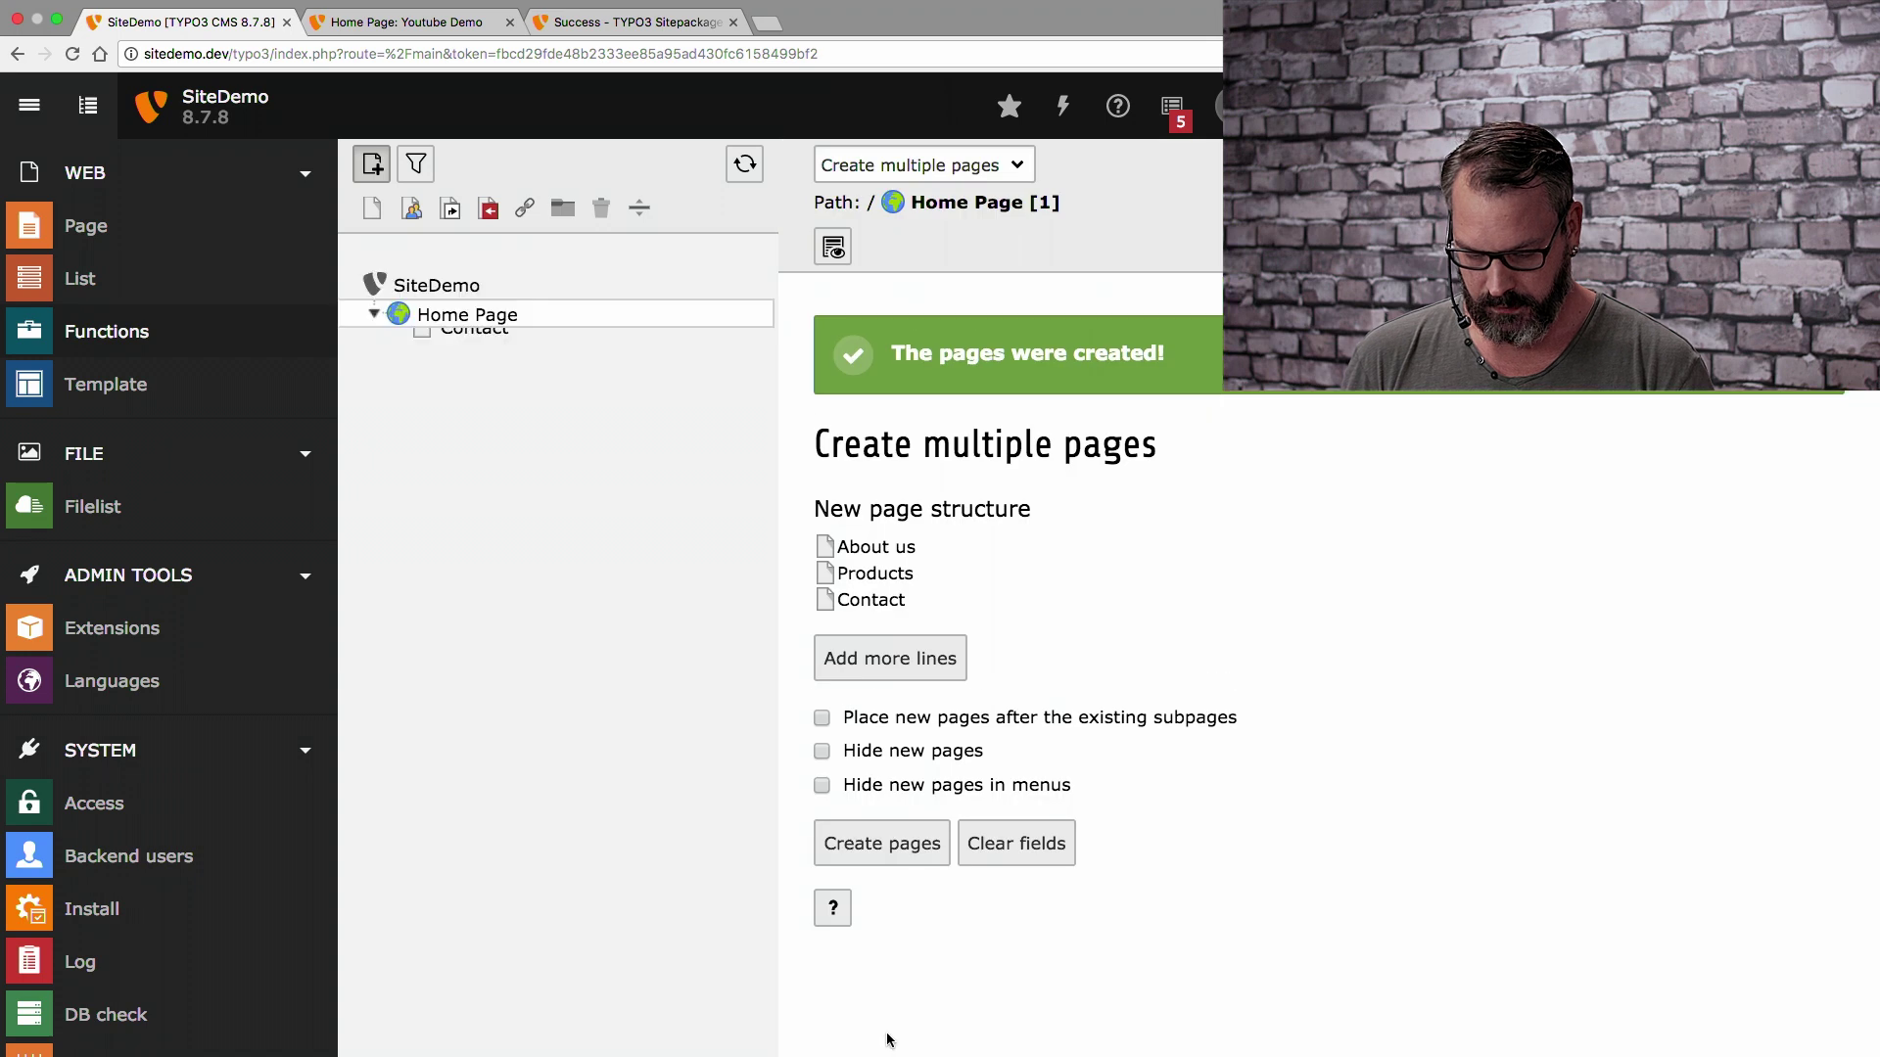
Create two team-member subpages under About us, each titled with a team member's name
{"action": "left_click", "coordinate": [474, 350]}
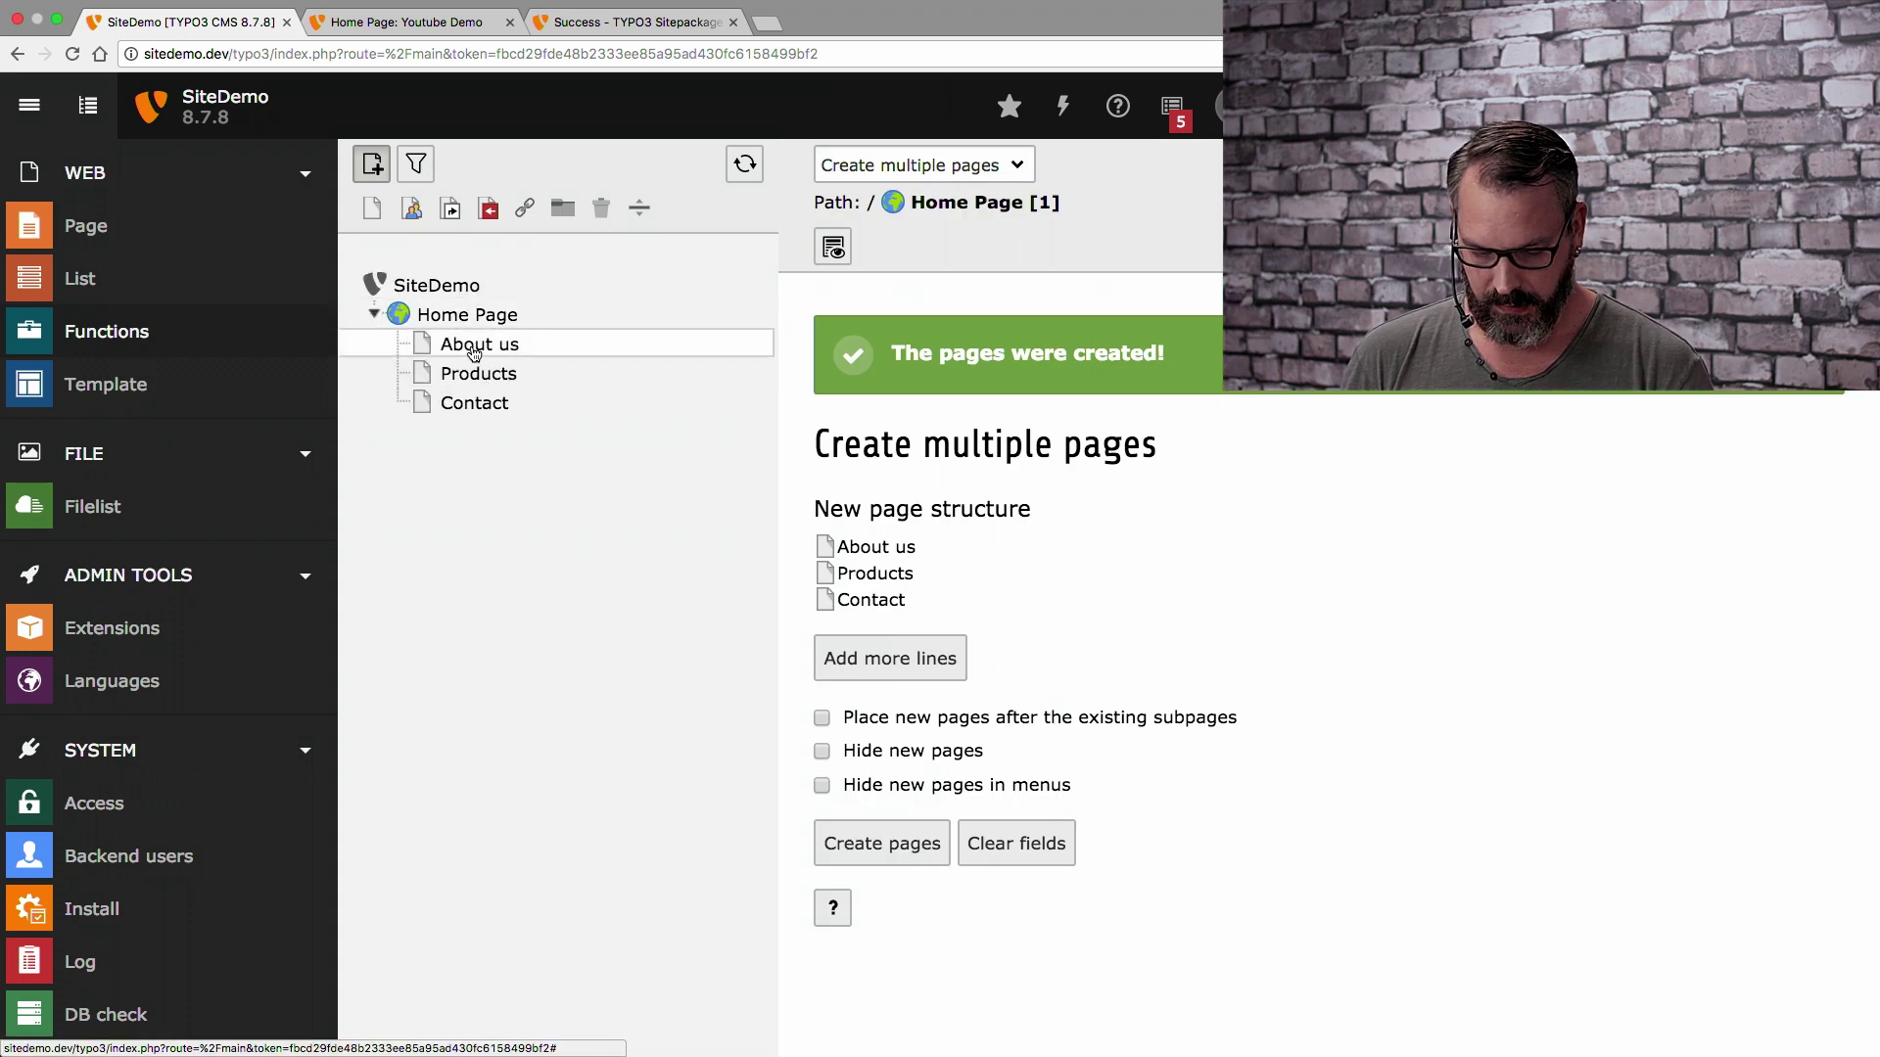
{"action": "left_click", "coordinate": [907, 522]}
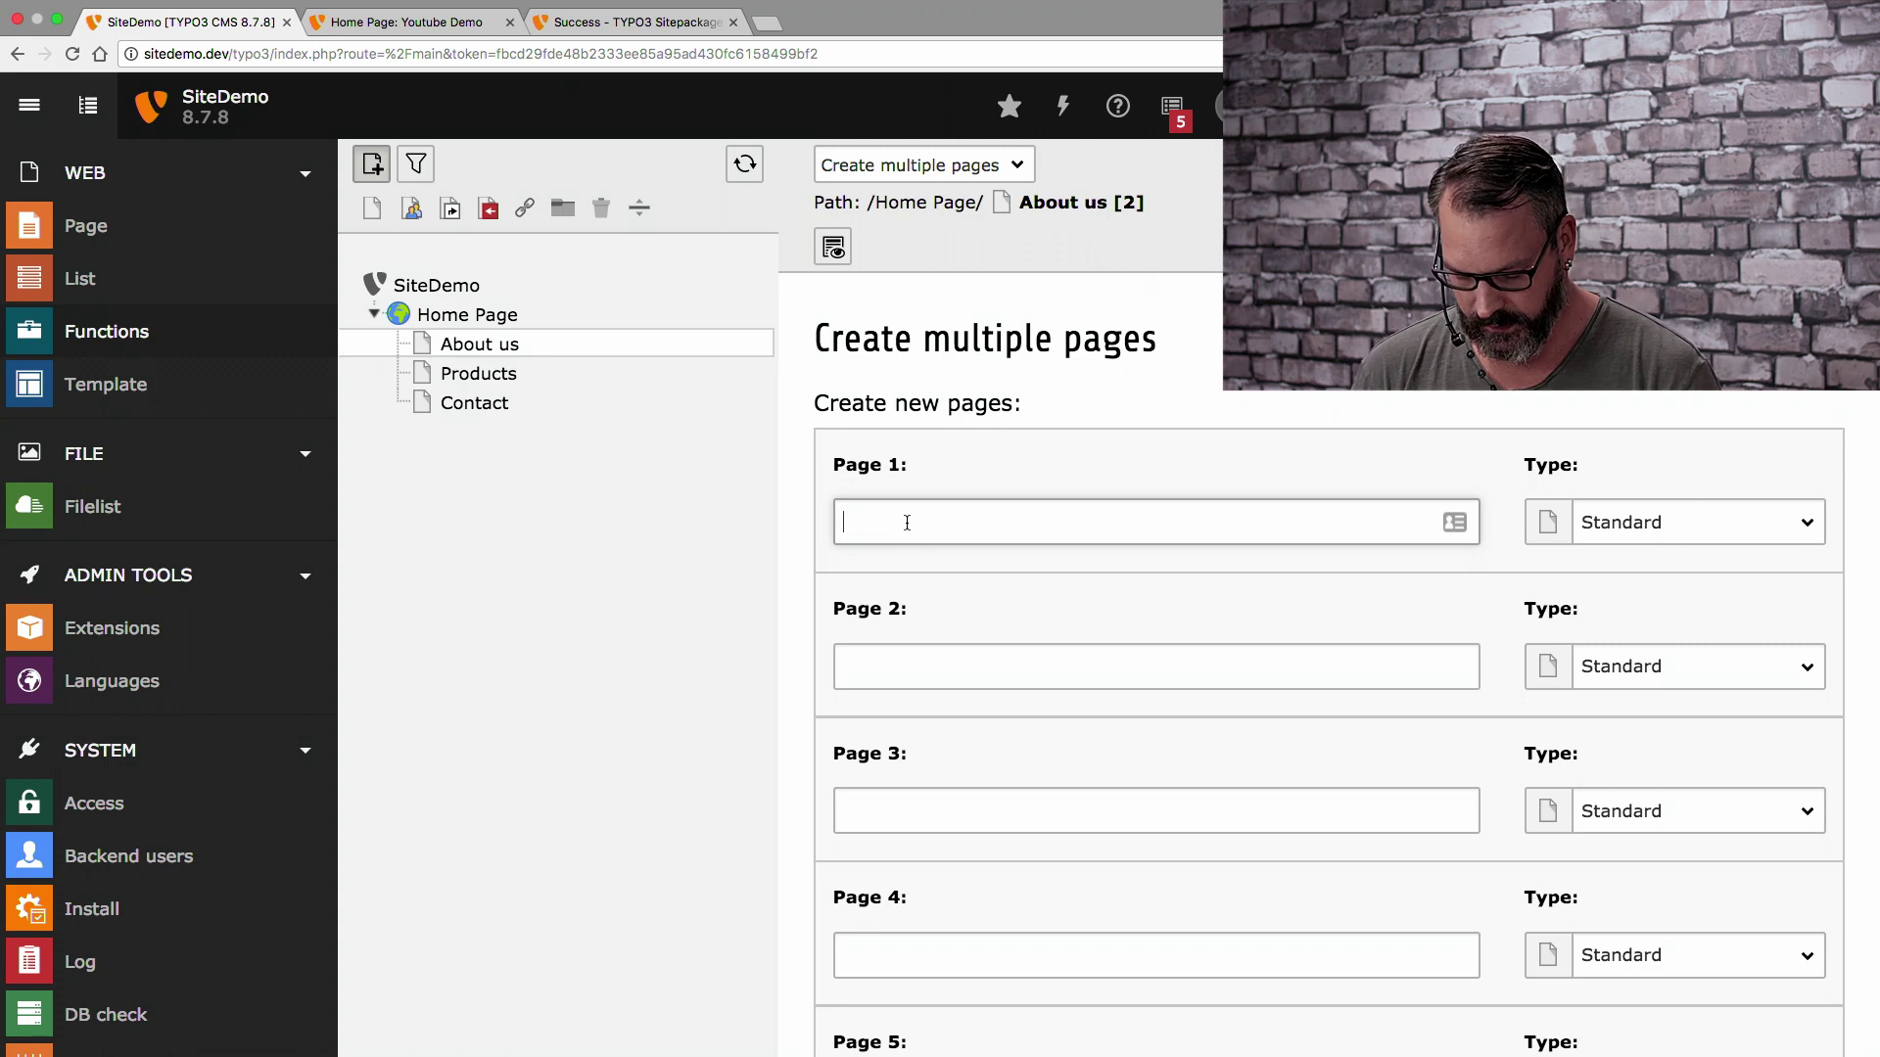
{"action": "type", "text": "Mathias"}
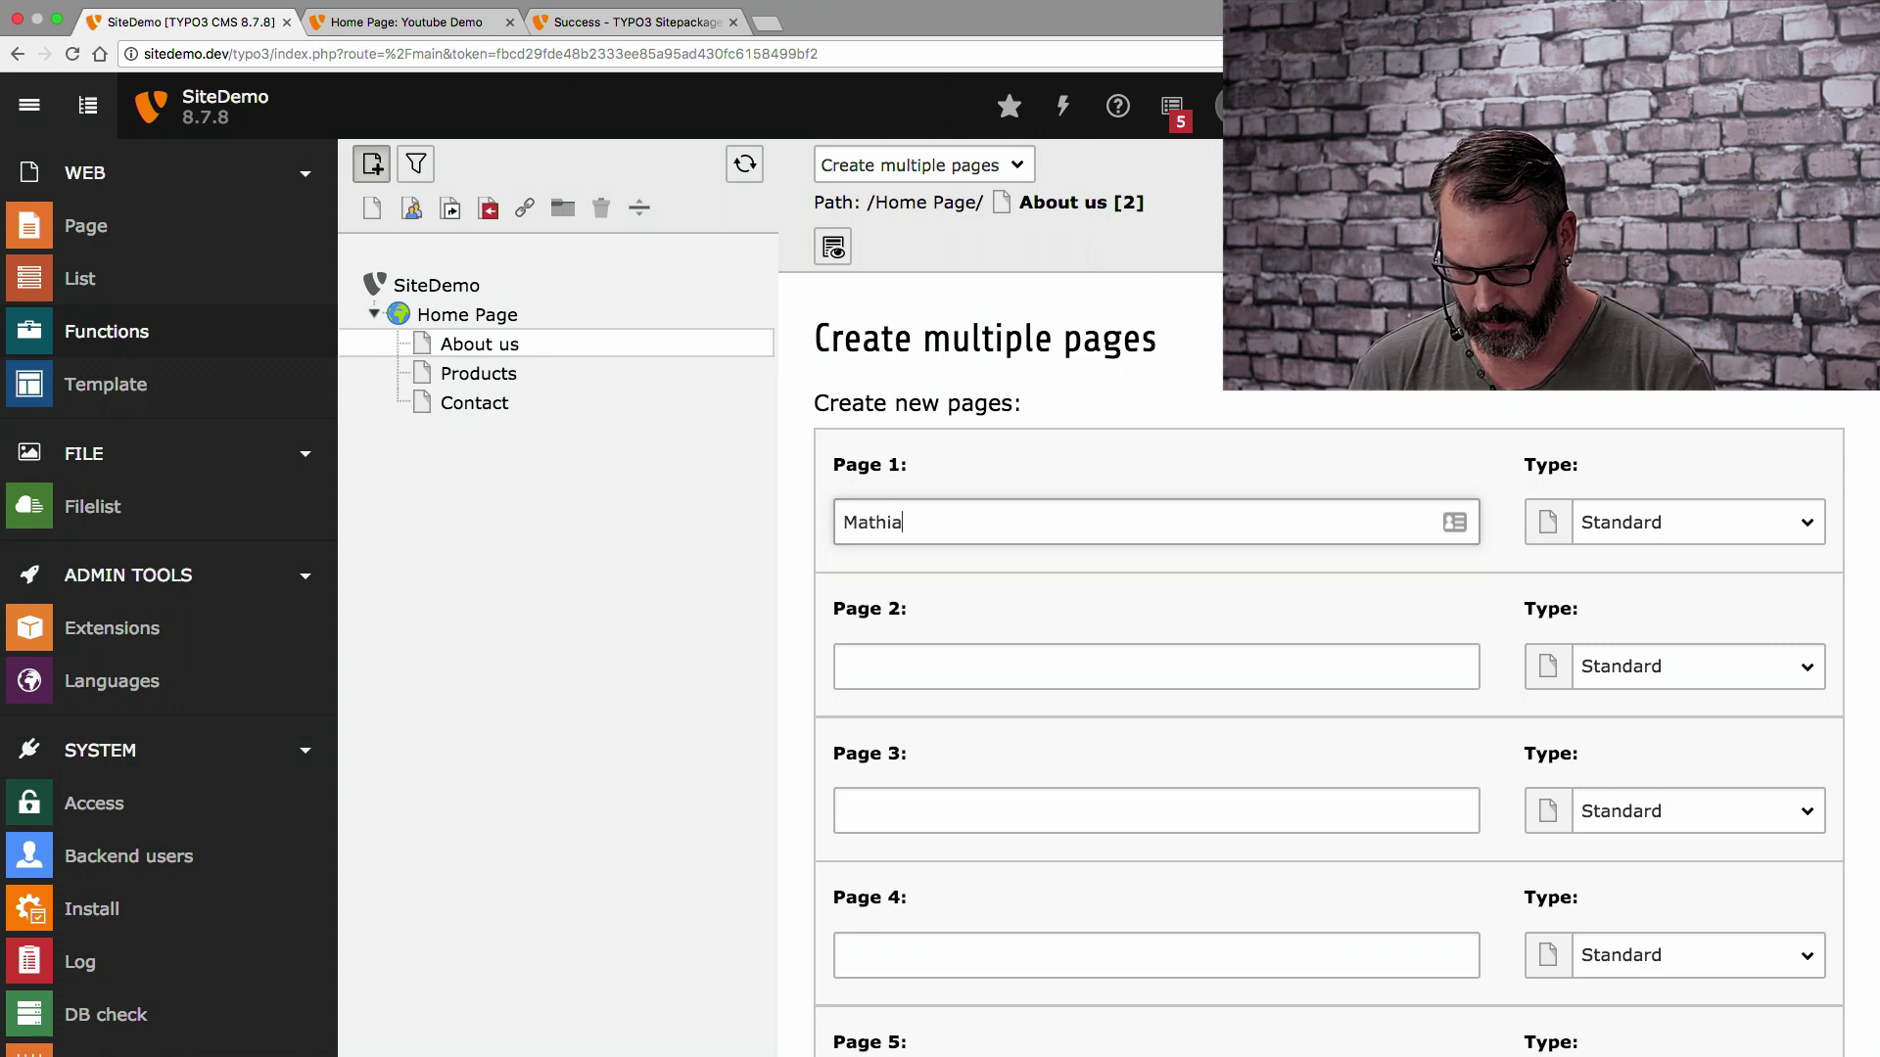
{"action": "key", "text": "Tab"}
{"action": "type", "text": "Benj"}
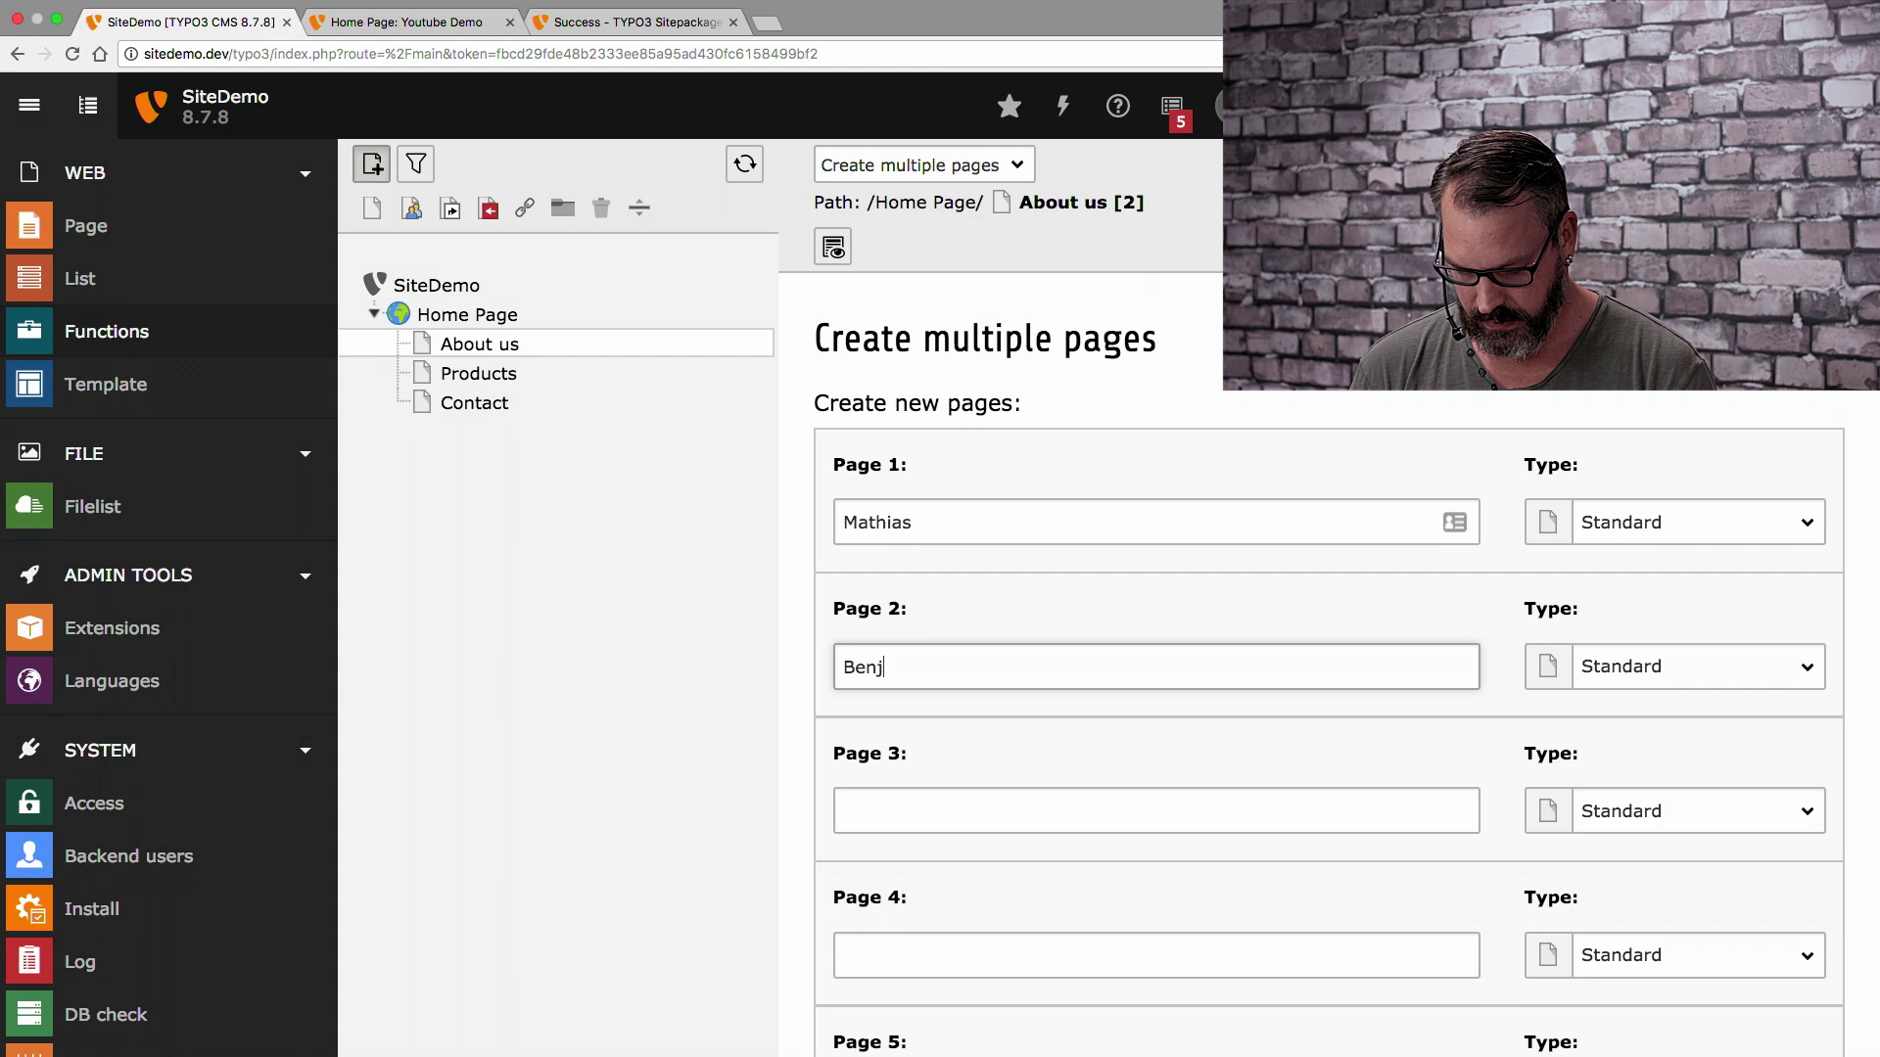
{"action": "scroll", "coordinate": [965, 617], "scroll_direction": "down", "scroll_amount": 5}
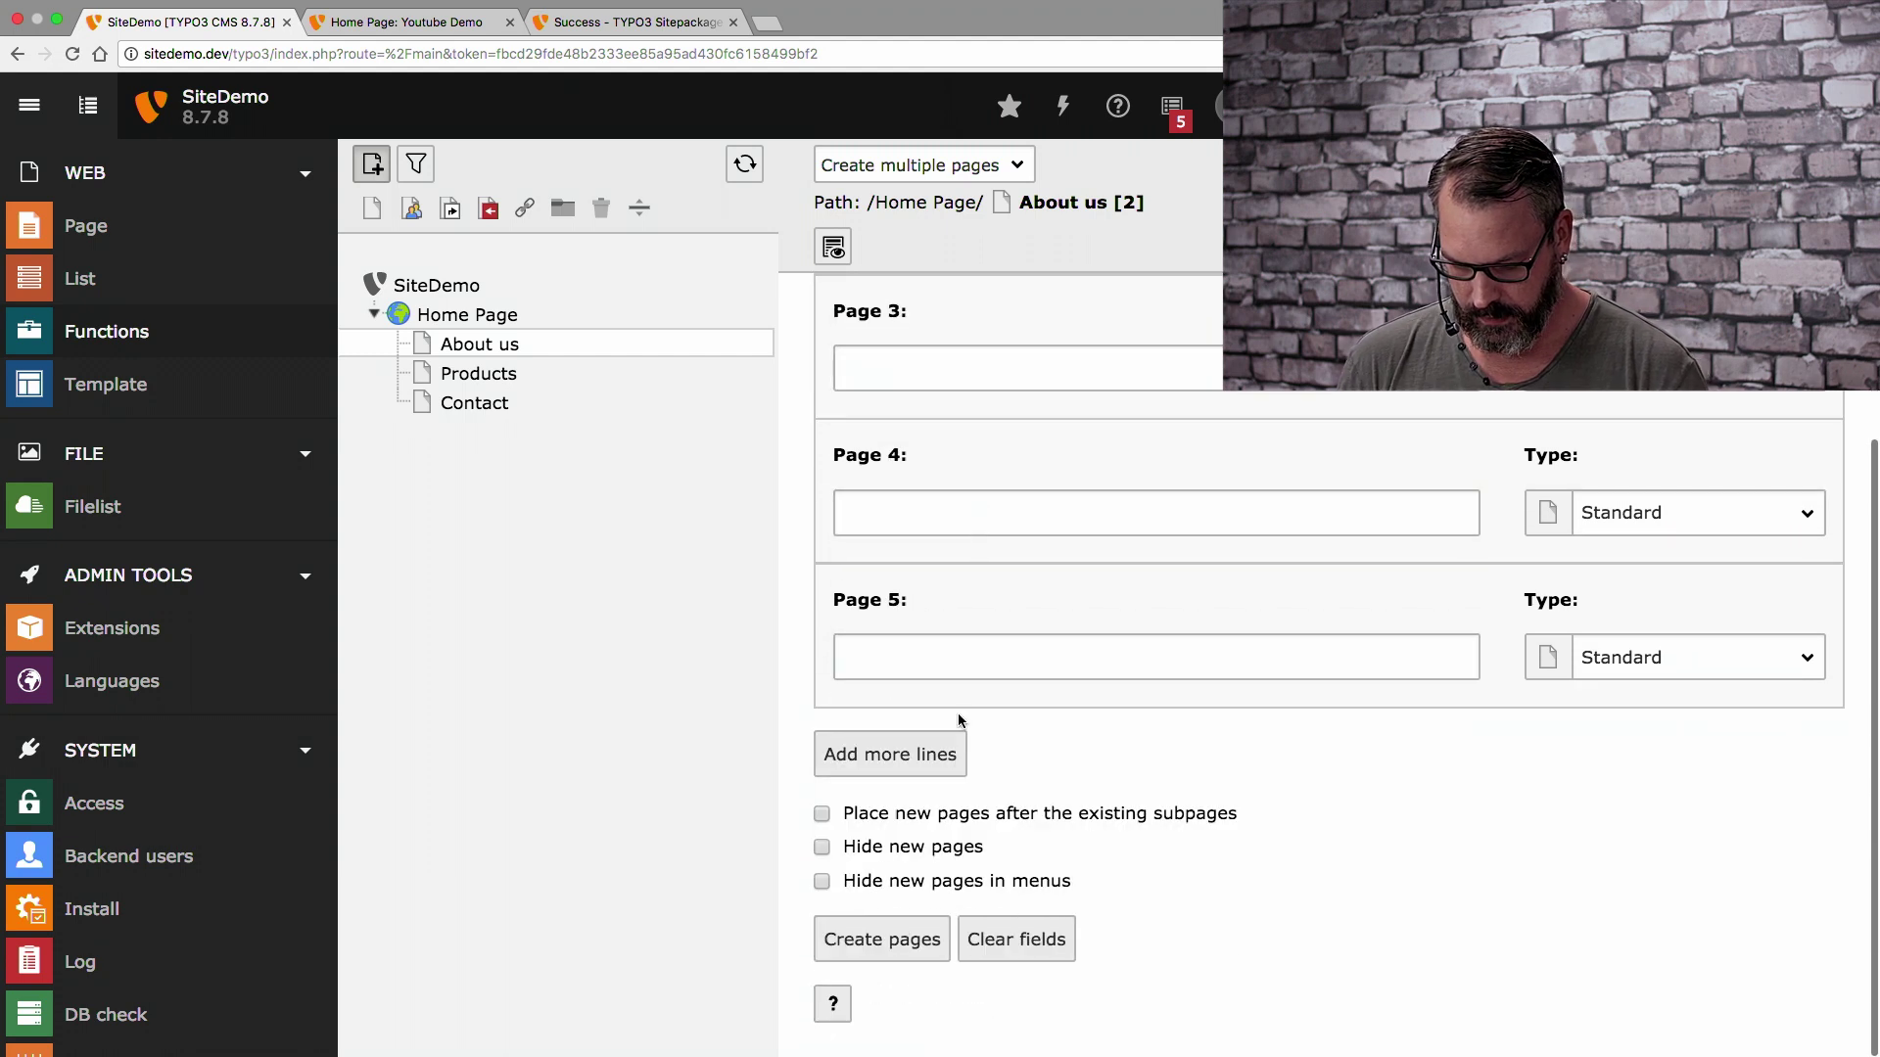
{"action": "left_click", "coordinate": [920, 942]}
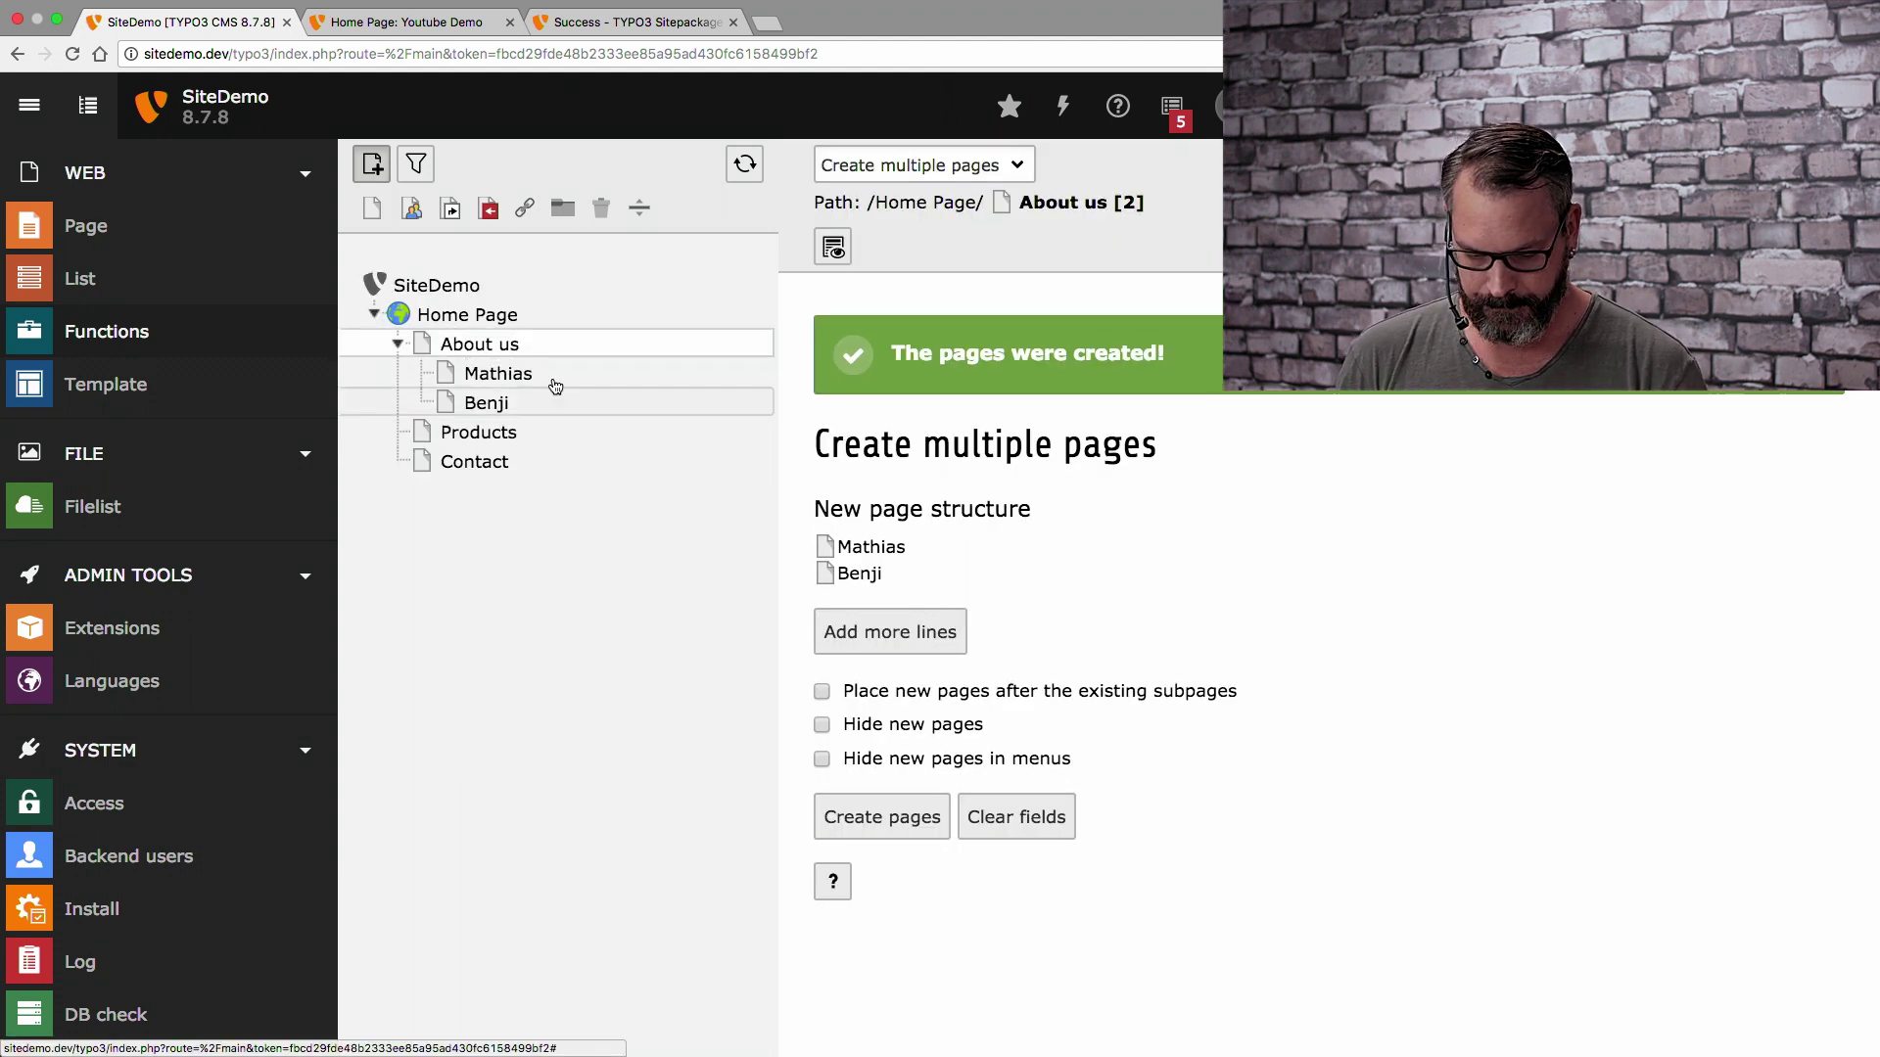
{"action": "left_click", "coordinate": [490, 322]}
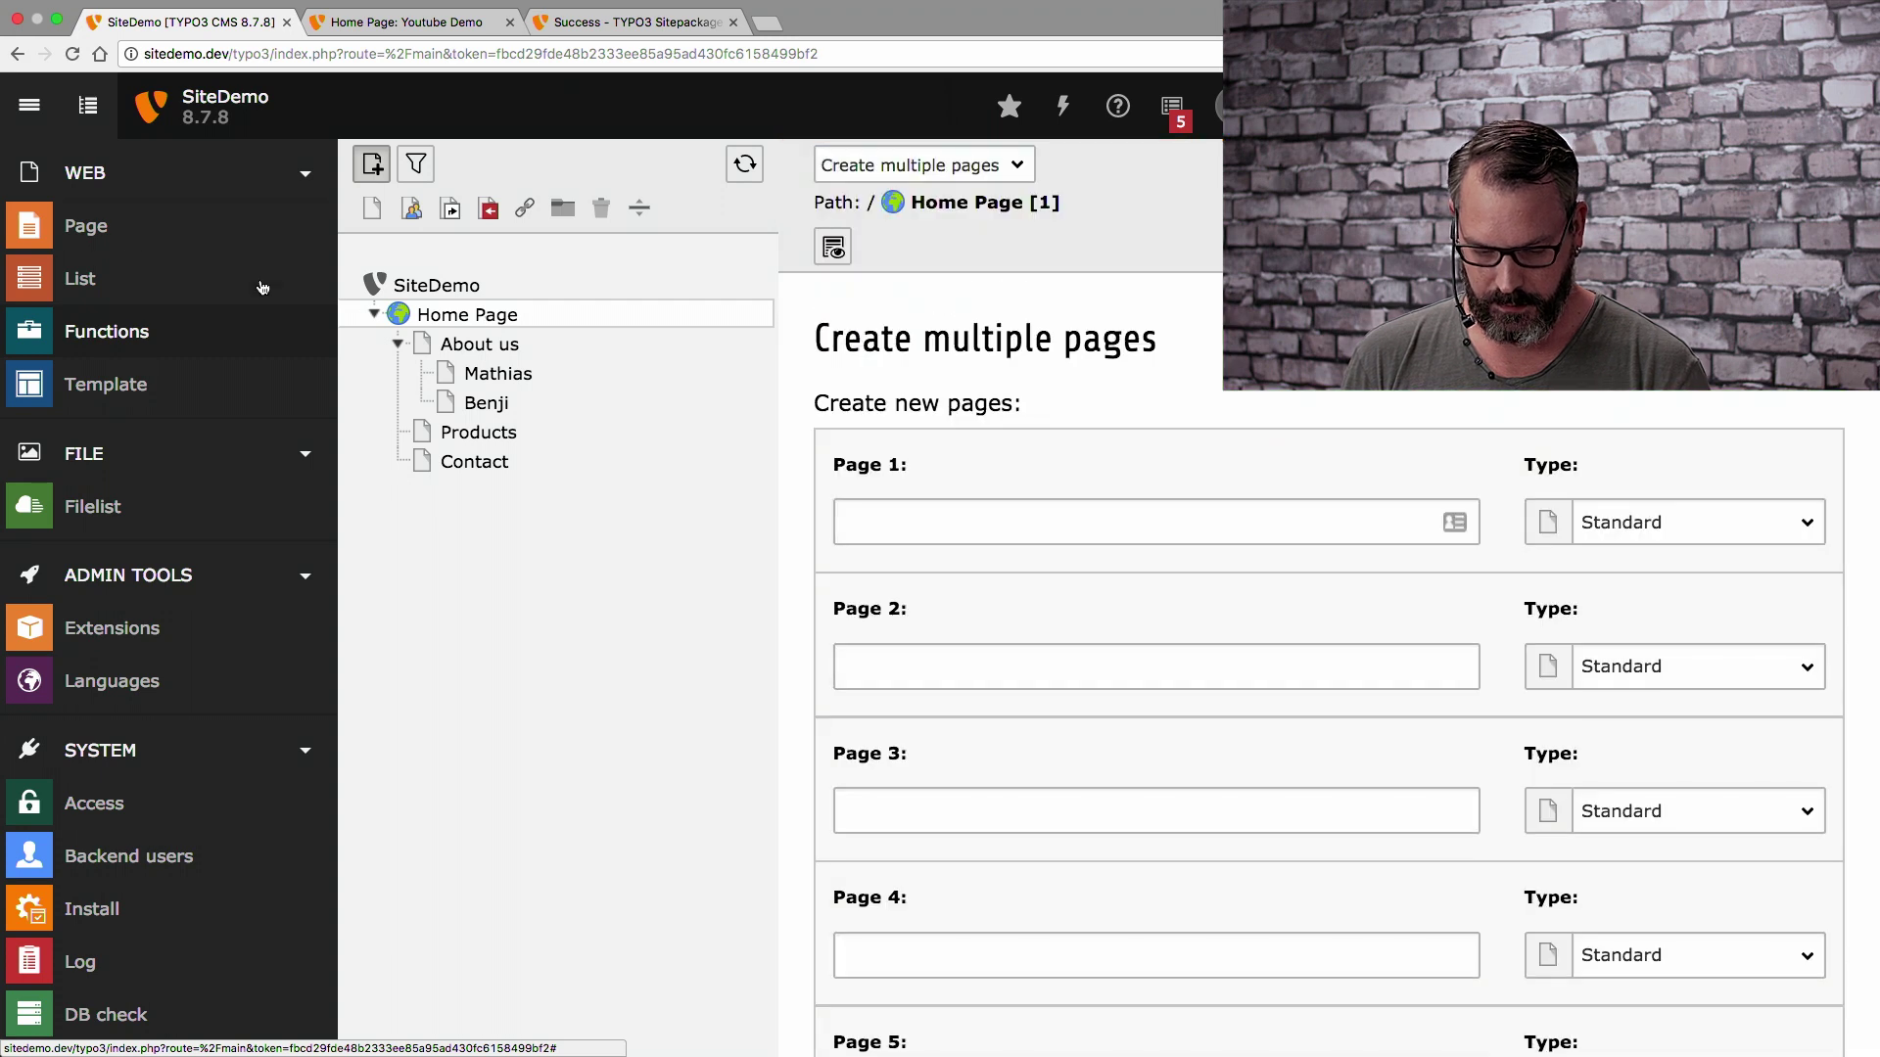
Show Home Page's content columns in the Web > Page module
{"action": "left_click", "coordinate": [134, 233]}
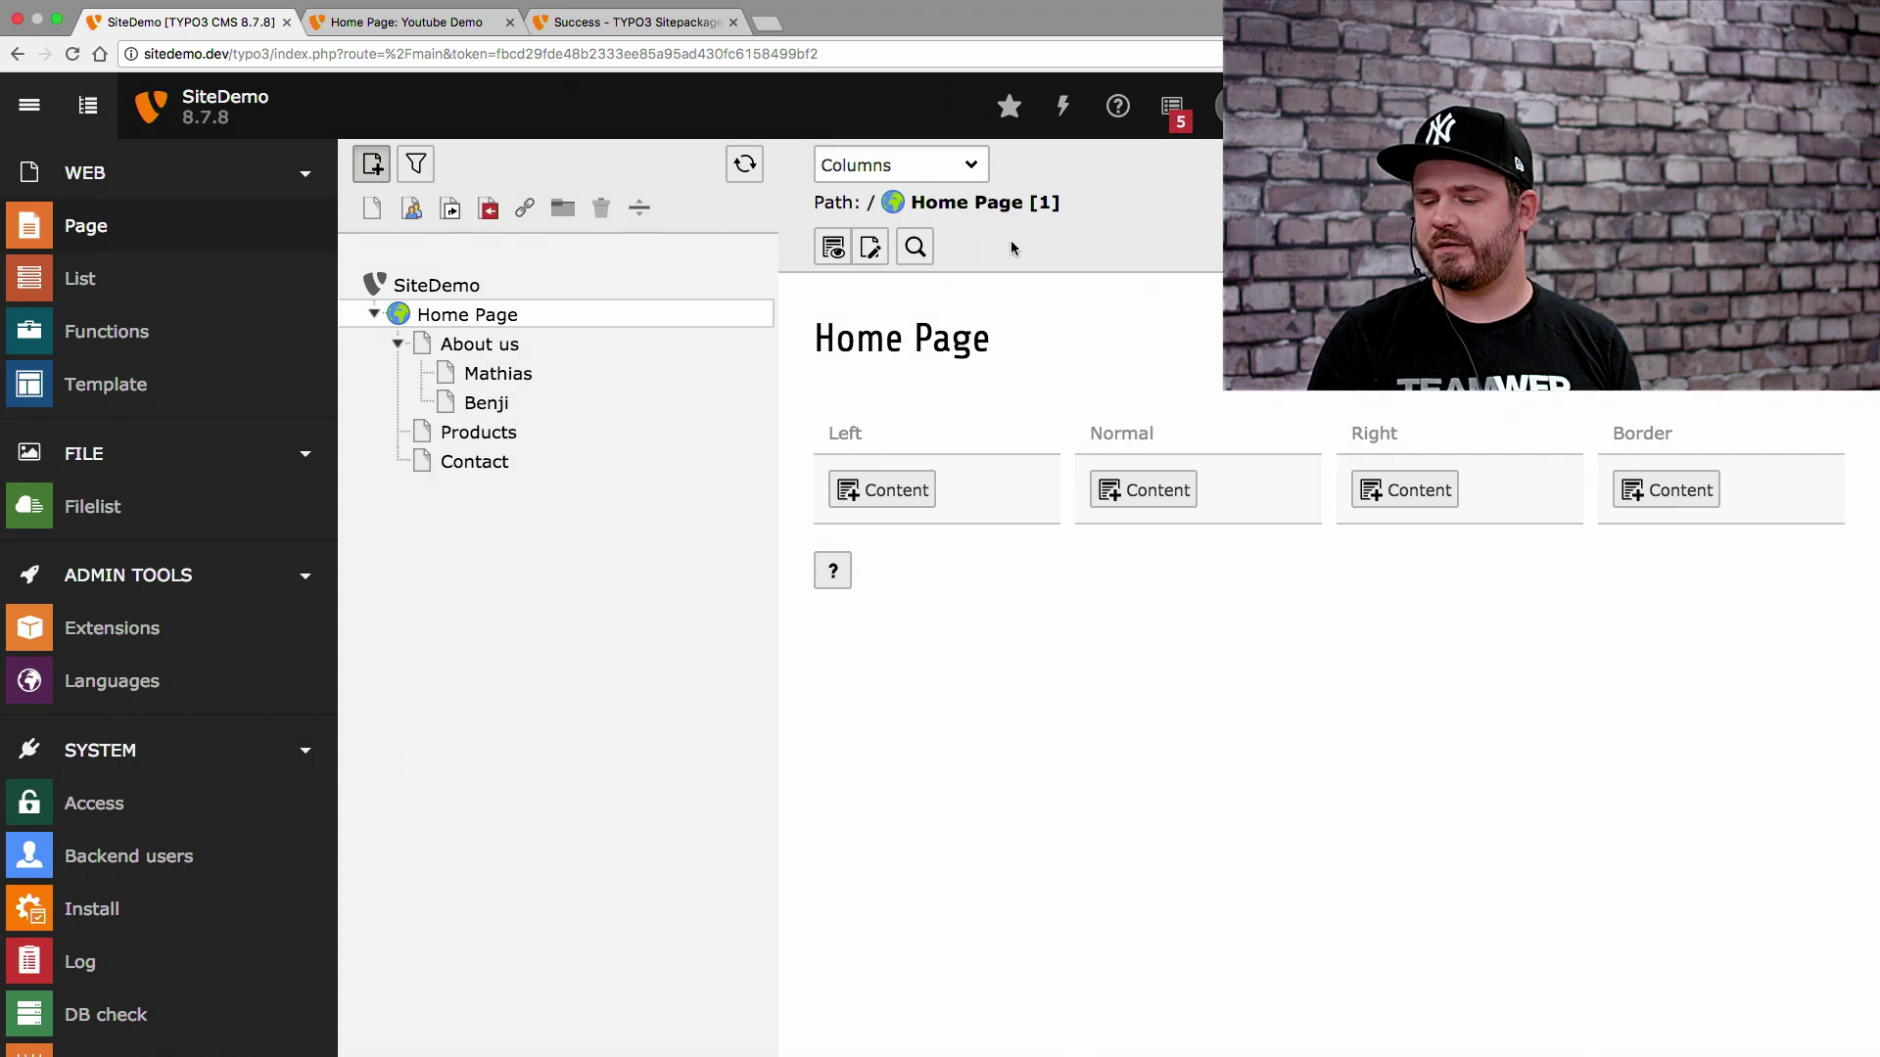
Add the Youtube Demo Page TSconfig on Home Page's Resources tab, then save and close
{"action": "left_click", "coordinate": [399, 314]}
{"action": "left_click", "coordinate": [453, 378]}
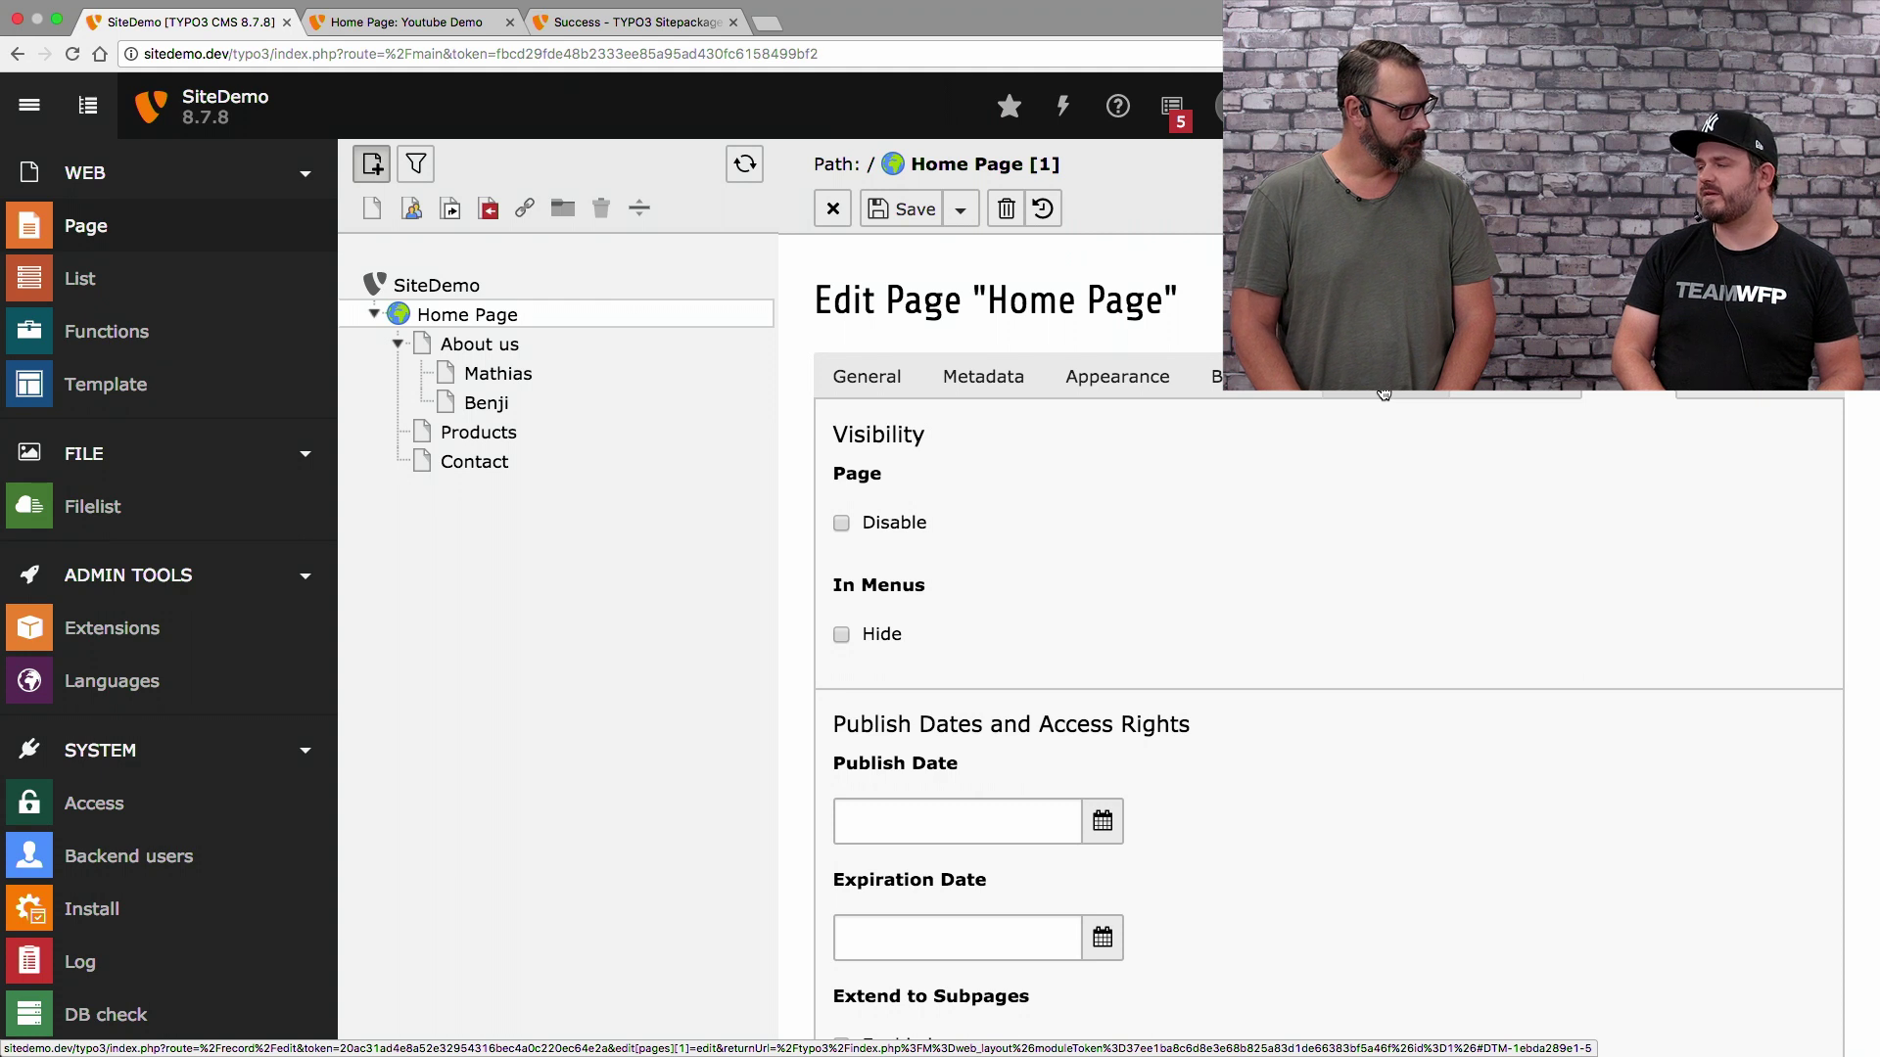
{"action": "left_click", "coordinate": [1384, 391]}
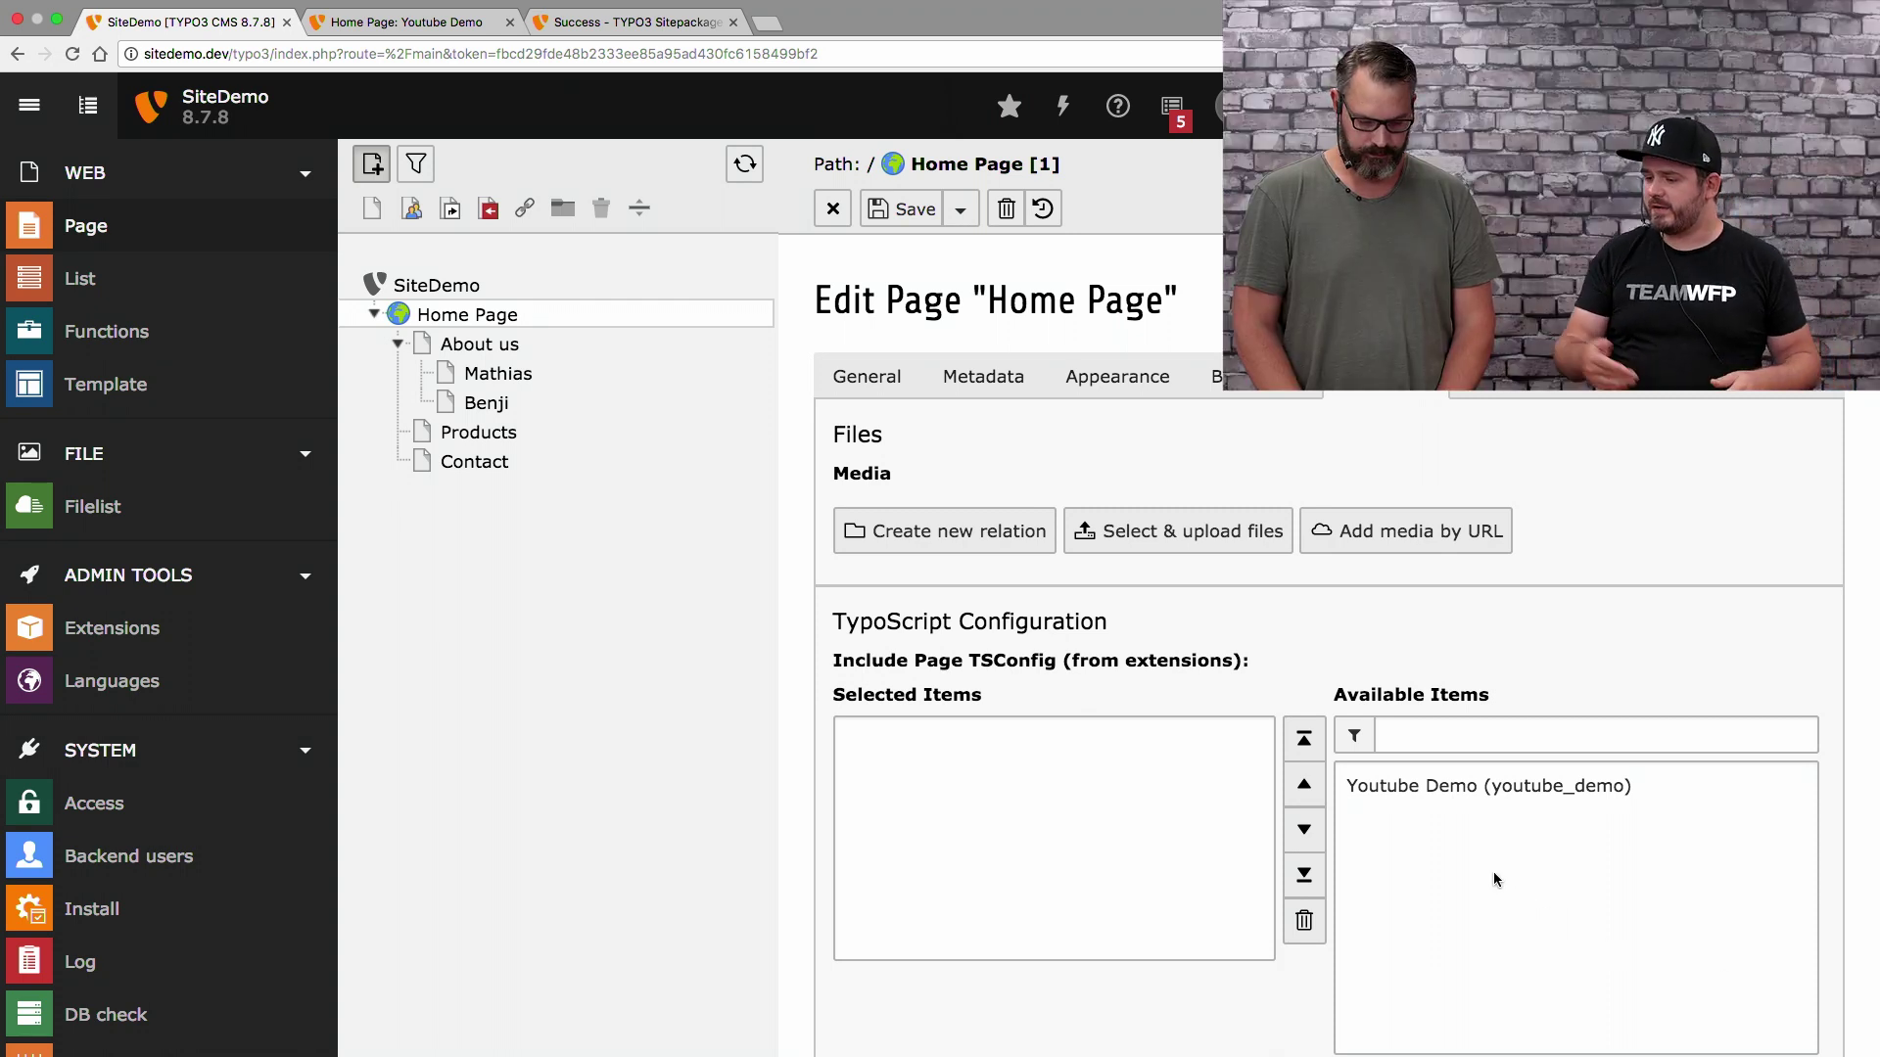
{"action": "scroll", "coordinate": [1494, 879], "scroll_direction": "down", "scroll_amount": 3}
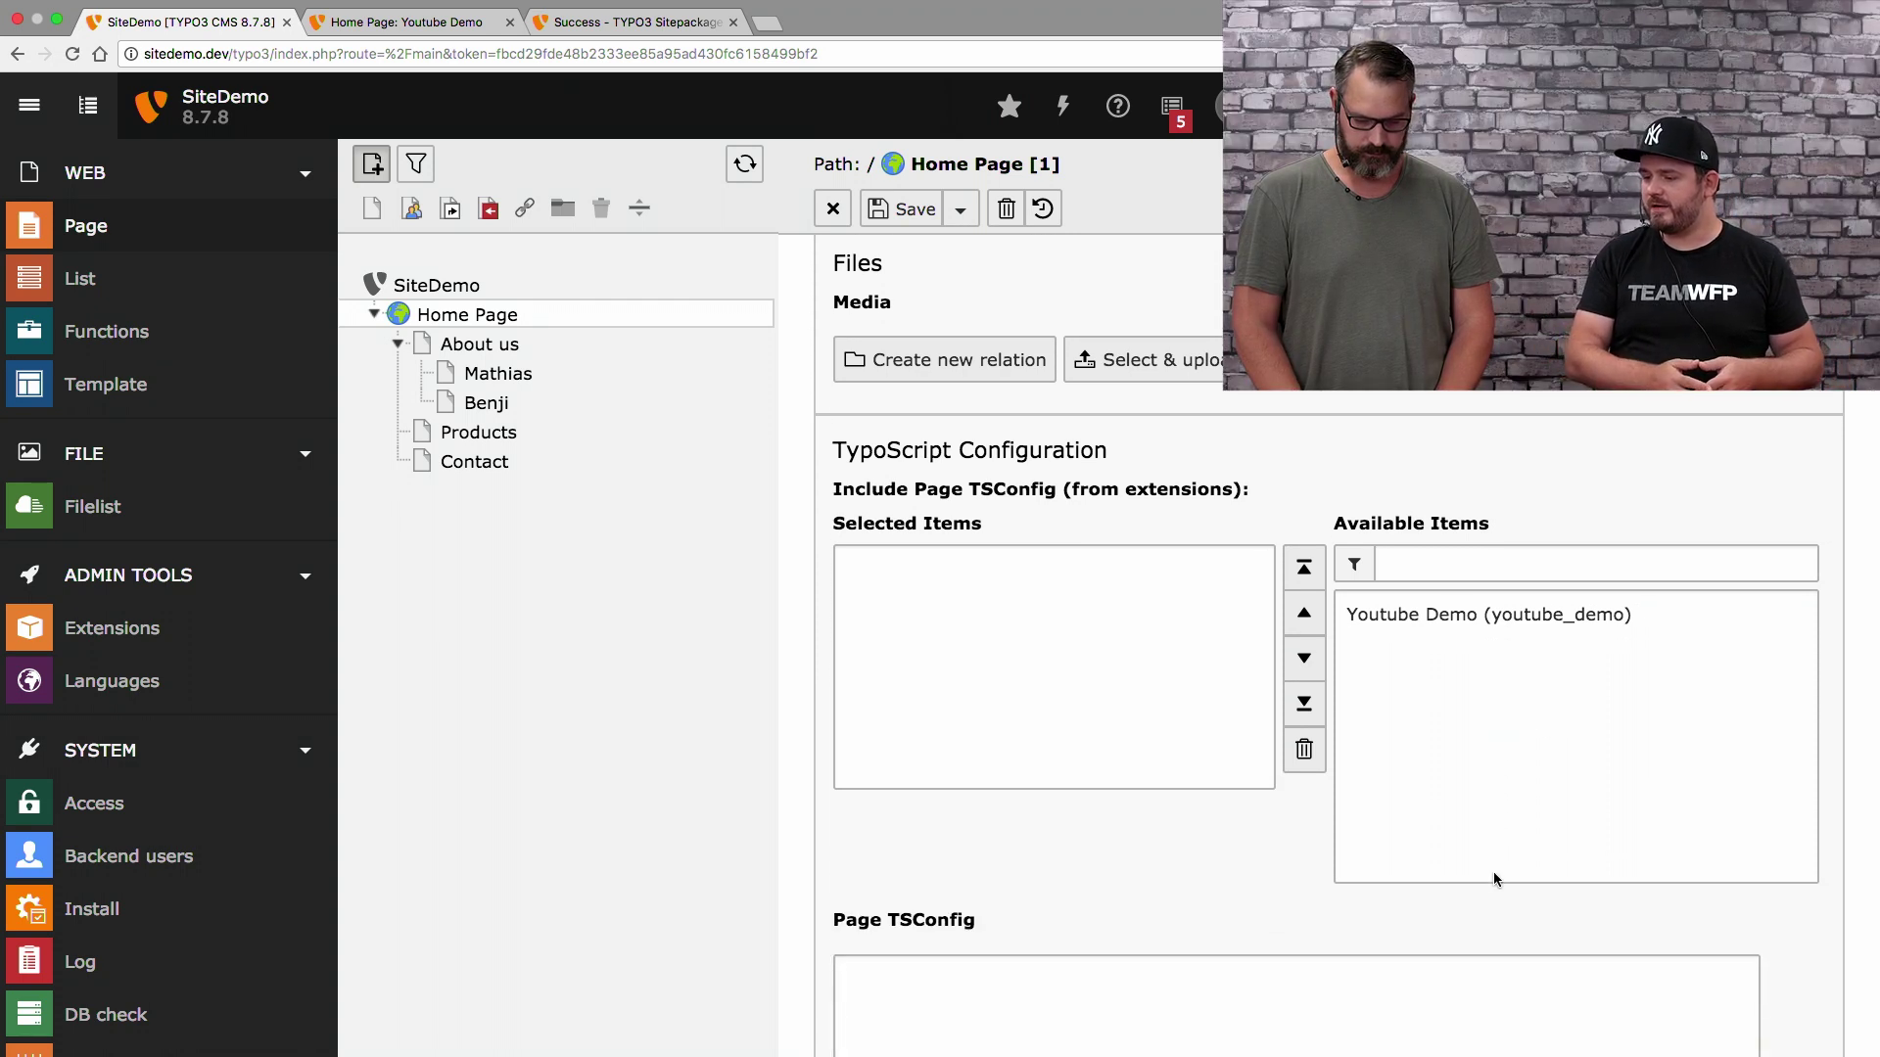
{"action": "scroll", "coordinate": [1494, 878], "scroll_direction": "up", "scroll_amount": 3}
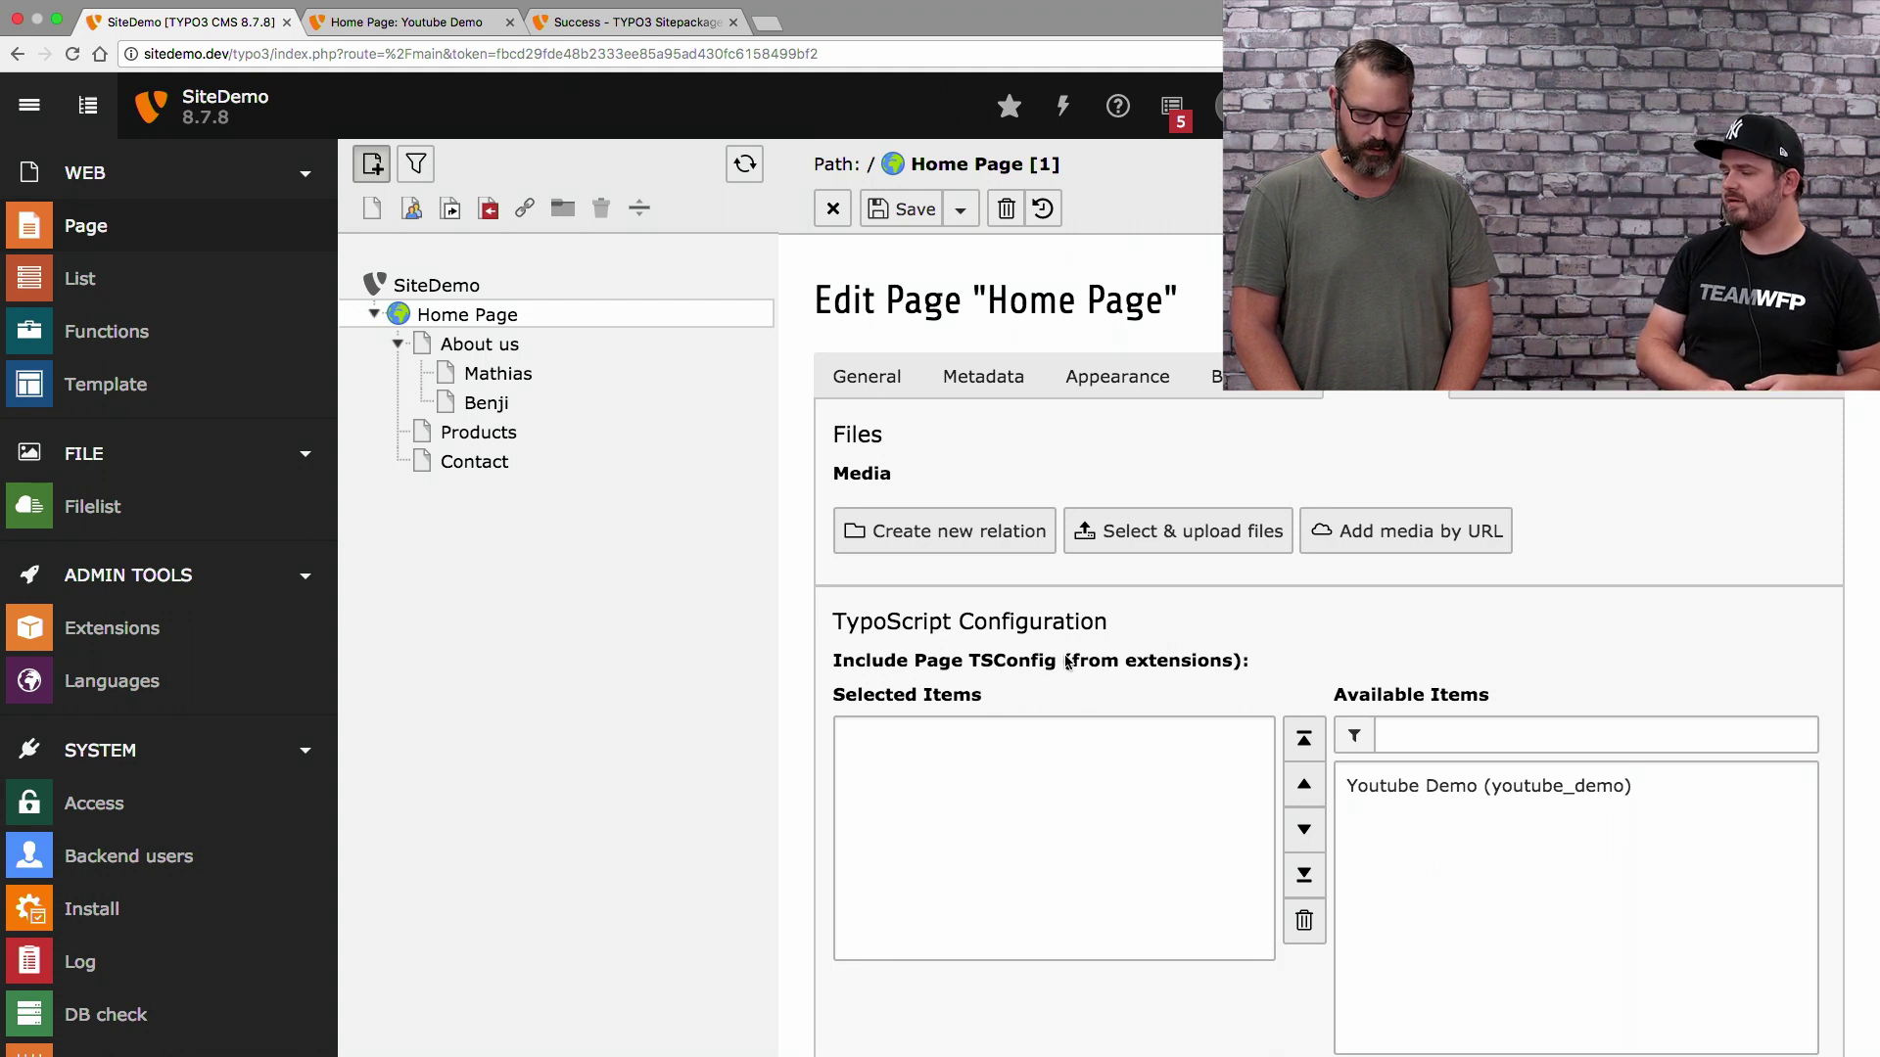
{"action": "left_click", "coordinate": [1433, 787]}
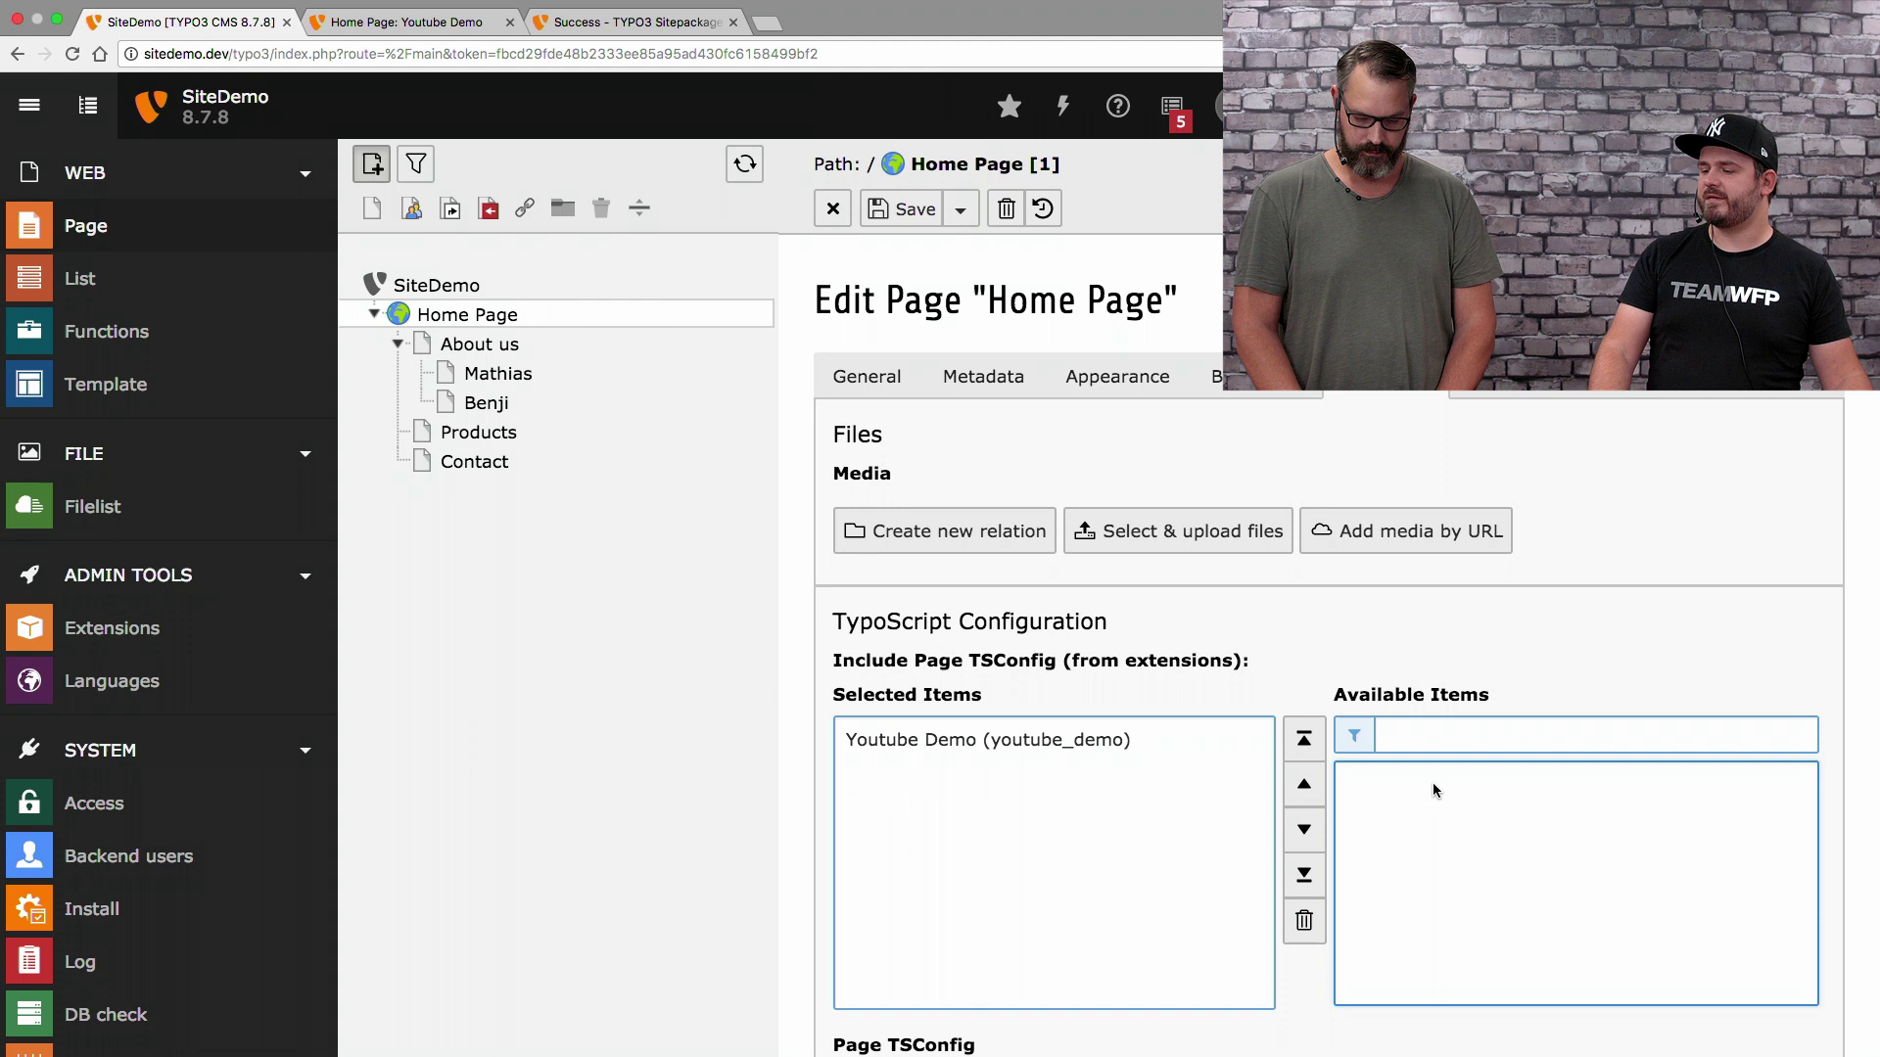
{"action": "left_click", "coordinate": [955, 213]}
{"action": "left_click", "coordinate": [959, 286]}
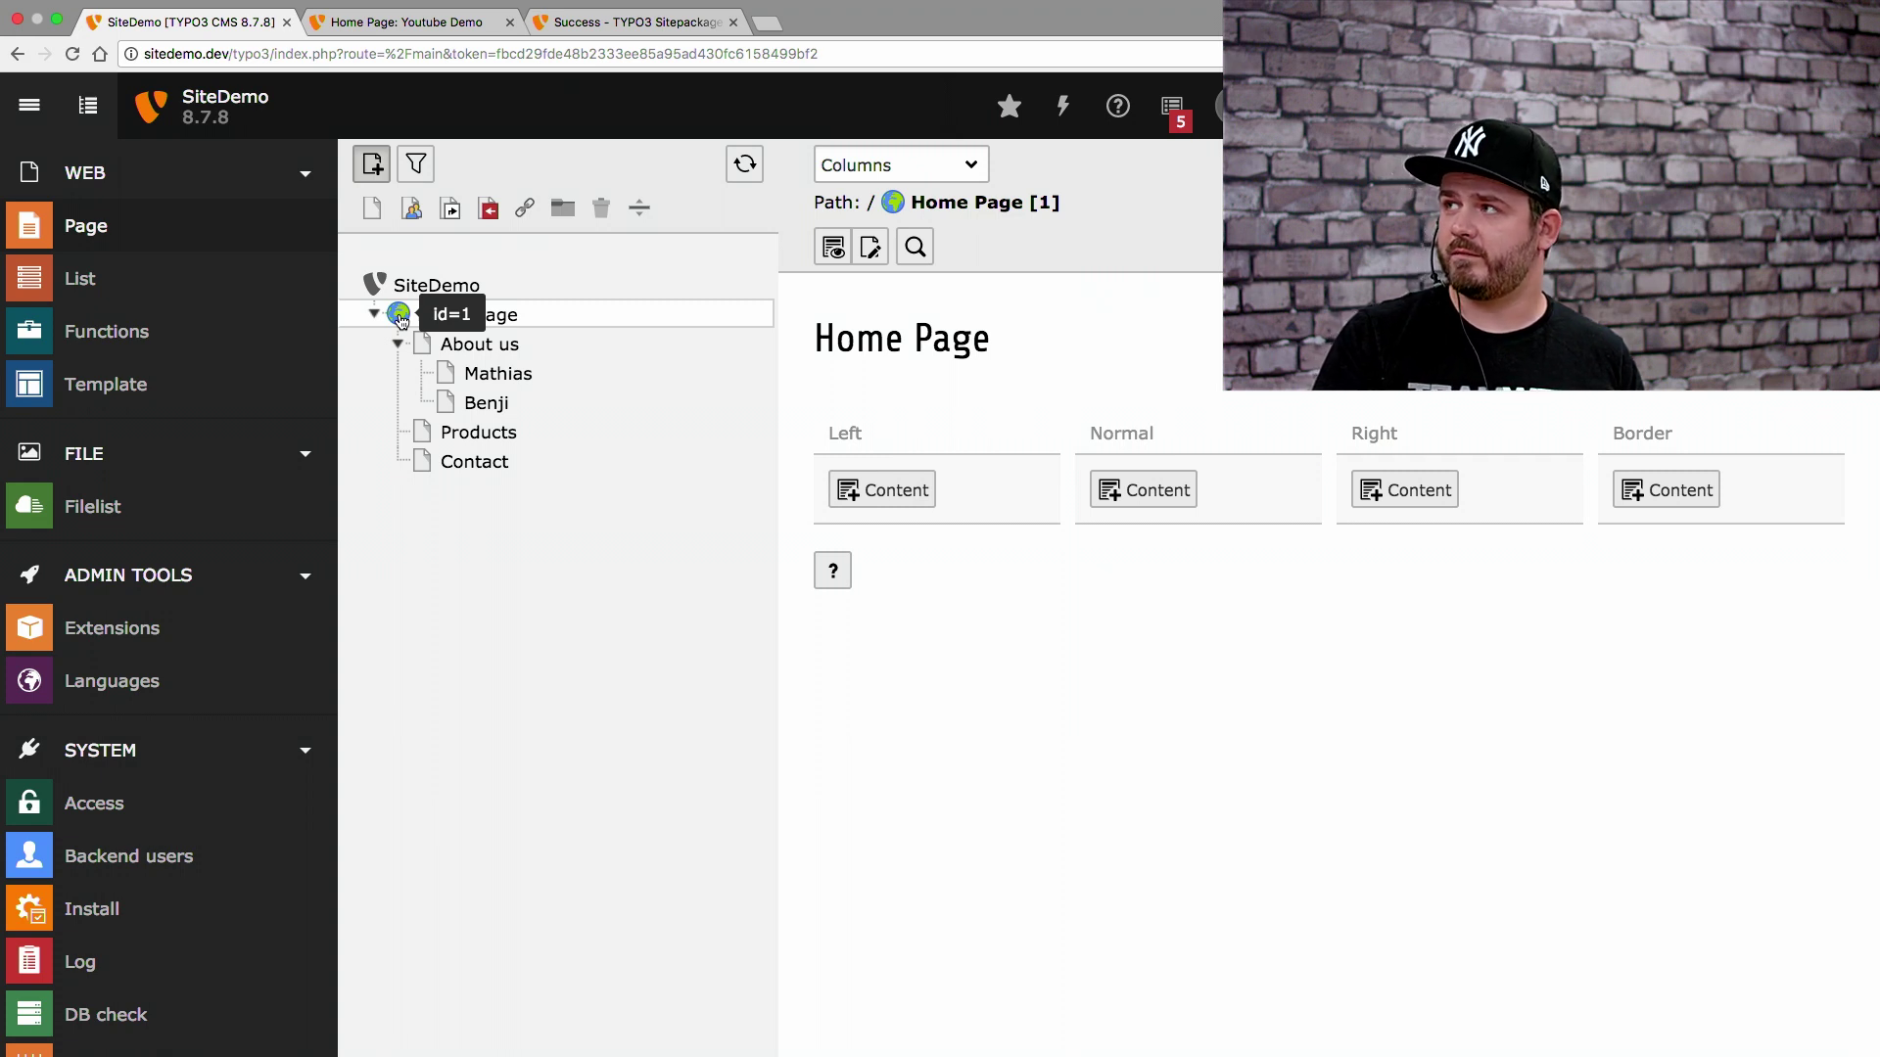
Set Home Page's backend layout for this page and subpages to Default, then save and close
{"action": "left_click", "coordinate": [400, 318]}
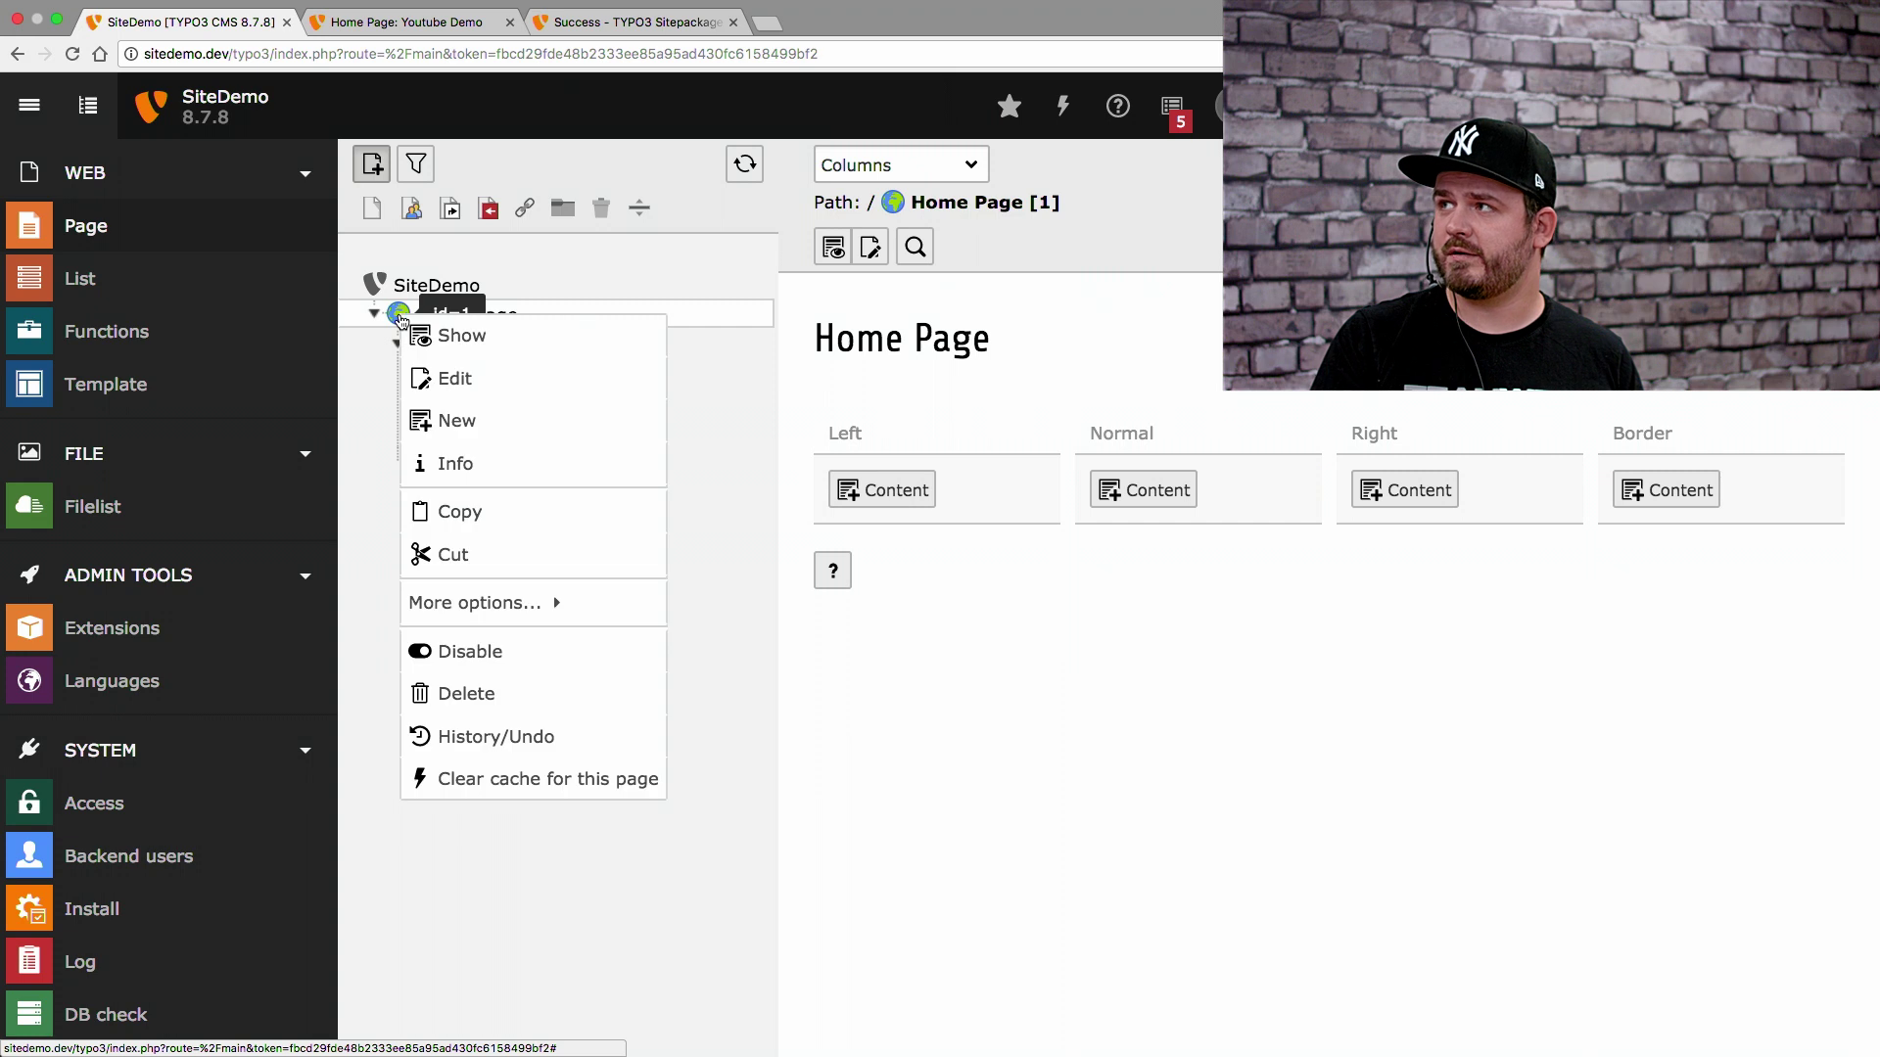
{"action": "left_click", "coordinate": [441, 378]}
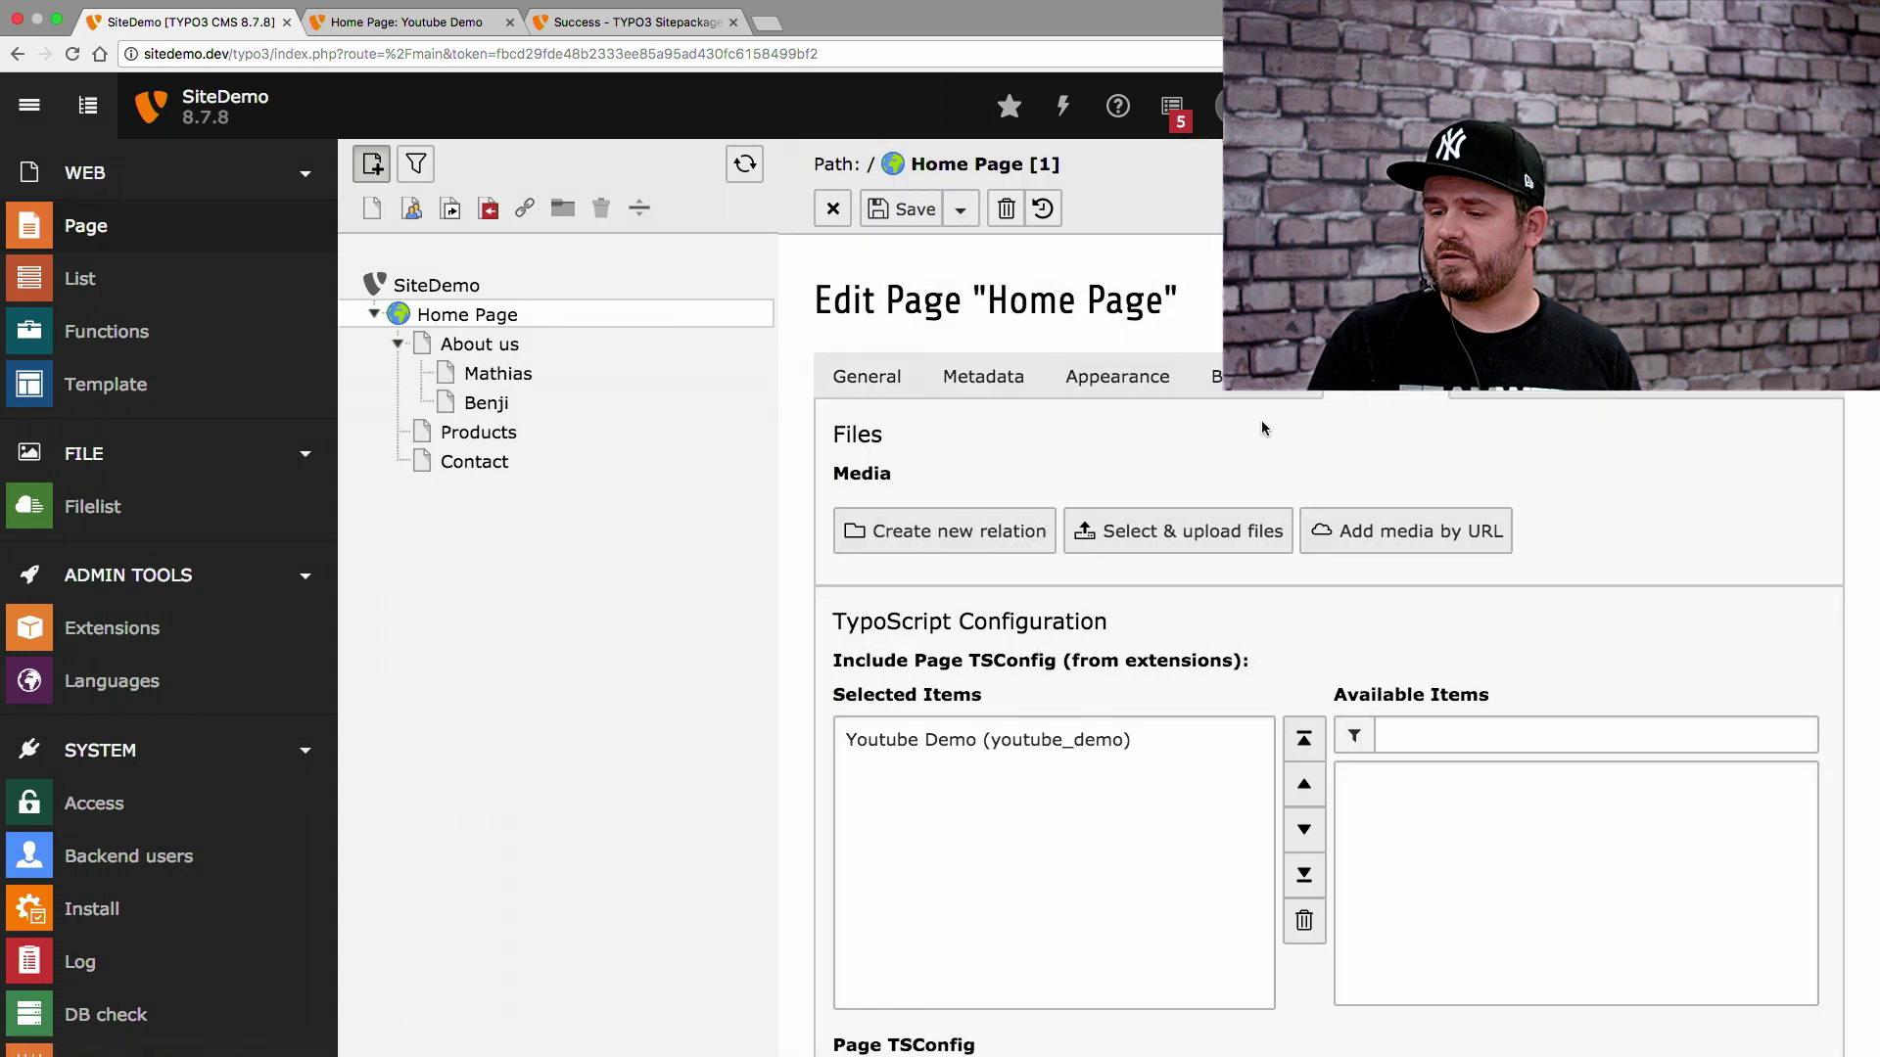
{"action": "left_click", "coordinate": [1113, 393]}
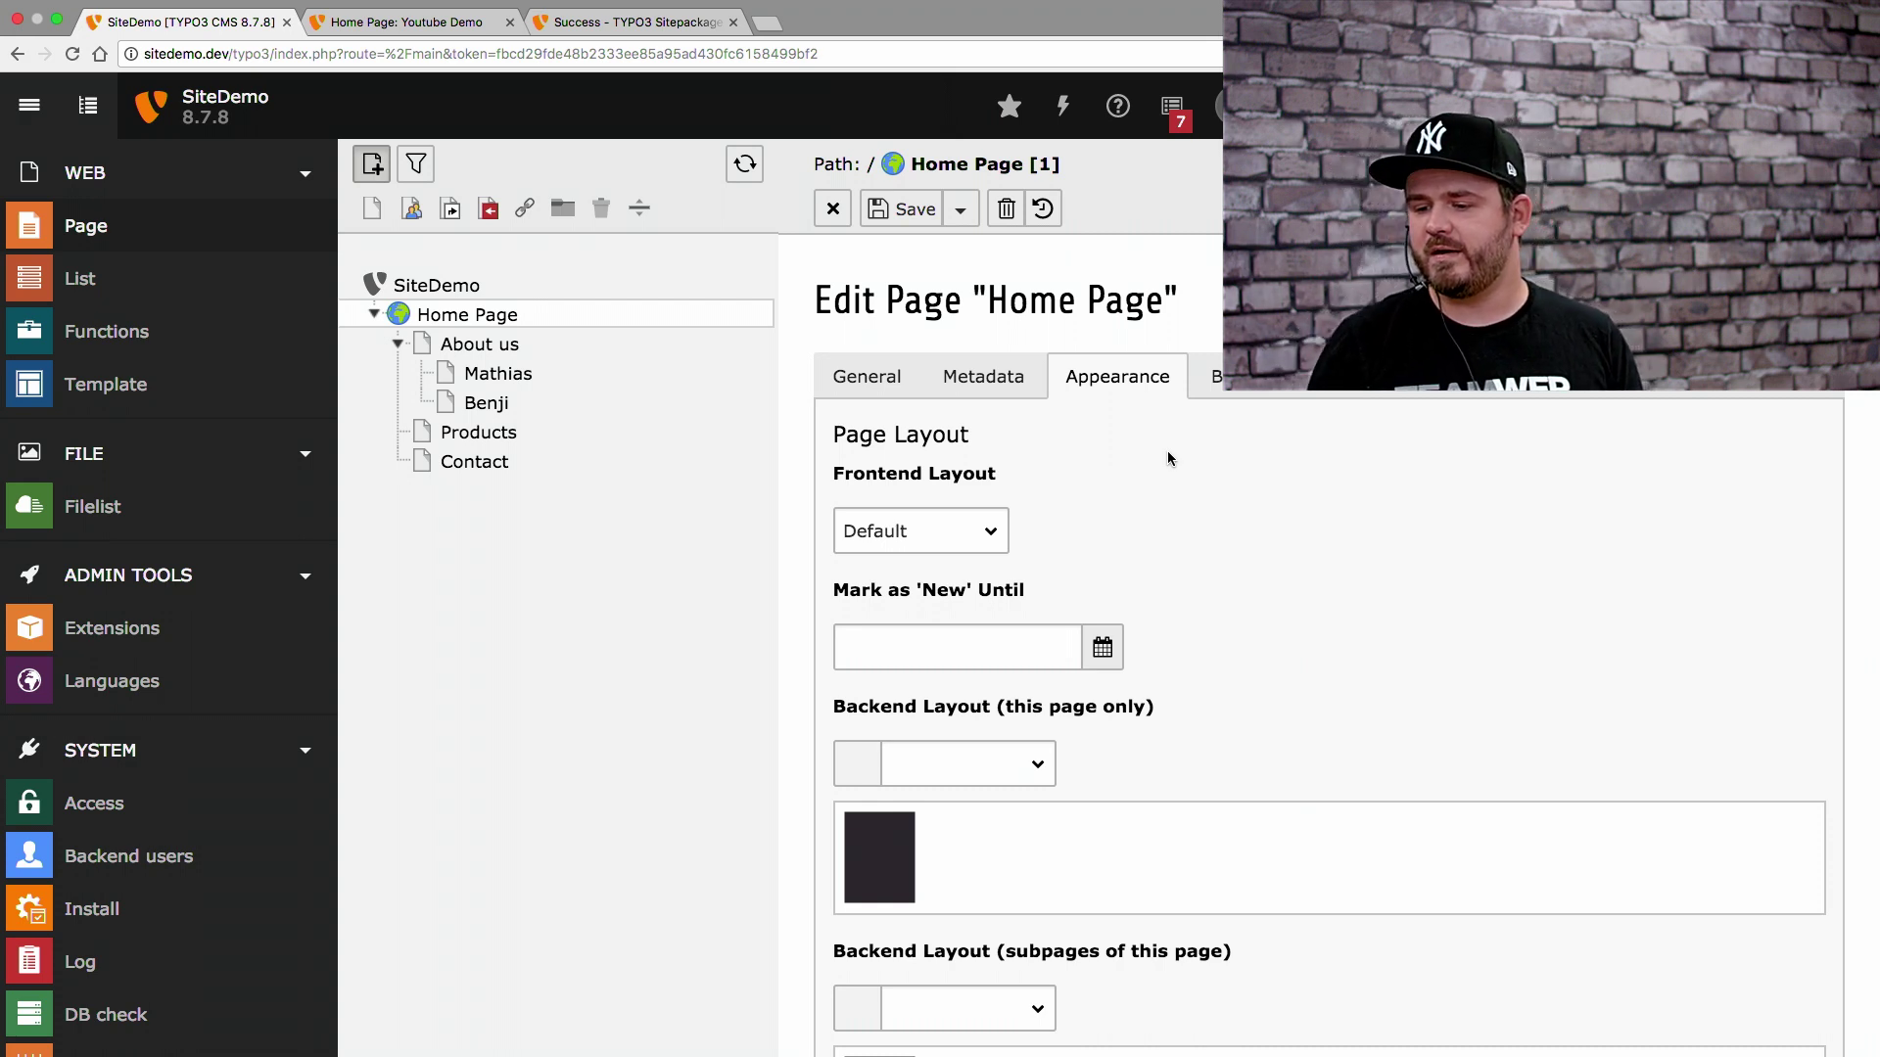
{"action": "left_click", "coordinate": [909, 847]}
{"action": "scroll", "coordinate": [909, 847], "scroll_direction": "down", "scroll_amount": 3}
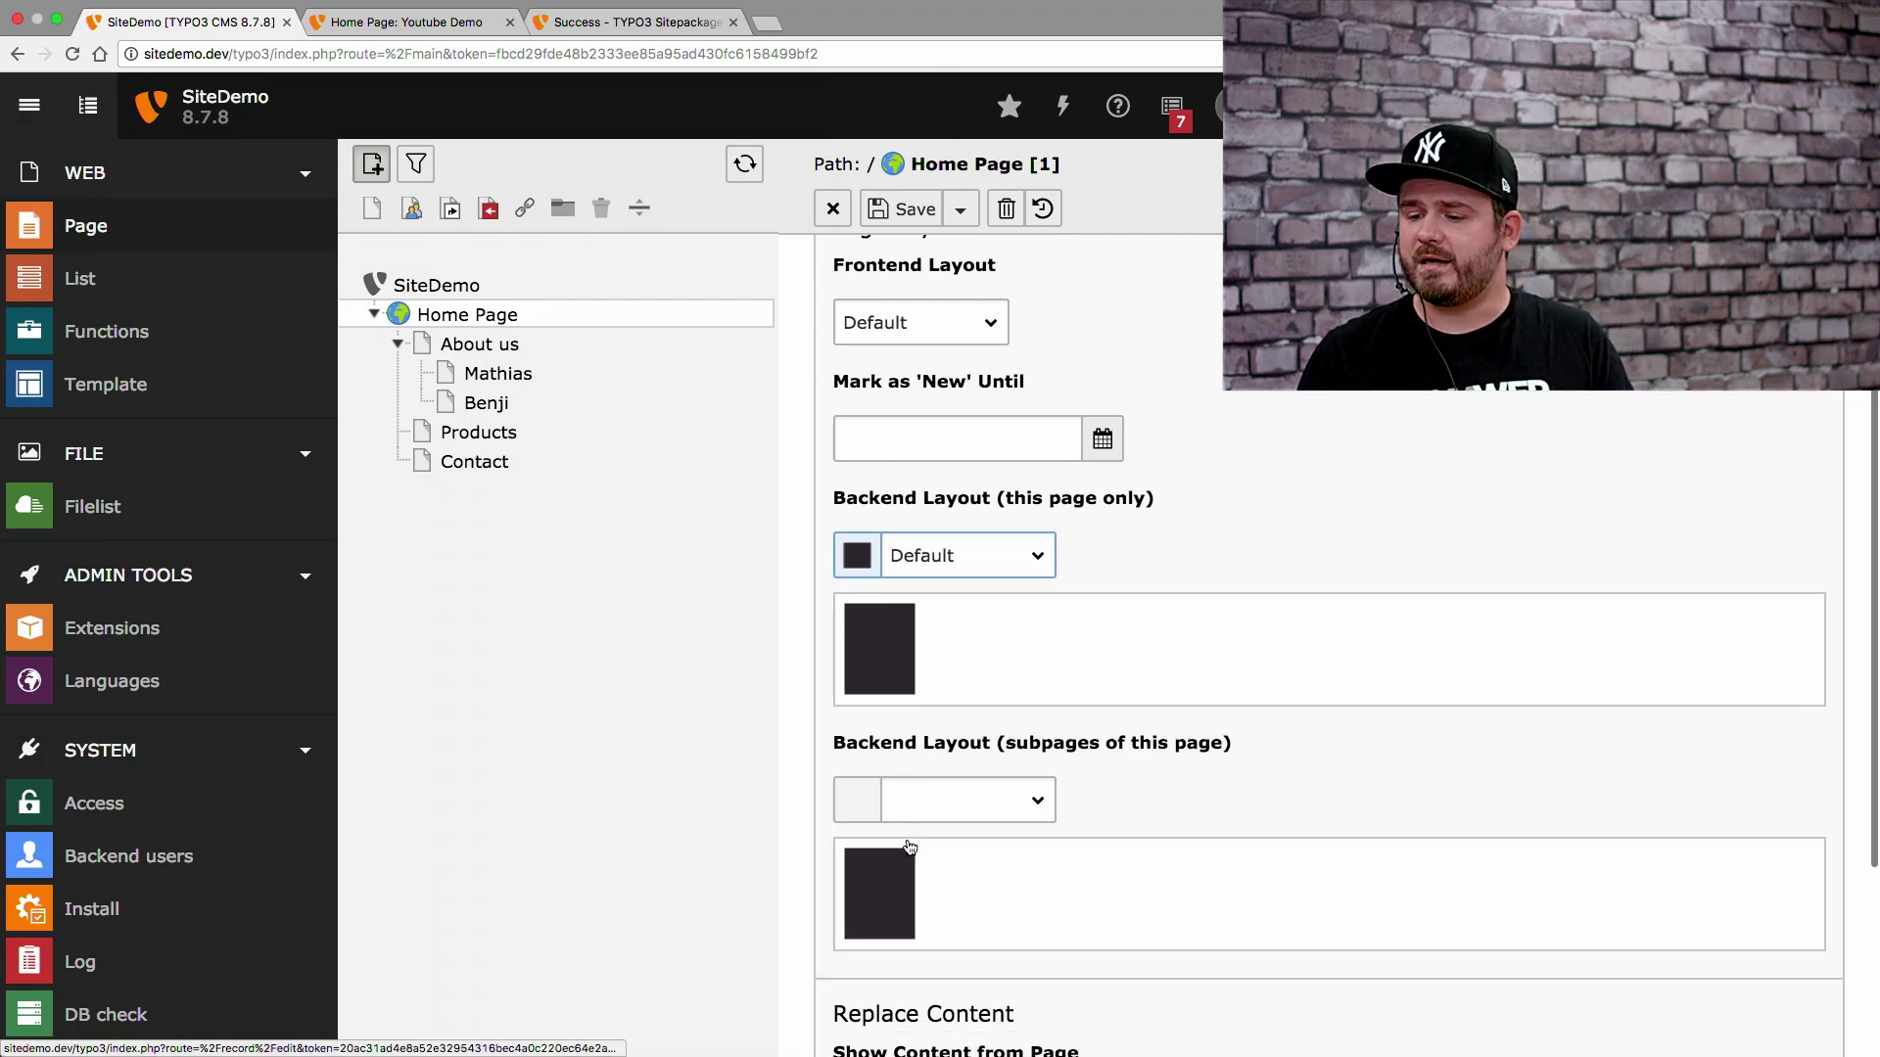
{"action": "scroll", "coordinate": [909, 847], "scroll_direction": "down", "scroll_amount": 1}
{"action": "left_click", "coordinate": [870, 855]}
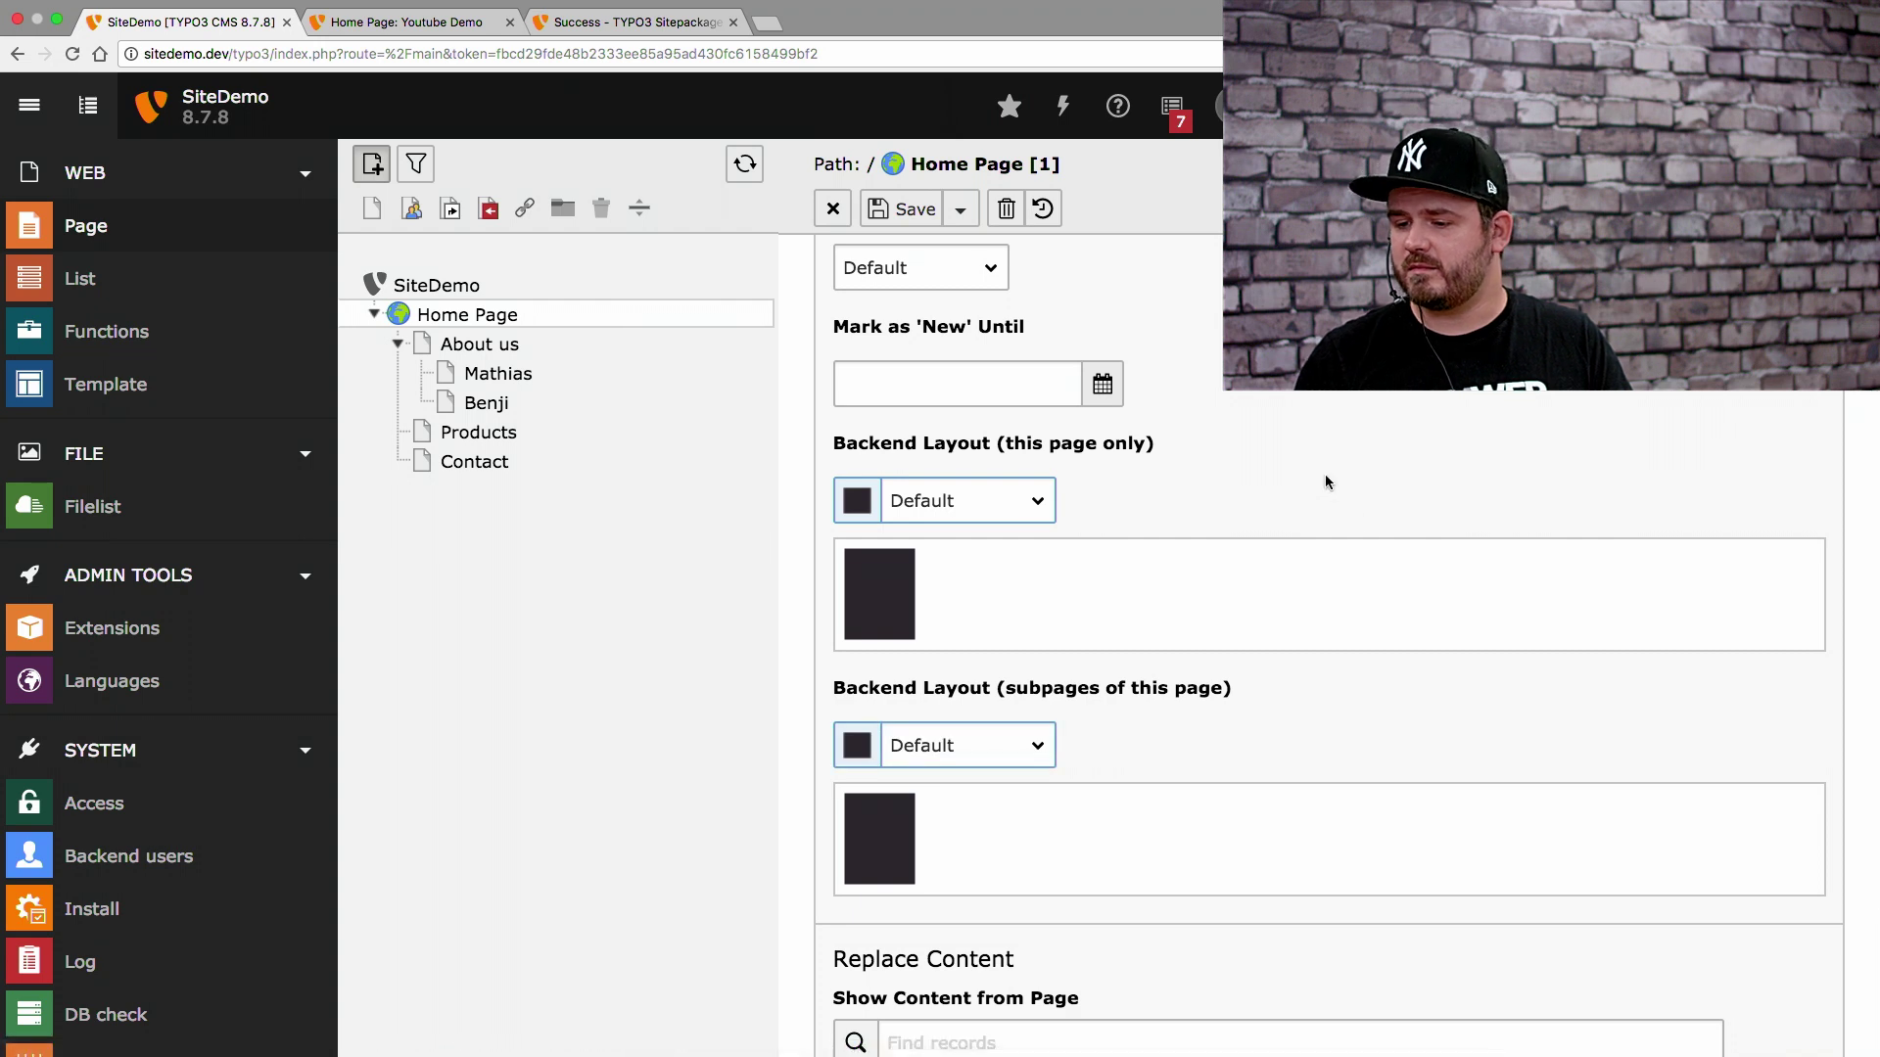
{"action": "left_click", "coordinate": [1027, 500]}
{"action": "left_click", "coordinate": [1027, 506]}
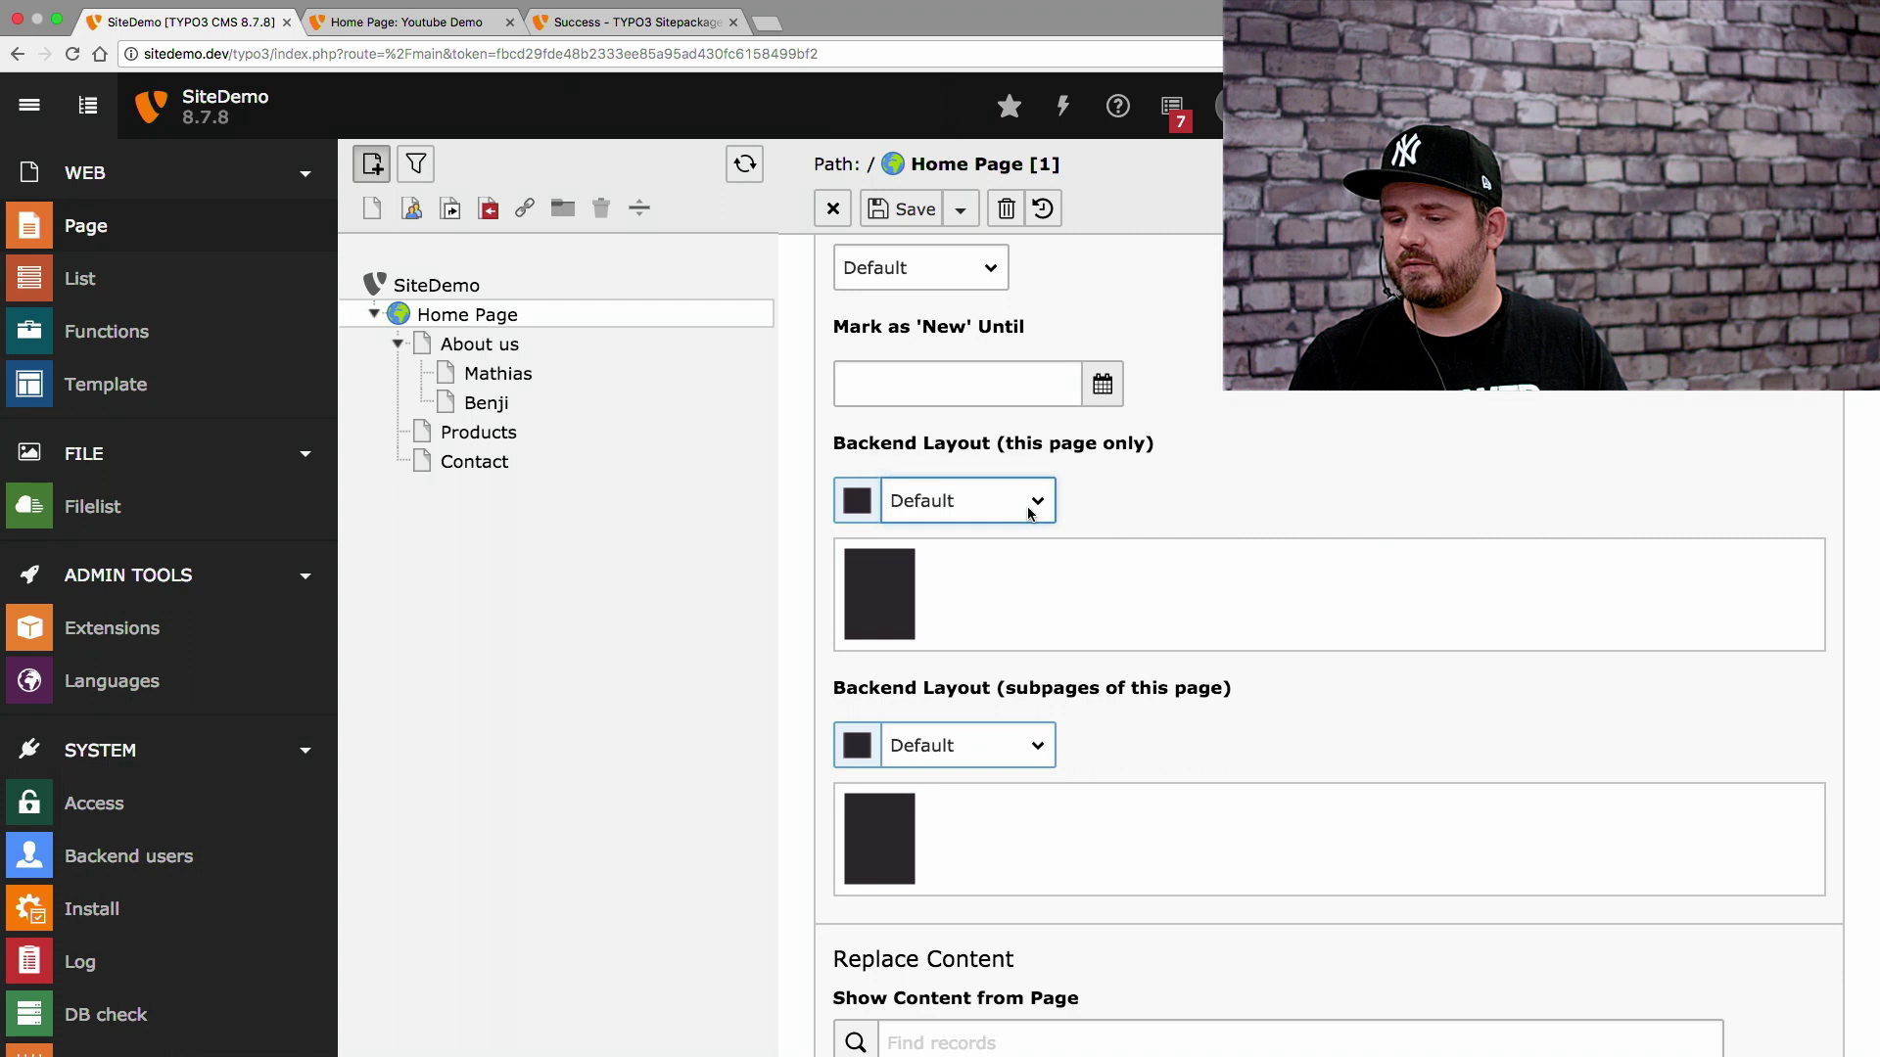
{"action": "left_click", "coordinate": [958, 210]}
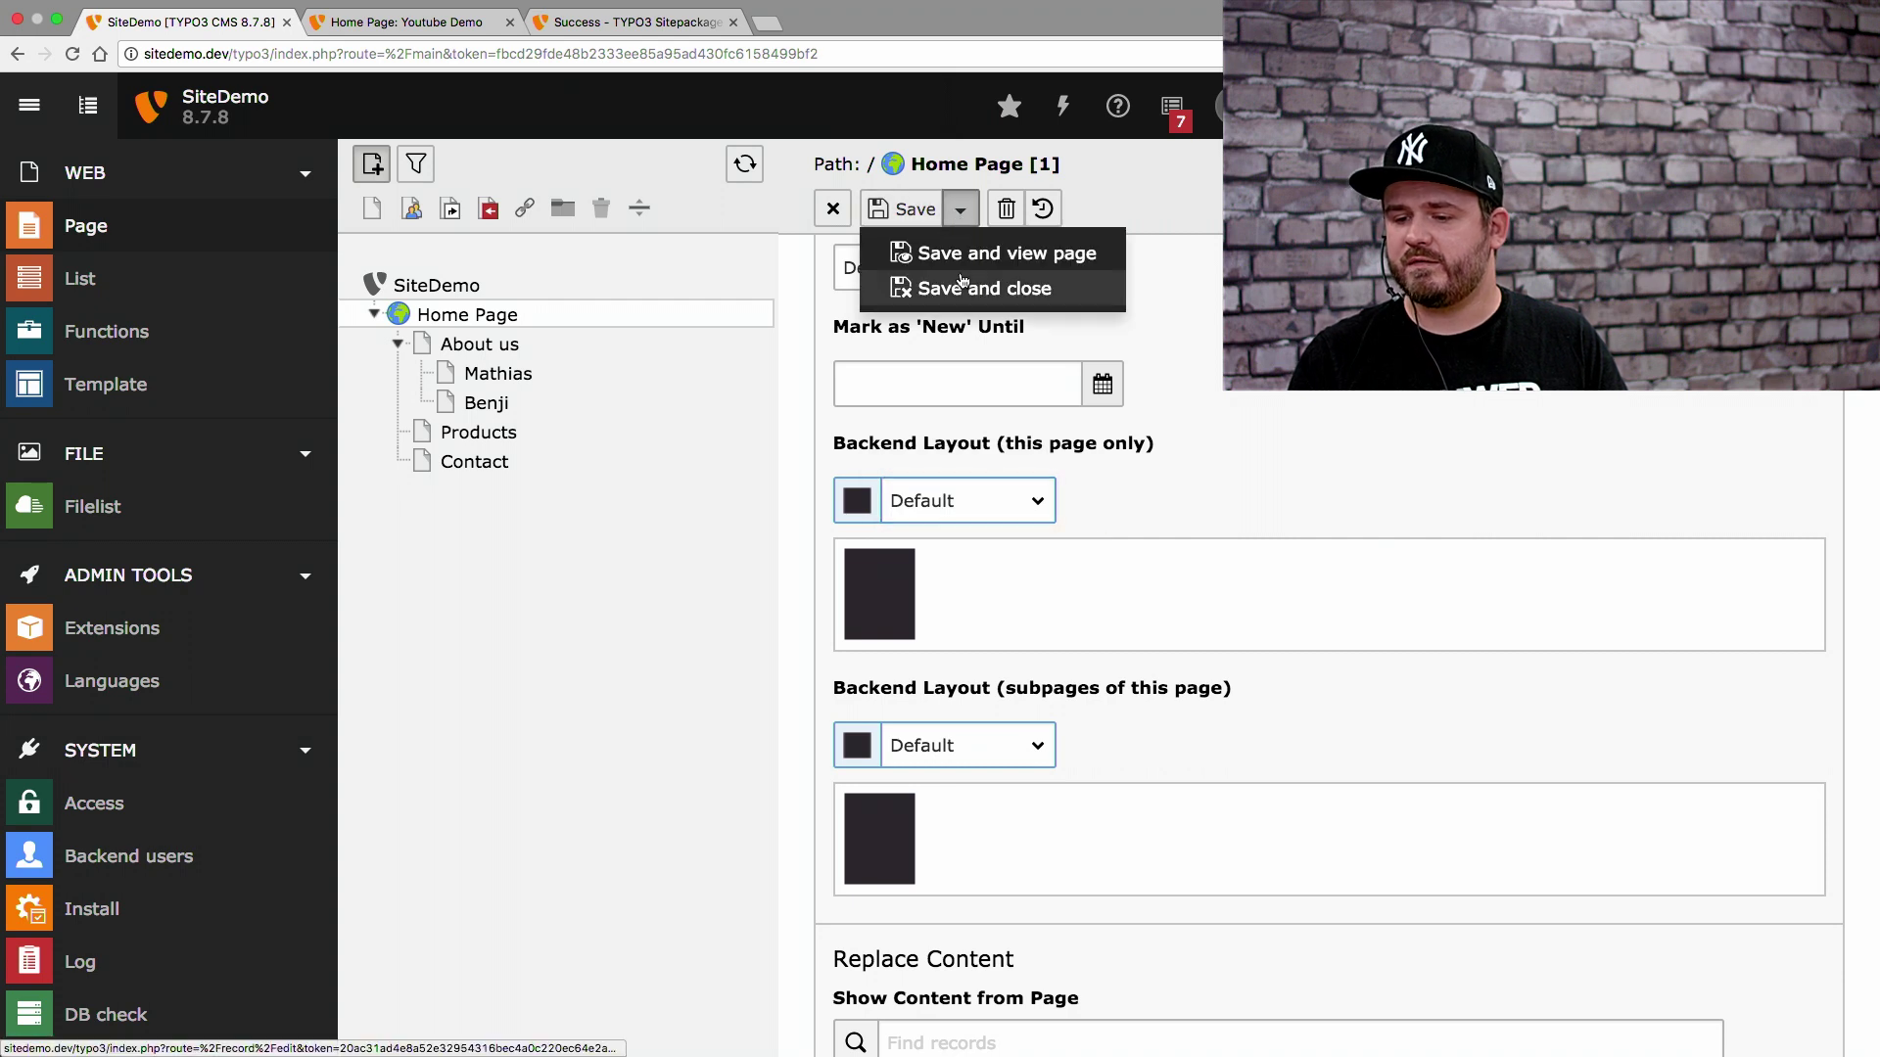
{"action": "left_click", "coordinate": [965, 283]}
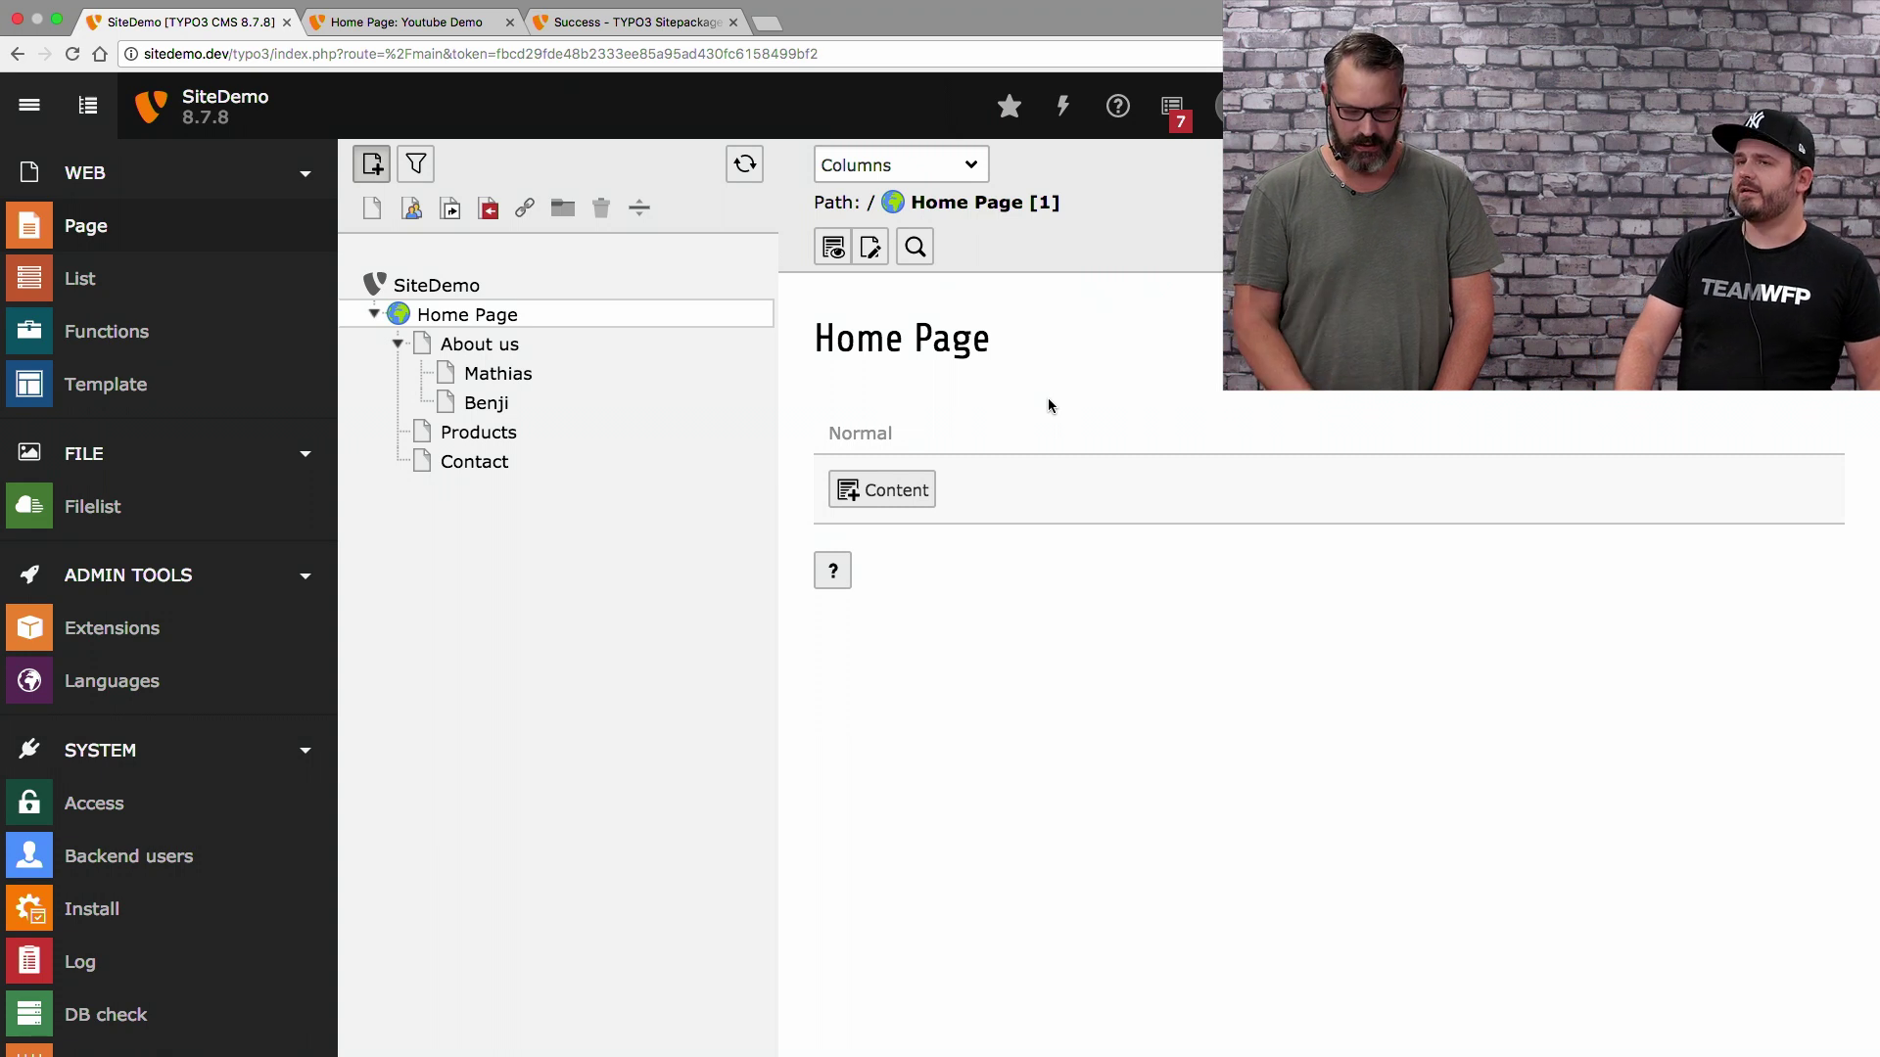
Add a Regular Text Element 'My first Content Element', subheader 'I'm so proud', text 'Add a LOT of copytext here', and save
{"action": "left_click", "coordinate": [907, 490]}
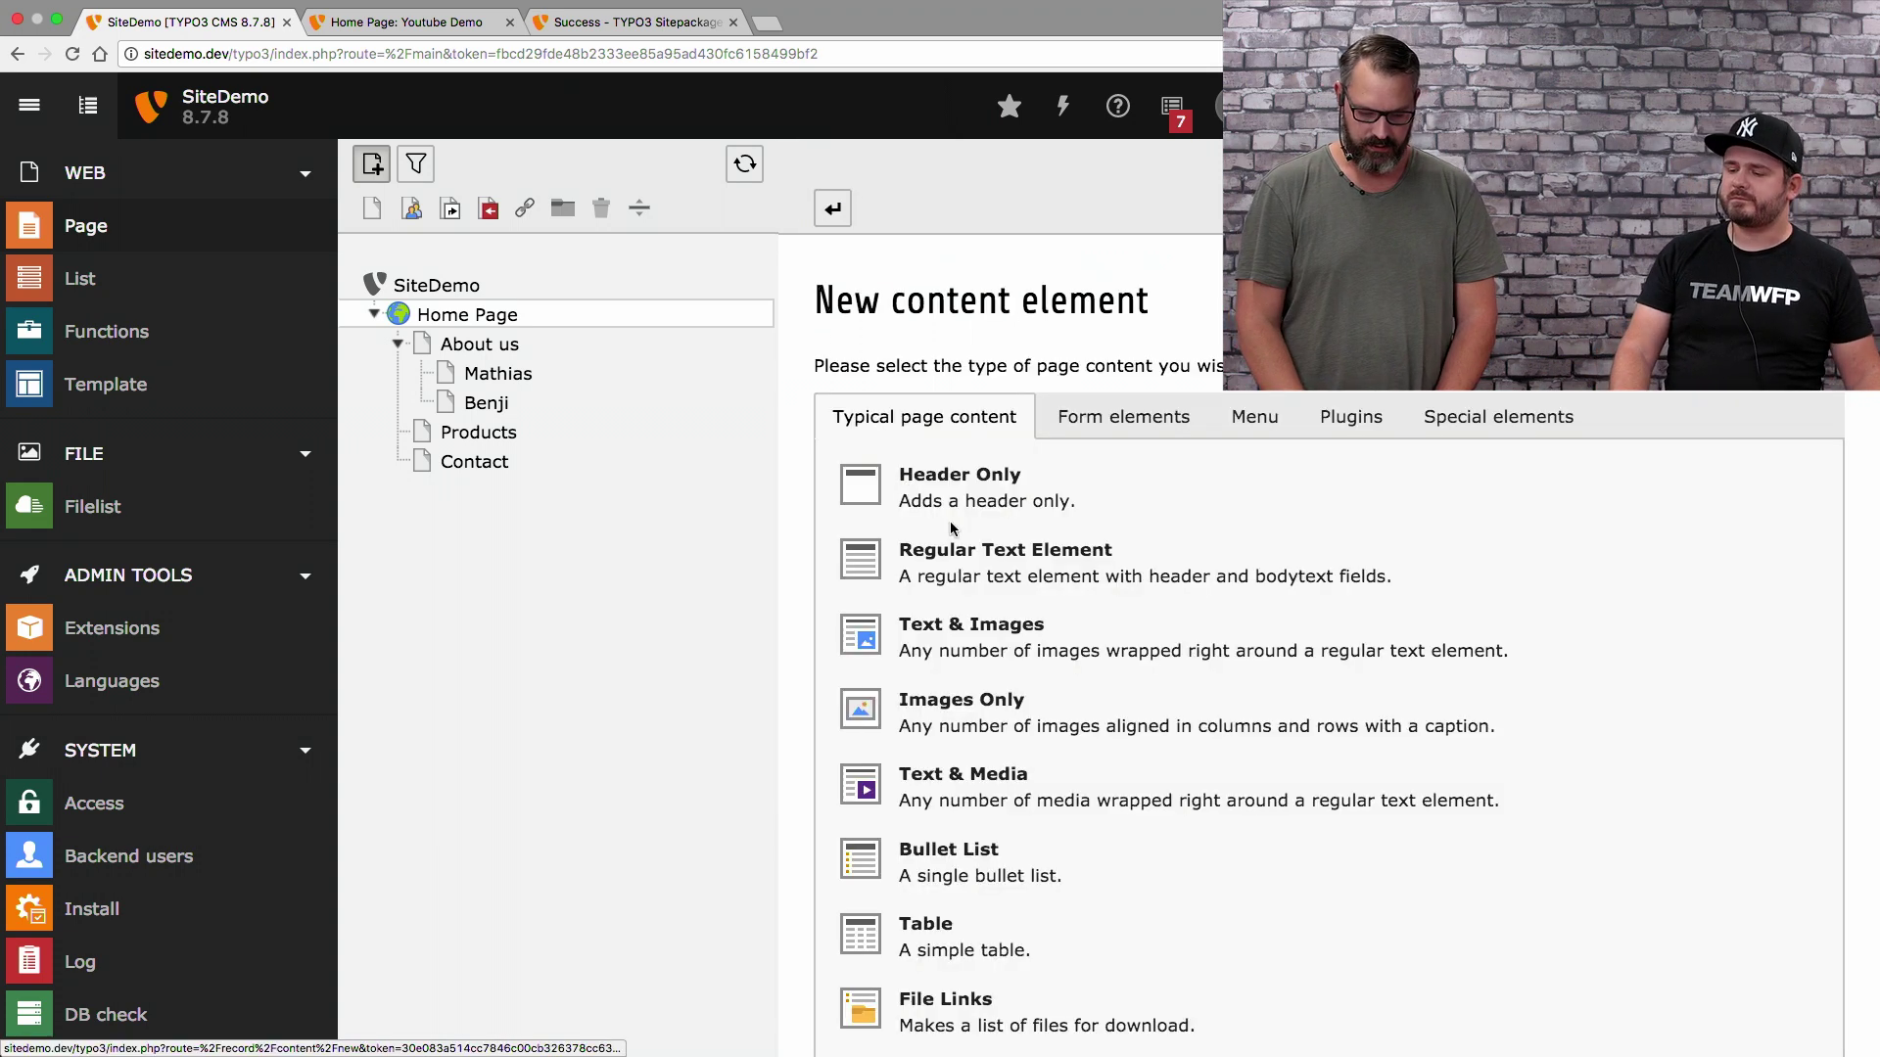
{"action": "left_click", "coordinate": [947, 577]}
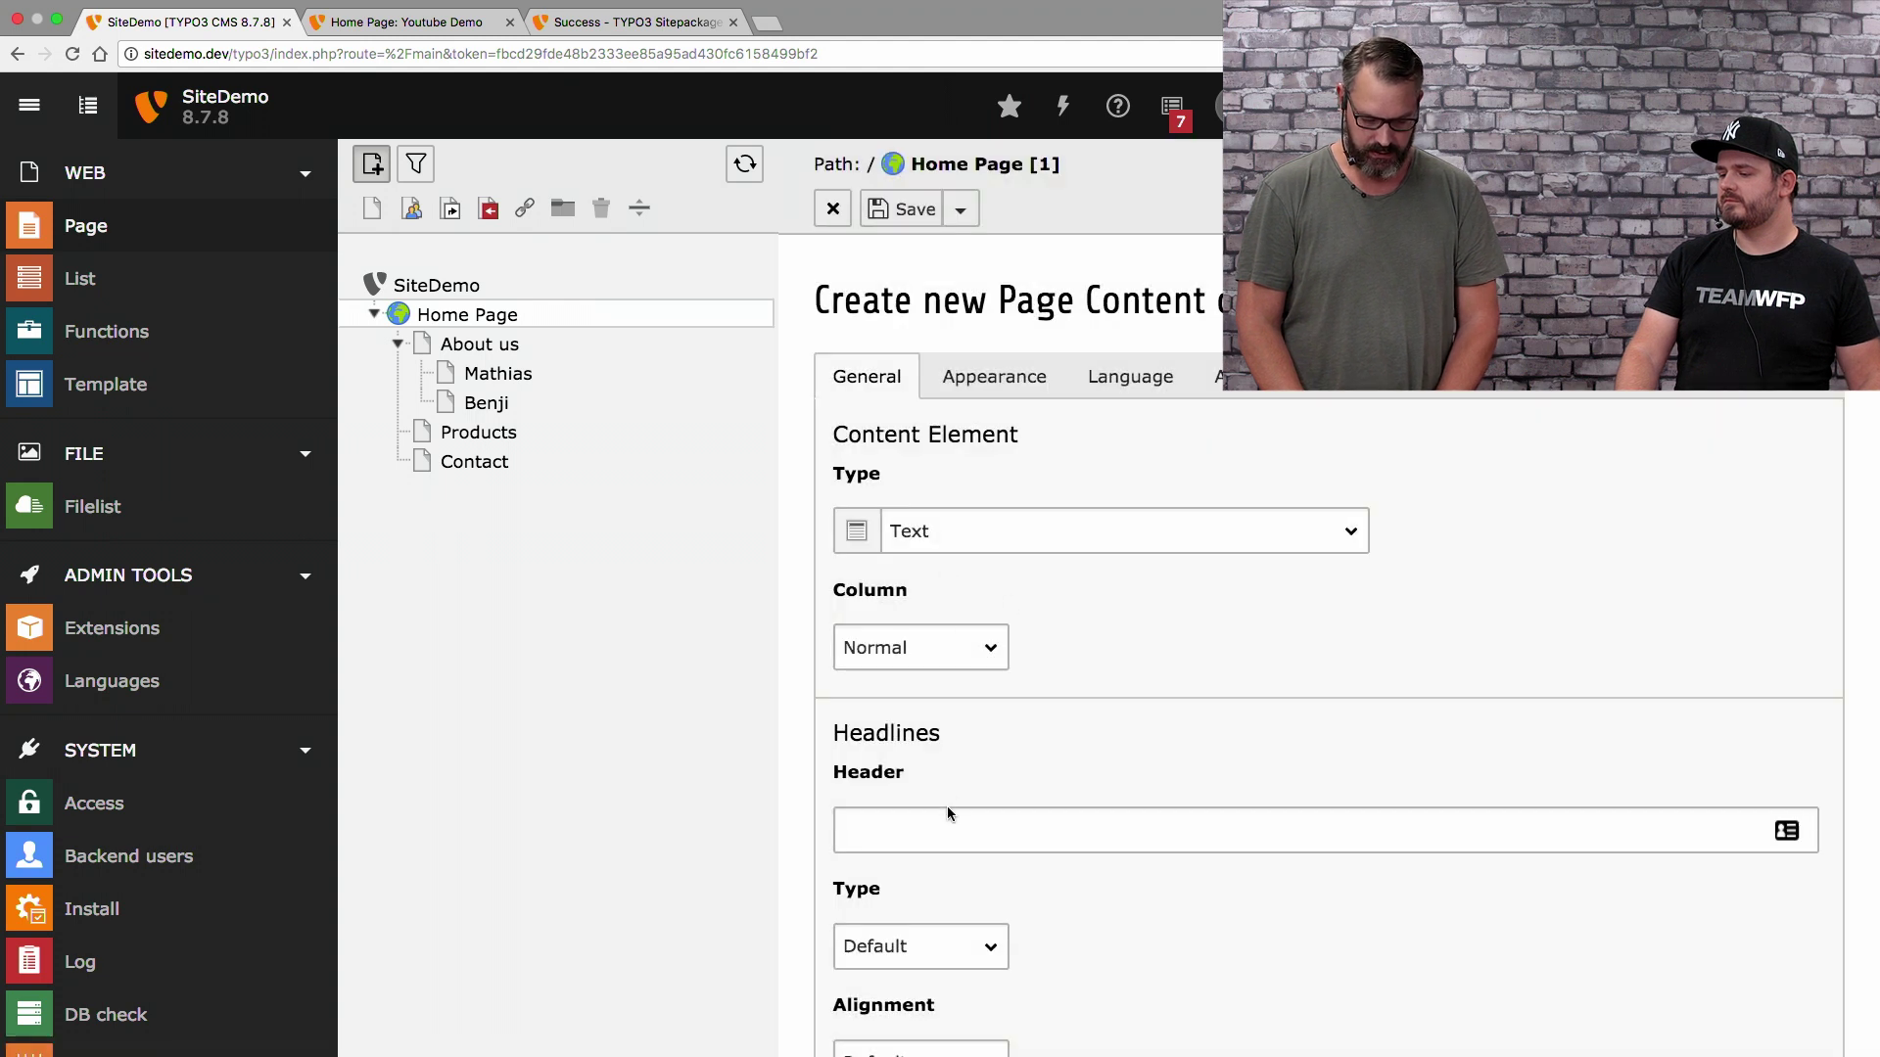
{"action": "left_click", "coordinate": [948, 815]}
{"action": "type", "text": "I"}
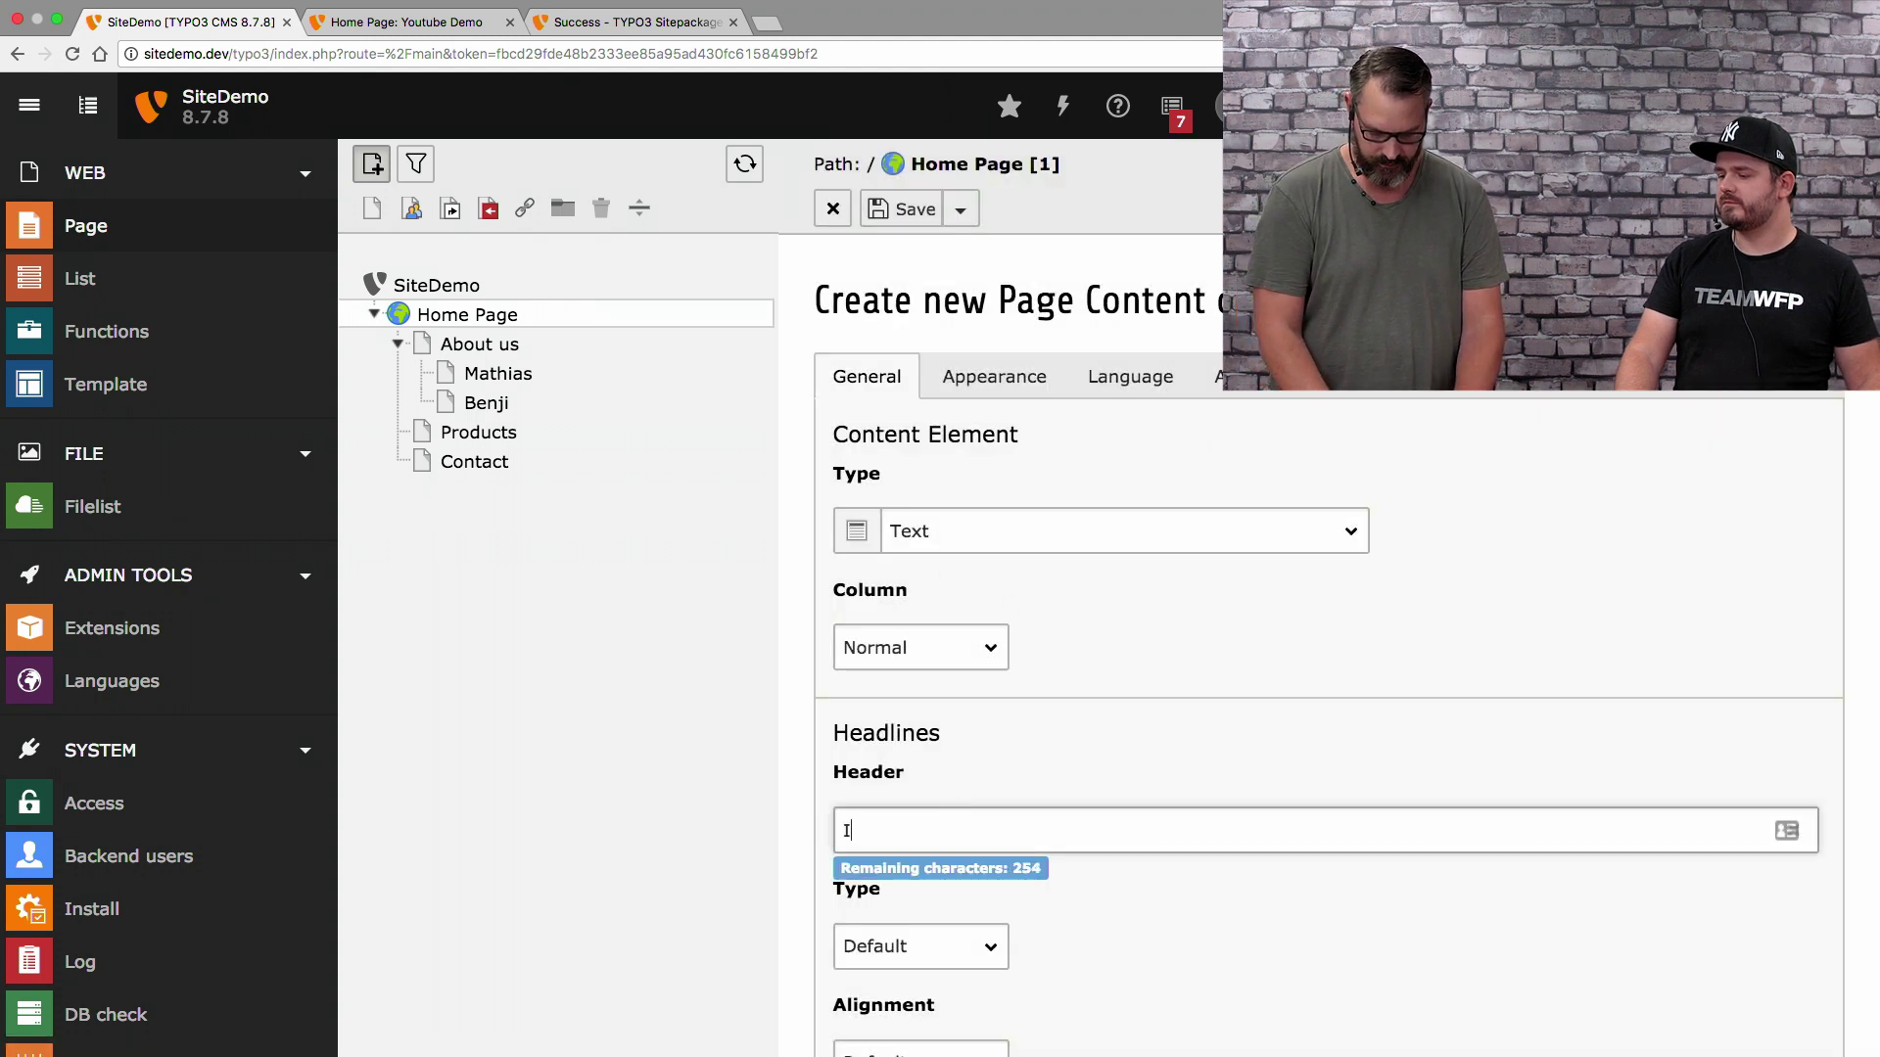
{"action": "type", "text": "My fir"}
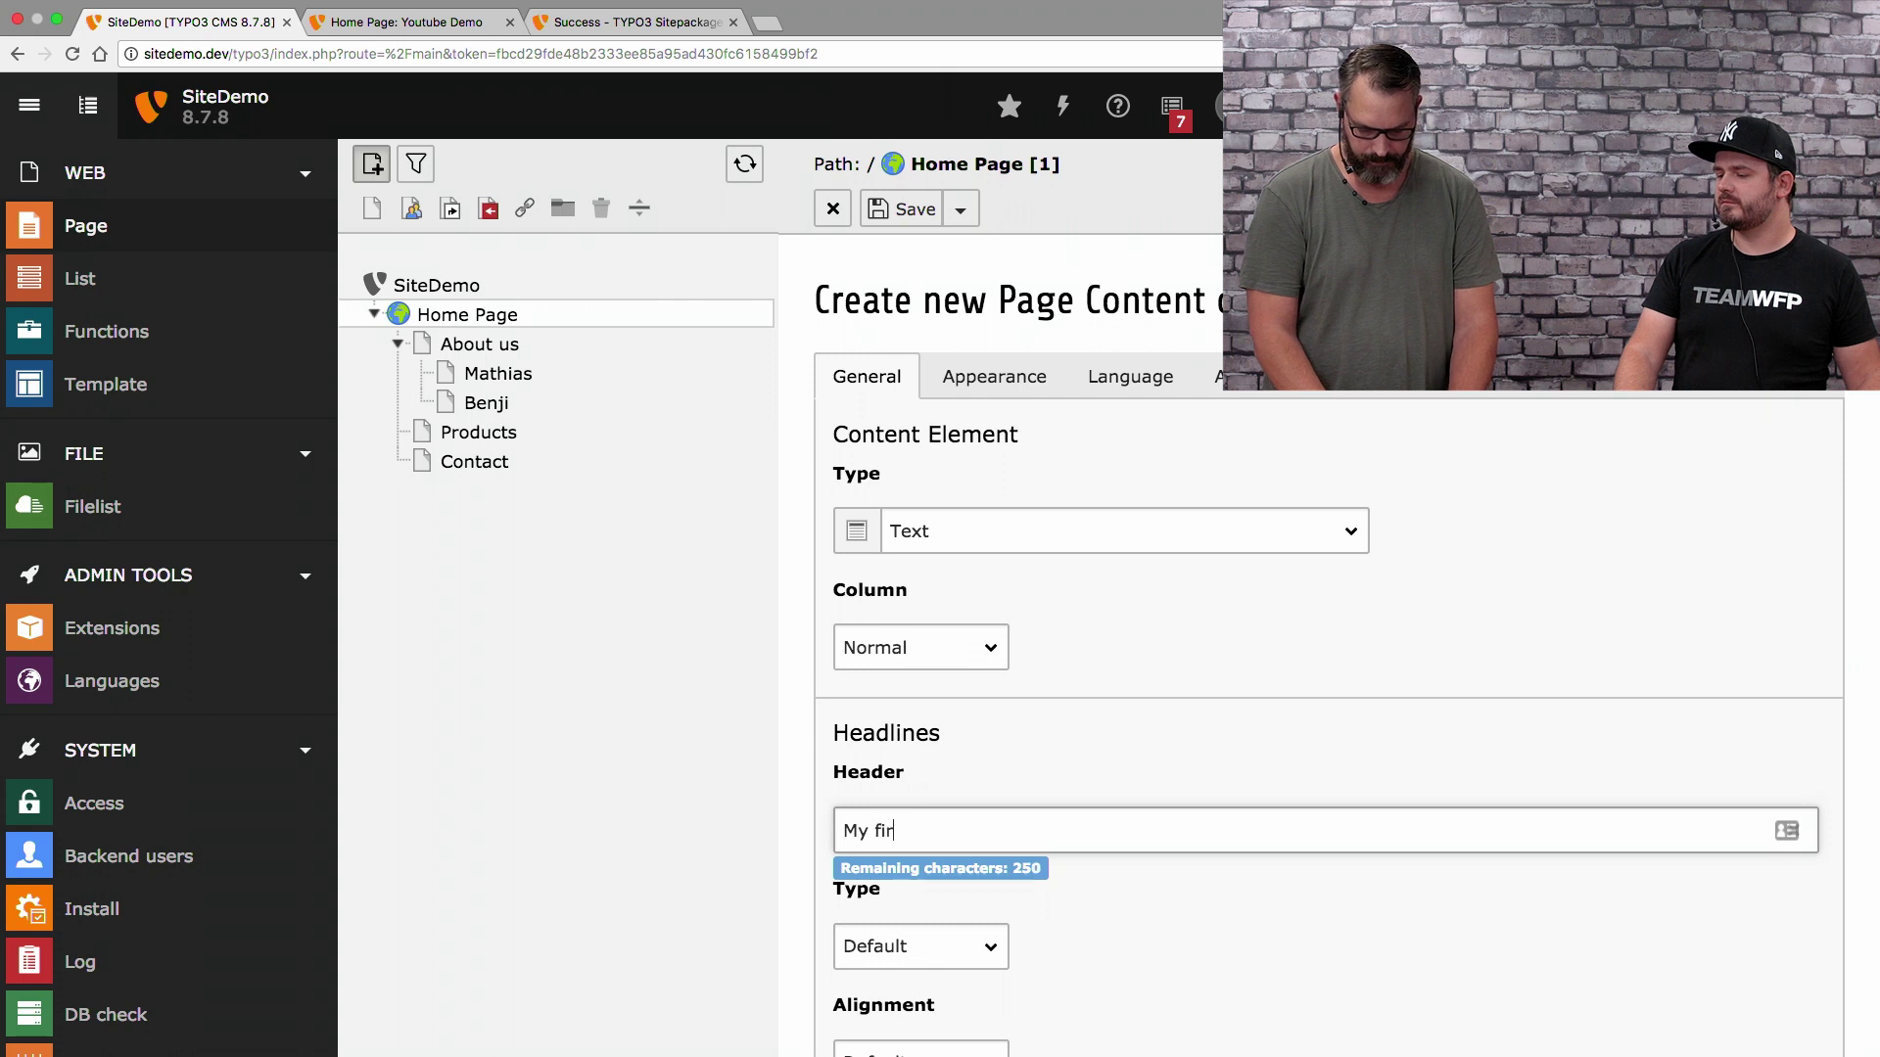
{"action": "type", "text": "st Content Element"}
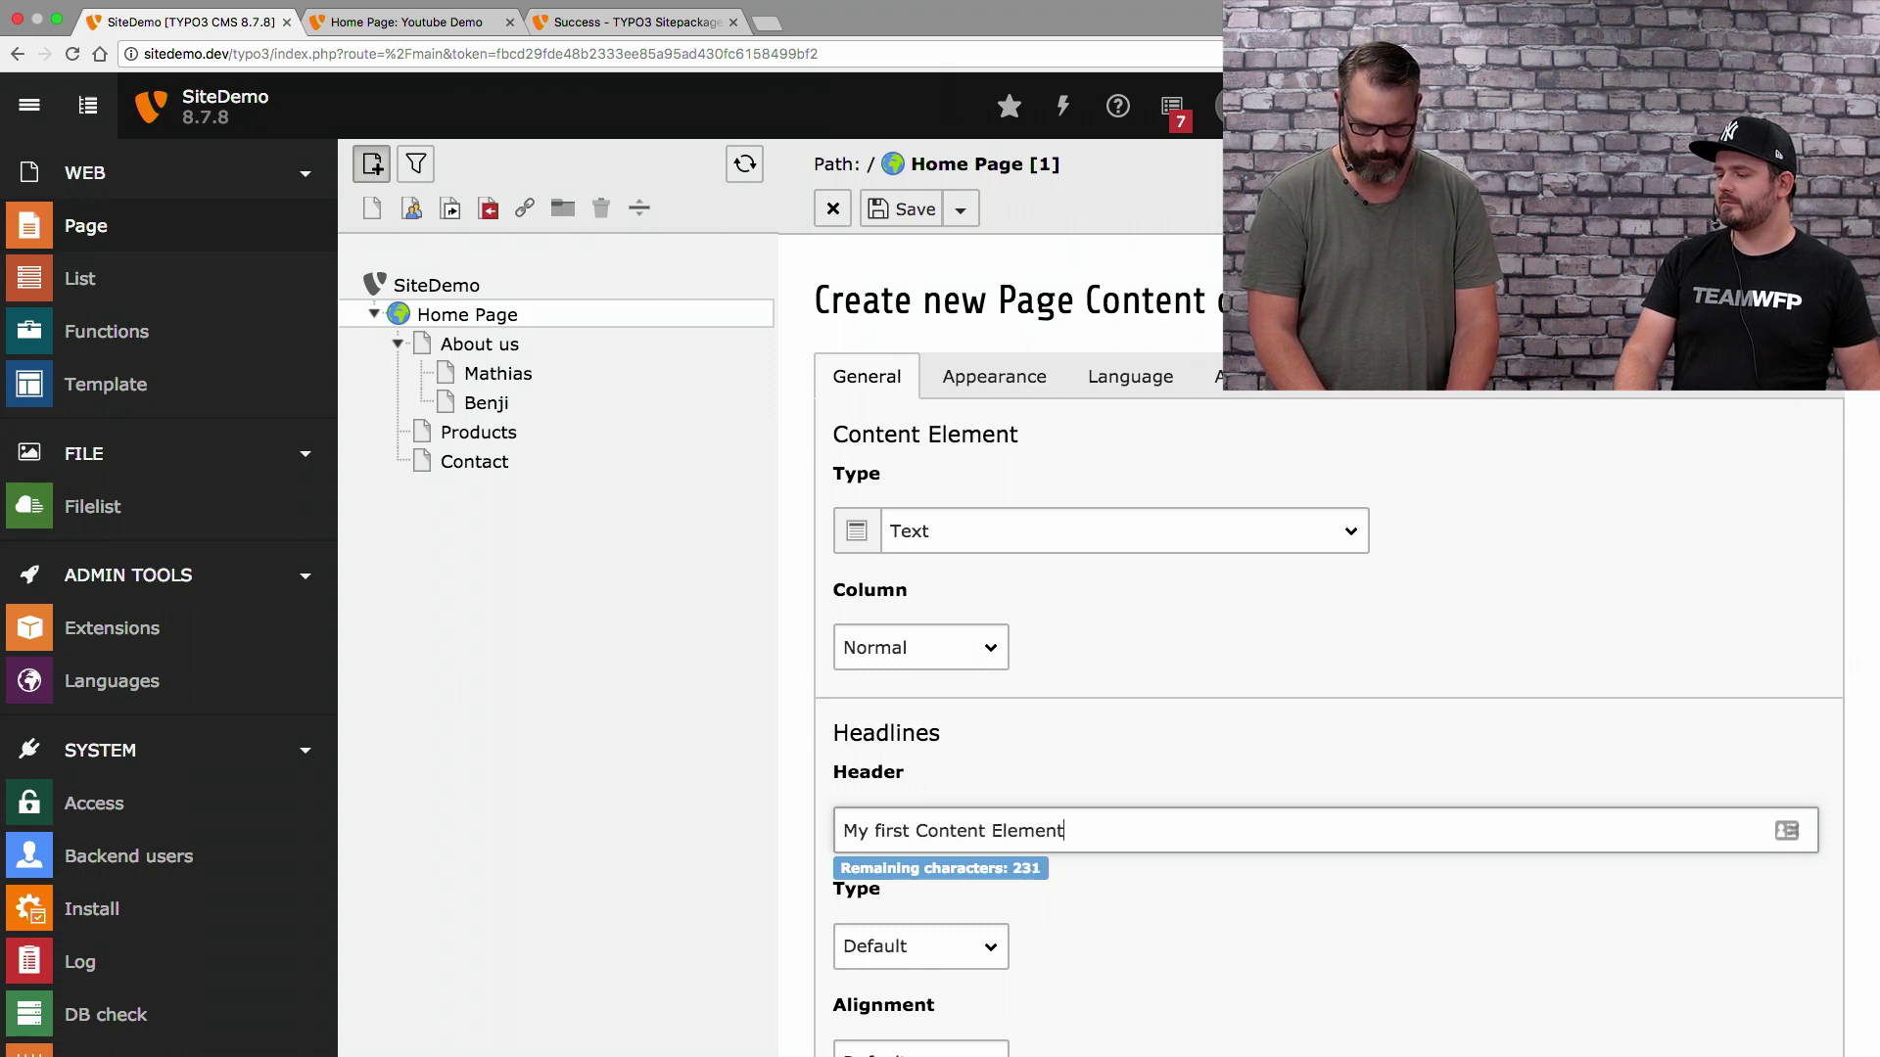
{"action": "scroll", "coordinate": [1328, 646], "scroll_direction": "down", "scroll_amount": 6}
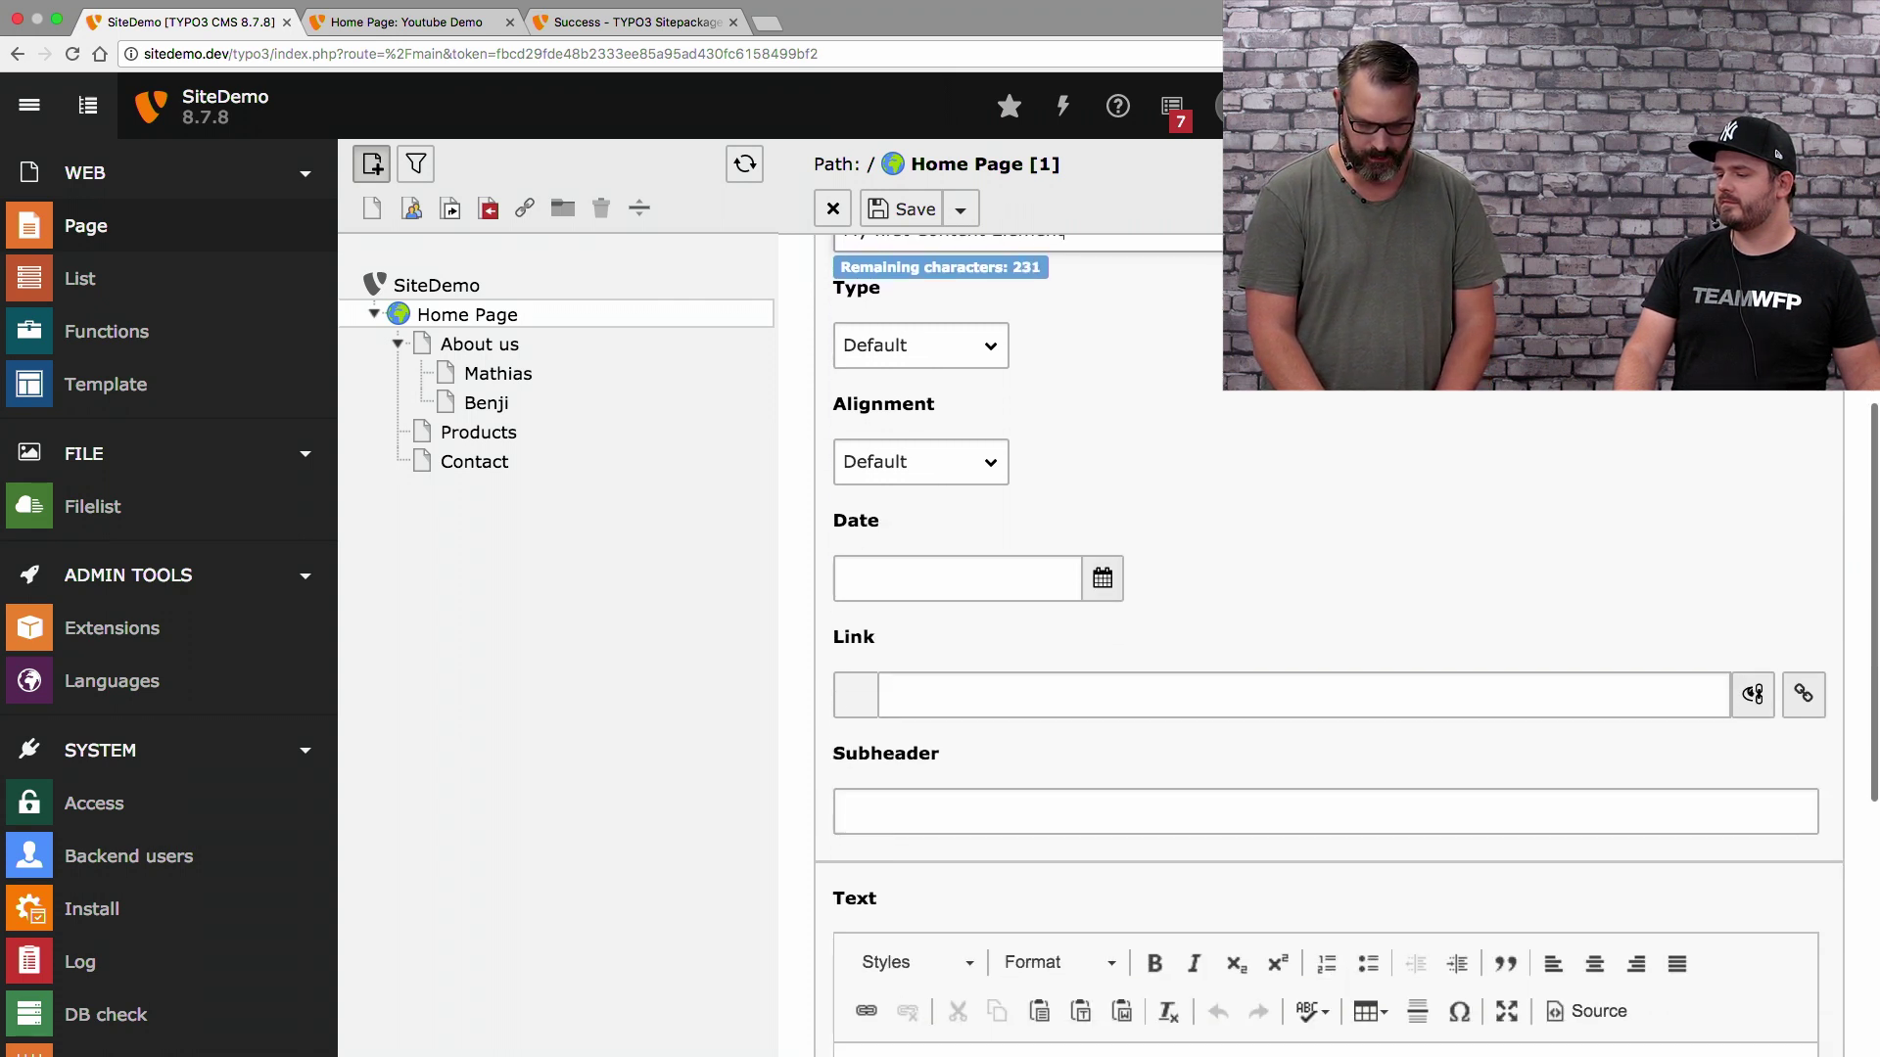
{"action": "left_click", "coordinate": [892, 821]}
{"action": "type", "text": "I"}
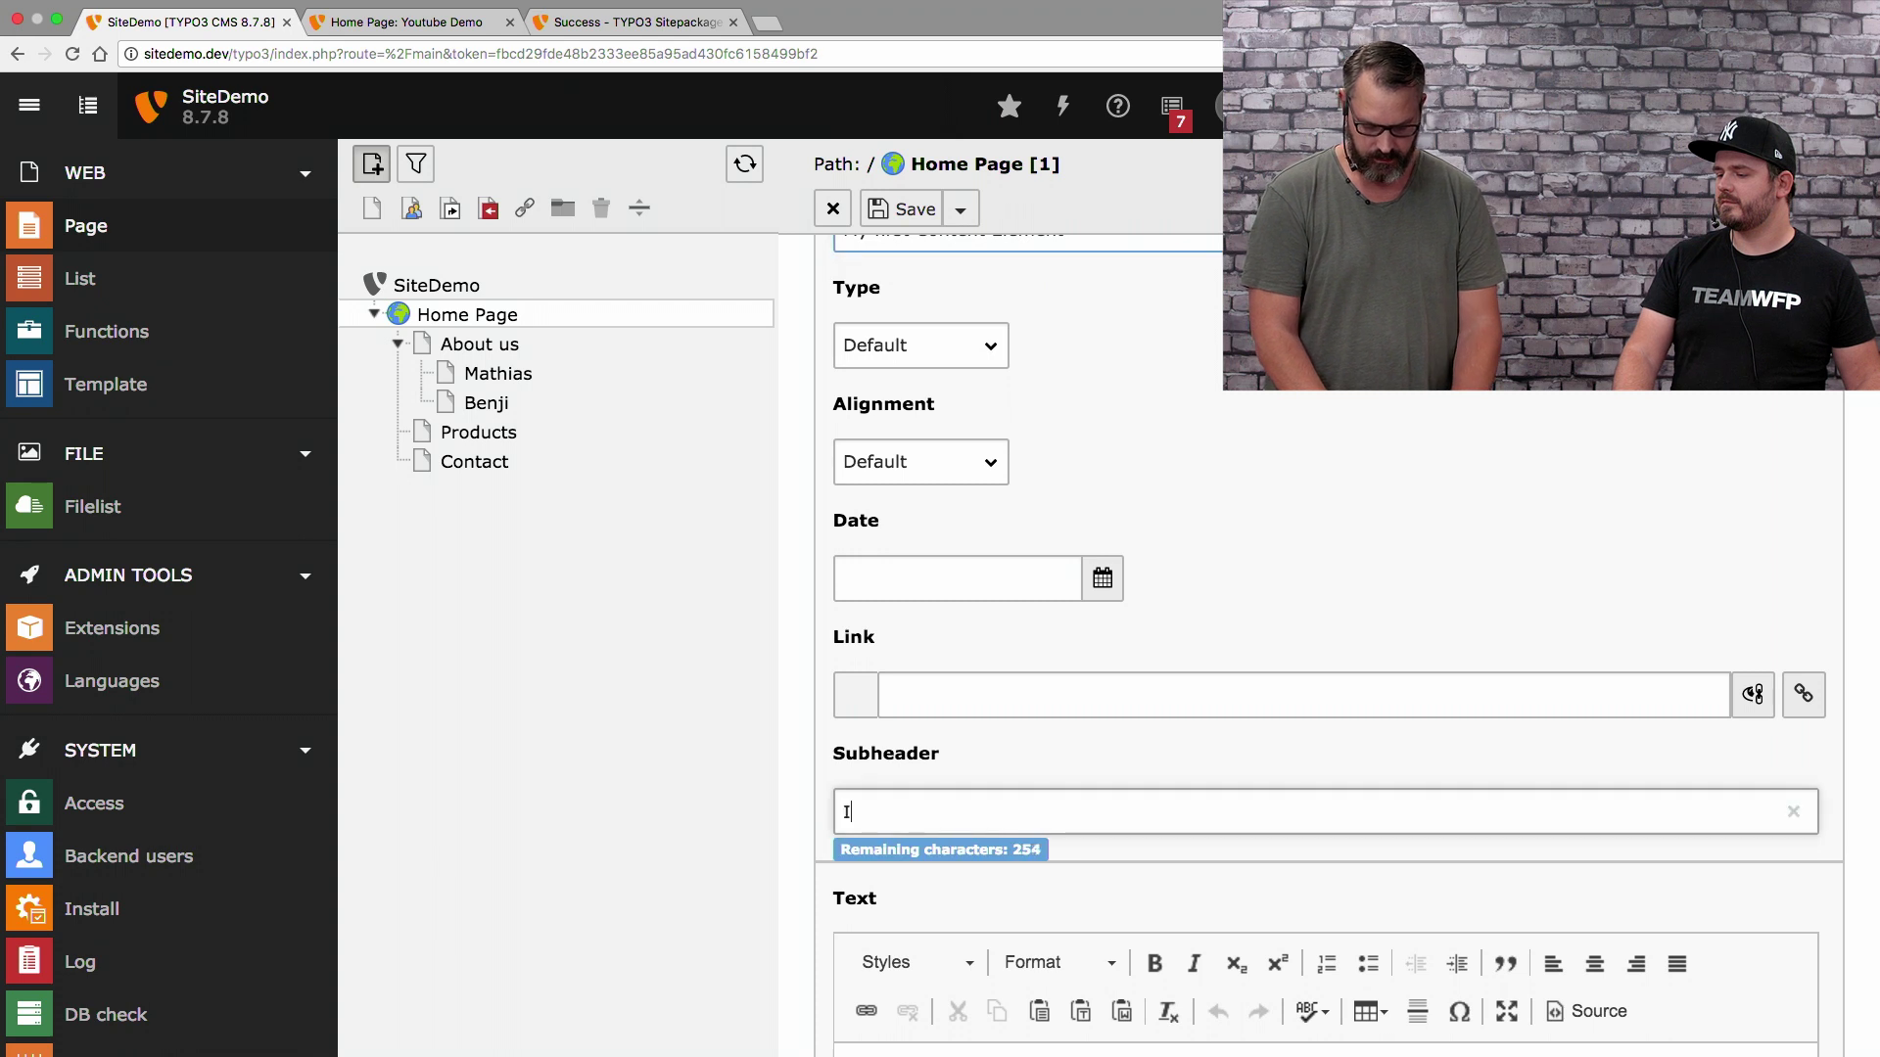
{"action": "type", "text": "'m so "}
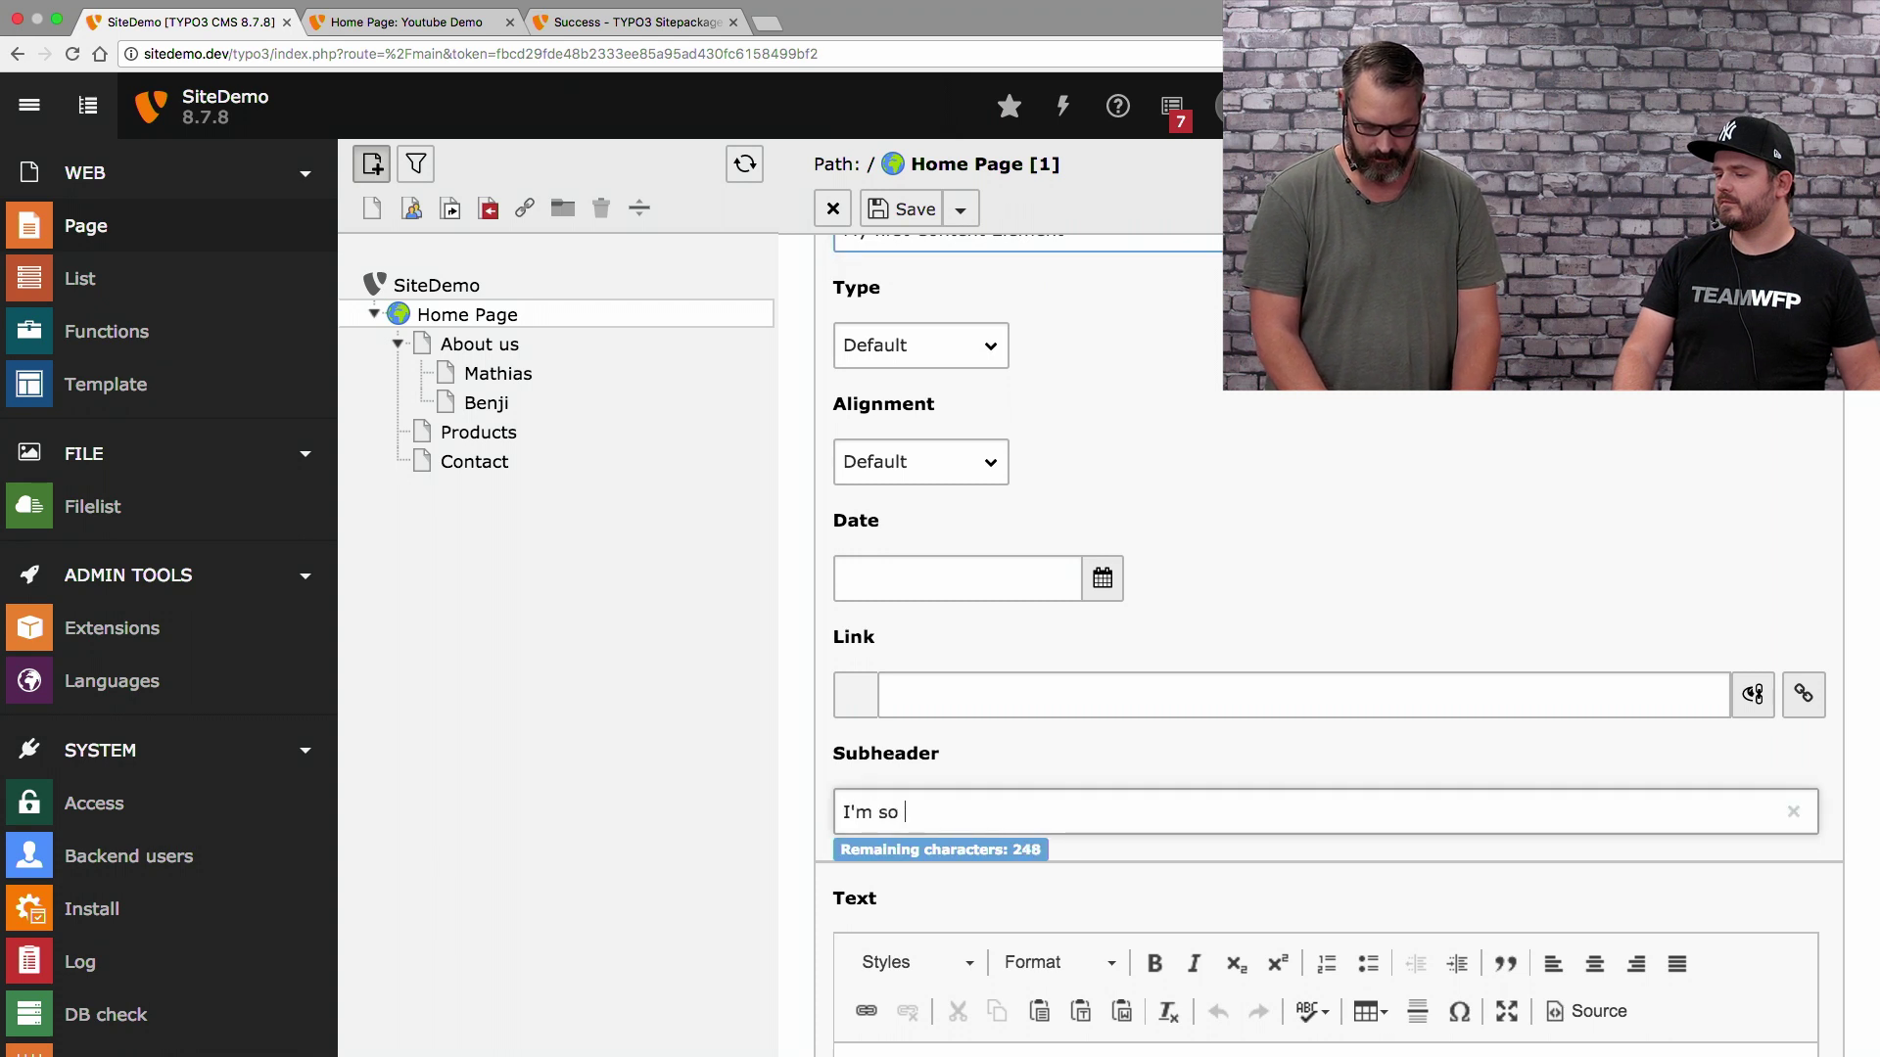
{"action": "type", "text": "proud"}
{"action": "scroll", "coordinate": [809, 884], "scroll_direction": "down", "scroll_amount": 3}
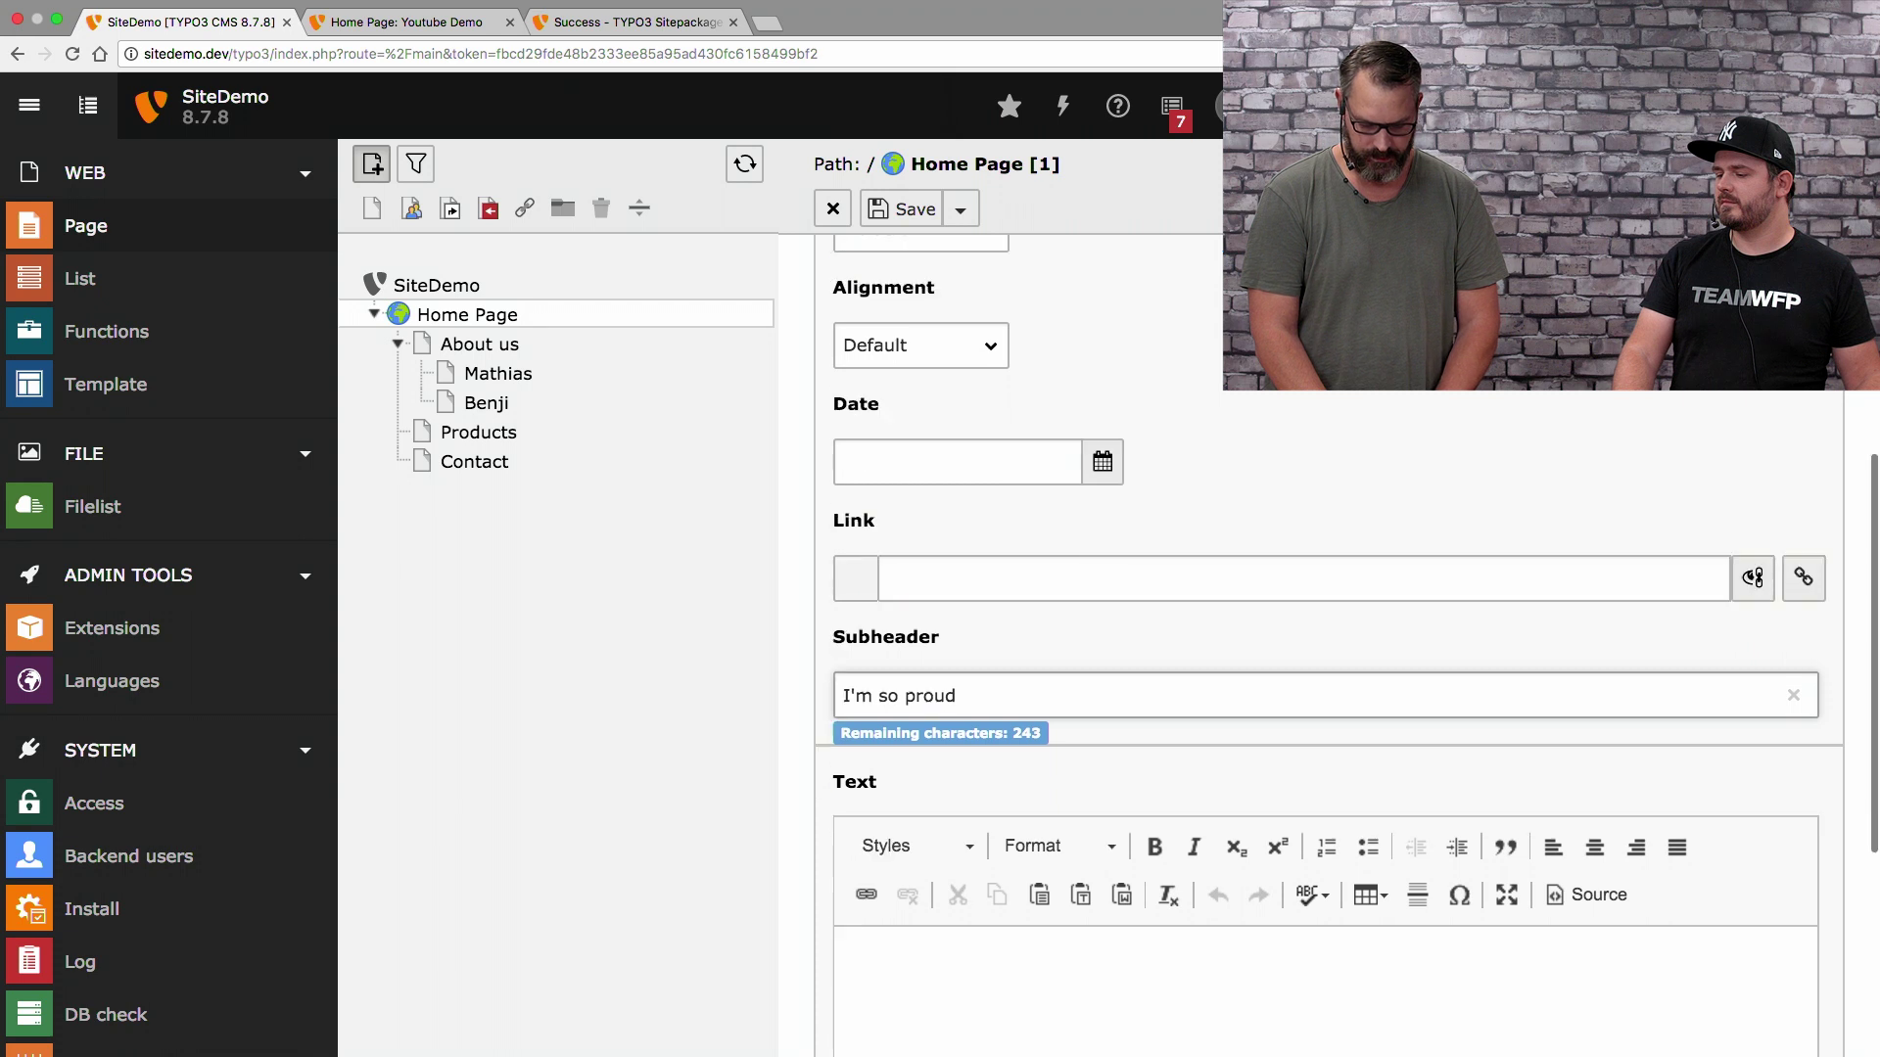
{"action": "left_click", "coordinate": [991, 825]}
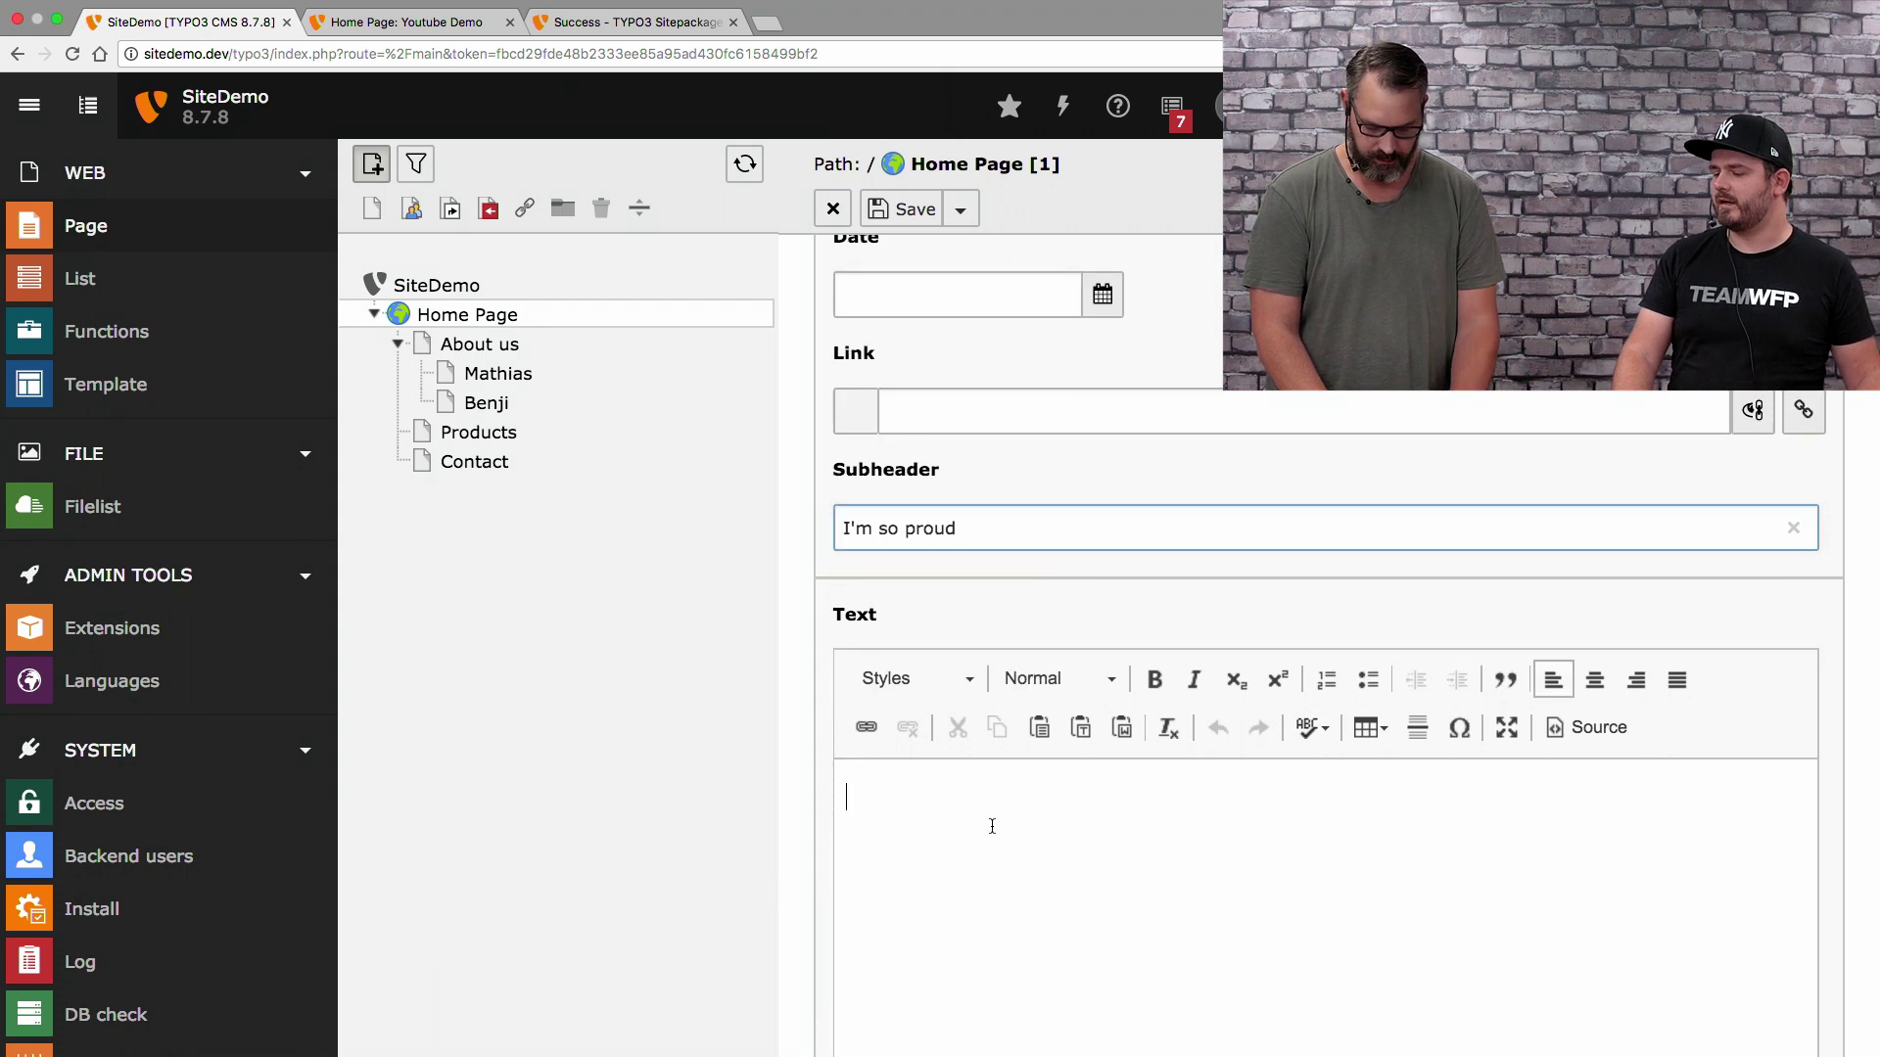
{"action": "type", "text": "Add a LOT"}
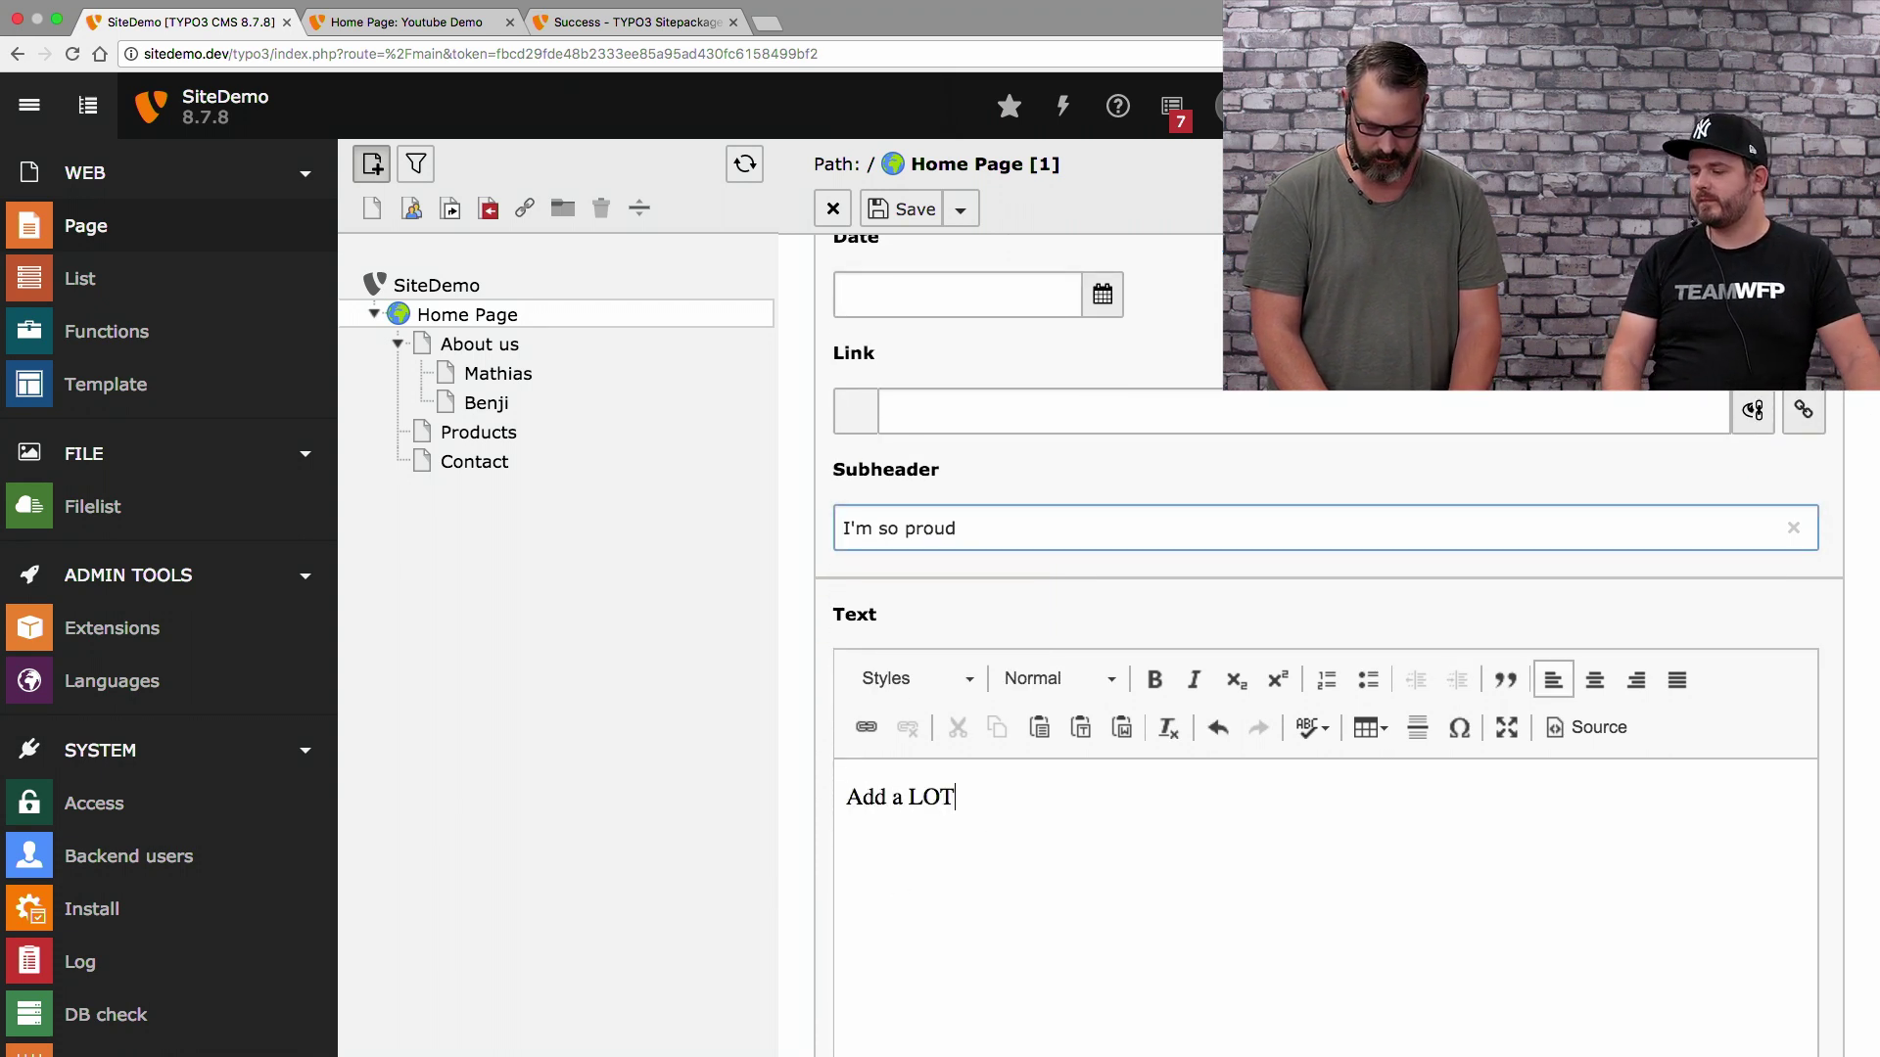
{"action": "type", "text": " of copytext here"}
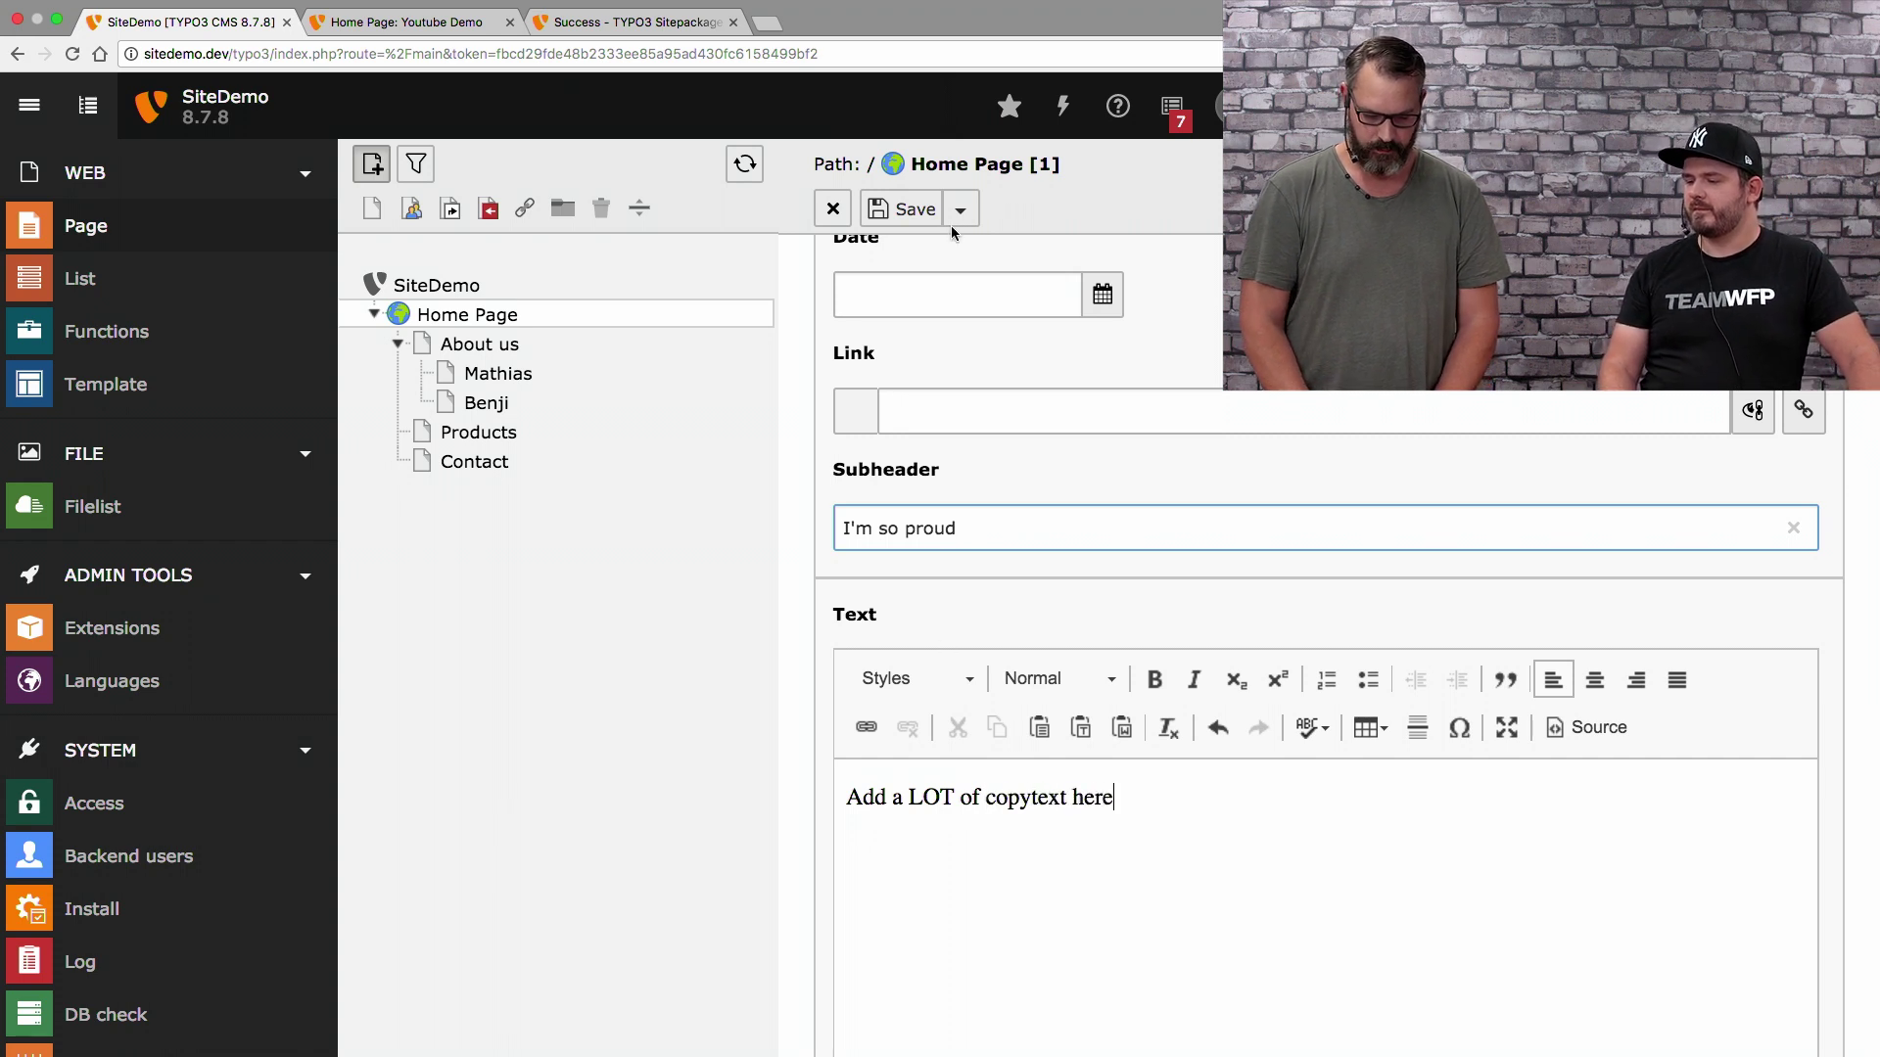
{"action": "left_click", "coordinate": [961, 210]}
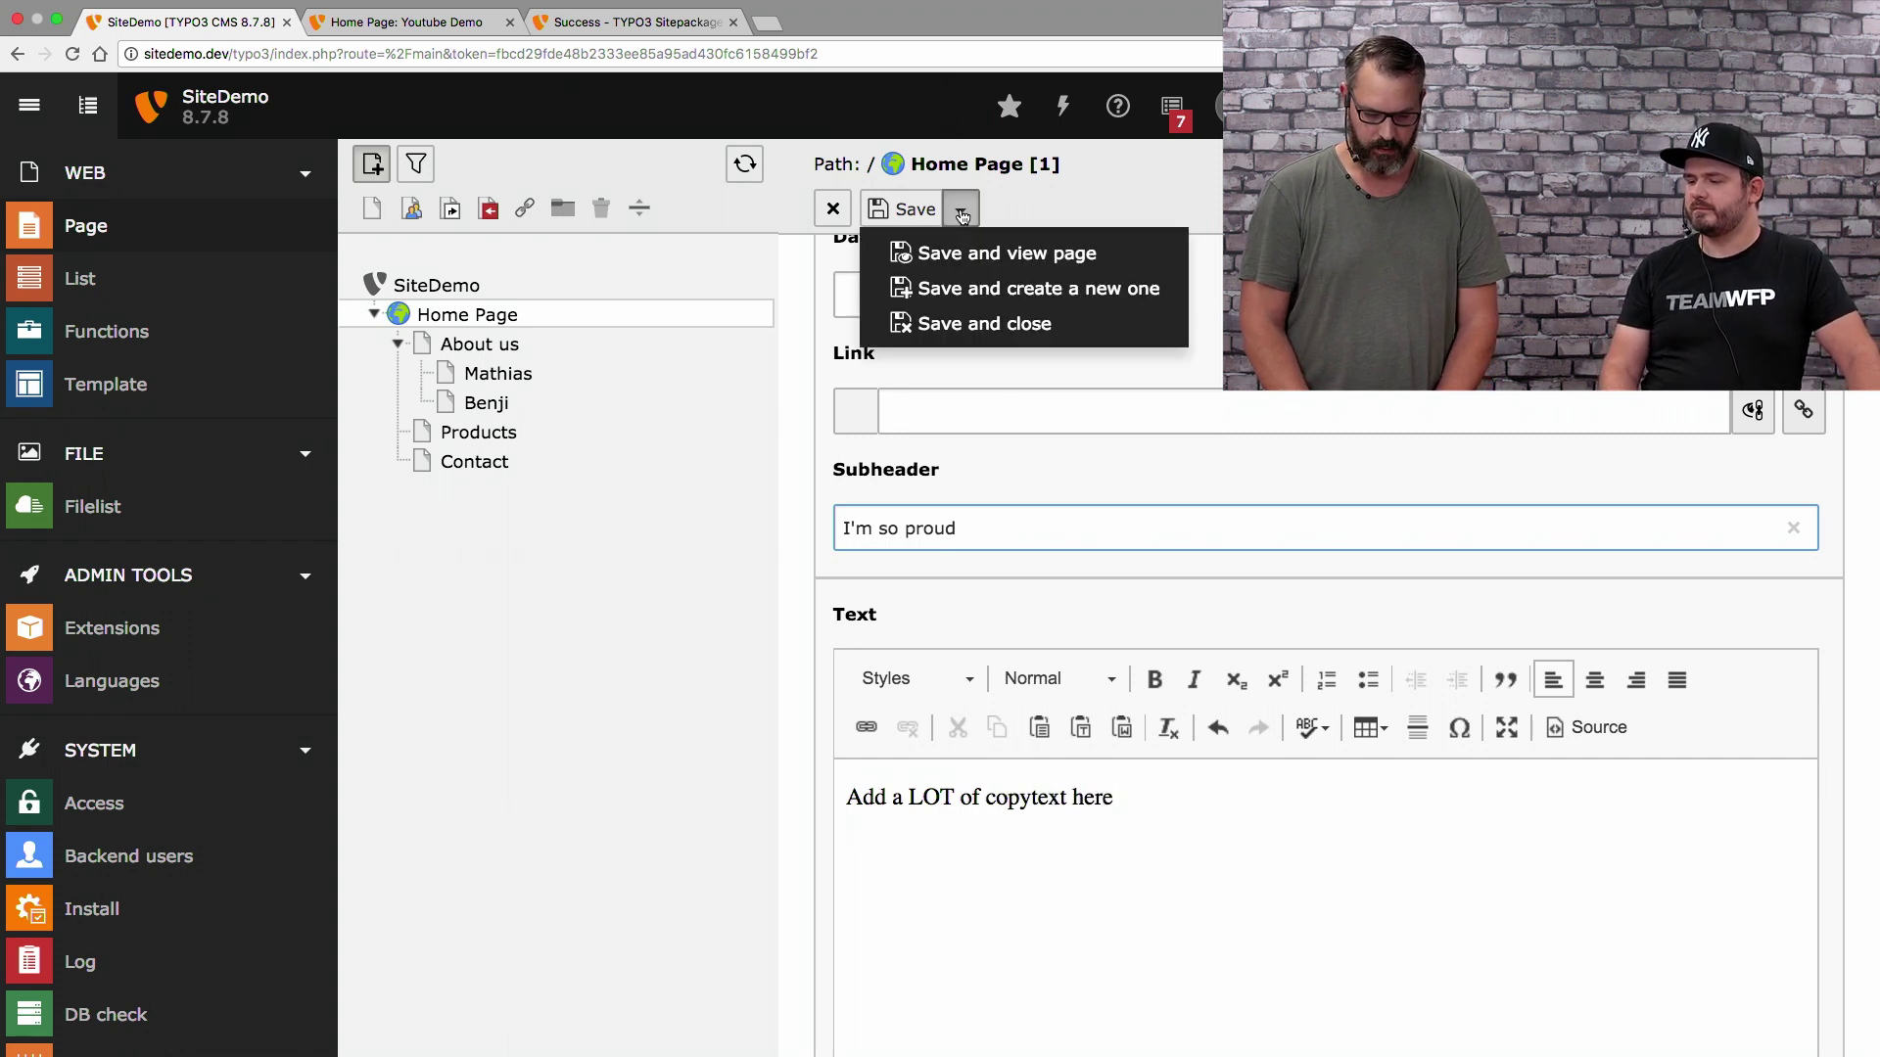
{"action": "left_click", "coordinate": [977, 324]}
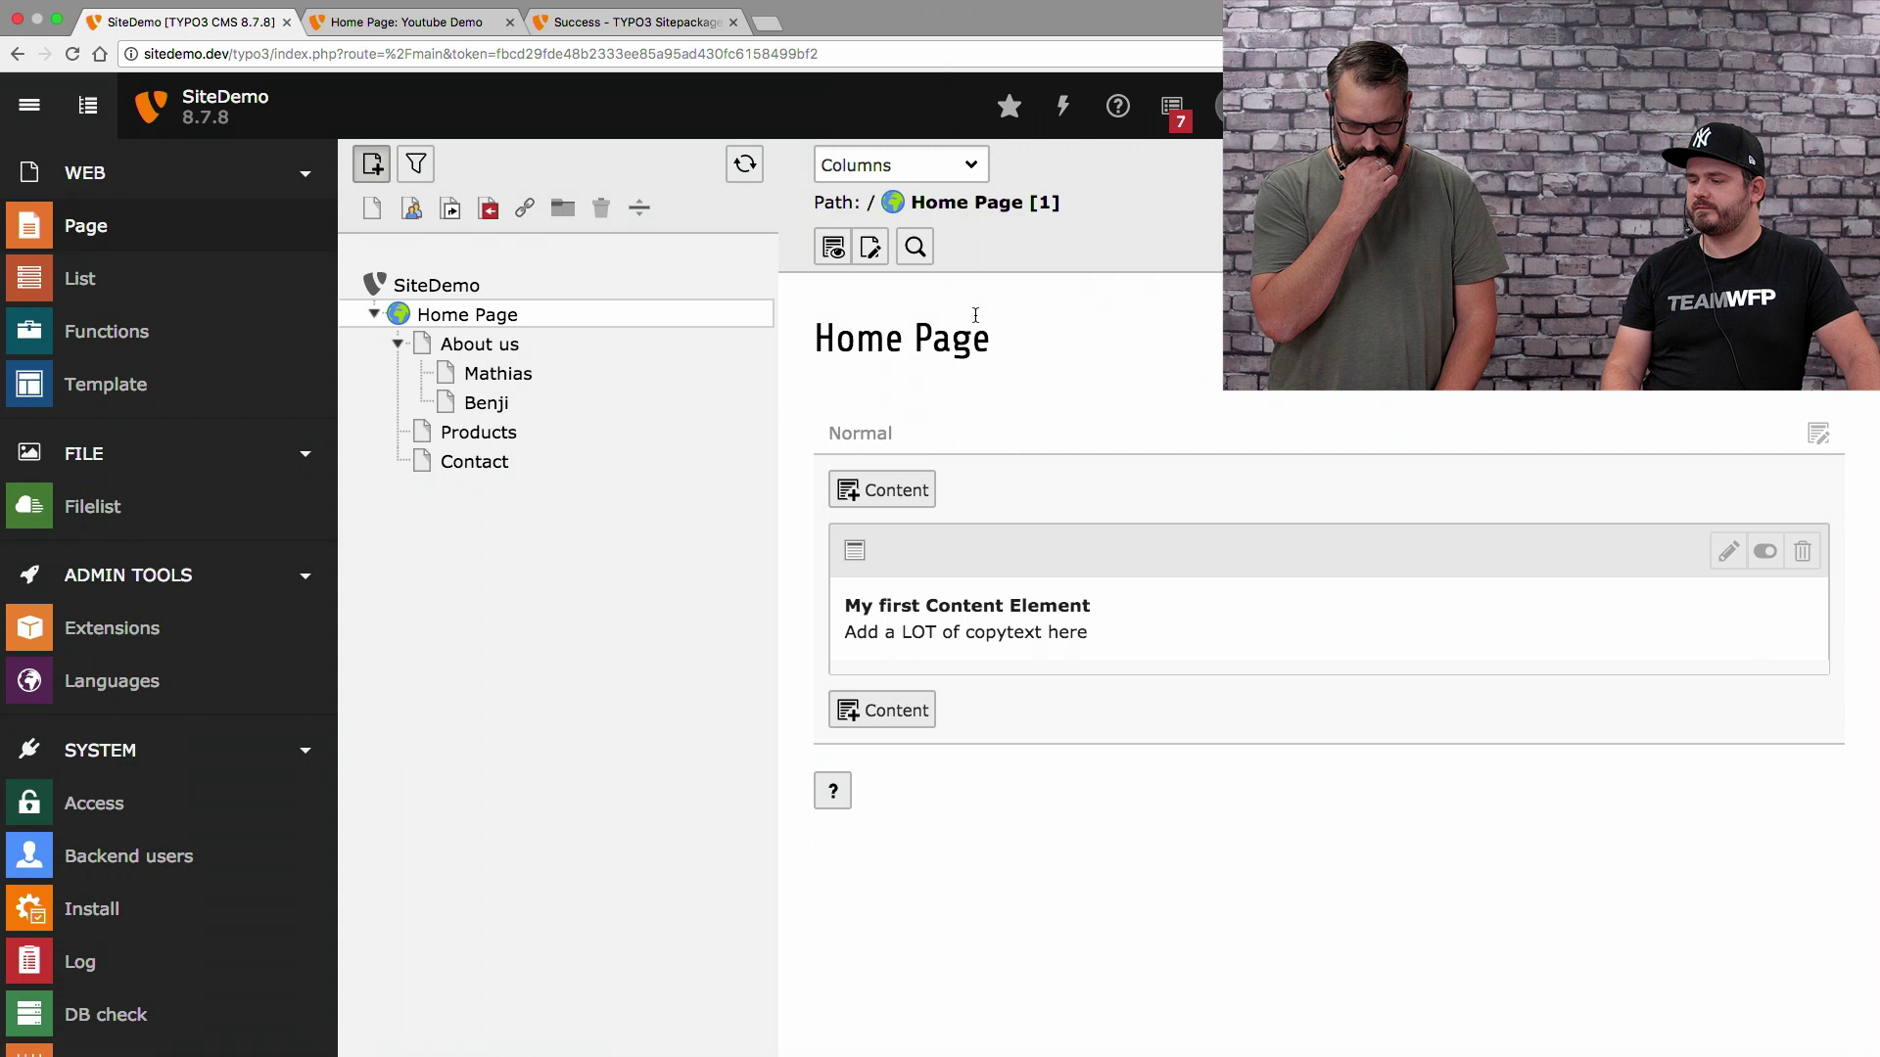
Reload the sitedemo.dev frontend, then load getbootstrap.com in a new tab
{"action": "left_click", "coordinate": [403, 30]}
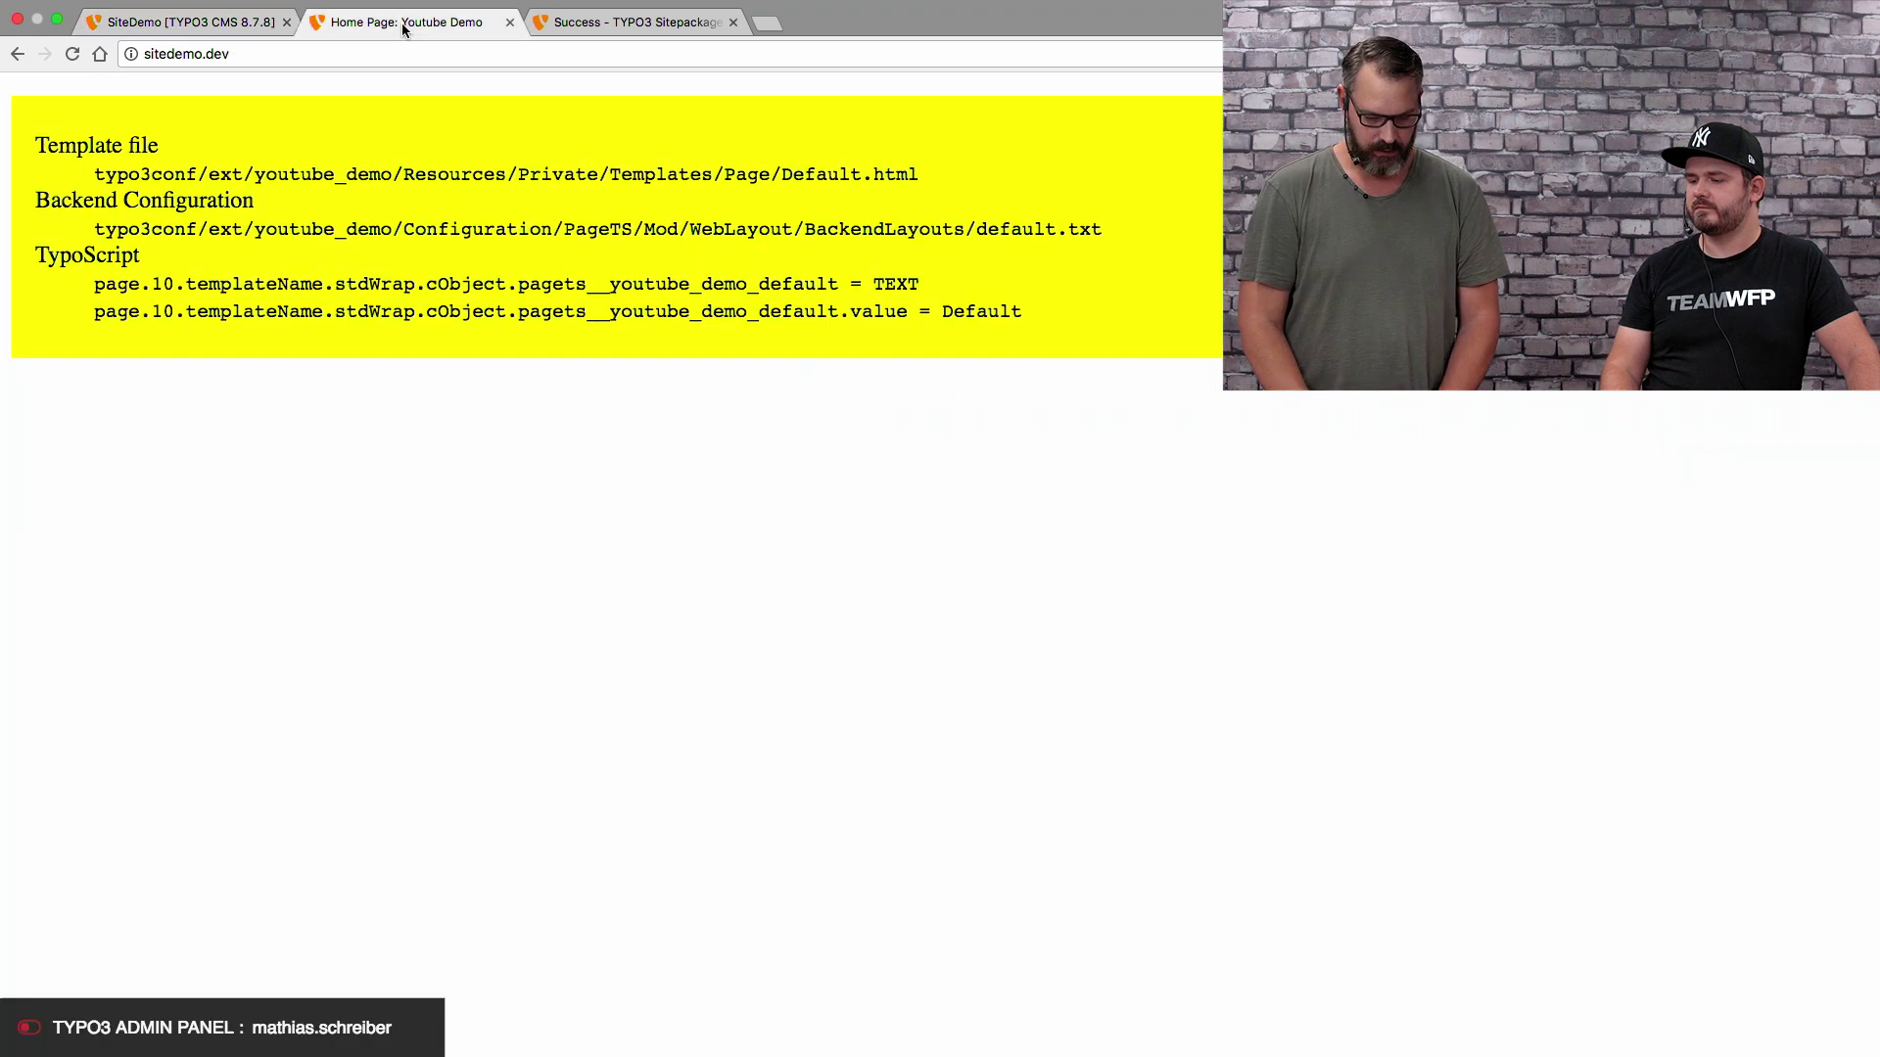
{"action": "key", "text": "super+r"}
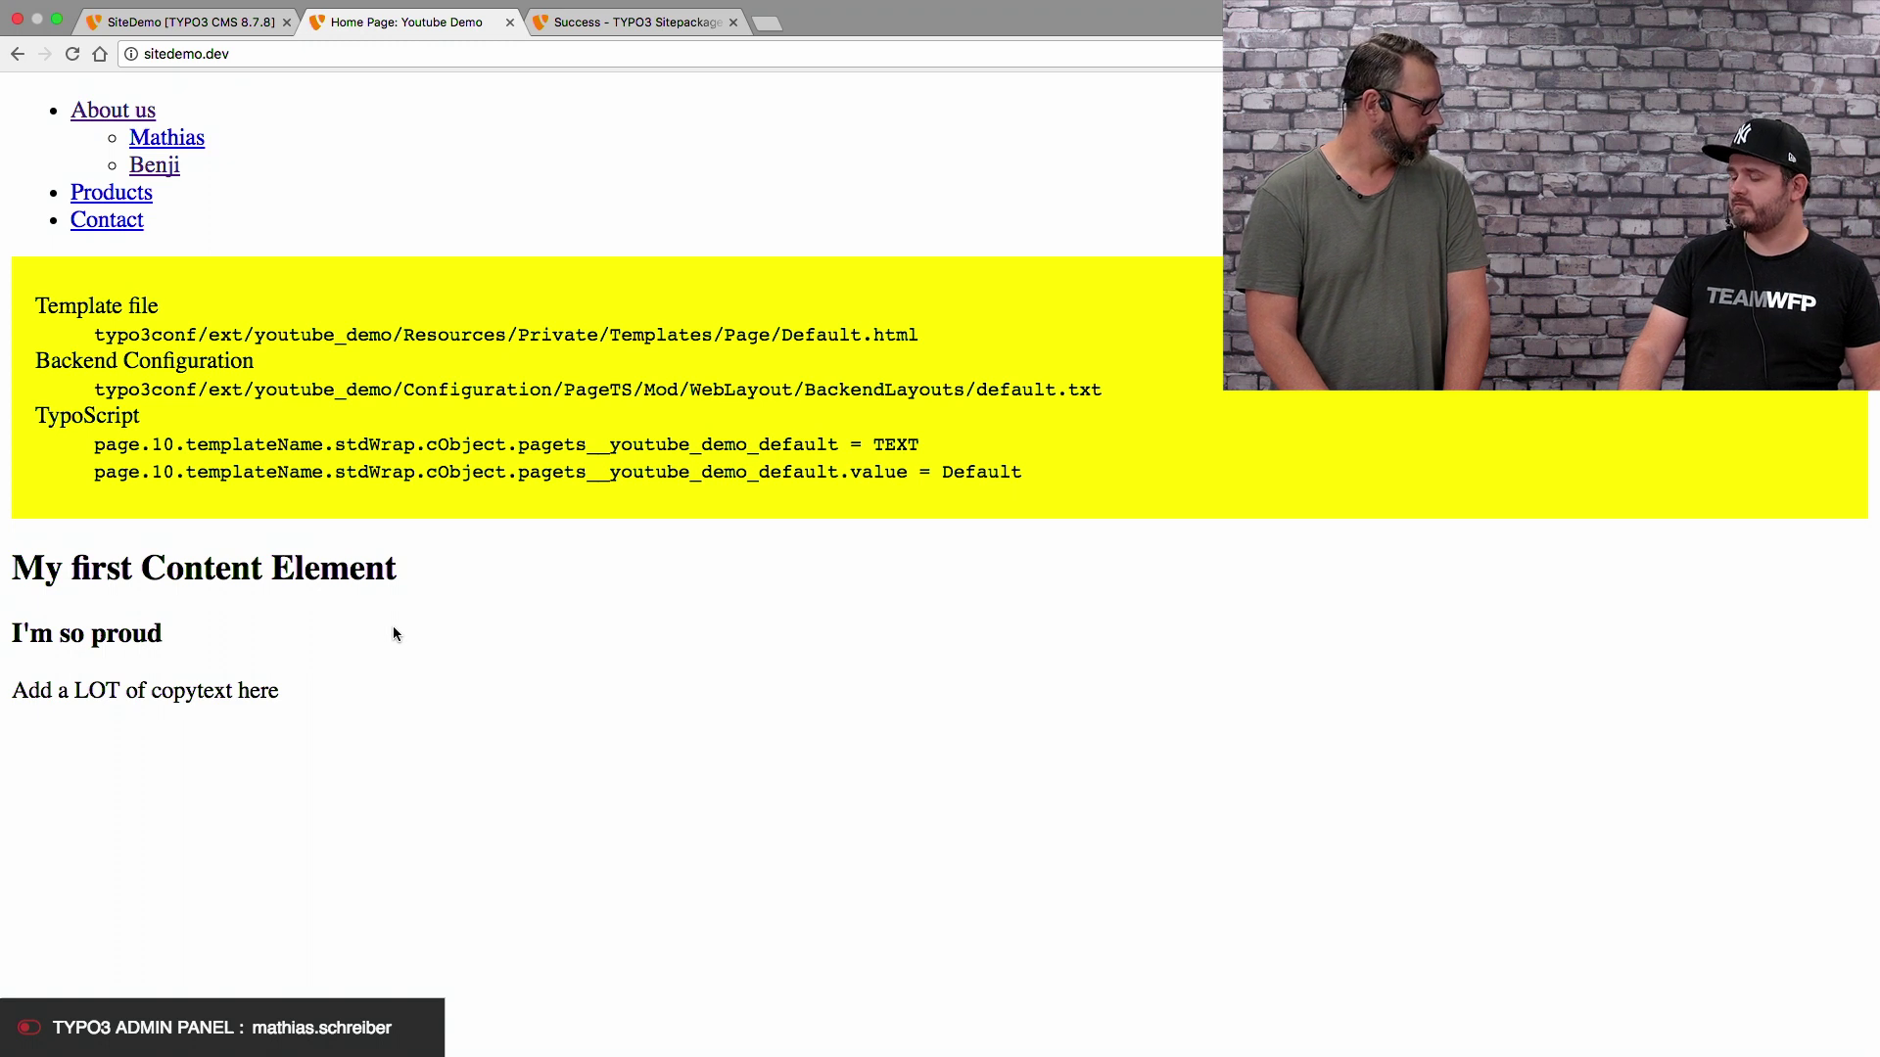
{"action": "key", "text": "super+t"}
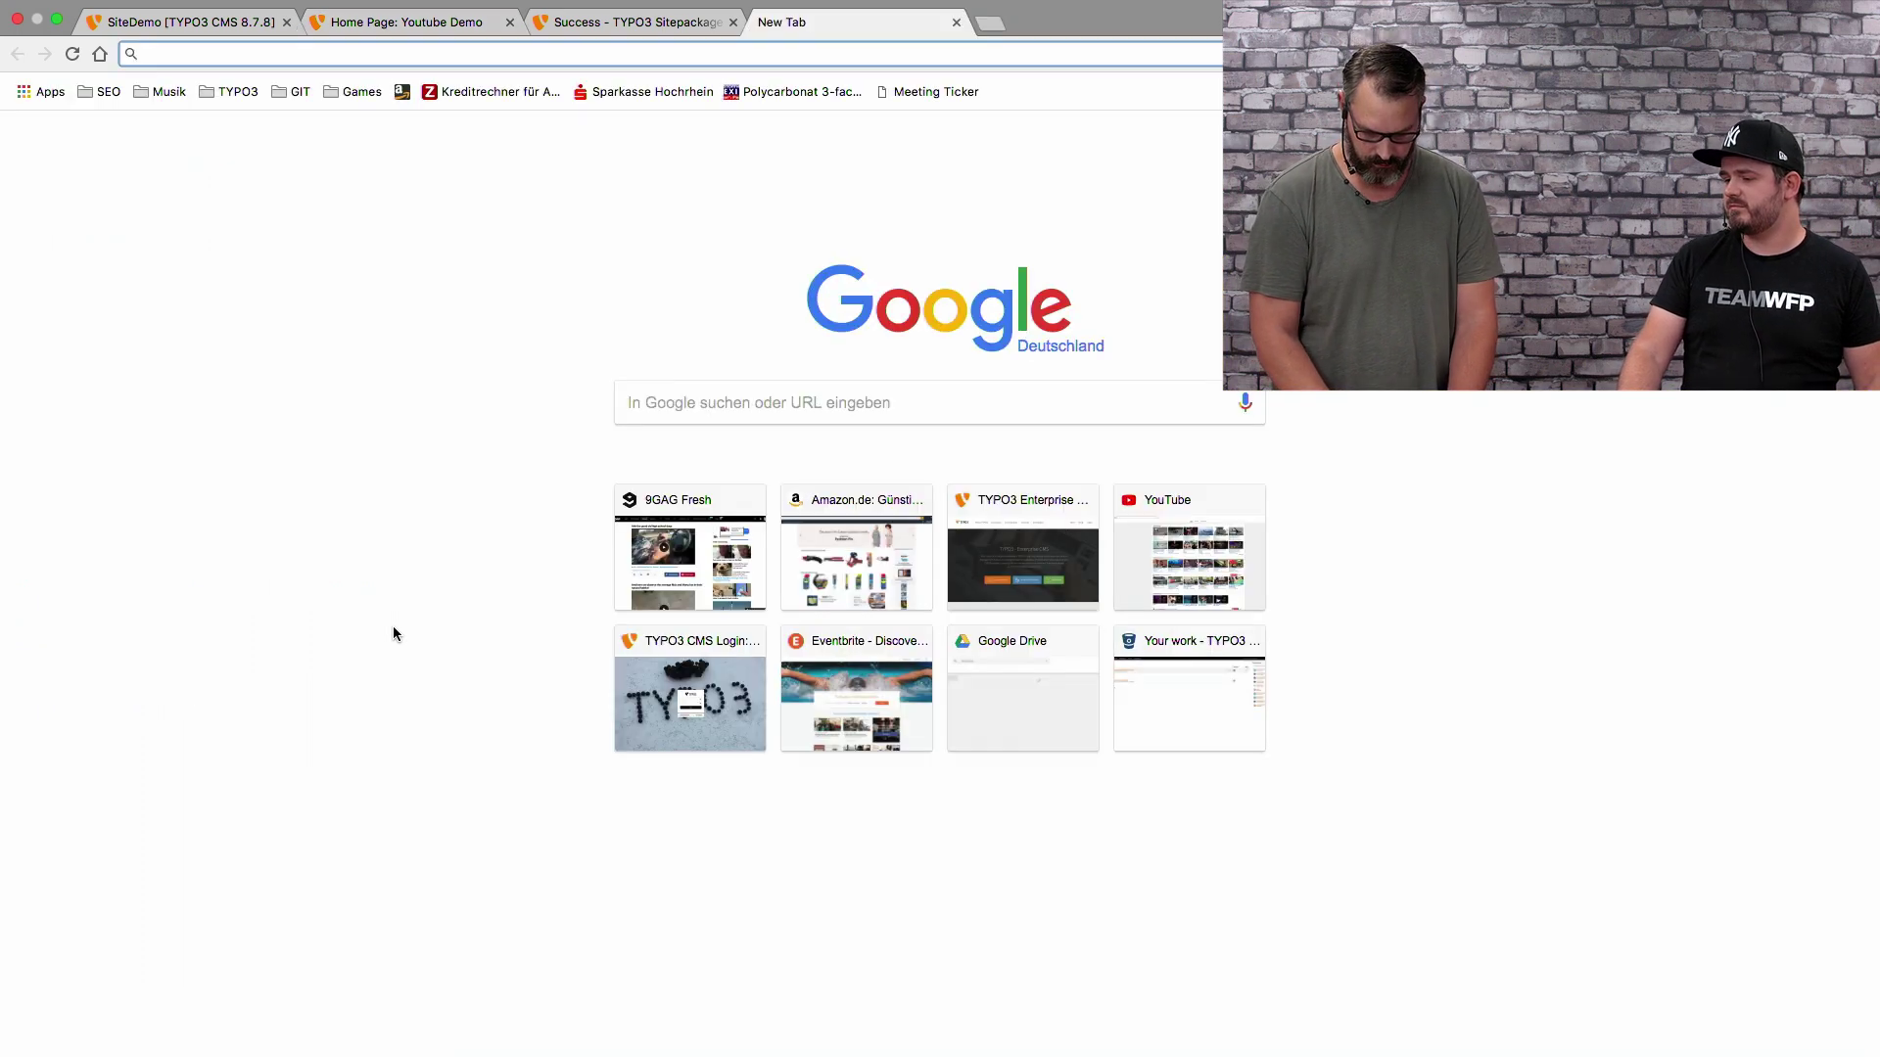
{"action": "type", "text": "getbootstrap.com"}
{"action": "key", "text": "Down"}
{"action": "key", "text": "Up"}
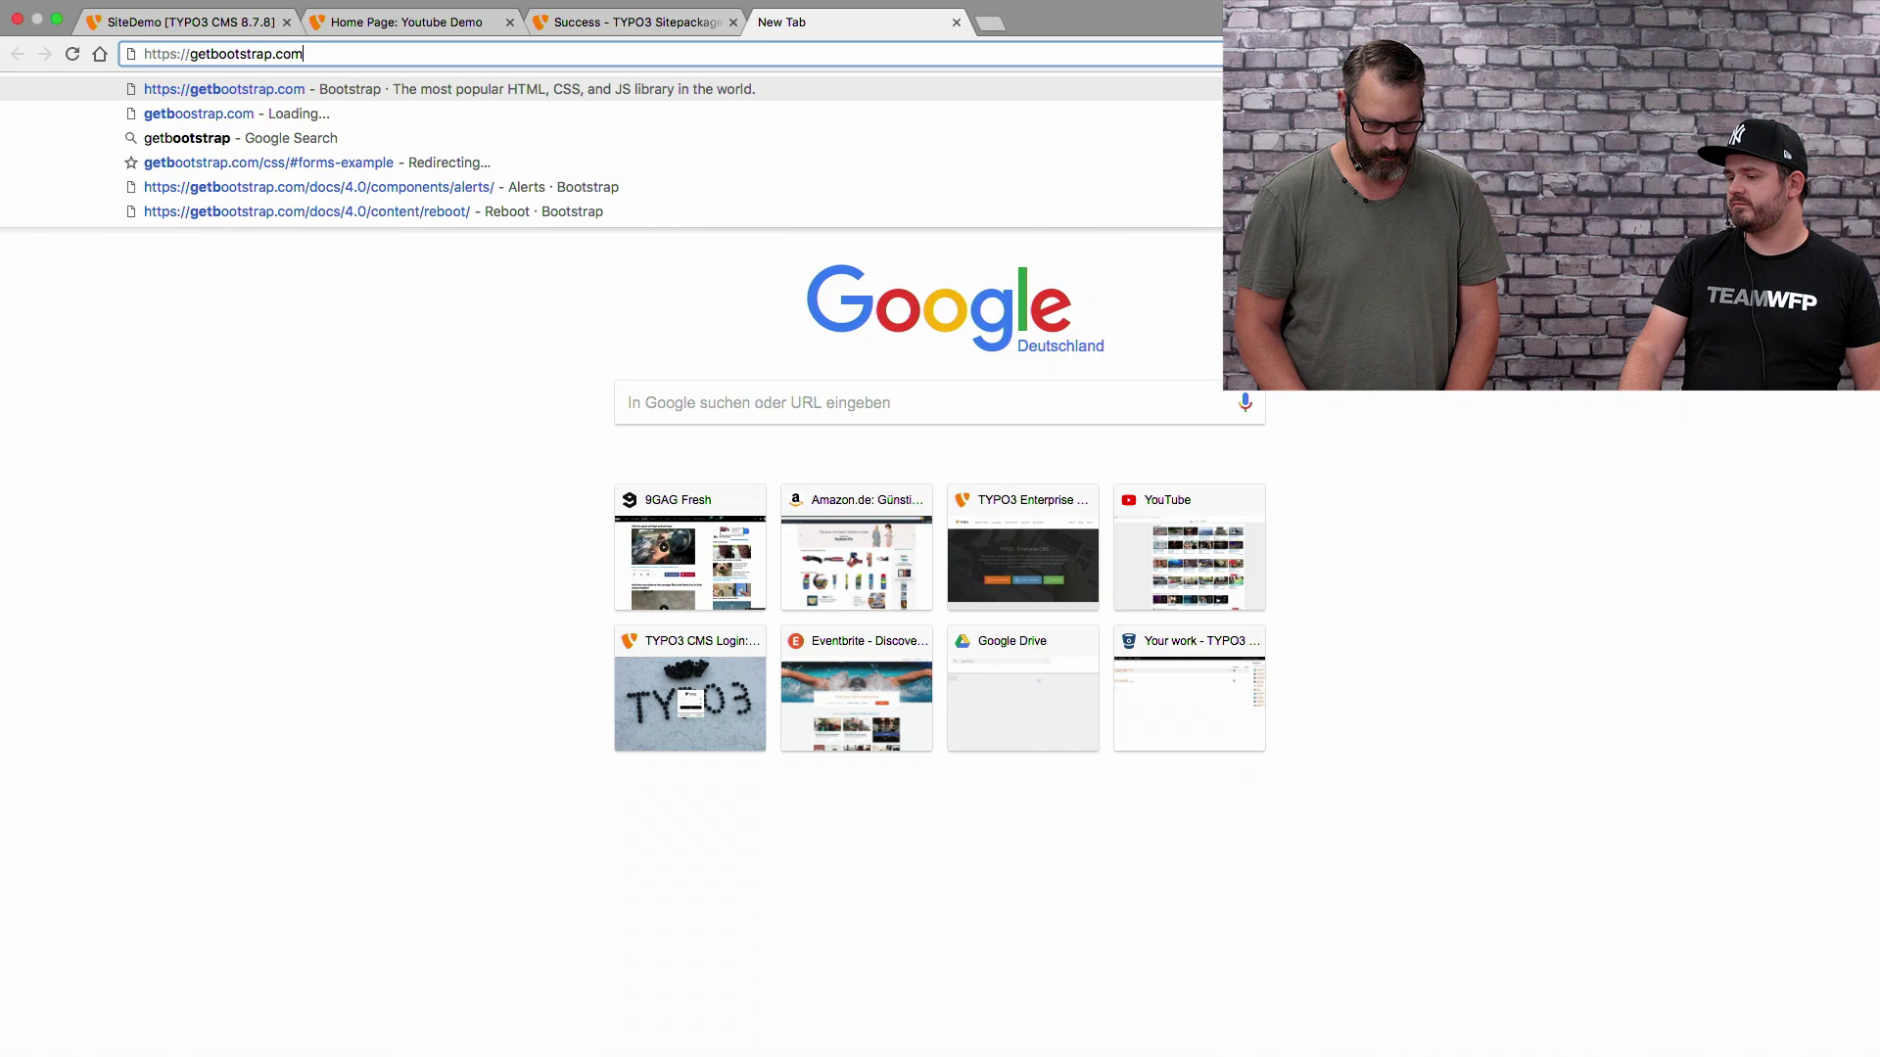
{"action": "key", "text": "Return"}
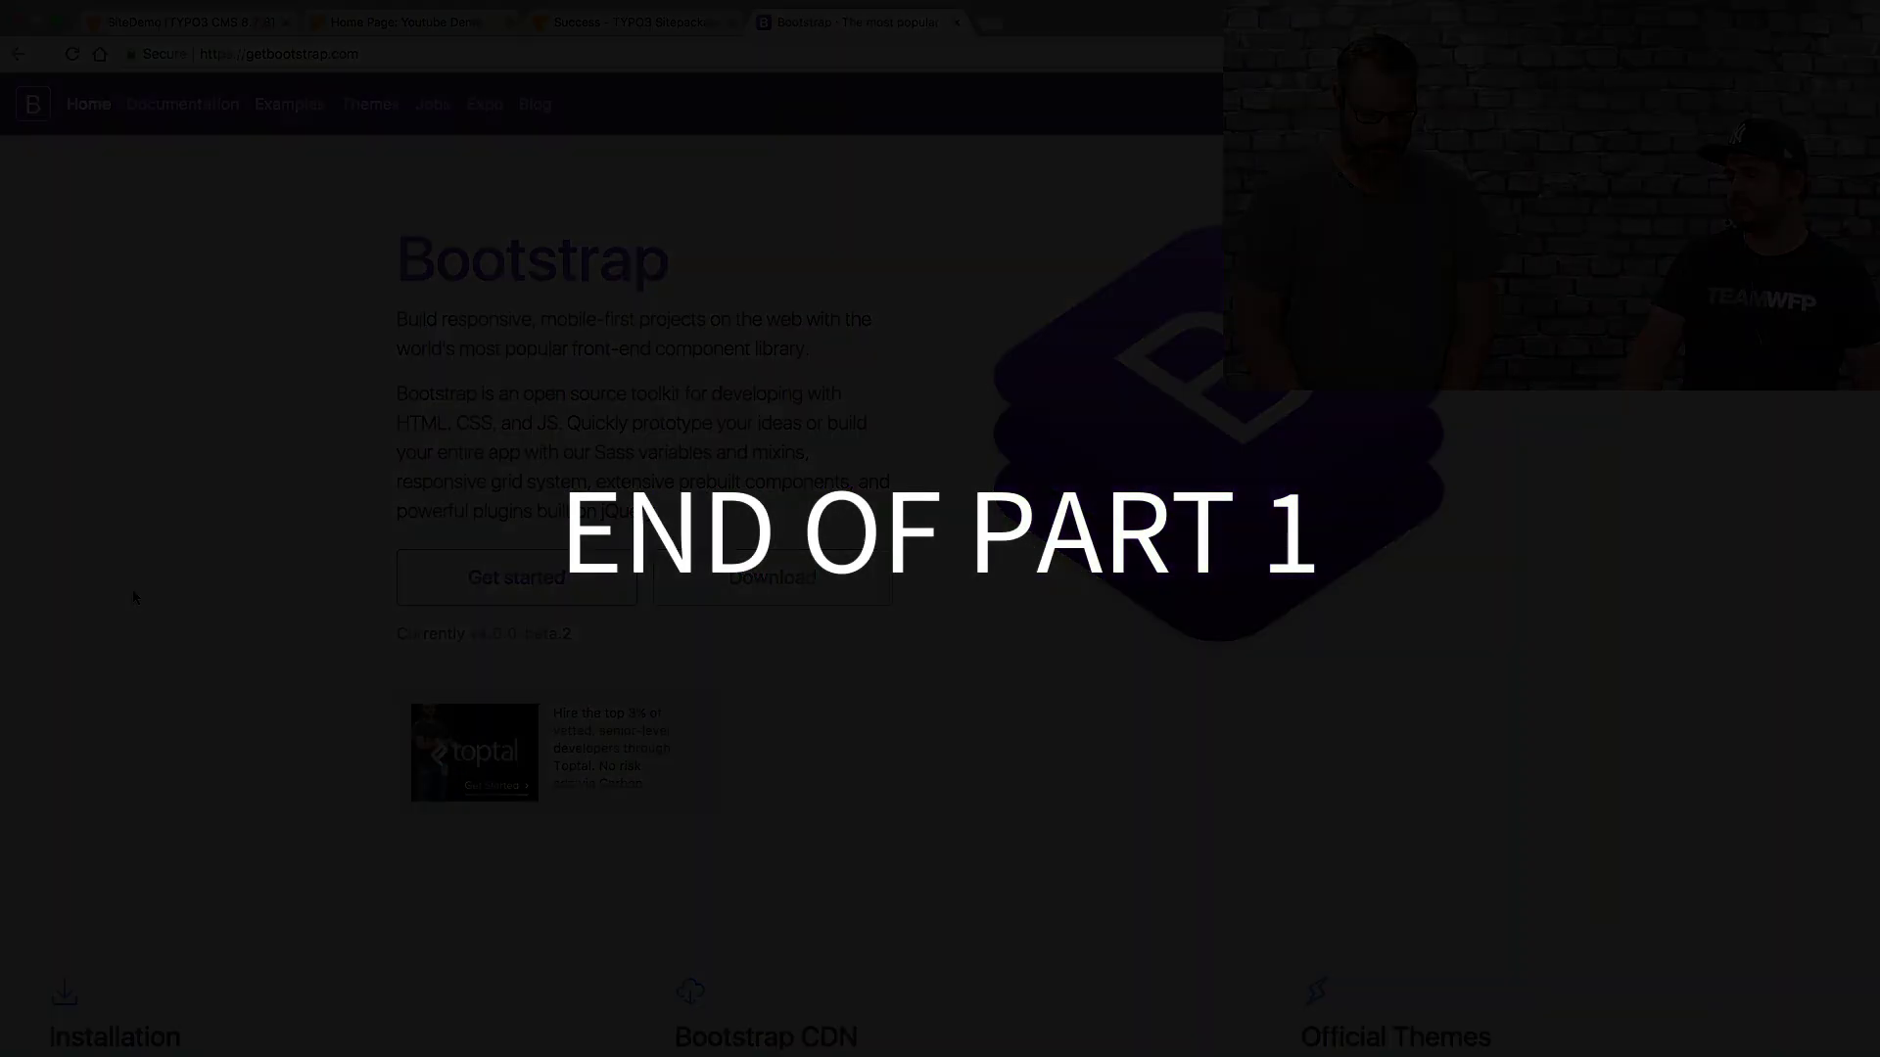